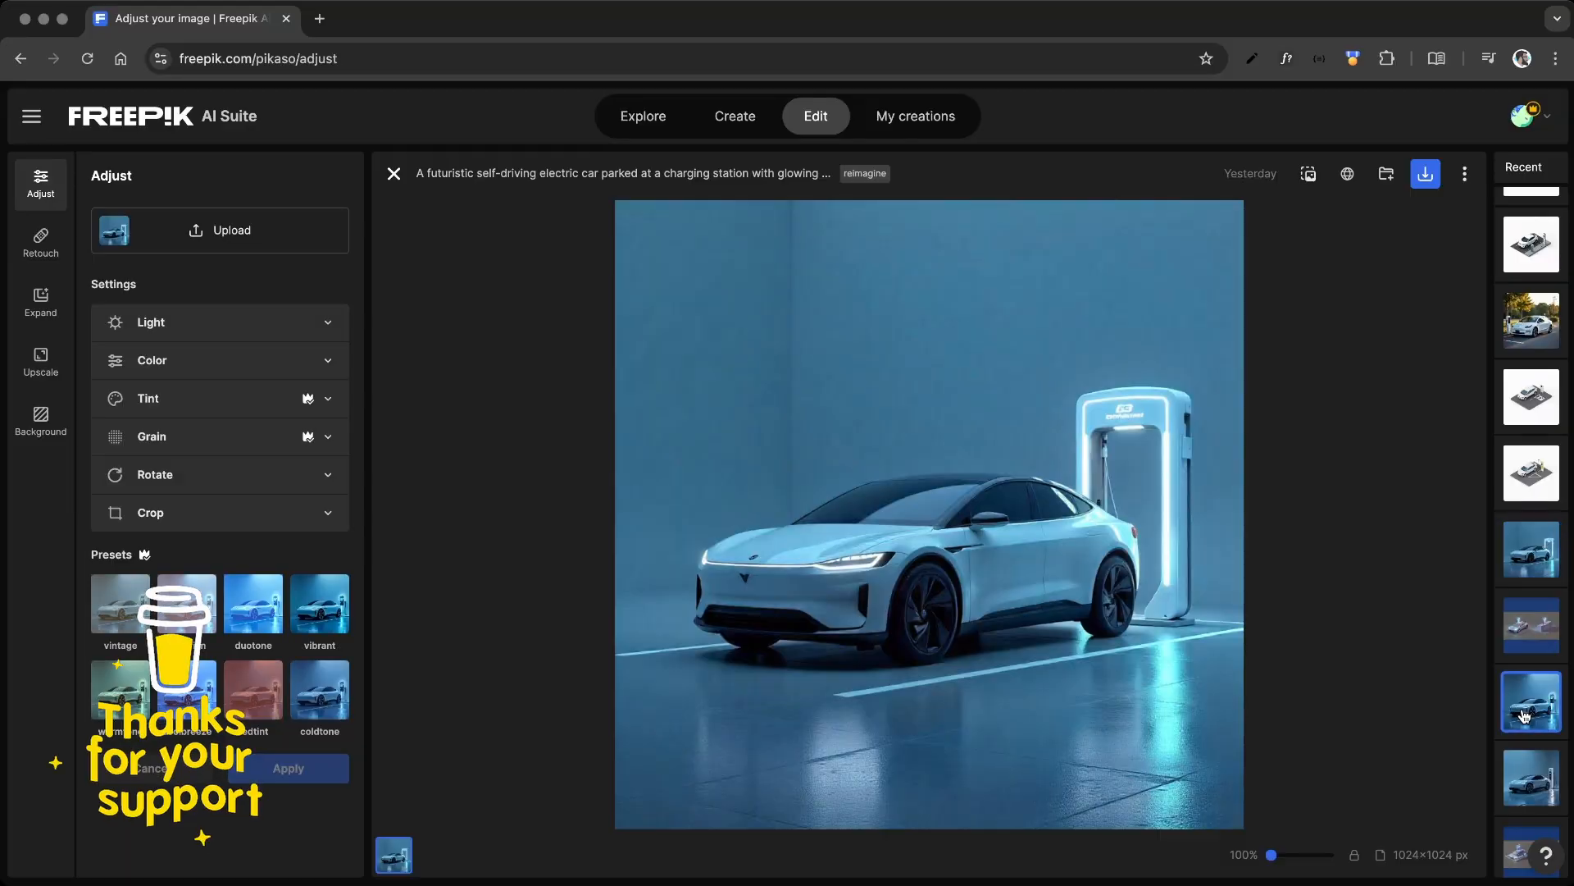
- Preview different generated variations of the futuristic electric car at a charging station among the recent images
click(1524, 716)
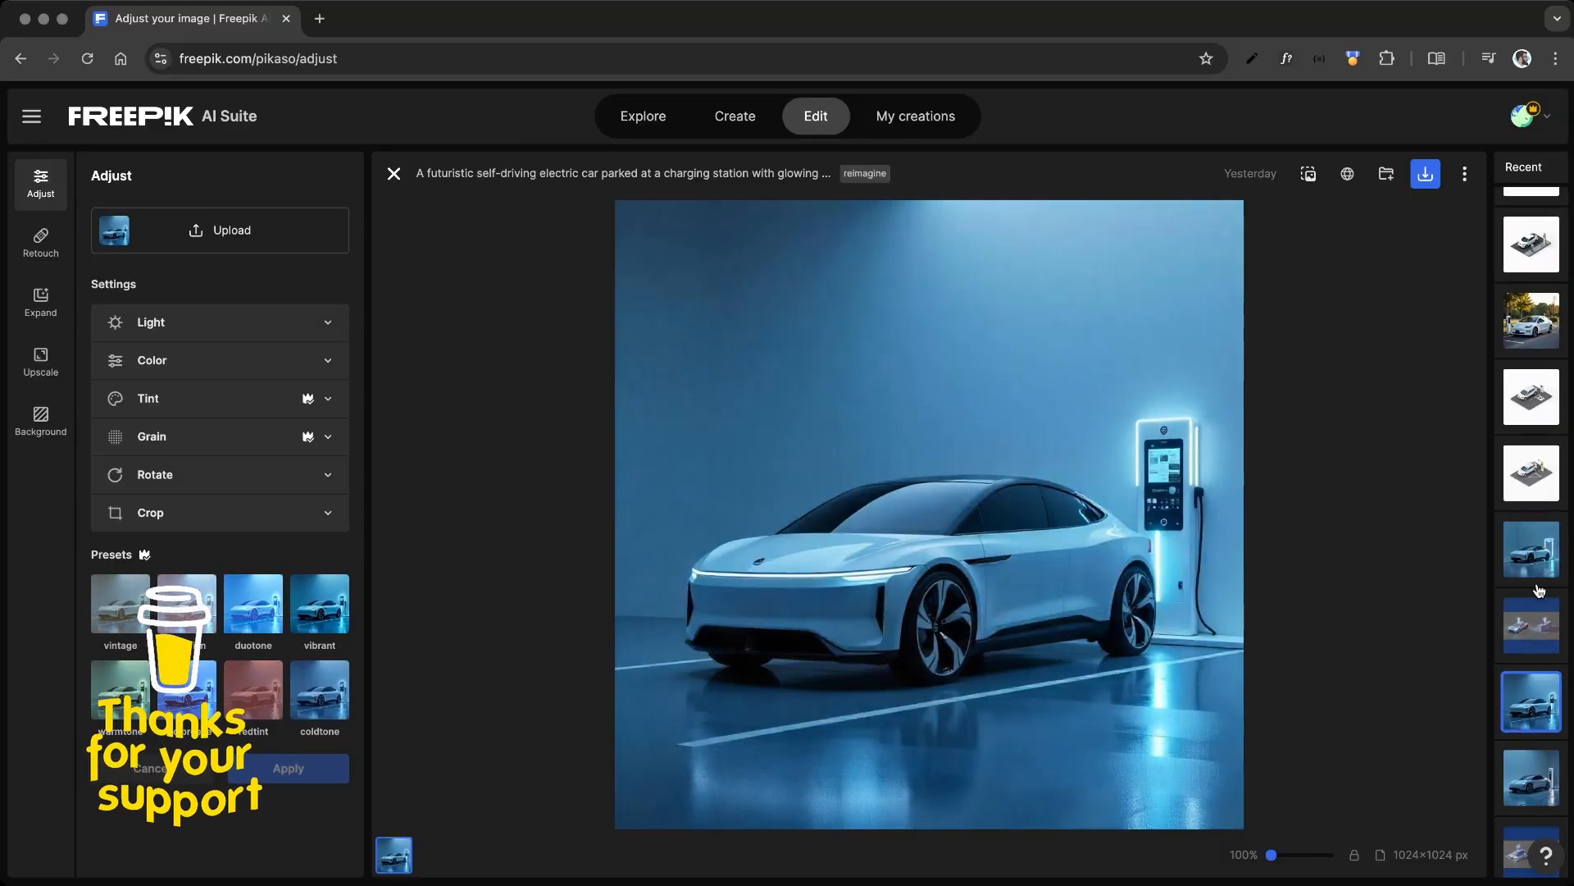
click(1531, 777)
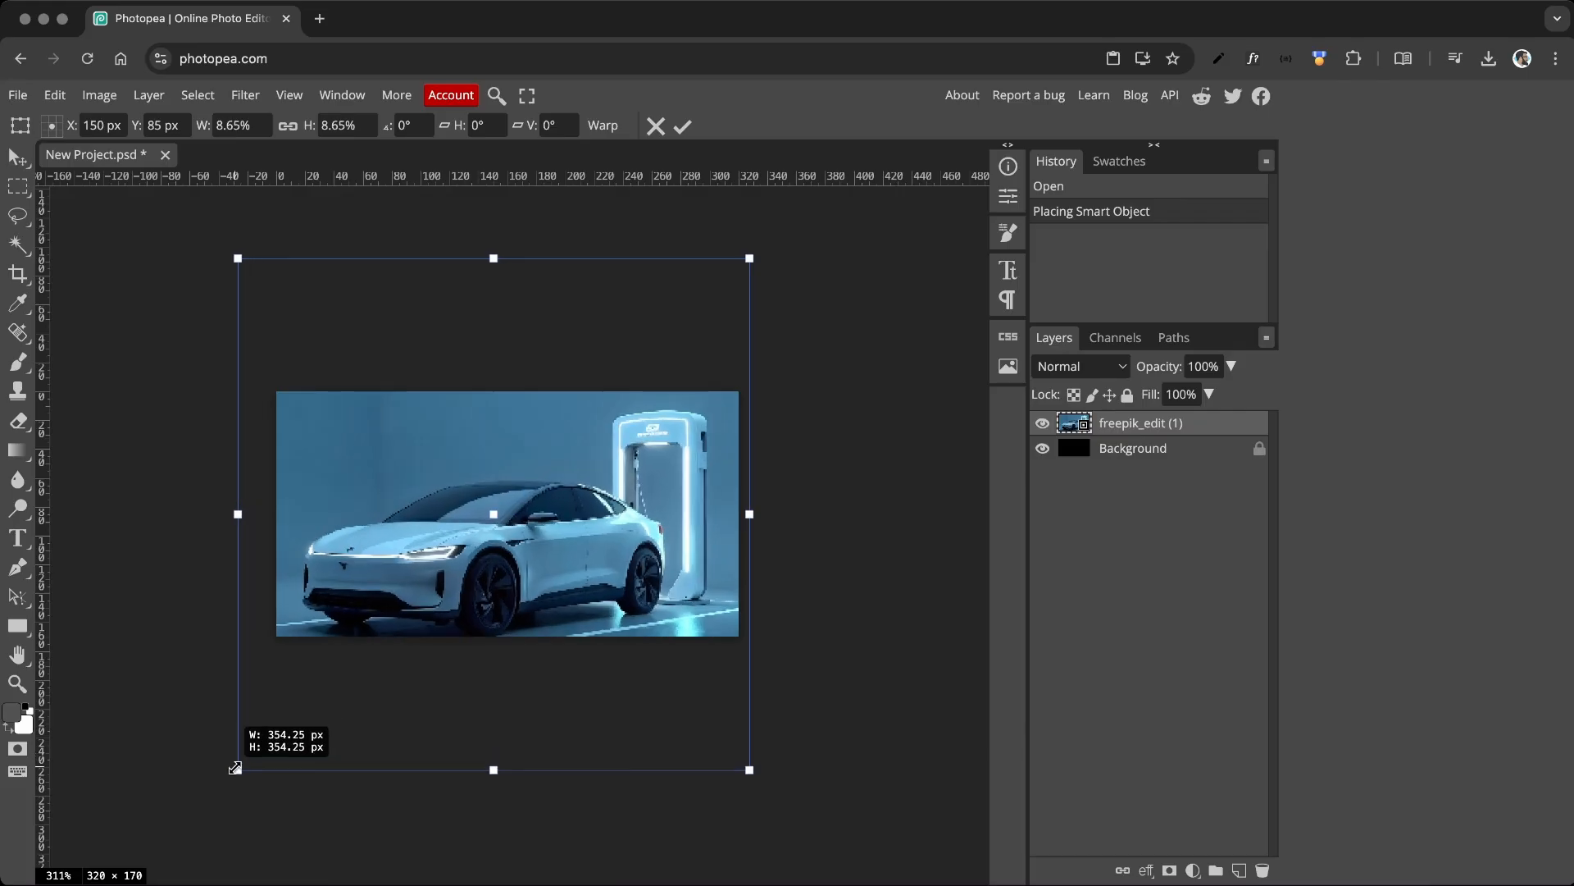
- Switch to Photopea and slightly enlarge the placed freepik_edit (1) car image over the 320 × 170 px canvas
drag(750, 258, 759, 246)
drag(238, 251, 229, 242)
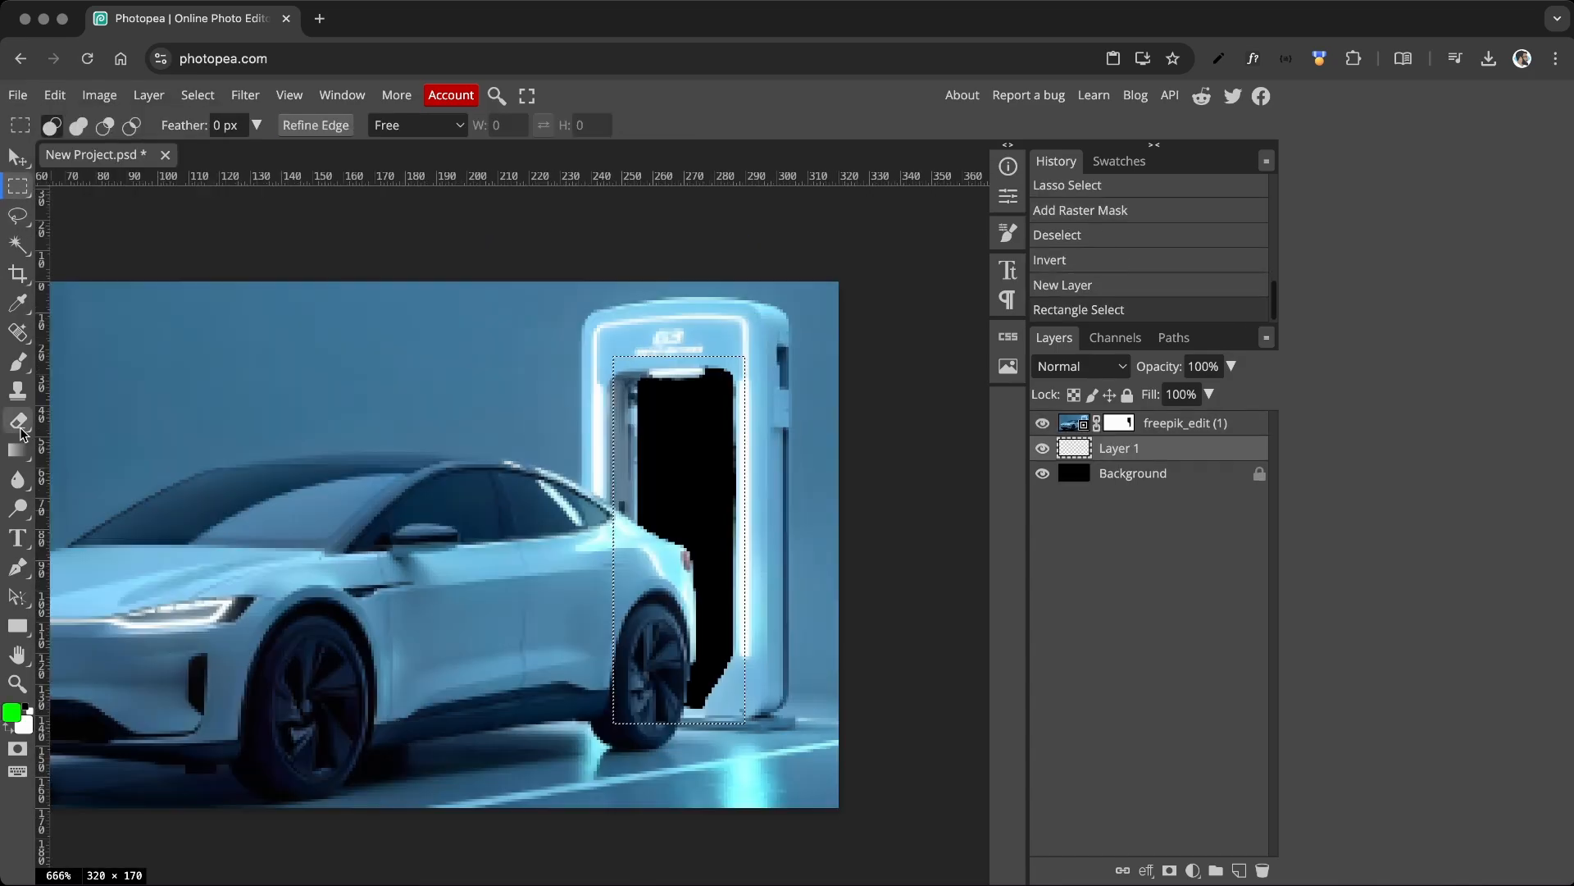
- Fill the rectangular selection over the charger opening on Layer 1 with green using the Paint Bucket tool
click(17, 450)
click(106, 478)
click(706, 463)
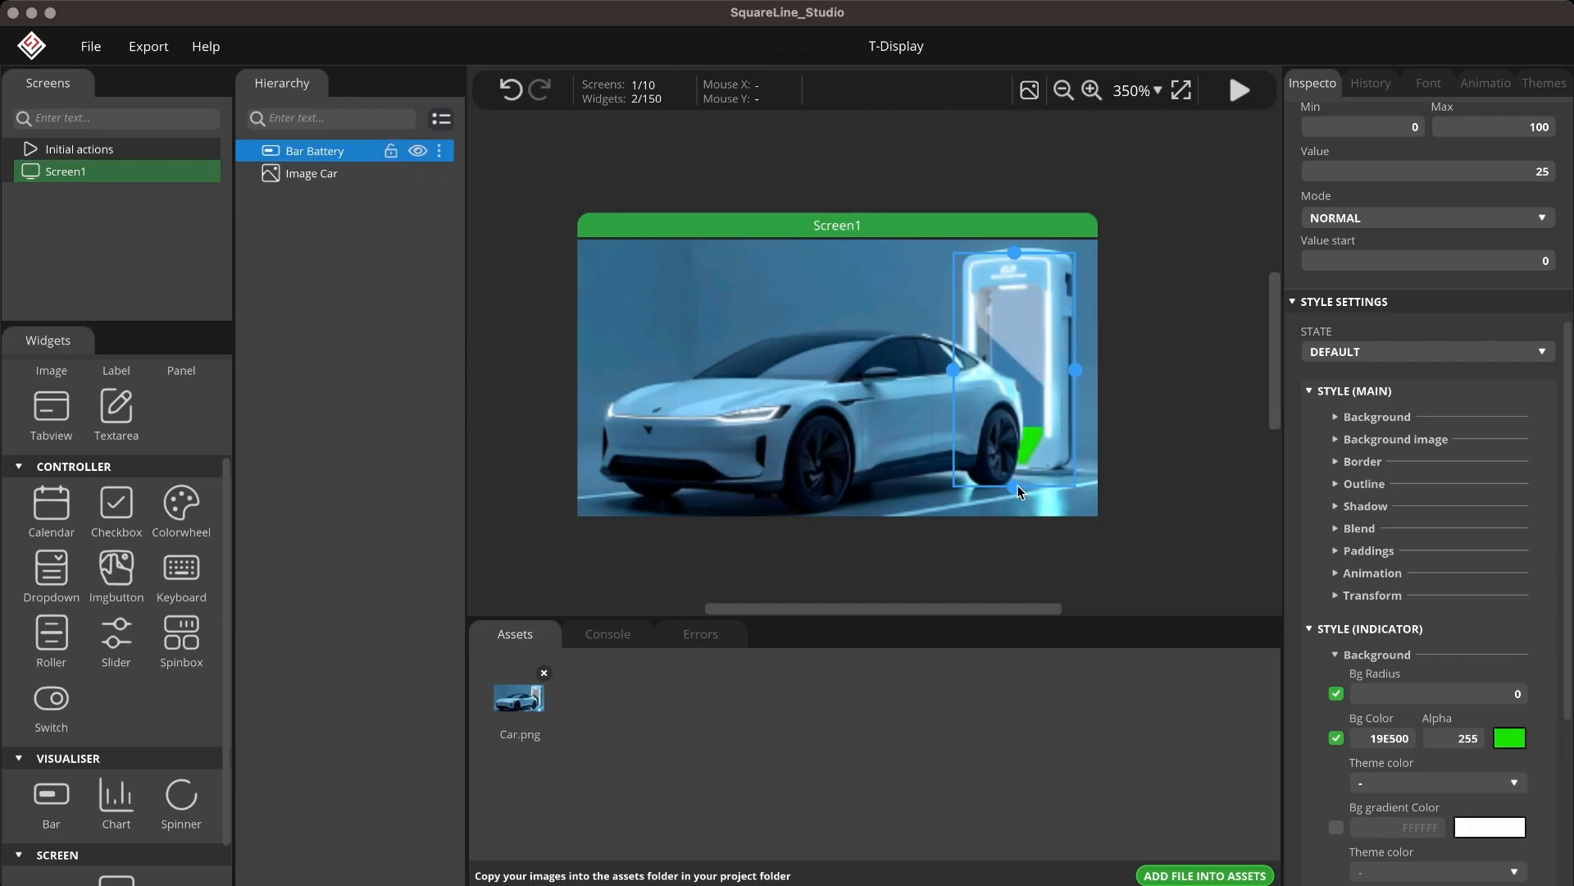
- Switch to SquareLine Studio and shorten the Bar Battery widget at its lower and upper edges to fit the charger opening
drag(1020, 492, 1020, 471)
drag(1020, 264, 1018, 273)
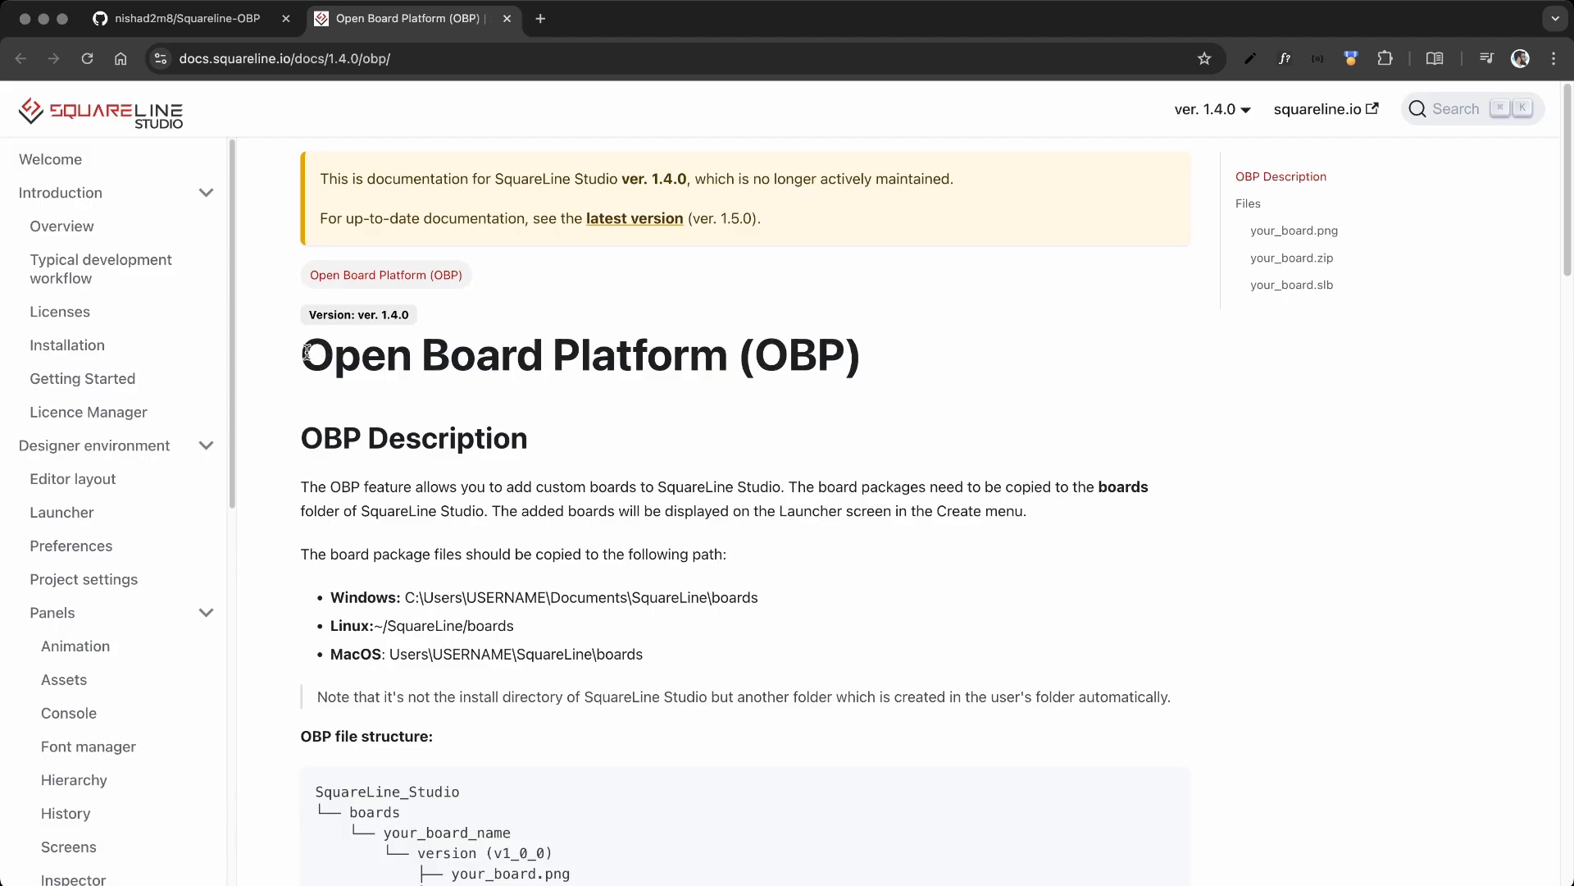
- Switch to the browser and read the Open Board Platform description and the boards folder paths for Windows, Linux and macOS
drag(306, 353, 633, 360)
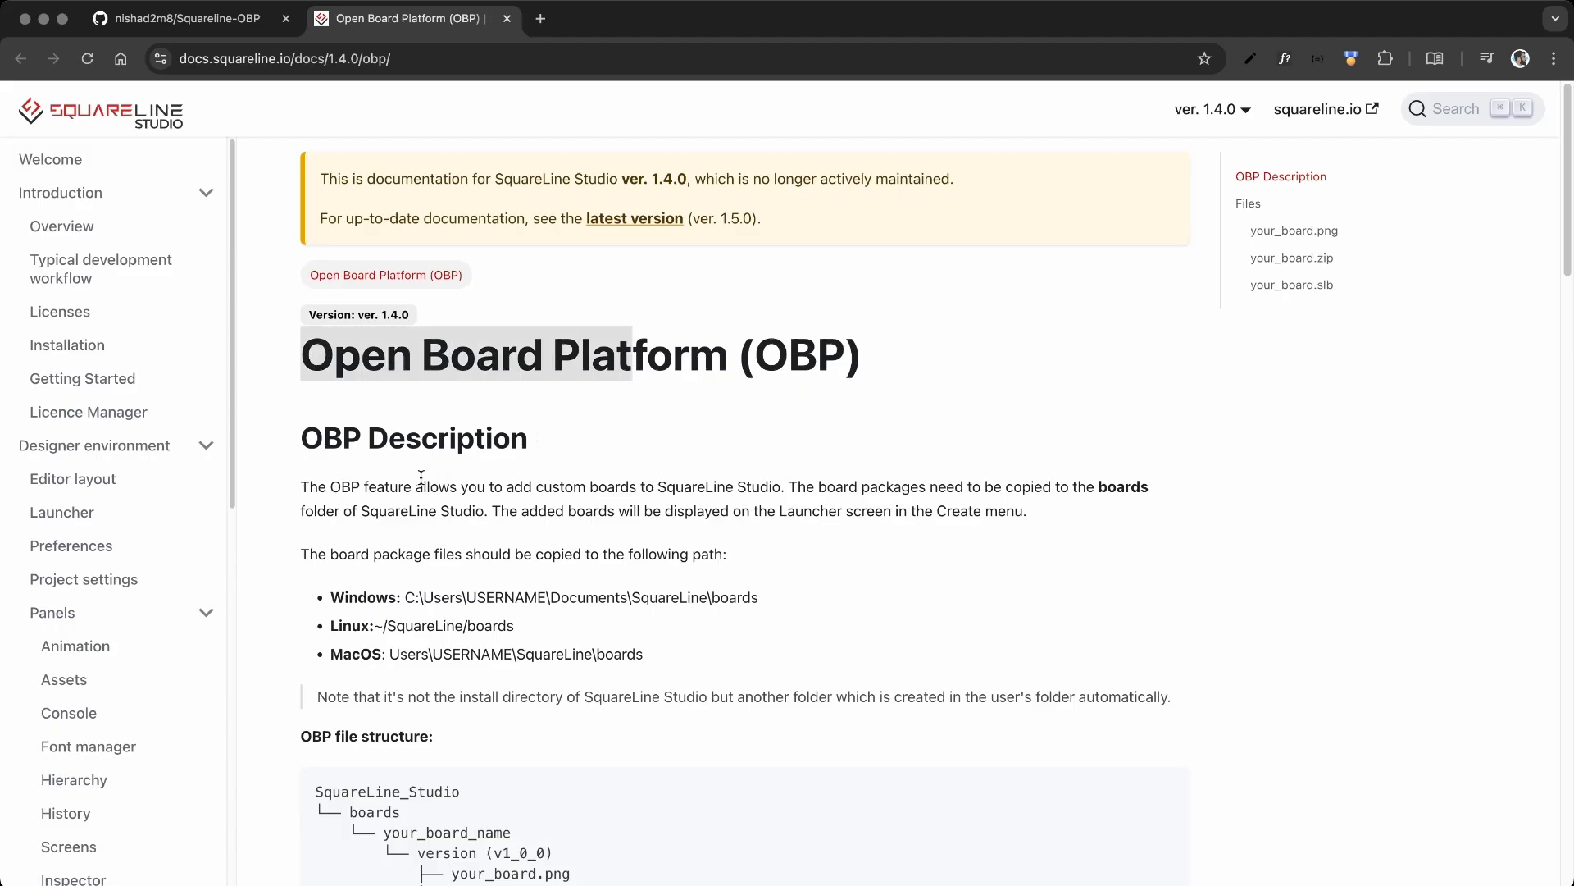
drag(311, 487, 1012, 503)
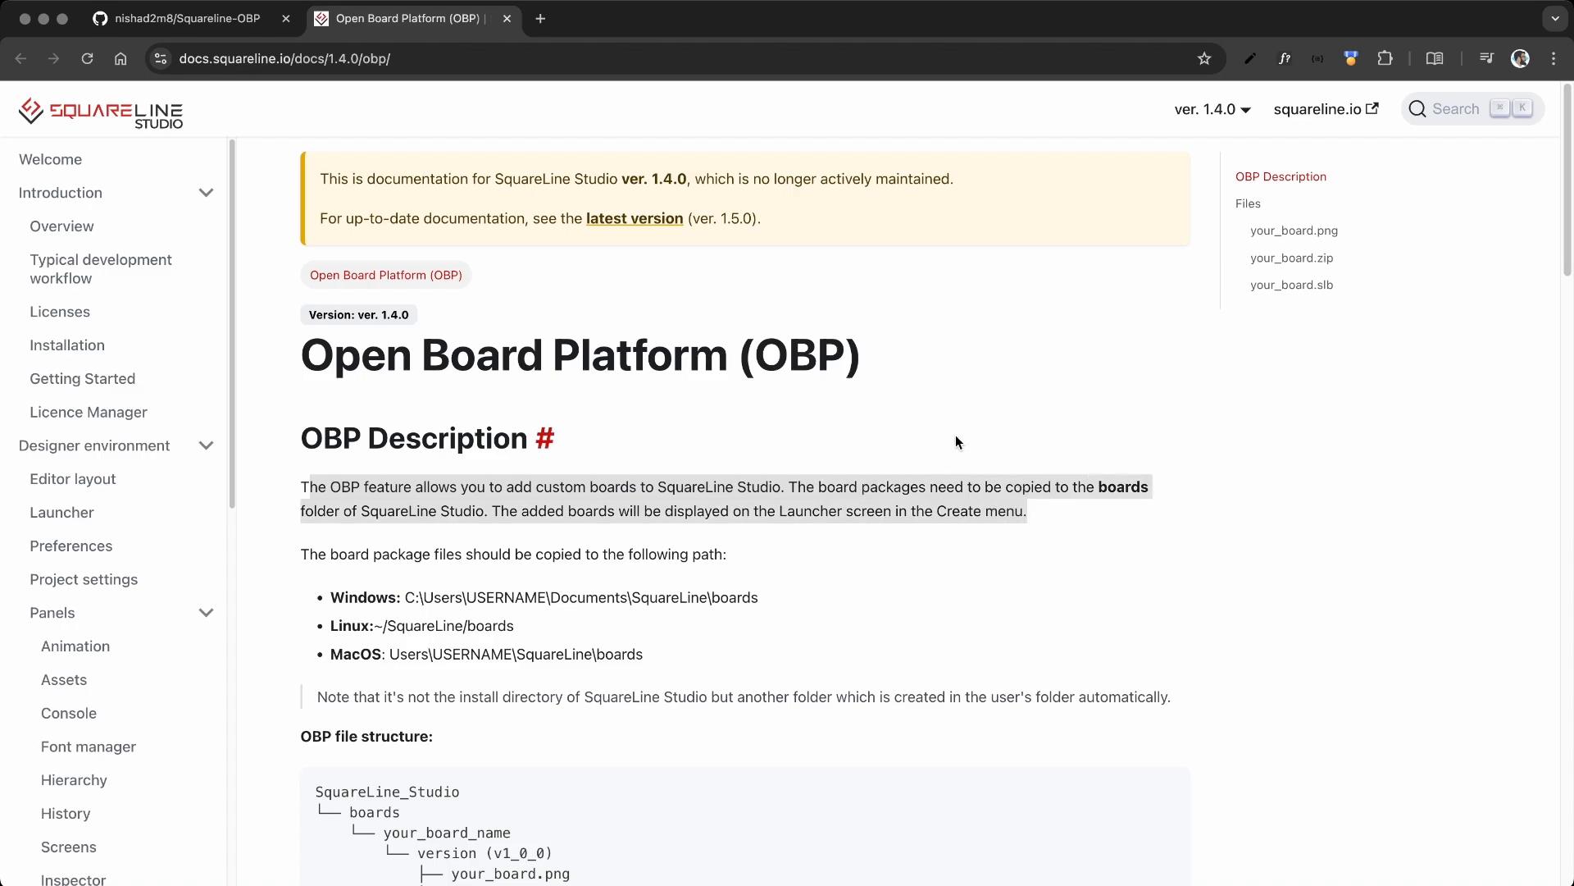
scroll(952, 427, down, 1)
scroll(948, 426, down, 1)
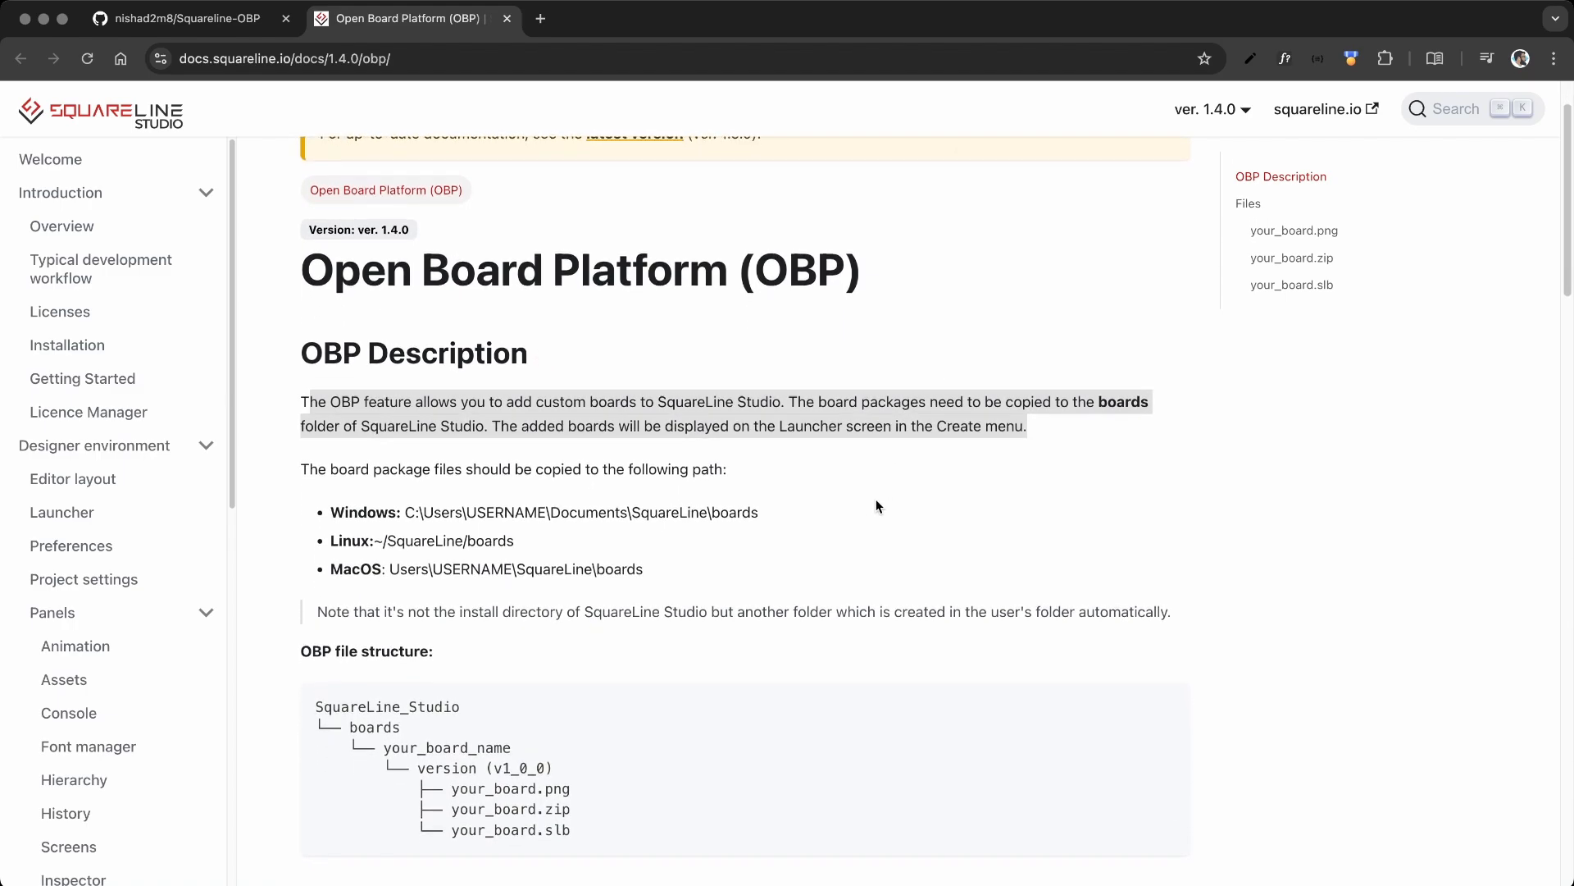
click(533, 535)
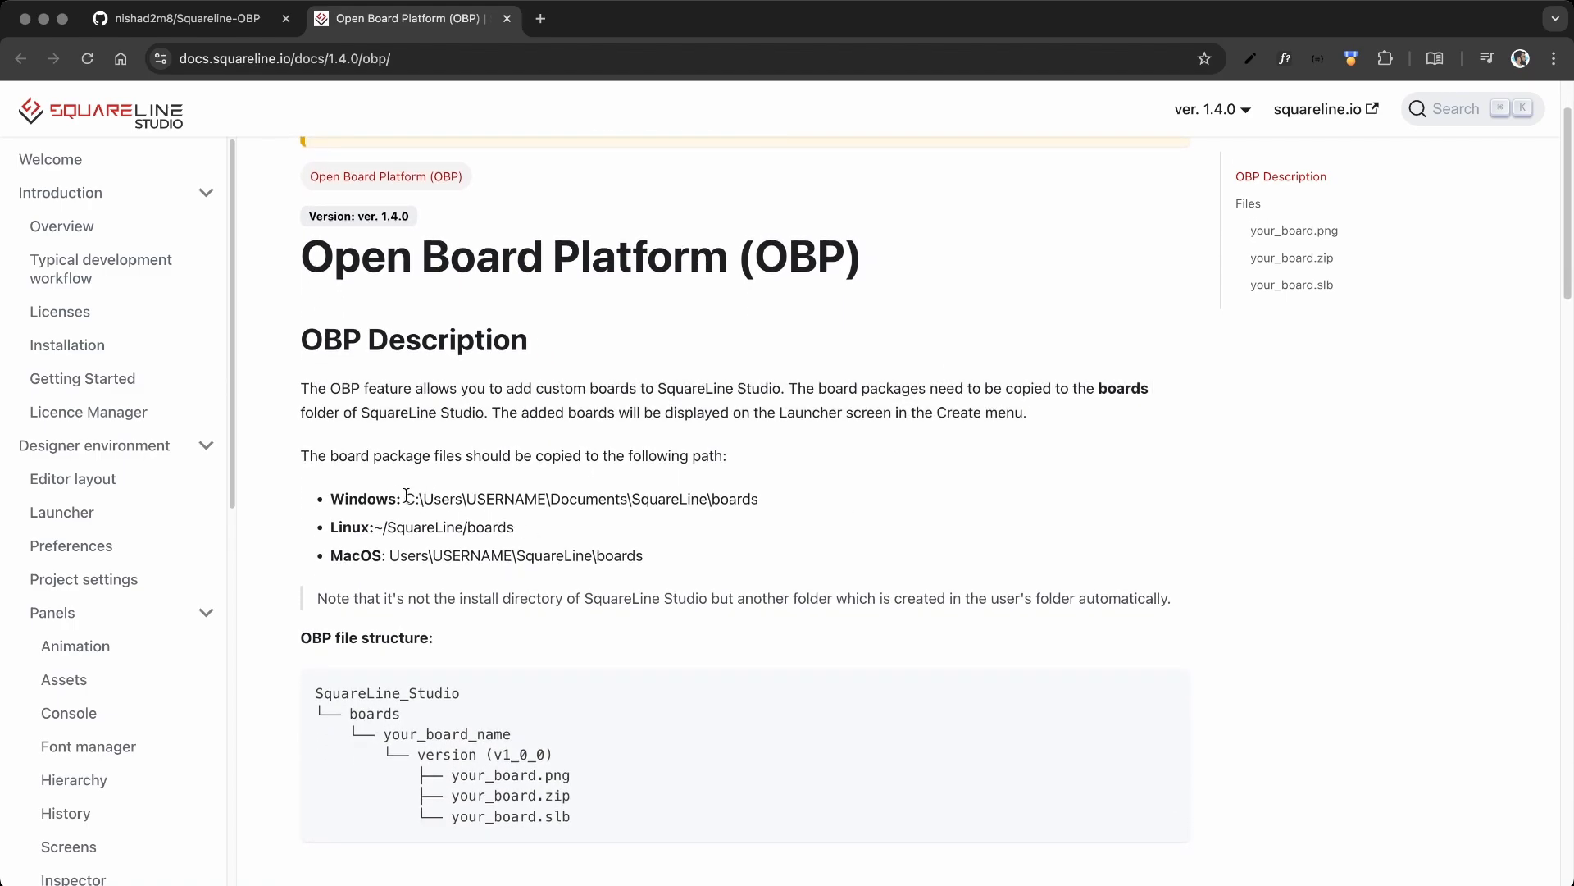
drag(405, 495, 785, 499)
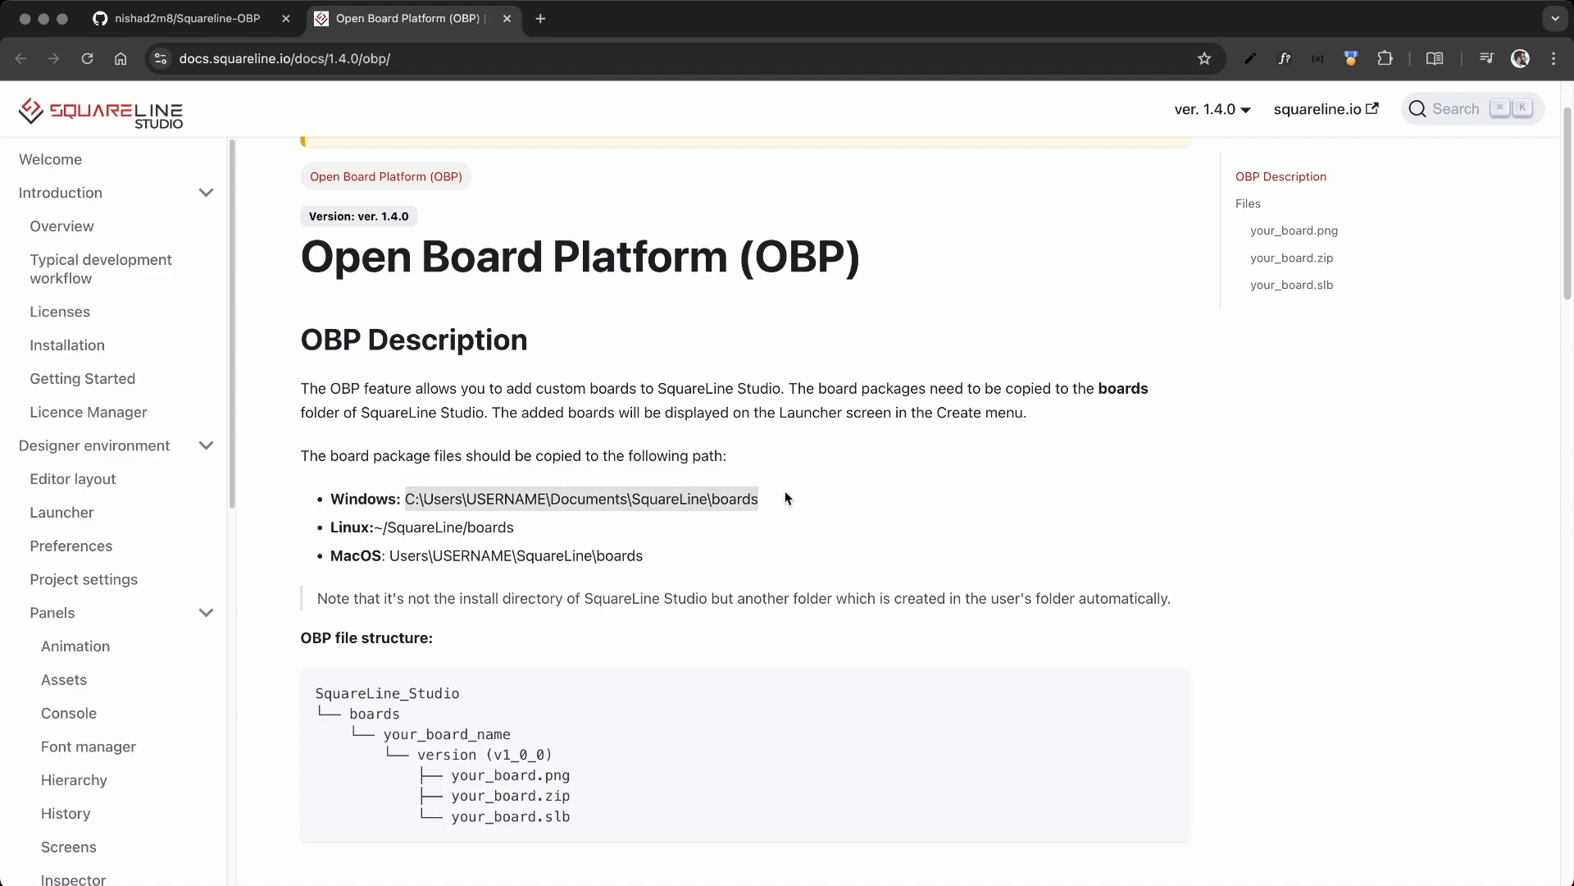
click(456, 522)
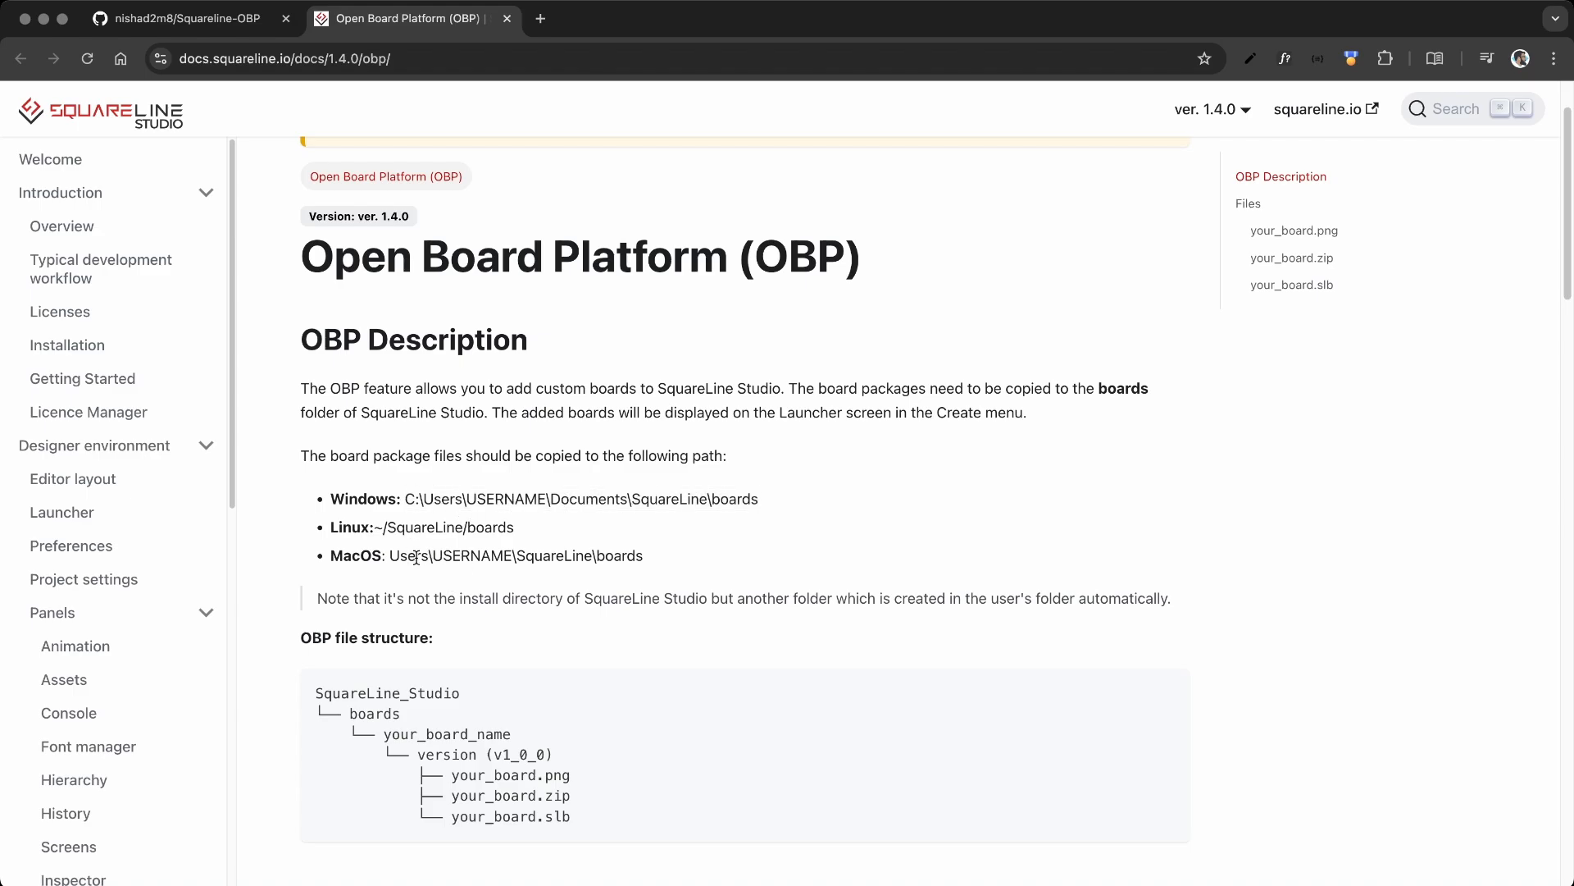
drag(415, 558, 609, 558)
- Open the Squareline-OBP GitHub repository and review the README's board folder paths and supported boards table
click(212, 19)
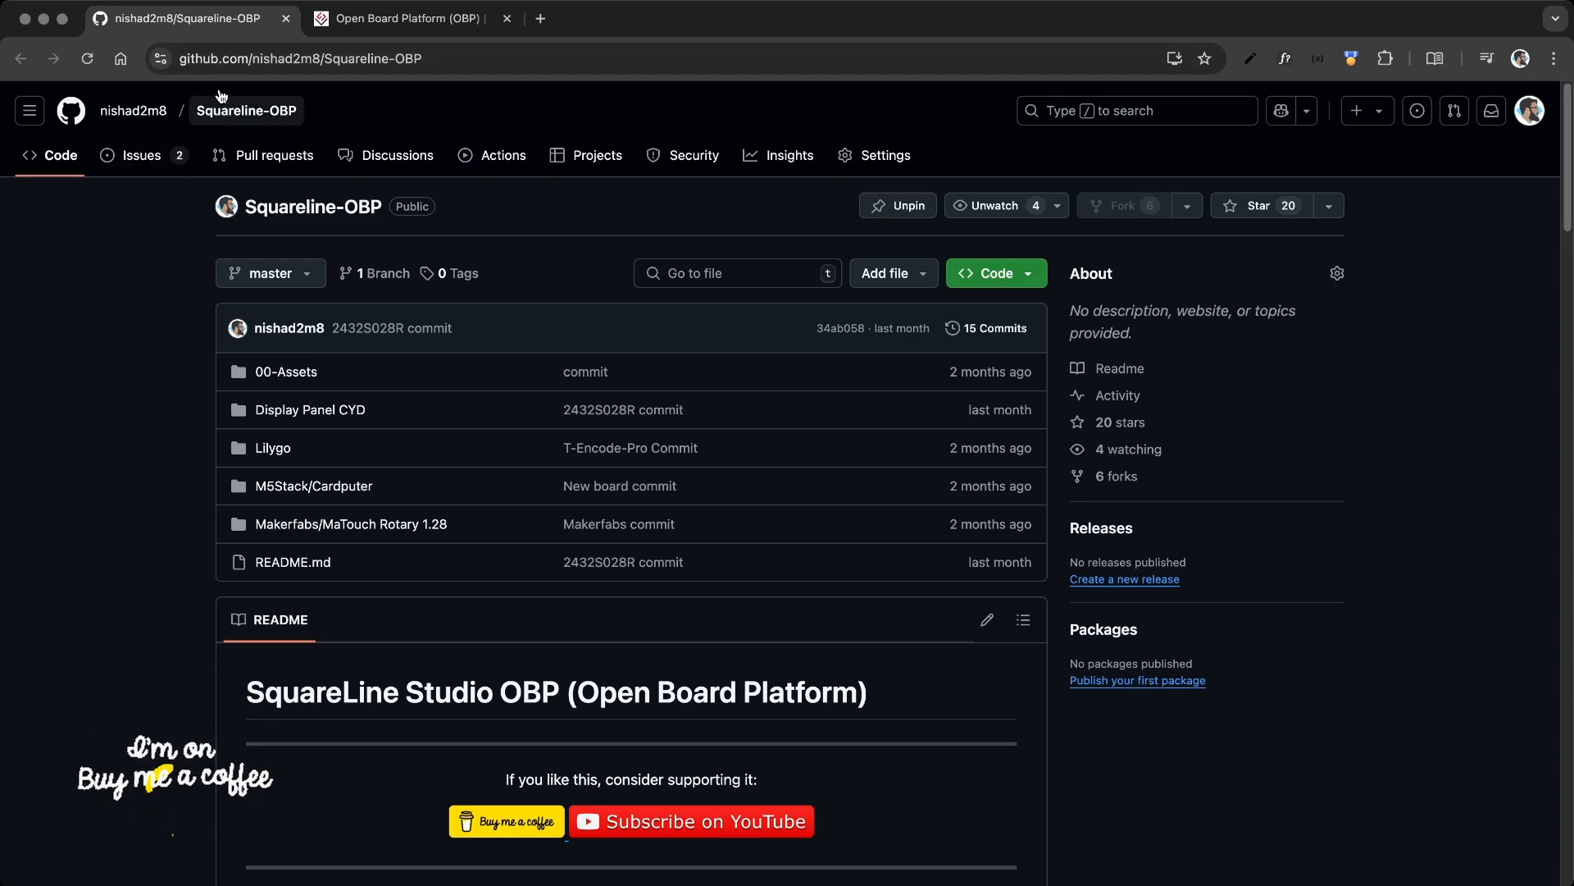
click(251, 54)
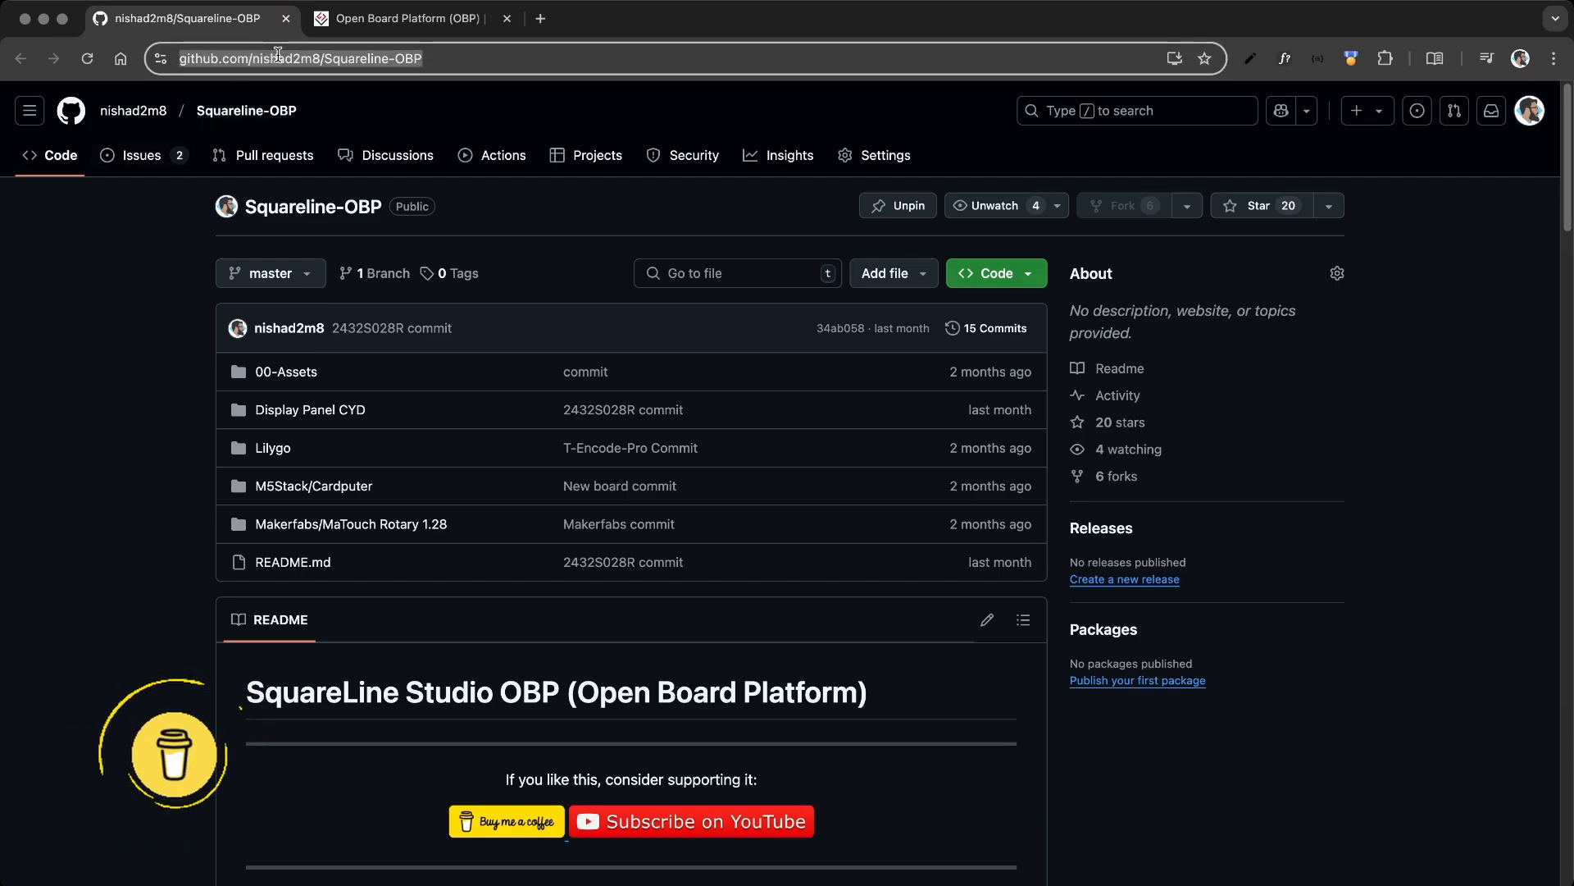
scroll(328, 410, down, 7)
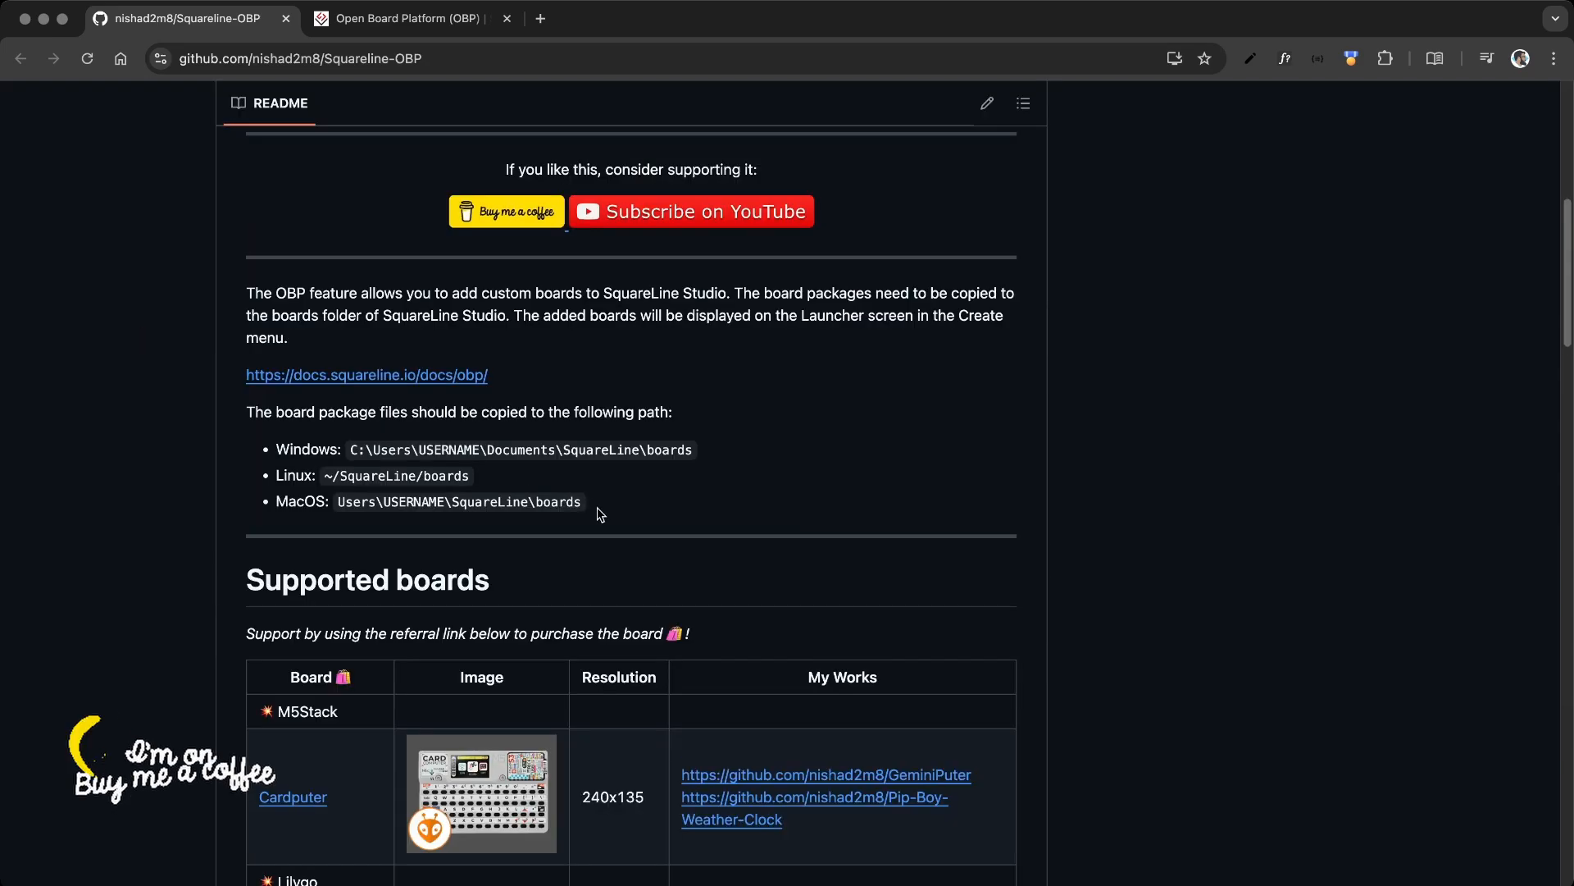
drag(584, 503, 324, 443)
scroll(328, 439, down, 5)
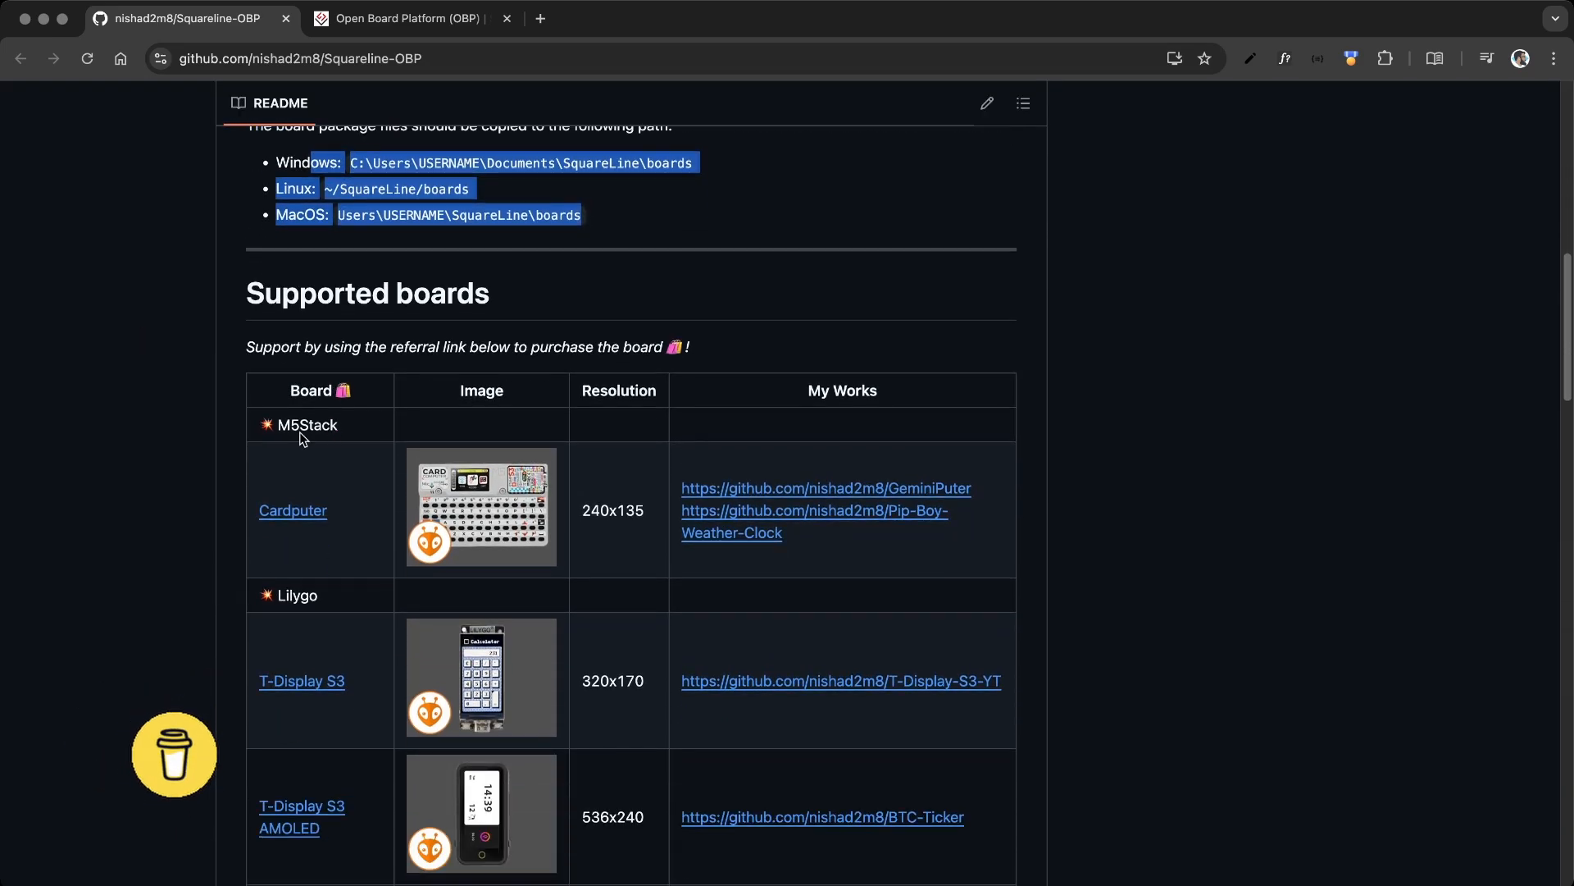
click(141, 466)
scroll(205, 406, down, 2)
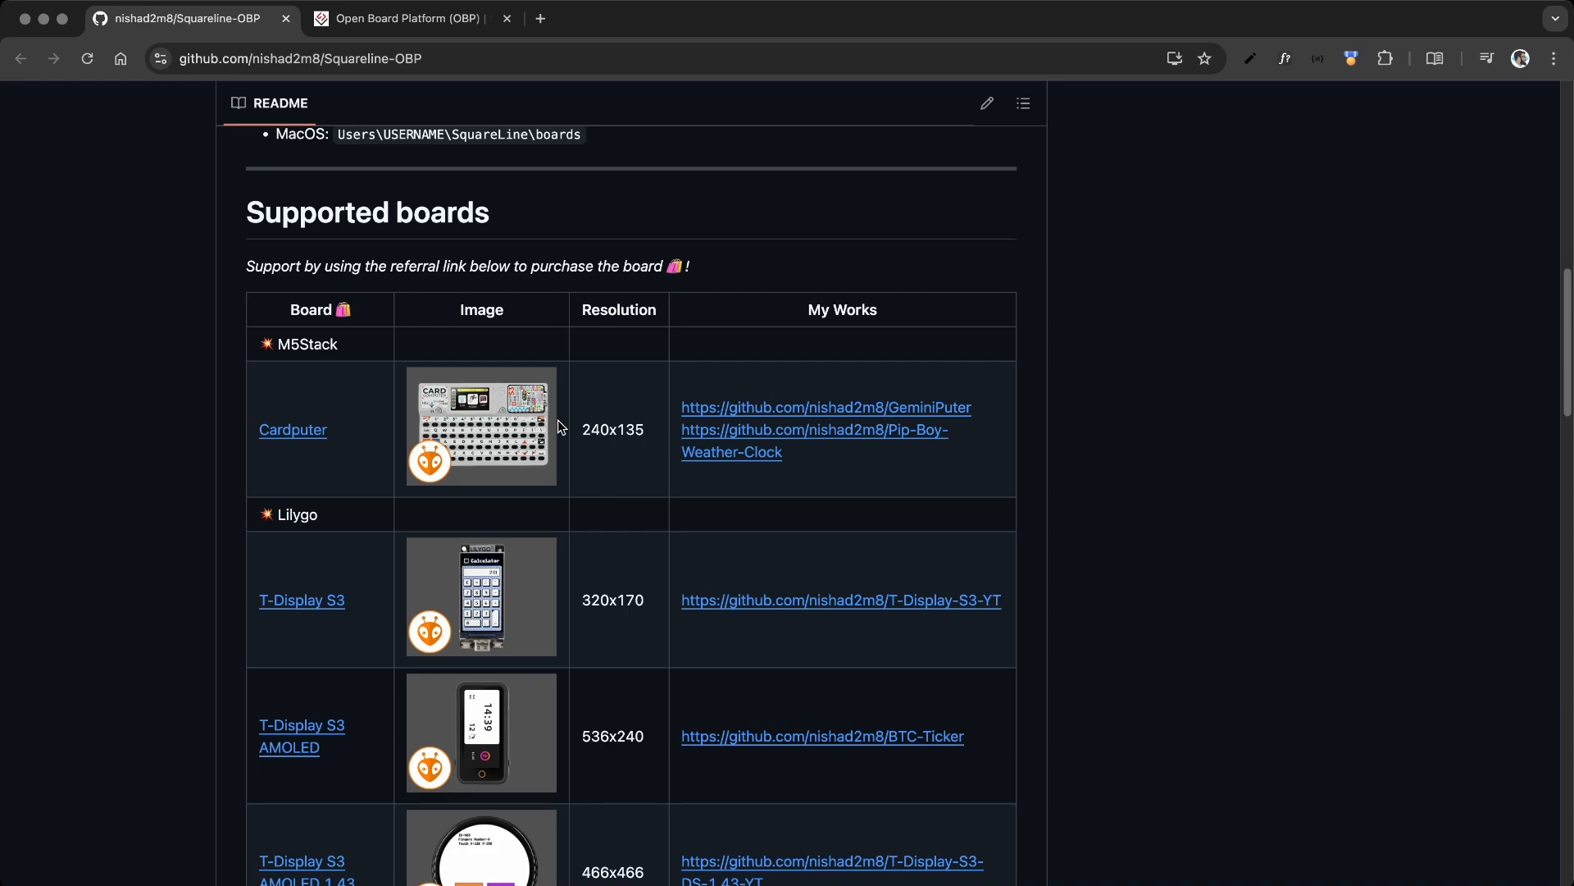
scroll(558, 427, down, 12)
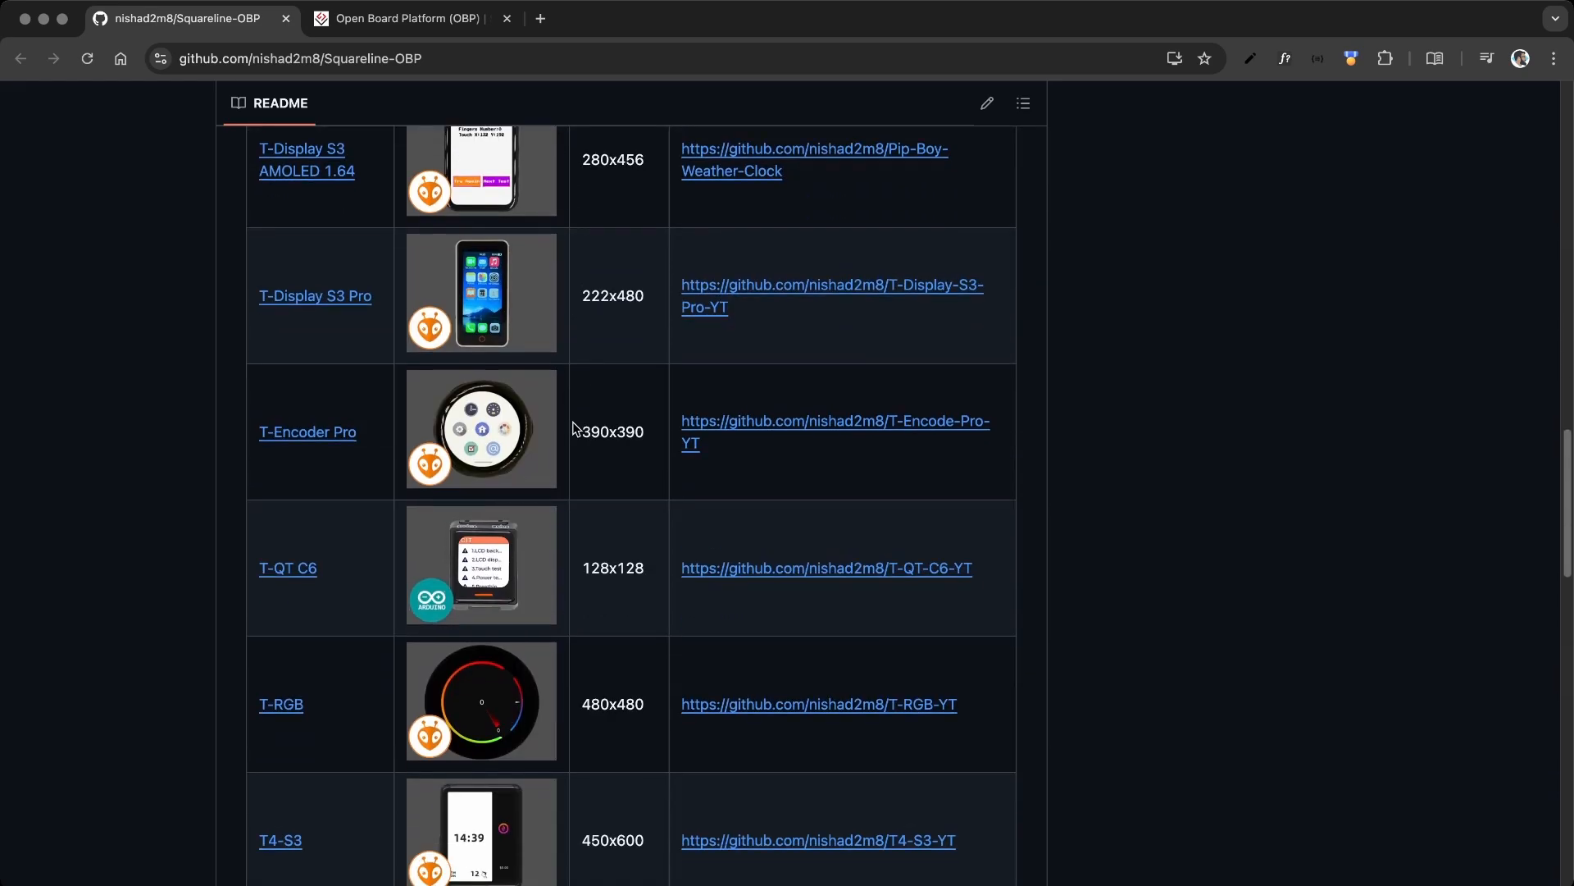
scroll(574, 428, down, 15)
- Read the README instructions on renaming exported folders and files for PlatformIO and setting the Sketchbook location for Arduino
double_click(264, 381)
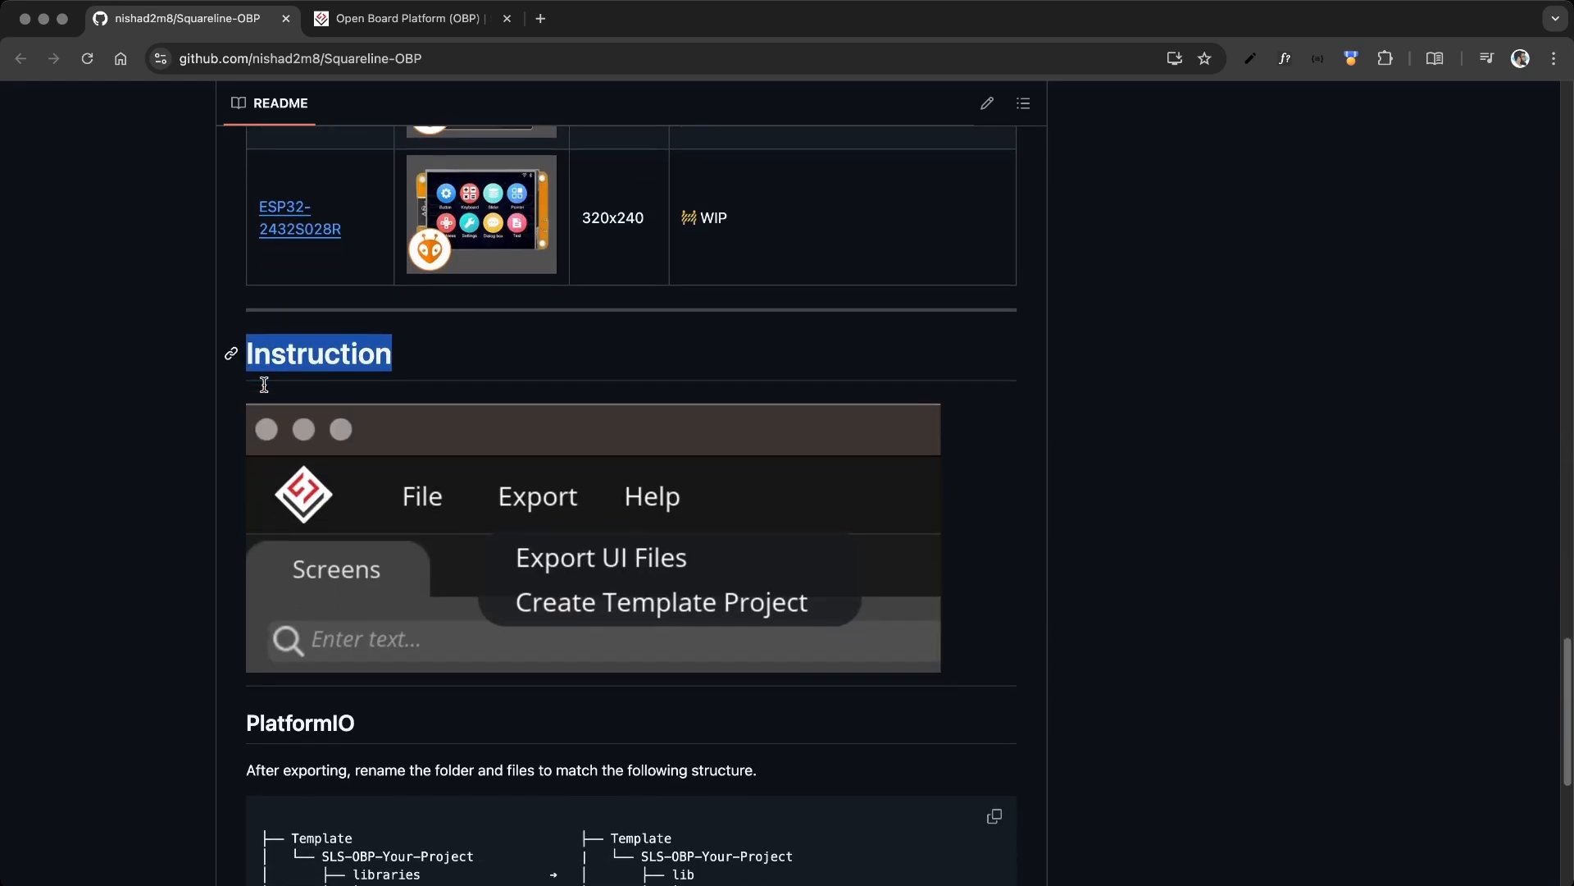
scroll(264, 384, down, 3)
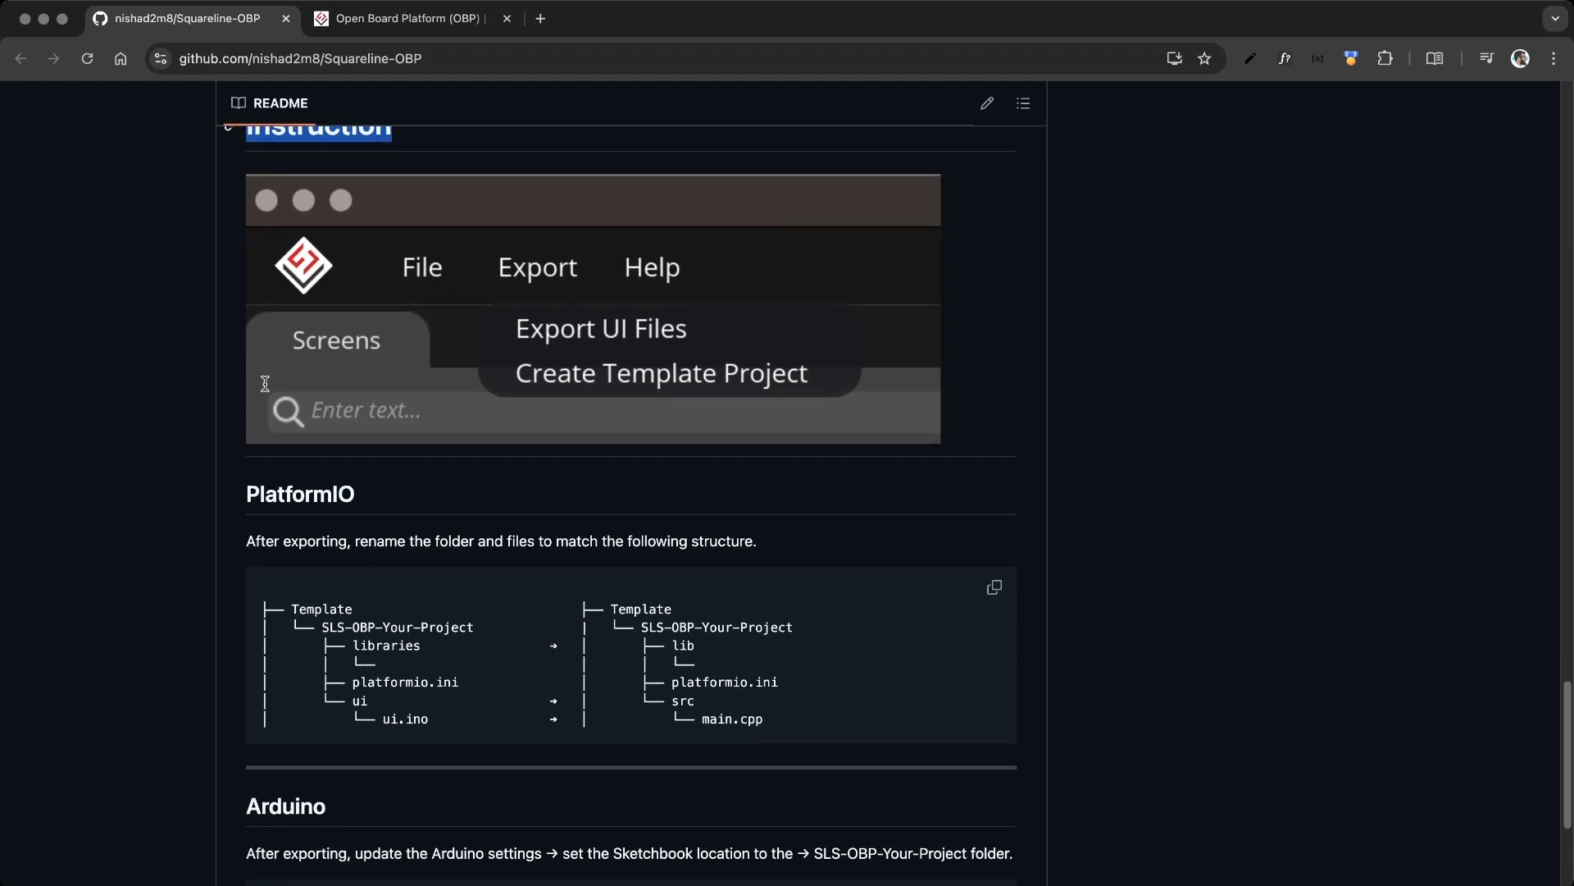
scroll(265, 384, down, 1)
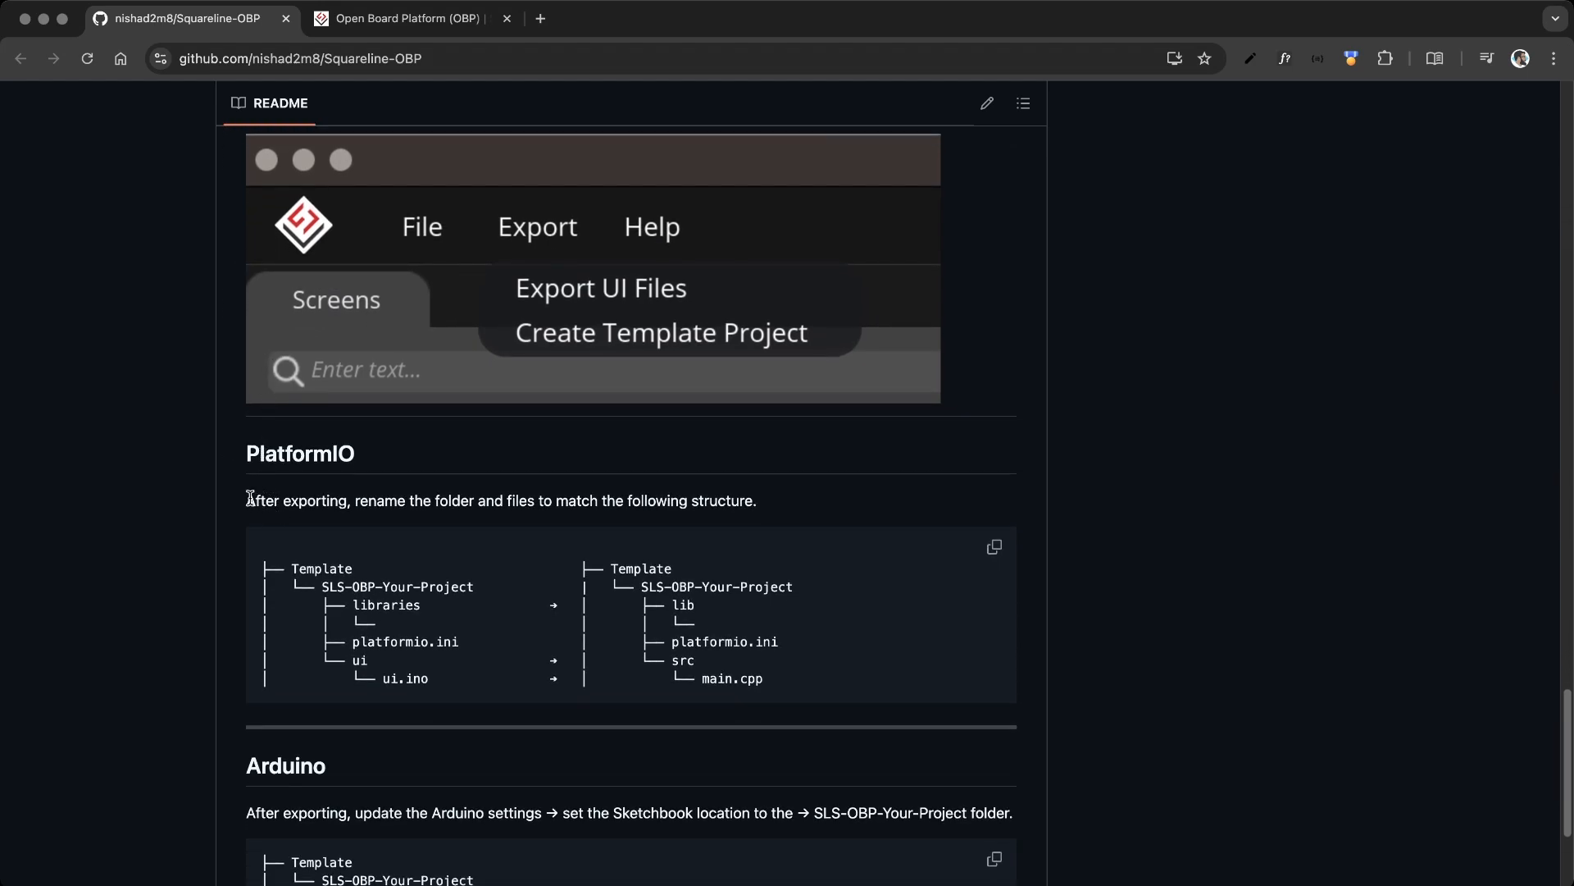
drag(268, 496, 336, 532)
click(336, 532)
drag(358, 604, 716, 607)
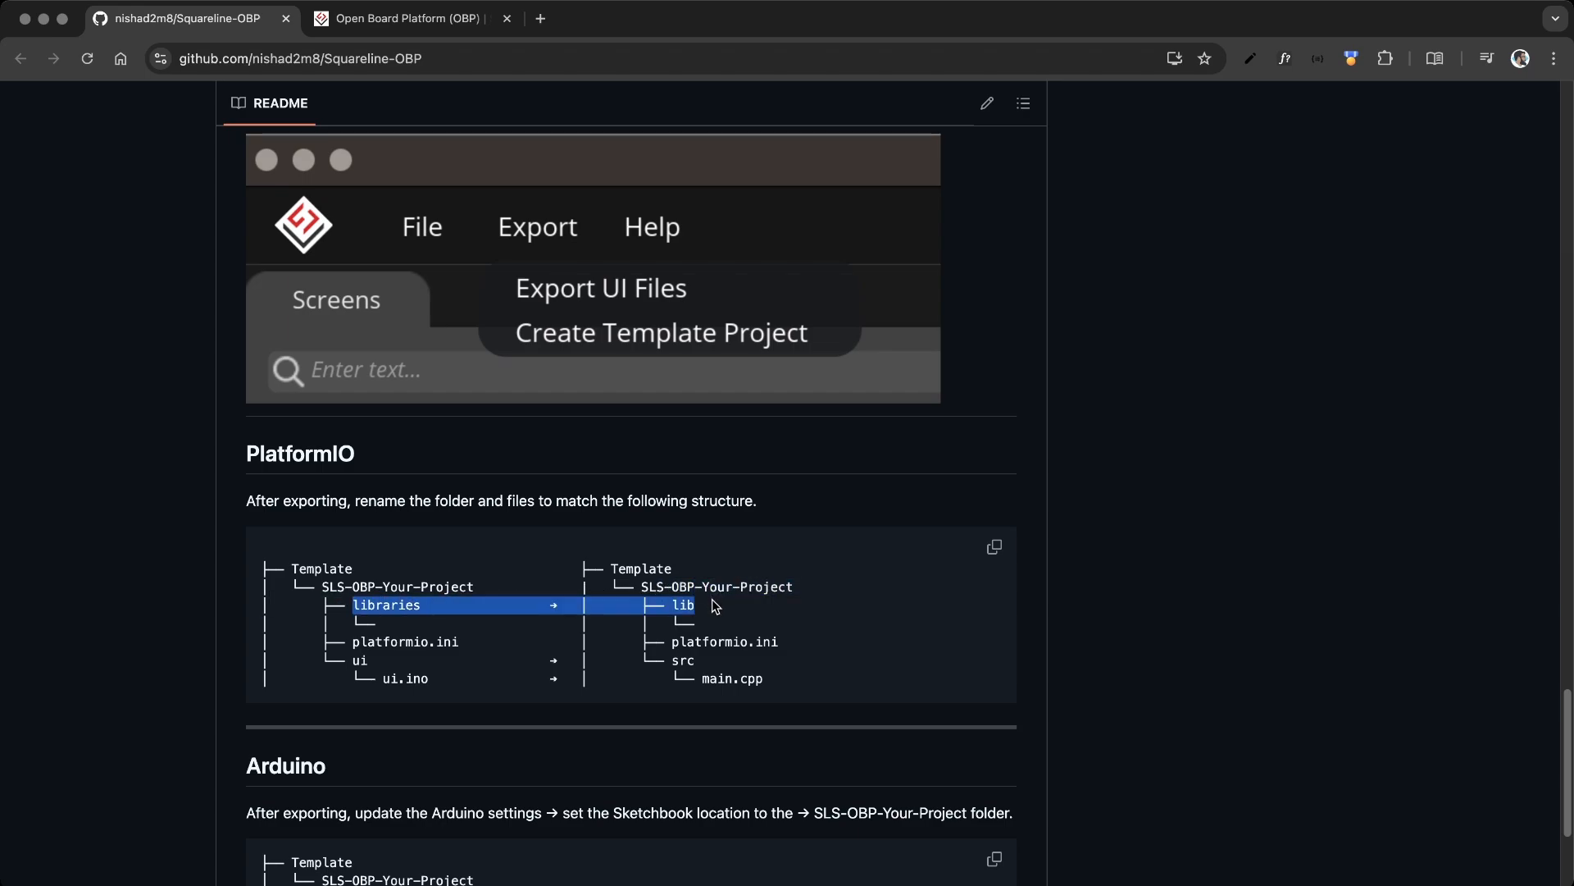
drag(354, 660, 713, 666)
drag(375, 678, 780, 683)
click(799, 644)
scroll(301, 569, down, 3)
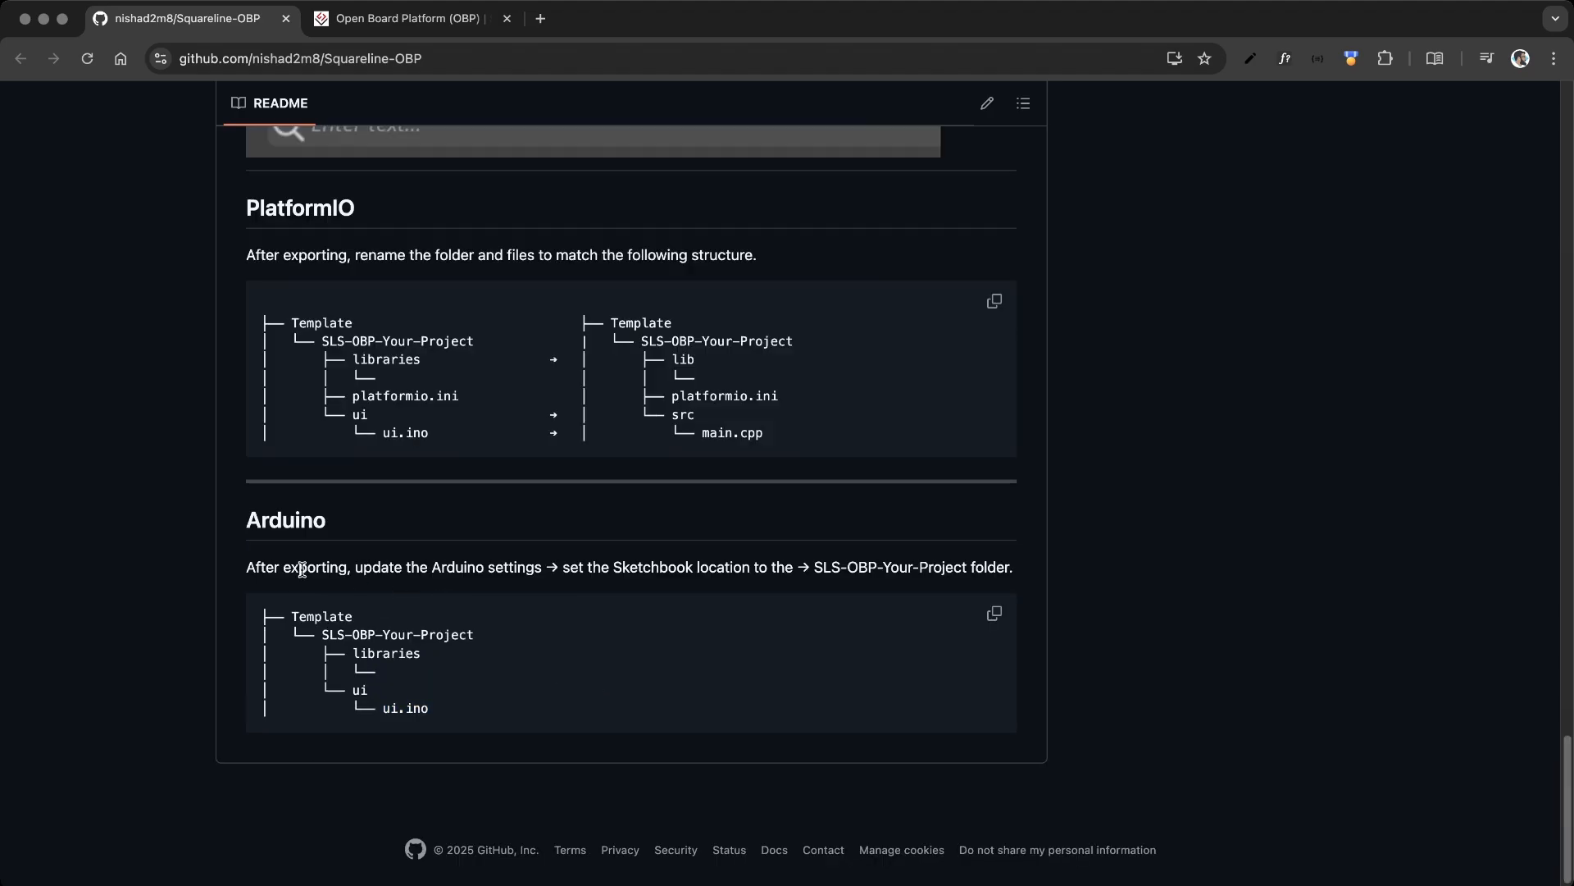
drag(306, 567, 859, 569)
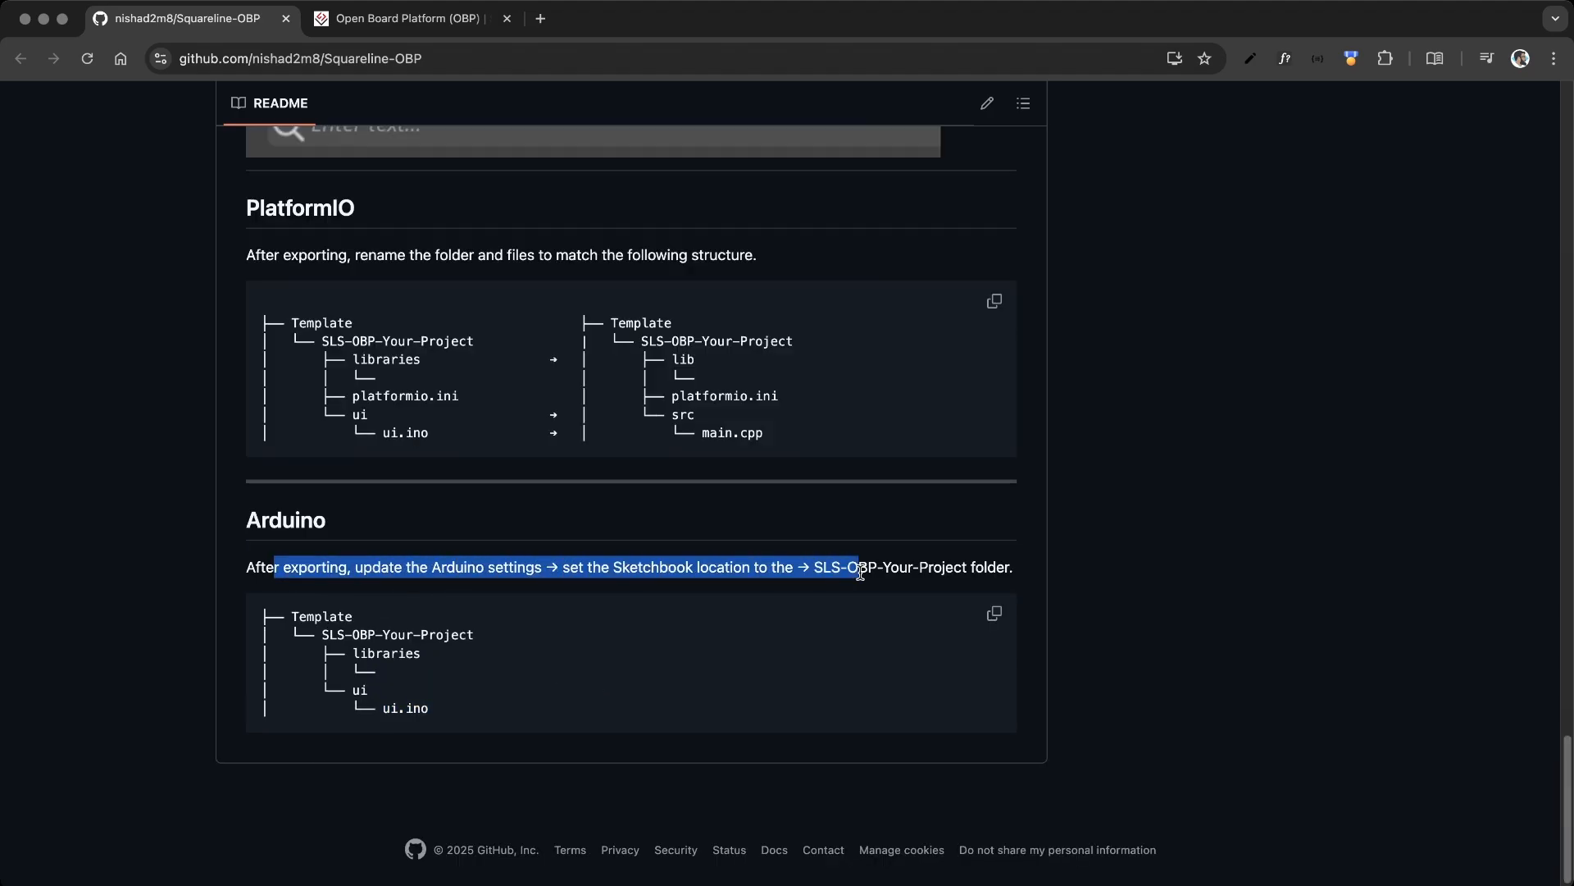
click(883, 655)
- Download the Squareline-OBP repository as a ZIP file
scroll(886, 596, up, 20)
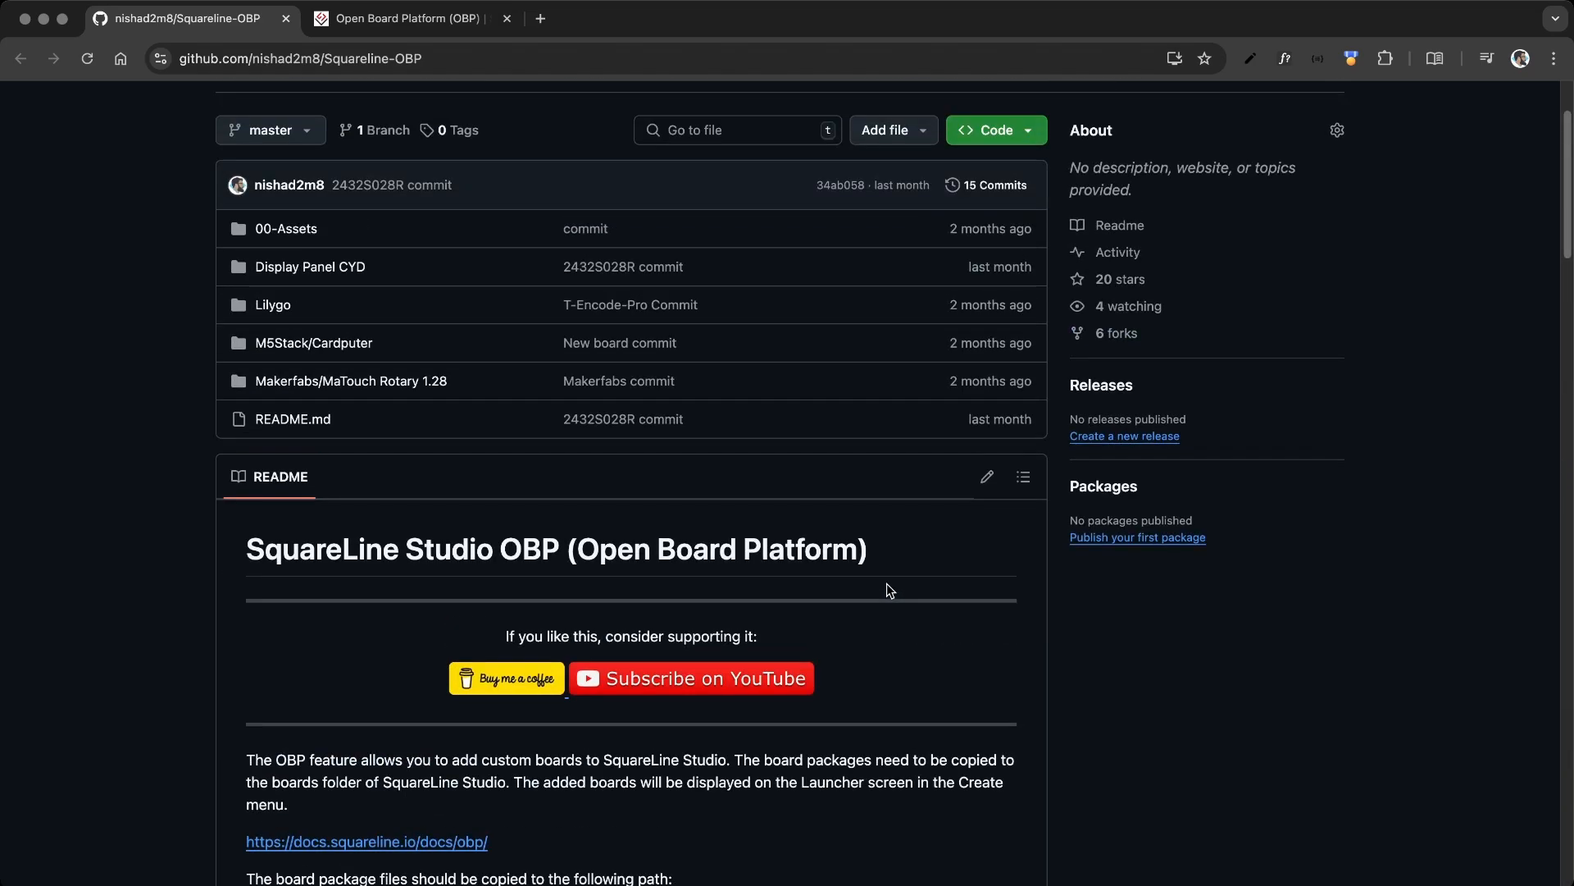
click(1025, 274)
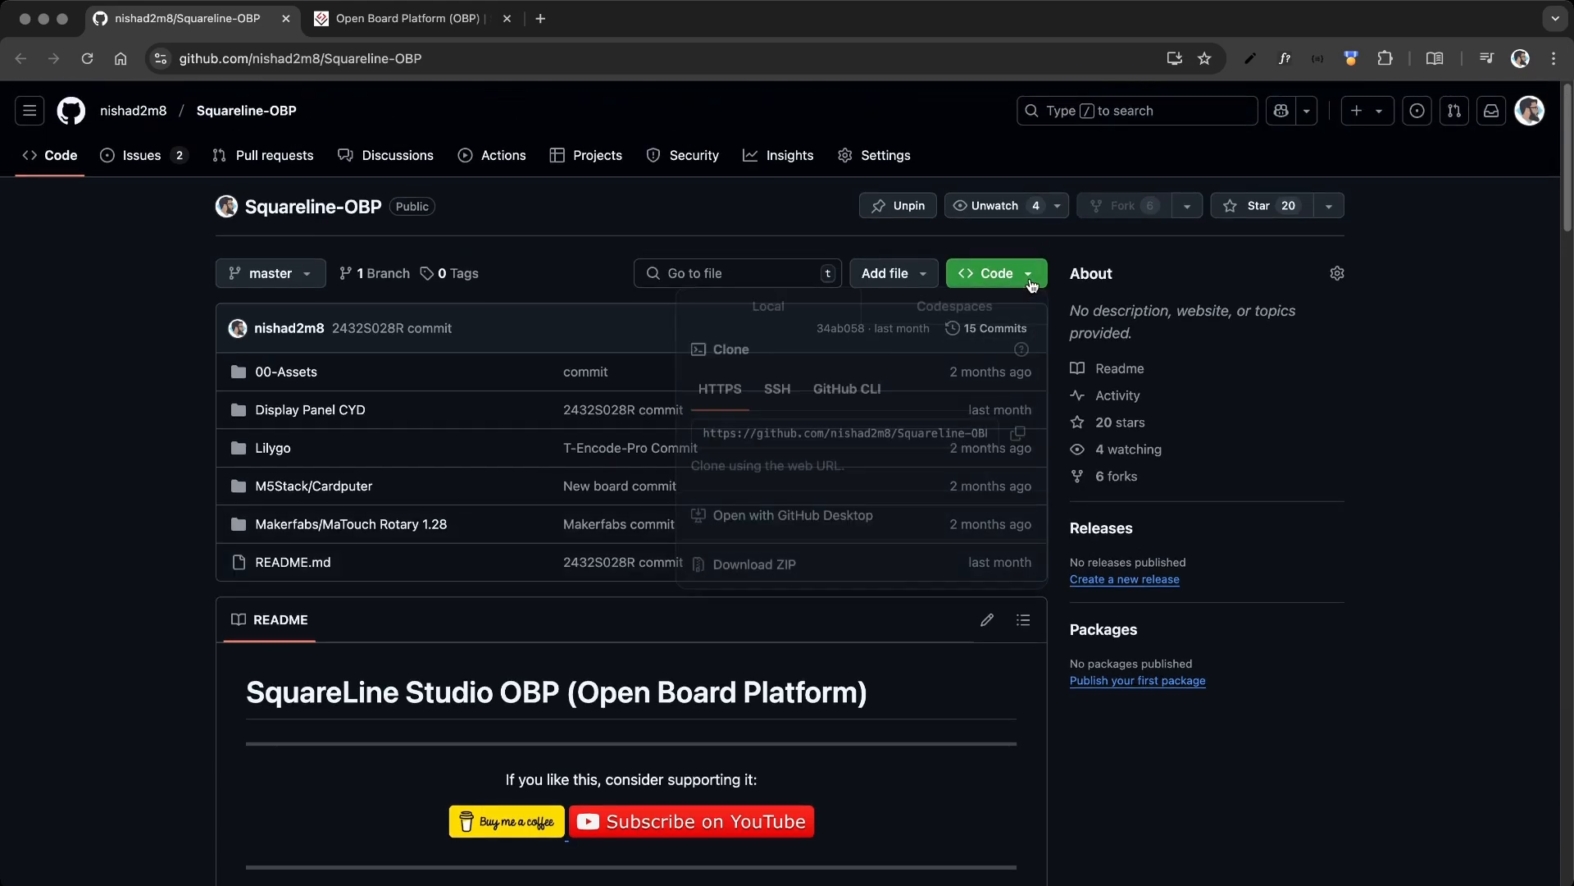
click(899, 586)
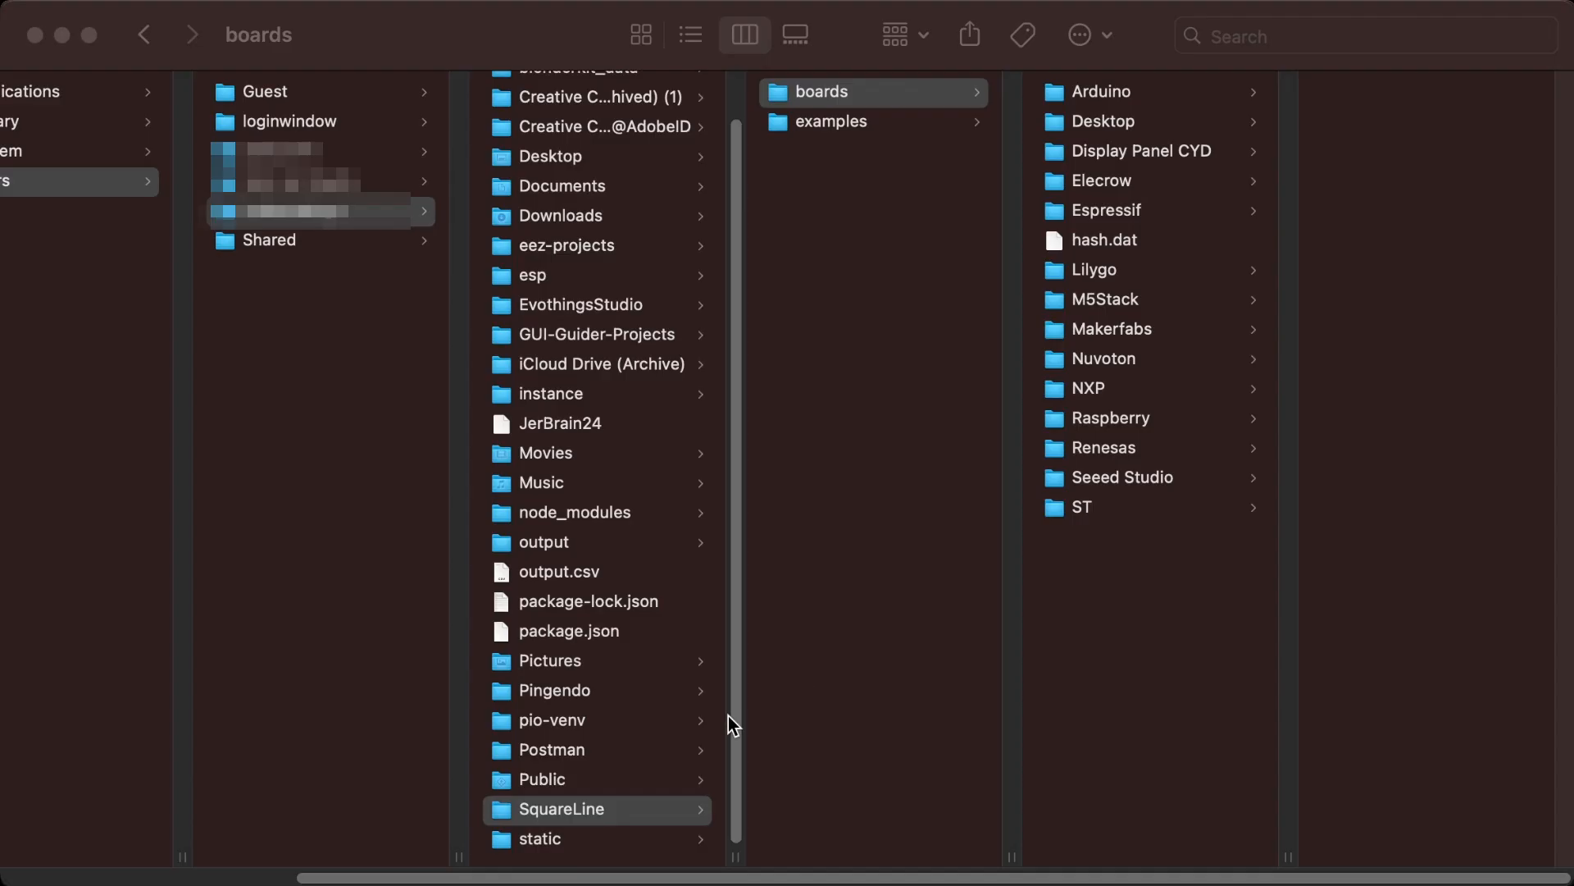
- Switch to Finder and examine the Lilygo, M5Stack and Display Panel CYD folders inside SquareLine/boards
click(642, 814)
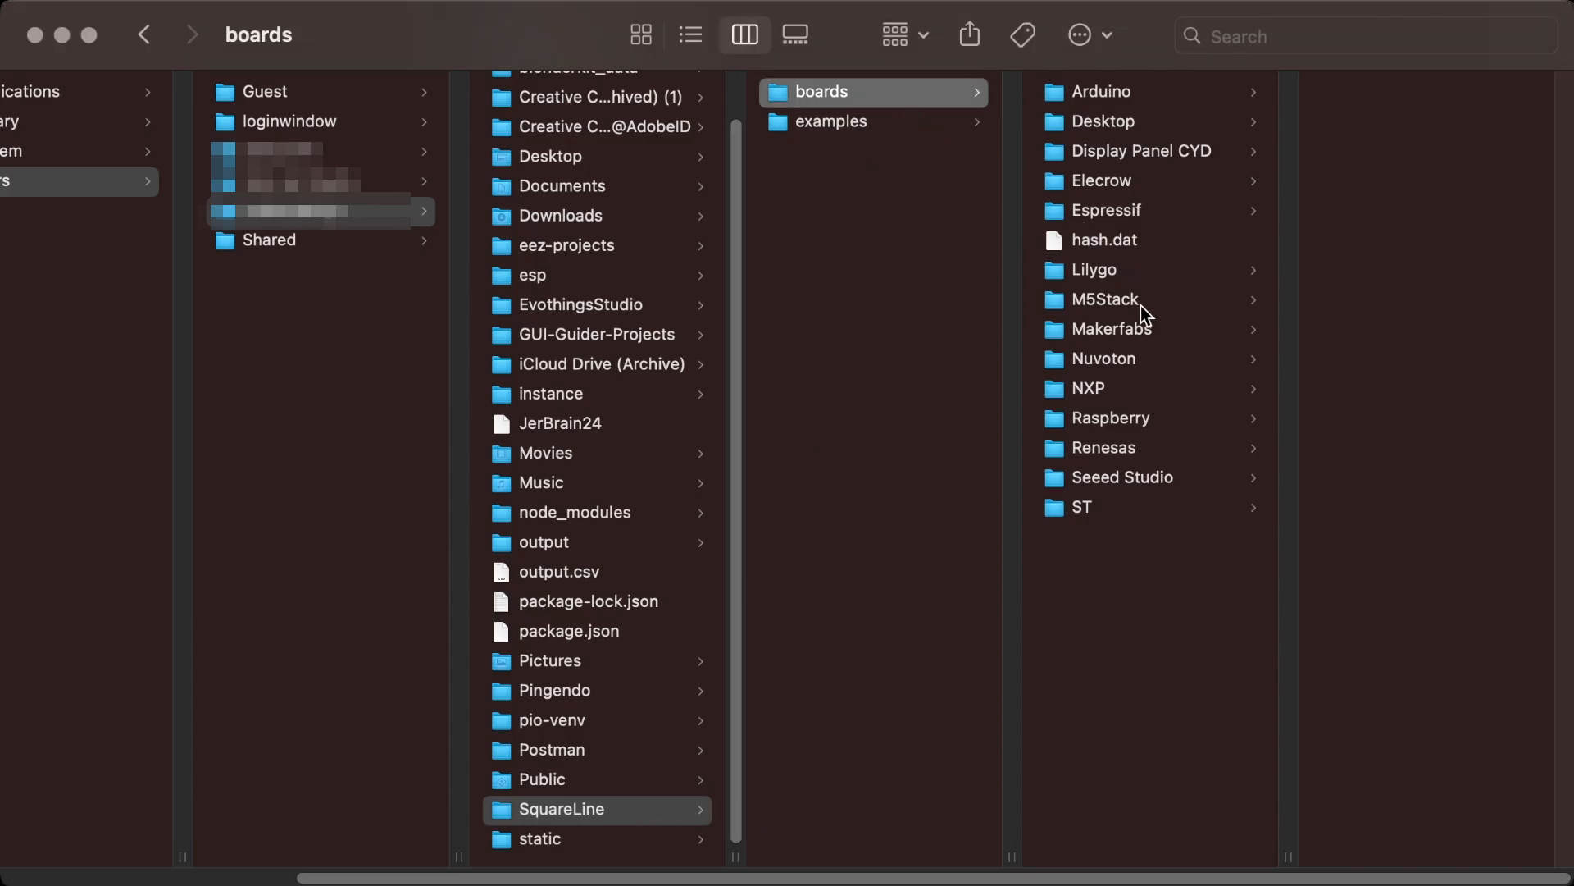
click(1158, 274)
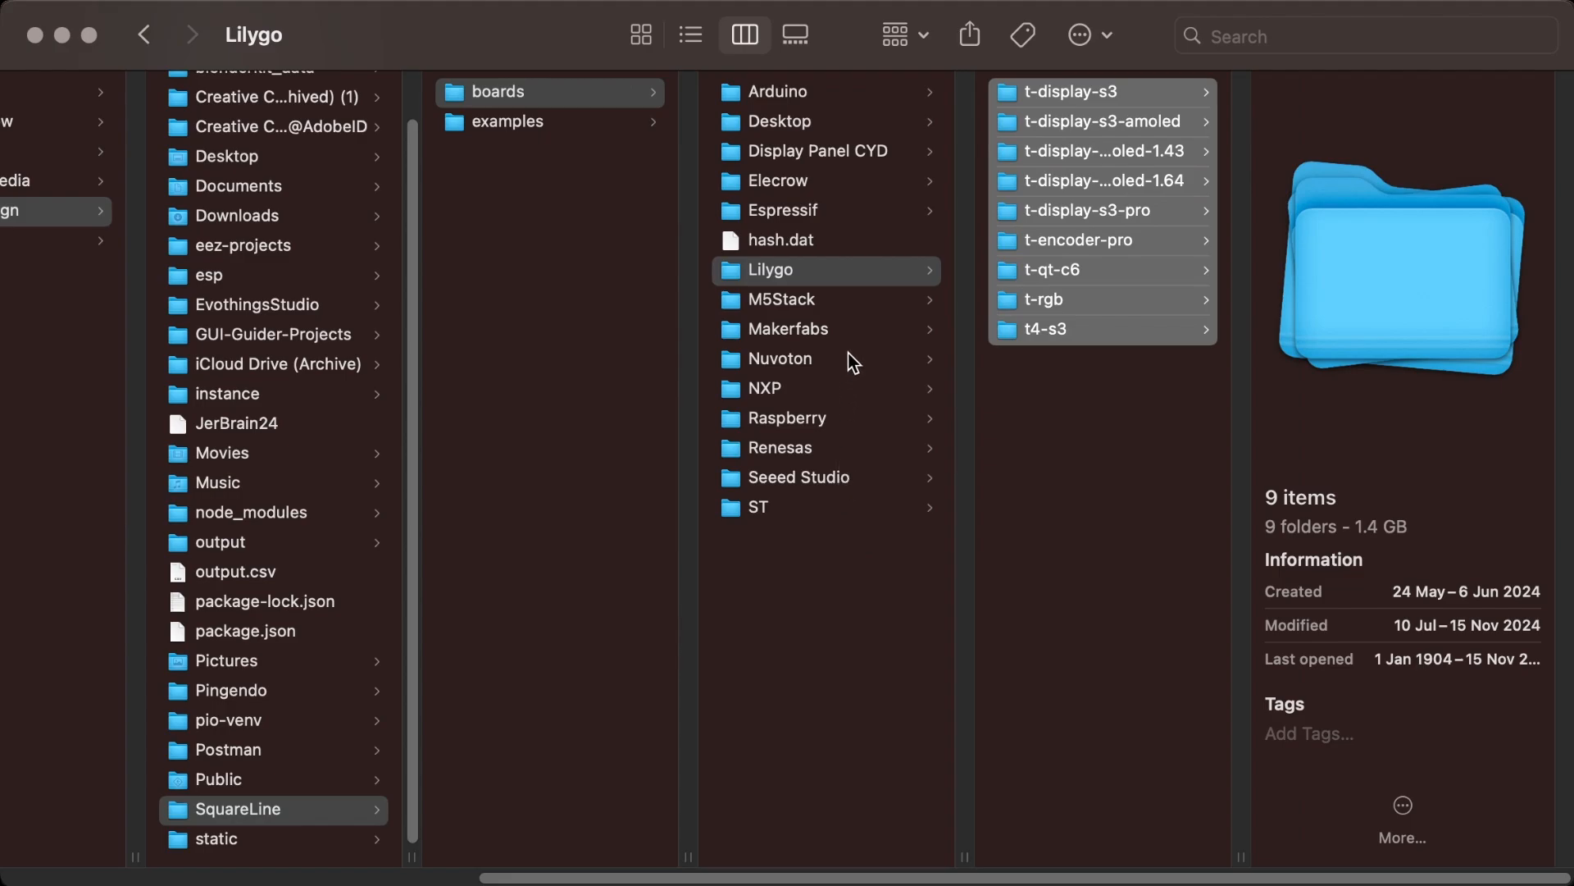
click(856, 301)
drag(1111, 197, 1105, 97)
click(1097, 220)
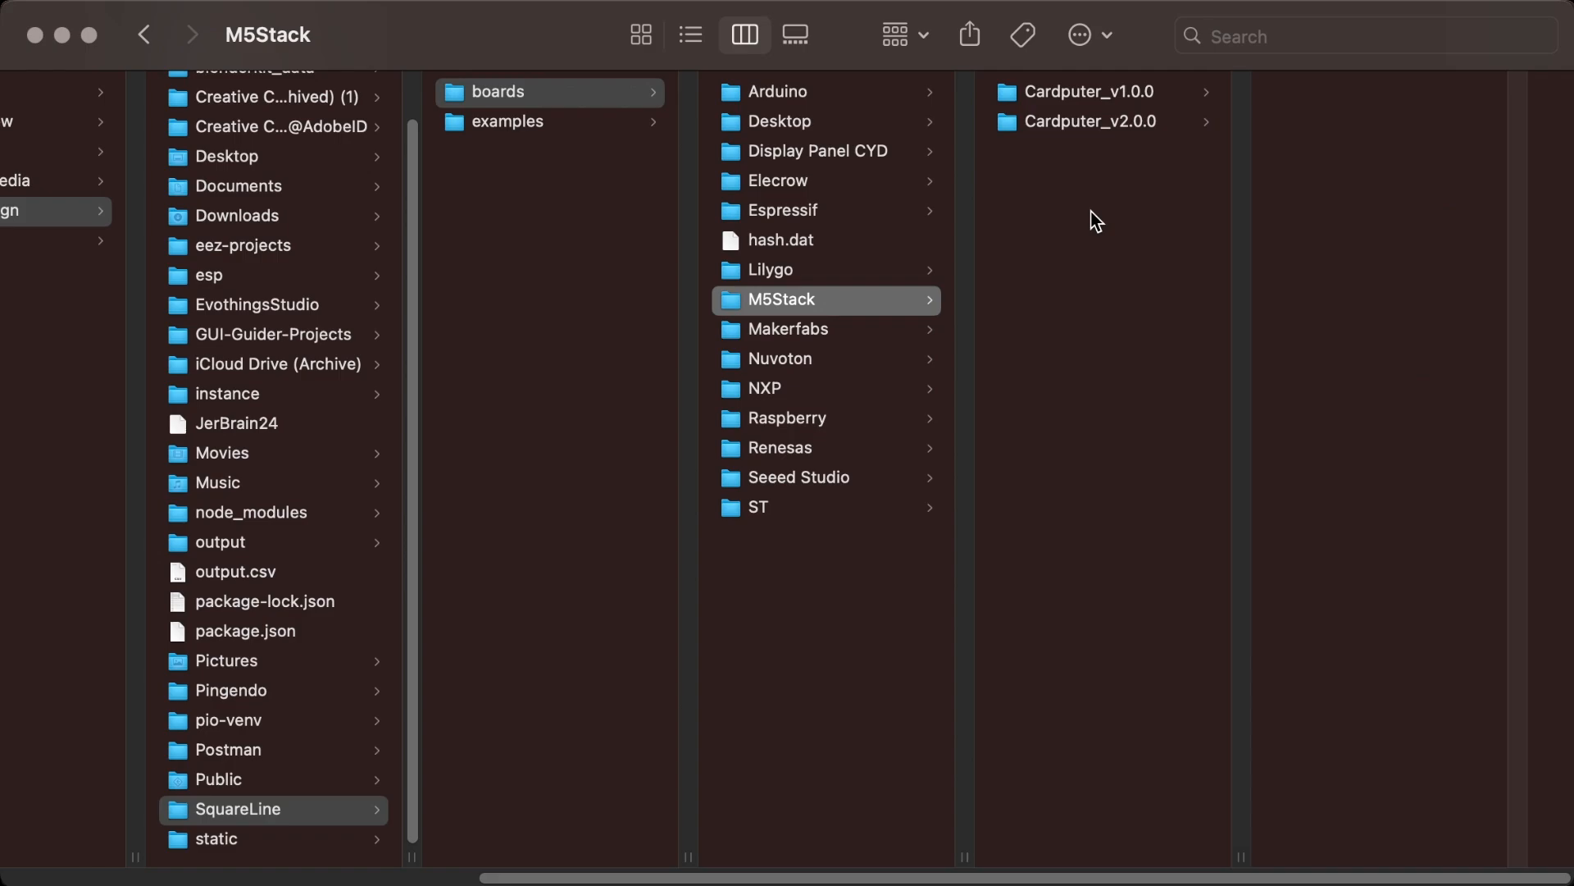
click(888, 156)
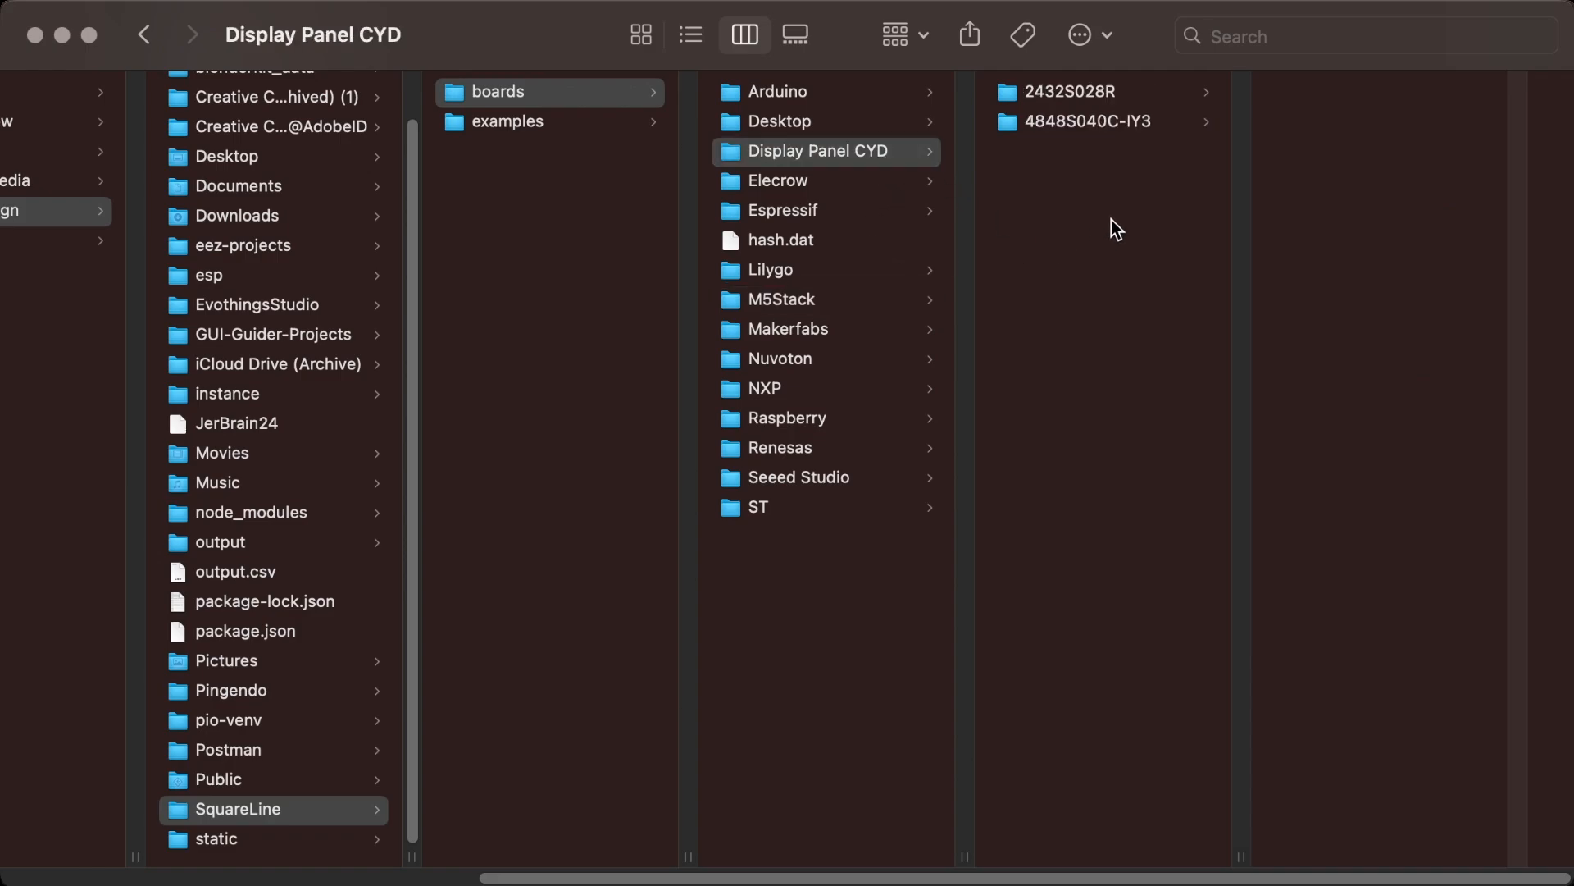
drag(1111, 219, 1130, 100)
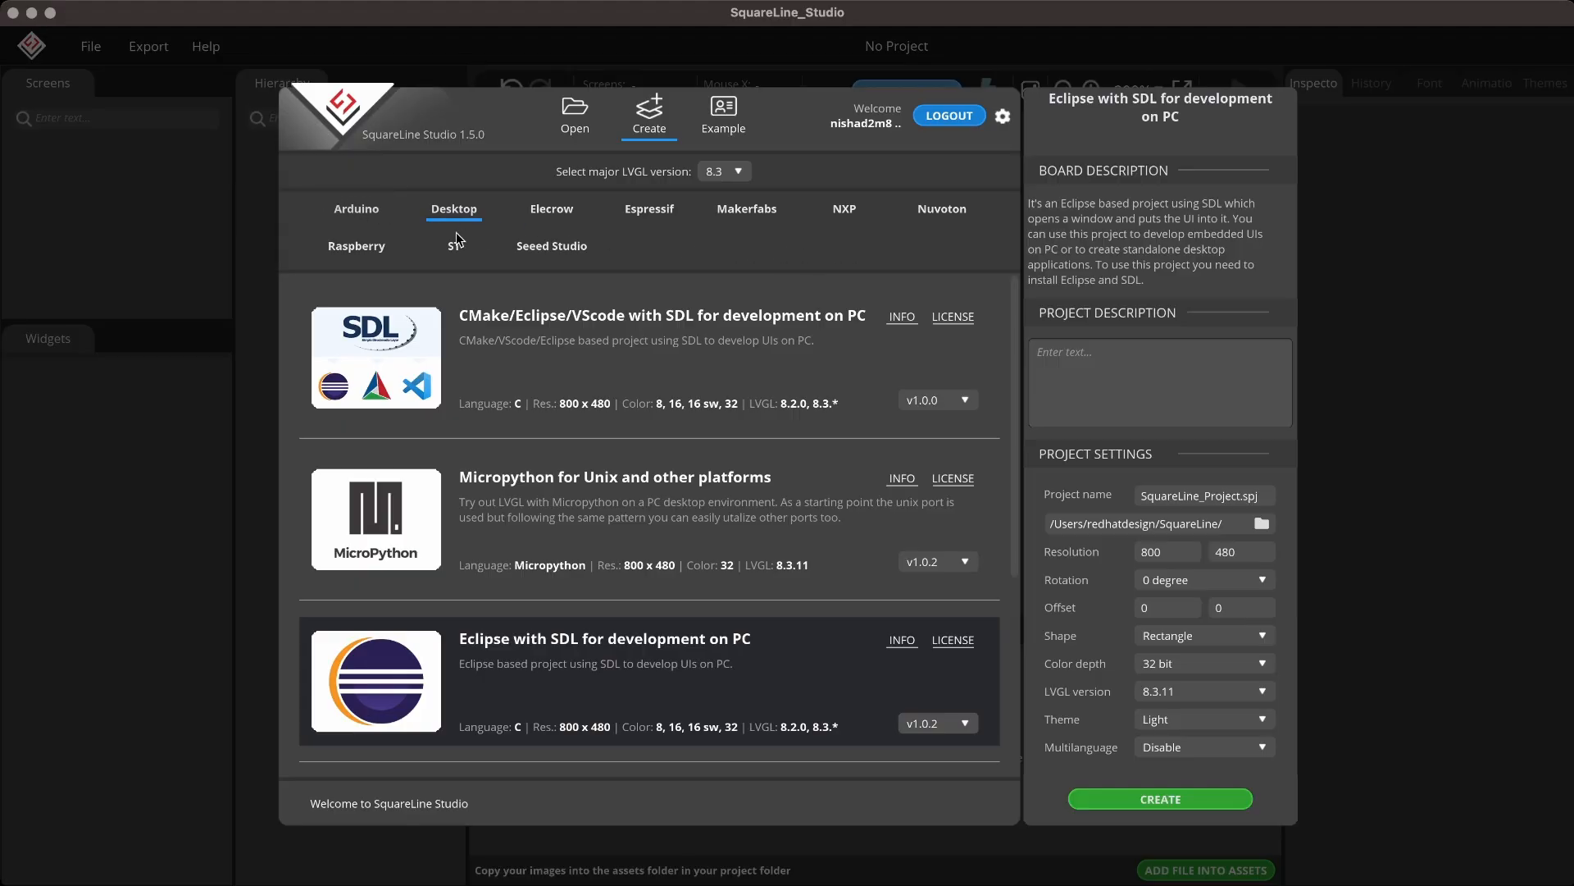
- Switch to SquareLine Studio and check the Arduino, Desktop and Elecrow board categories for creating a project
click(371, 216)
click(453, 210)
click(535, 210)
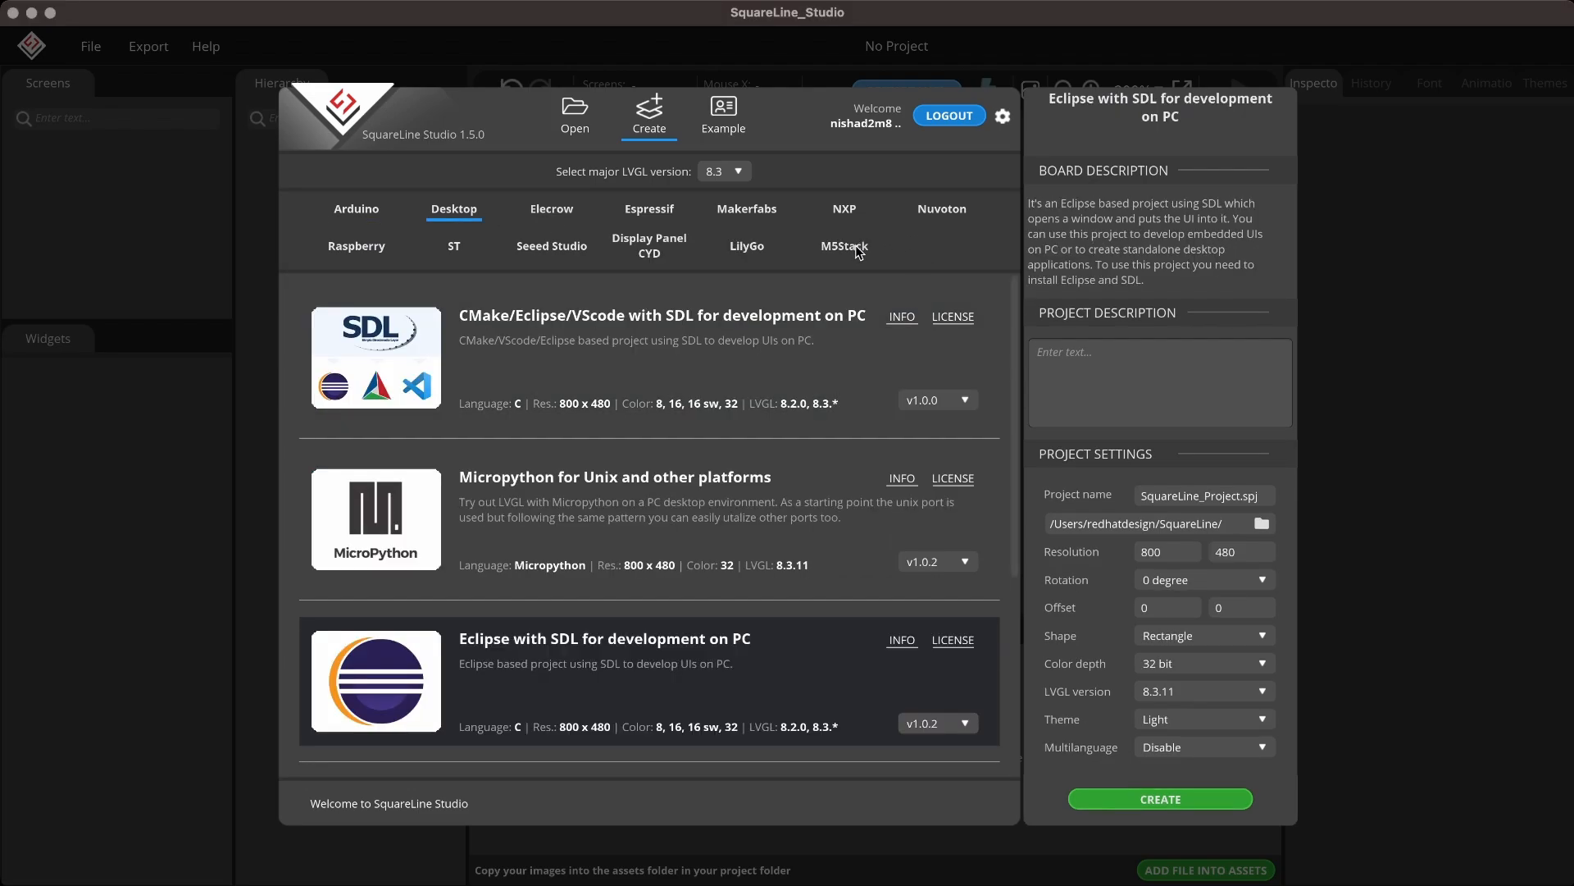
- Examine the LilyGo boards and their project settings, including T-Display S3 AMOLED, and open the Display Panel CYD category
click(748, 248)
scroll(1015, 356, down, 6)
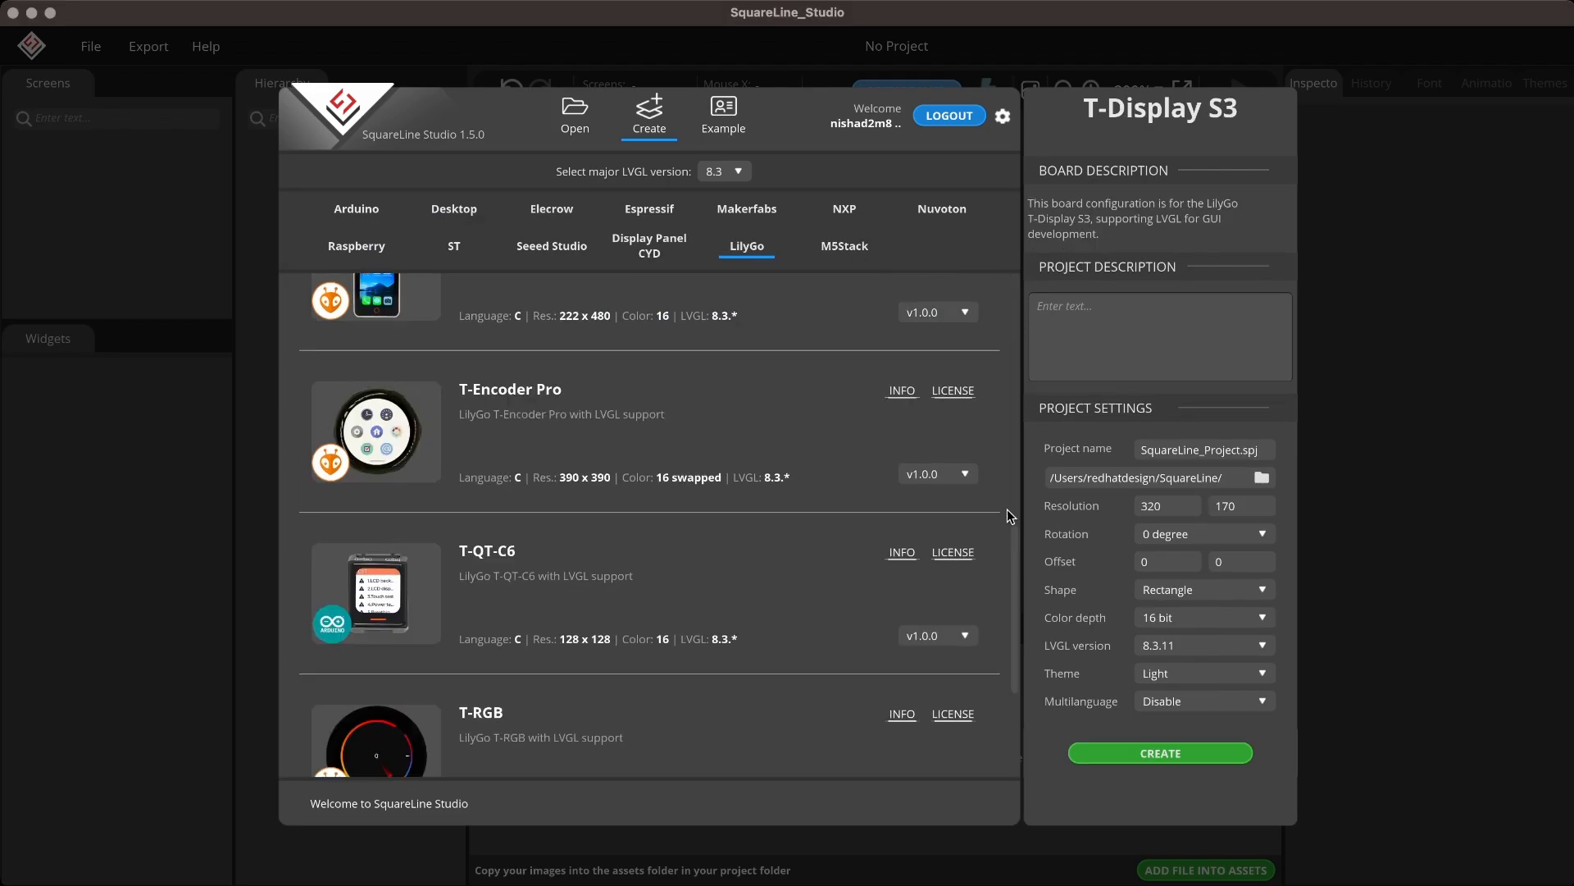
scroll(1016, 538, up, 2)
scroll(1015, 532, up, 4)
click(781, 512)
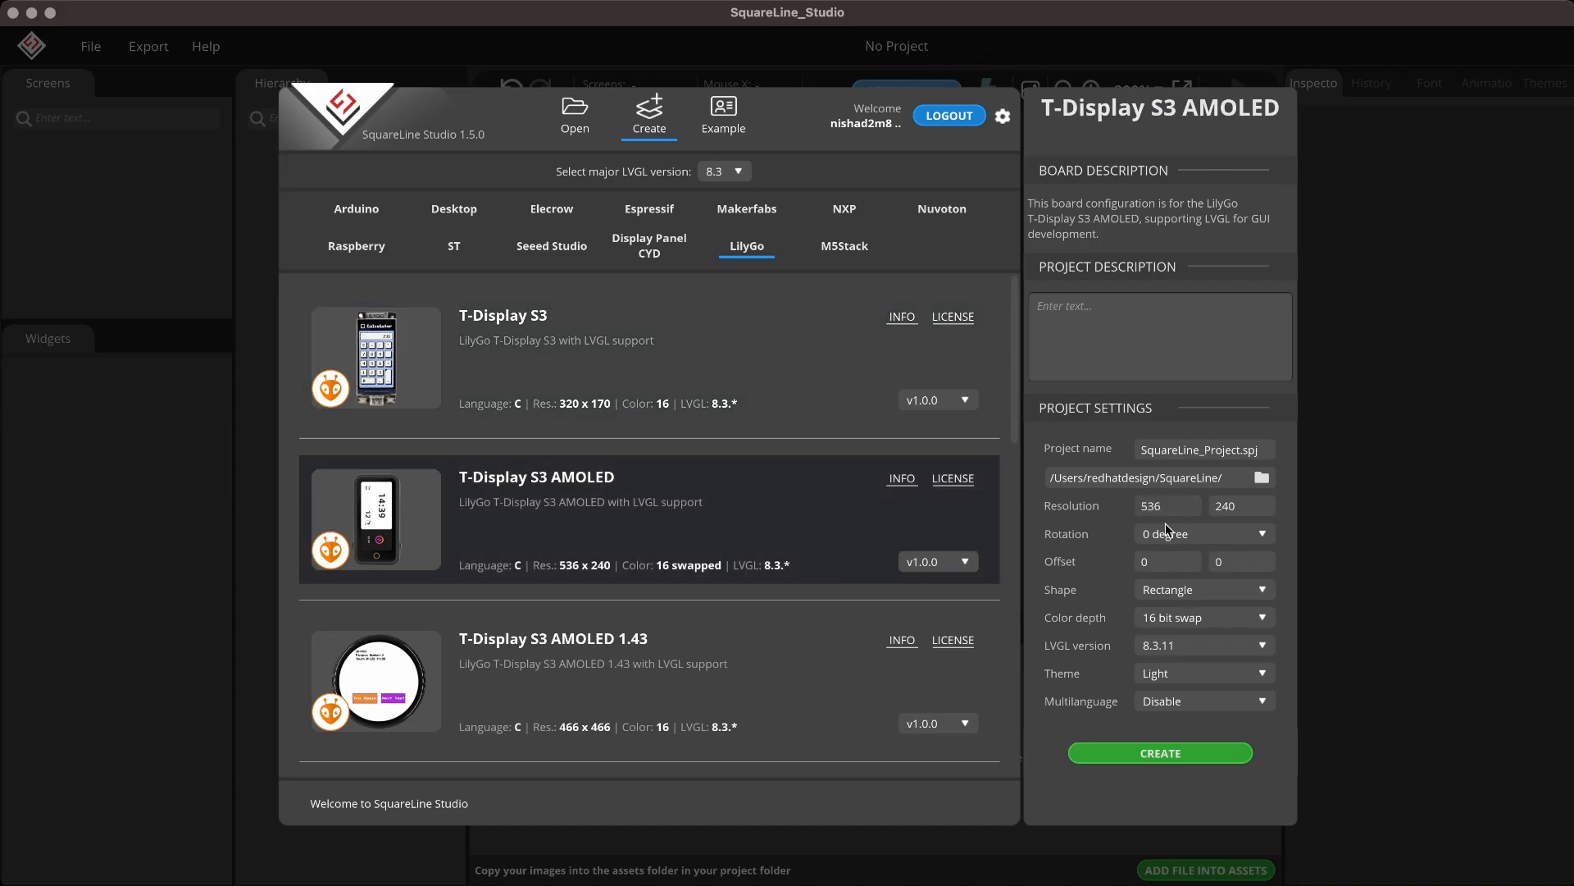
click(777, 664)
click(640, 308)
click(652, 250)
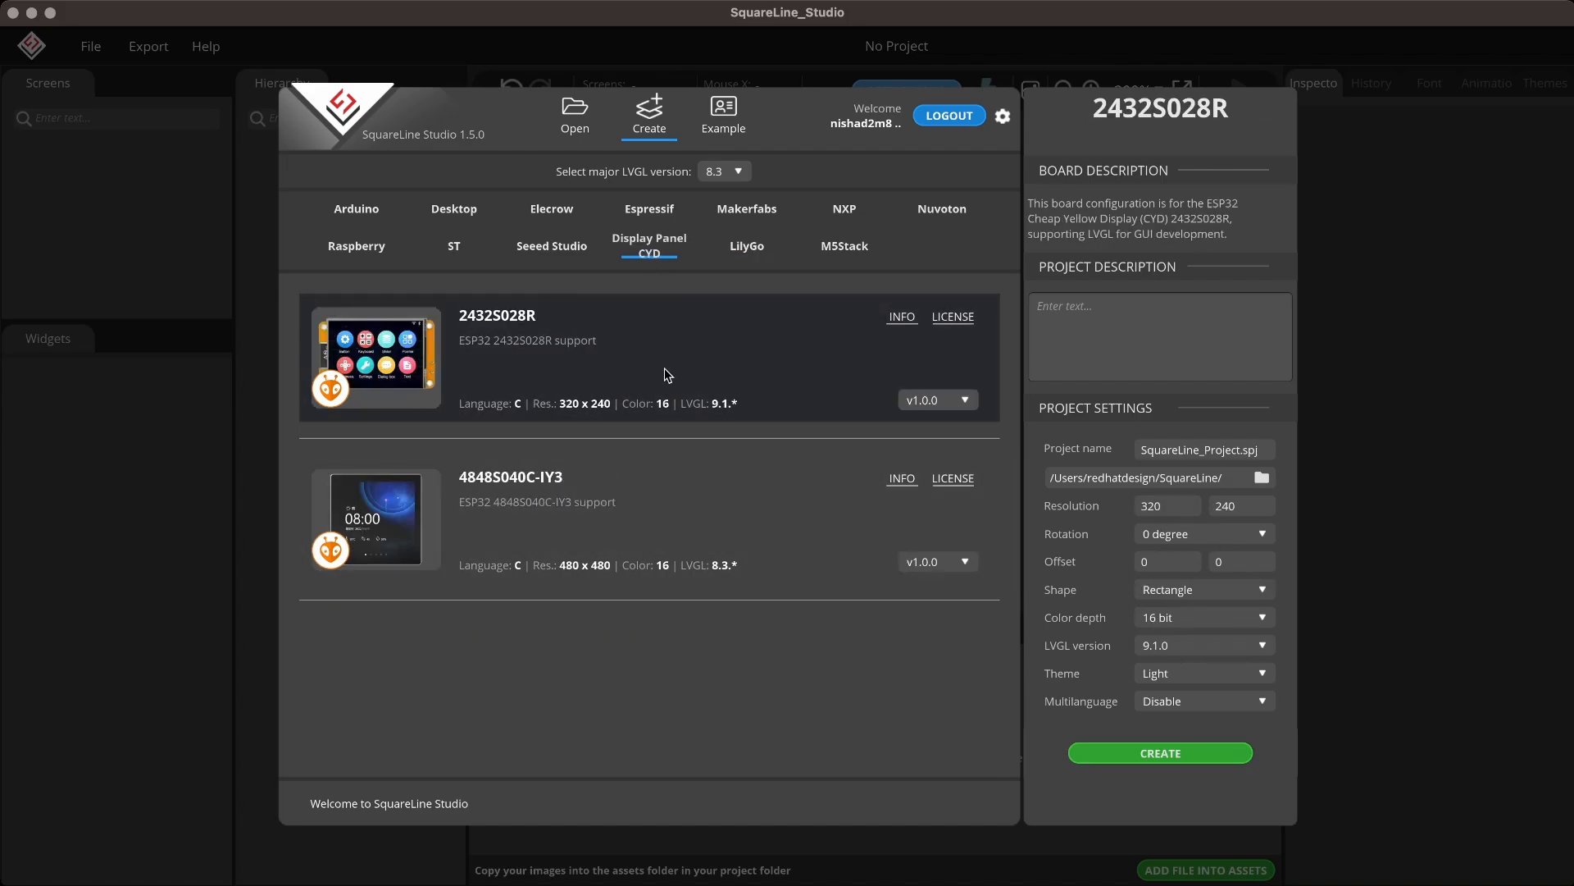
- Examine the 4848S040C-IY3 board's project settings and check the M5Stack board category
click(895, 549)
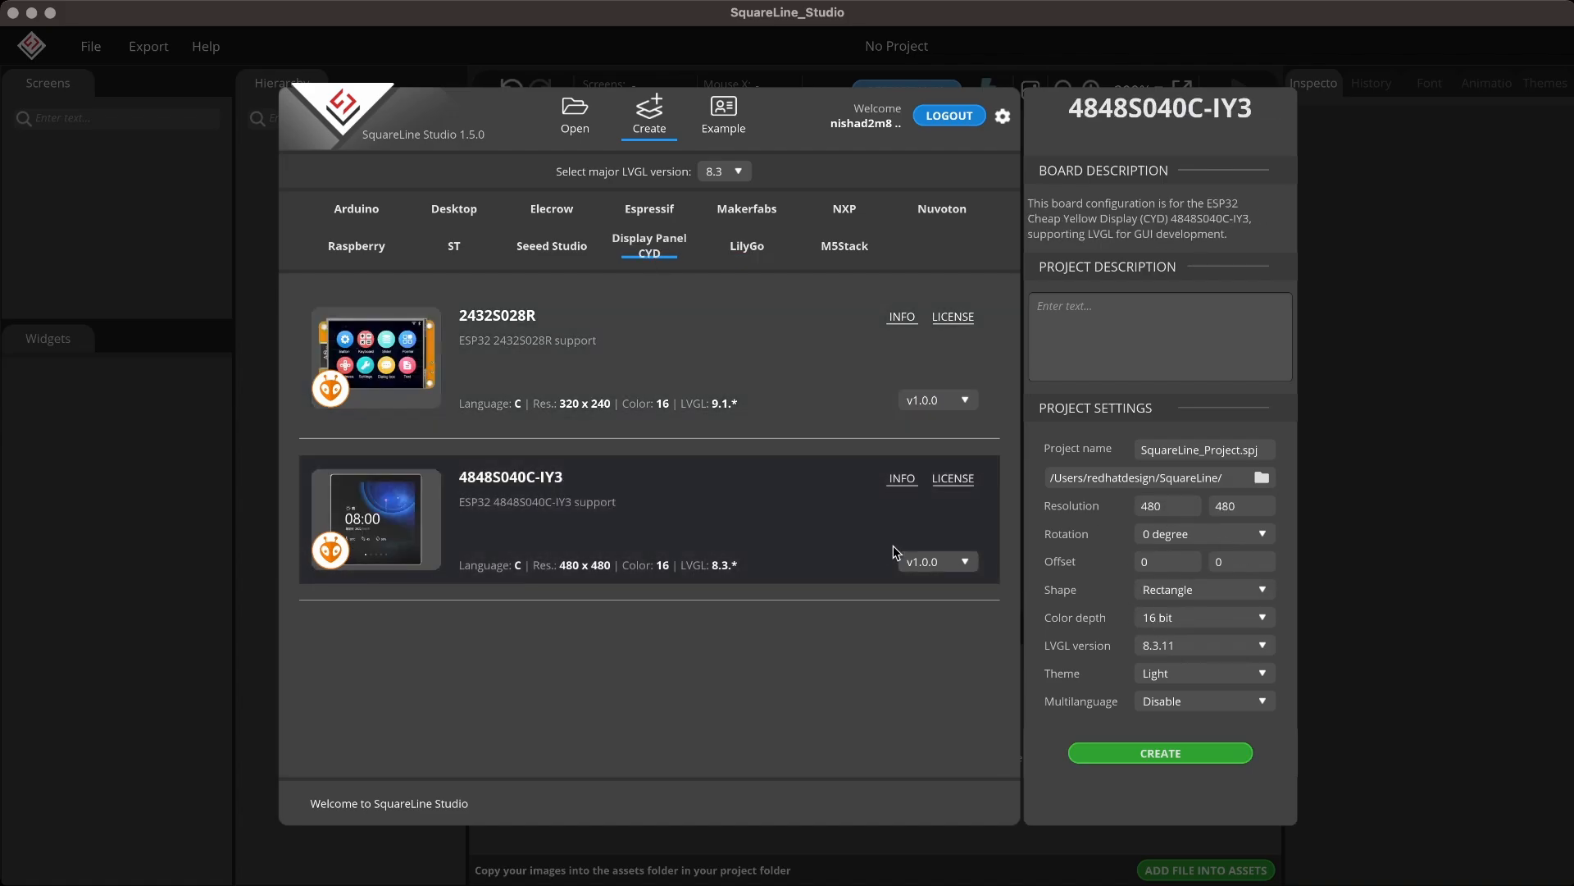
click(853, 249)
click(770, 215)
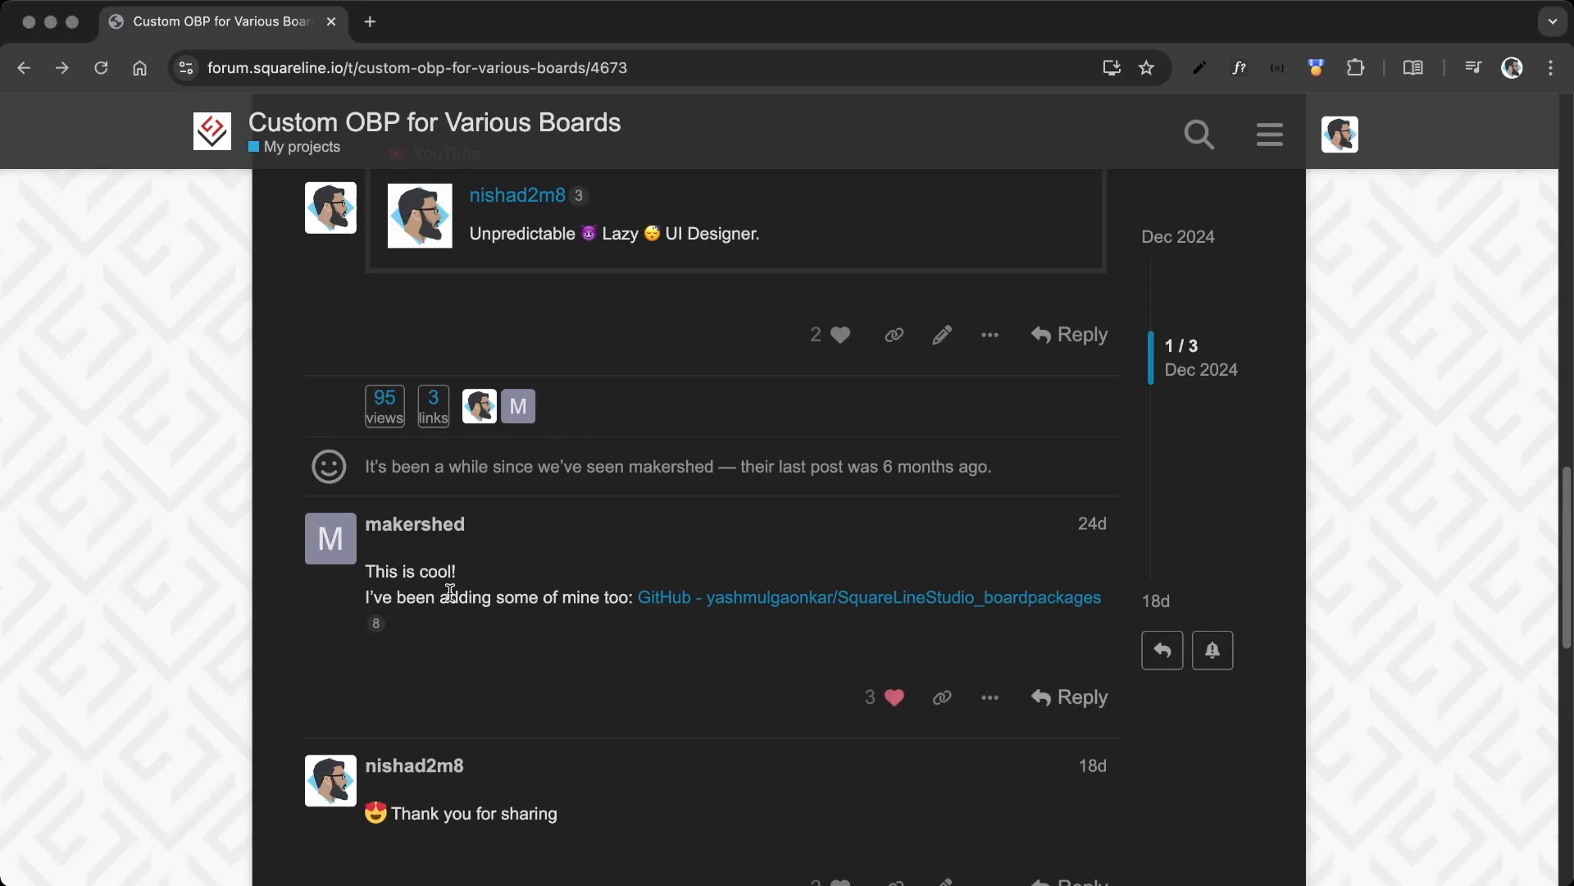
- Open the SquareLineStudio_boardpackages repository linked in the Custom OBP forum topic, examine its README's supported boards and bring up its code download options
drag(521, 536, 403, 523)
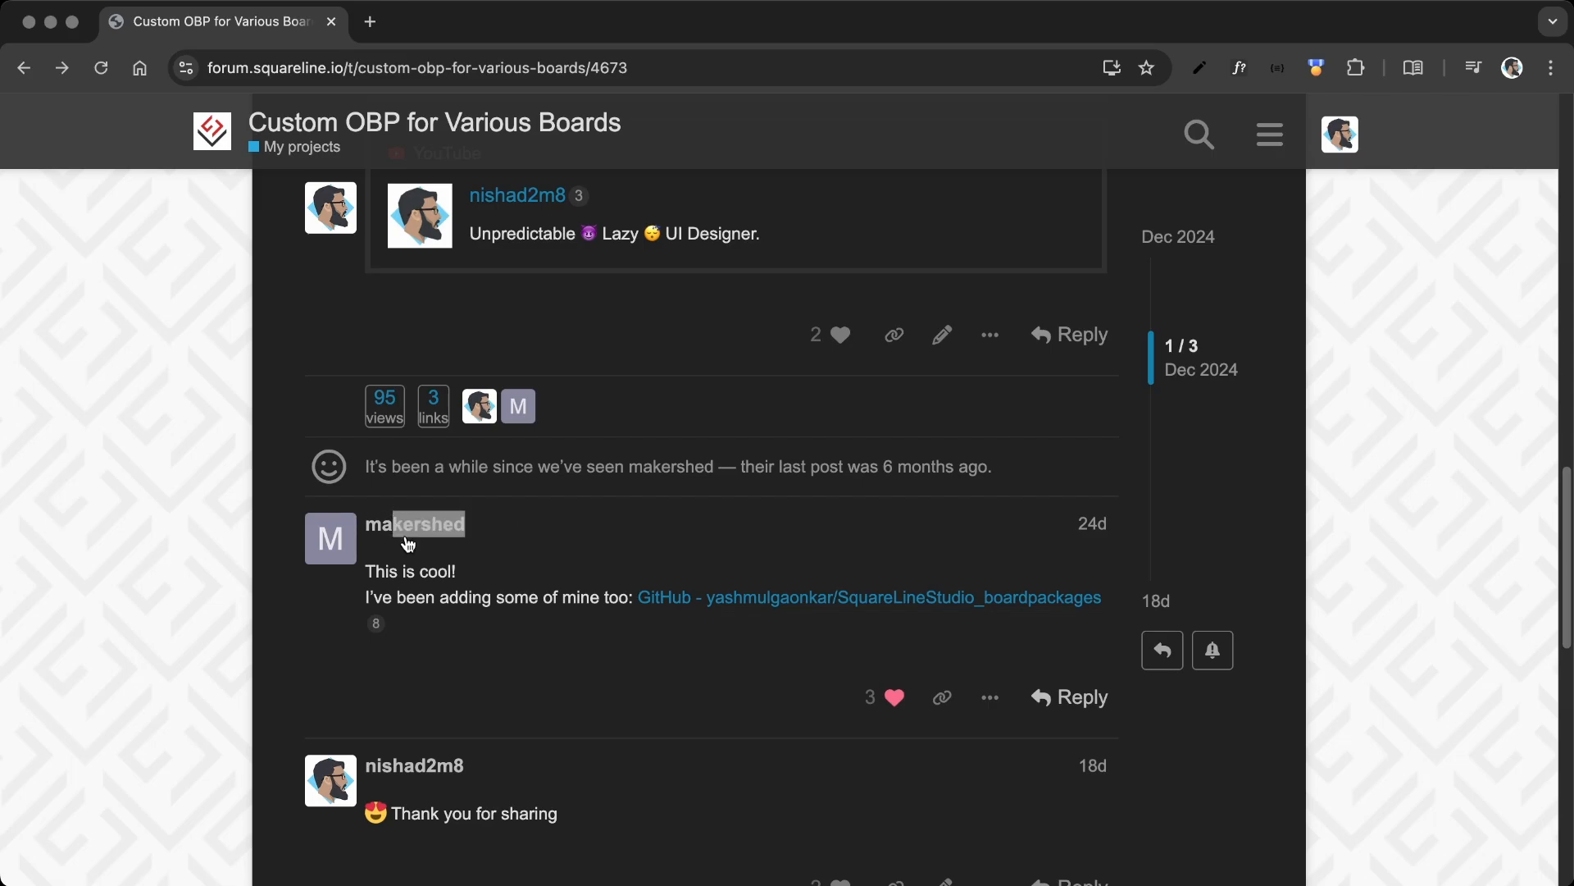
drag(474, 597, 605, 597)
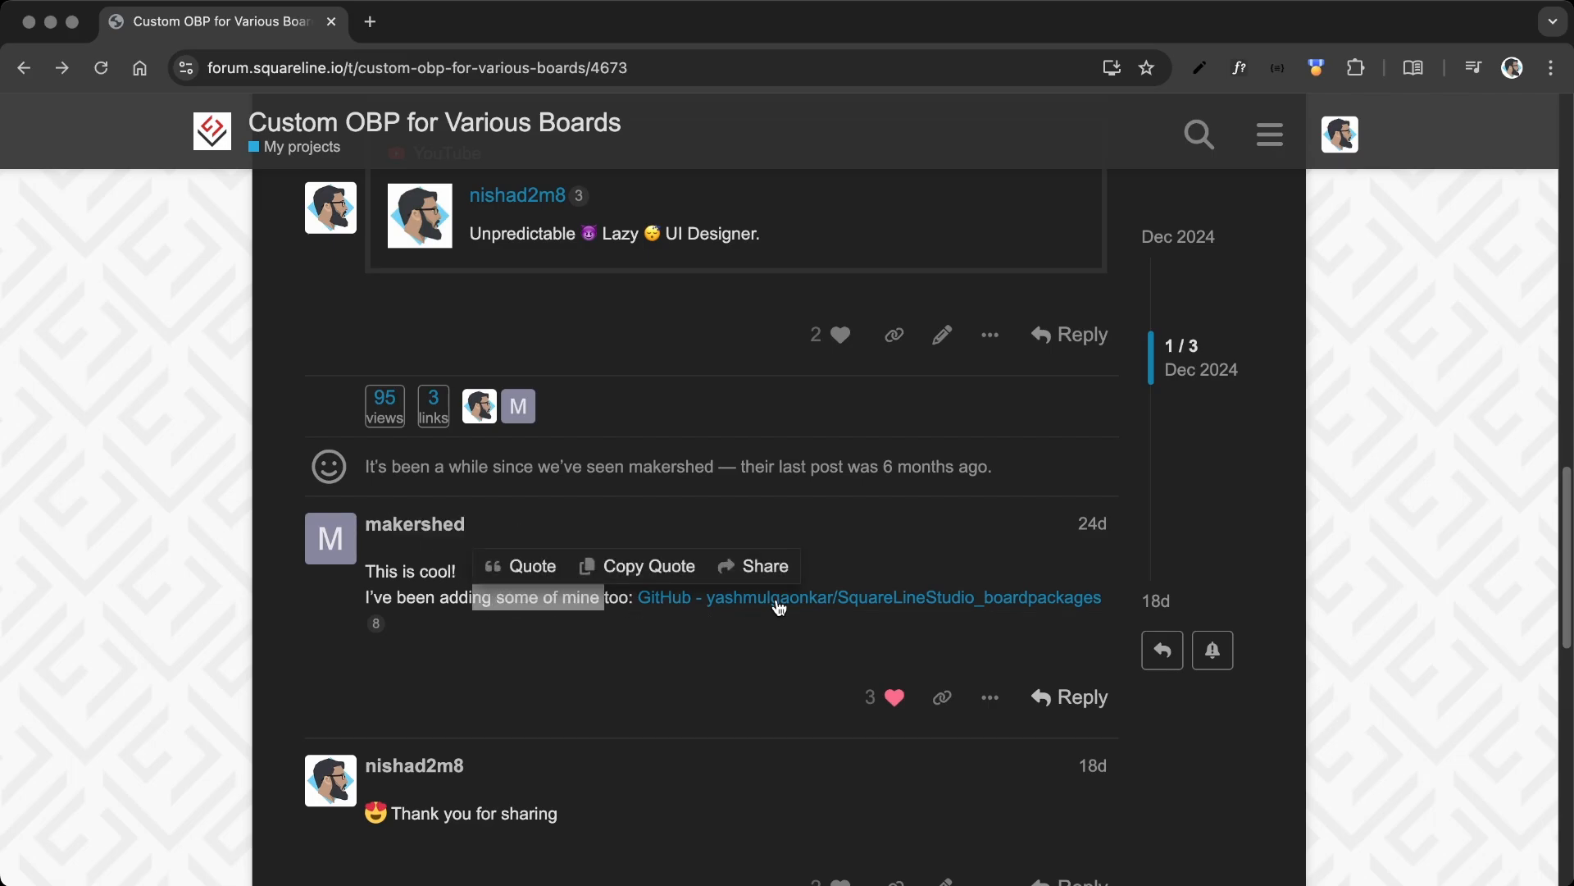
click(779, 598)
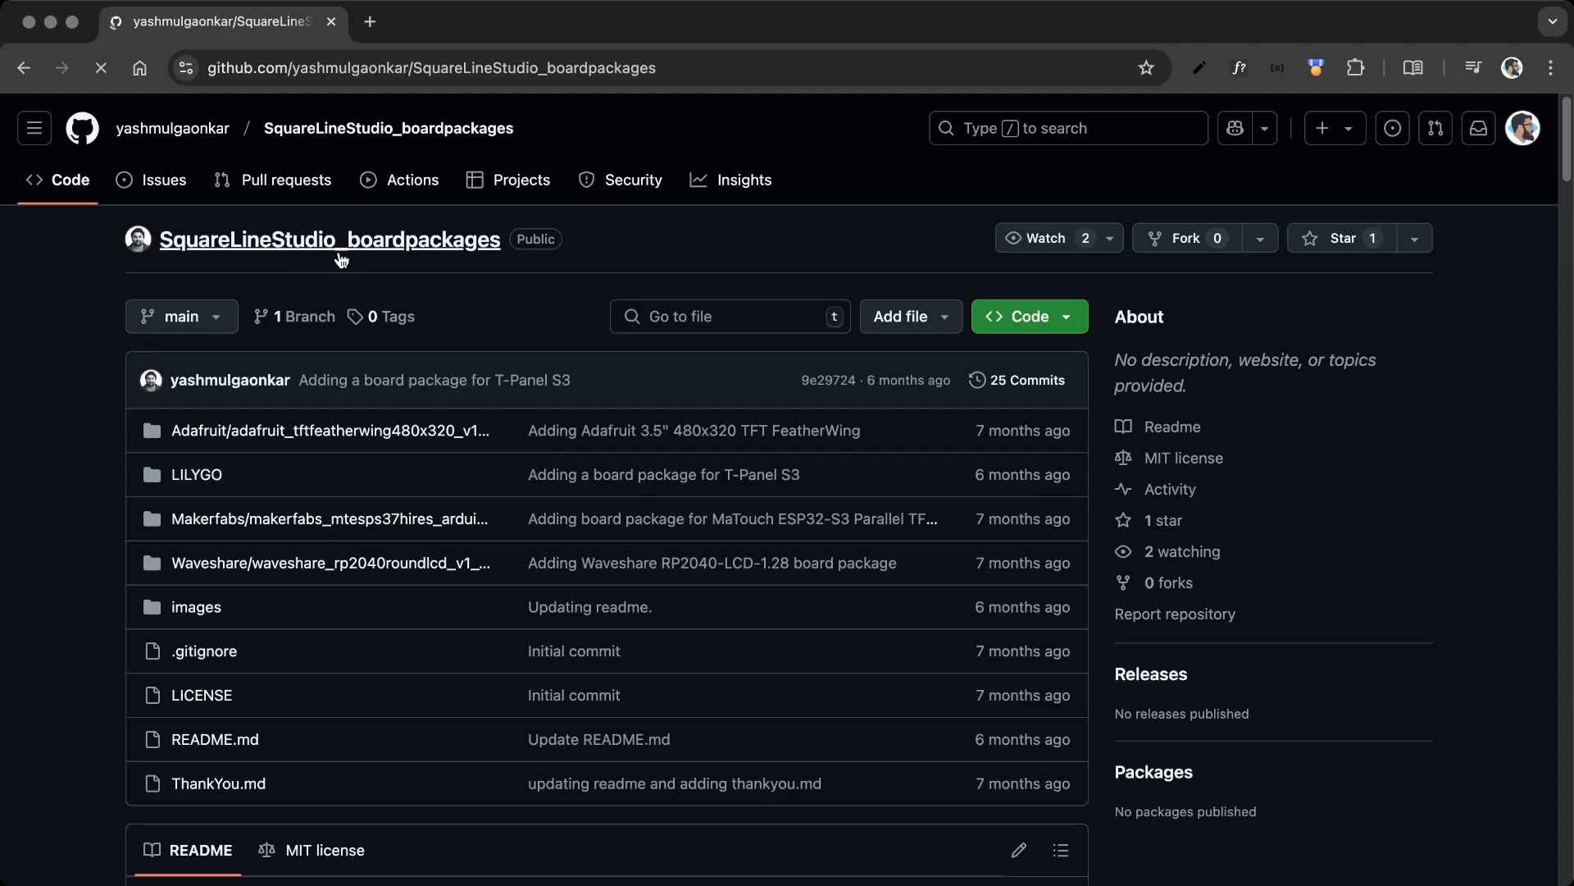
scroll(320, 500, down, 10)
scroll(326, 498, down, 2)
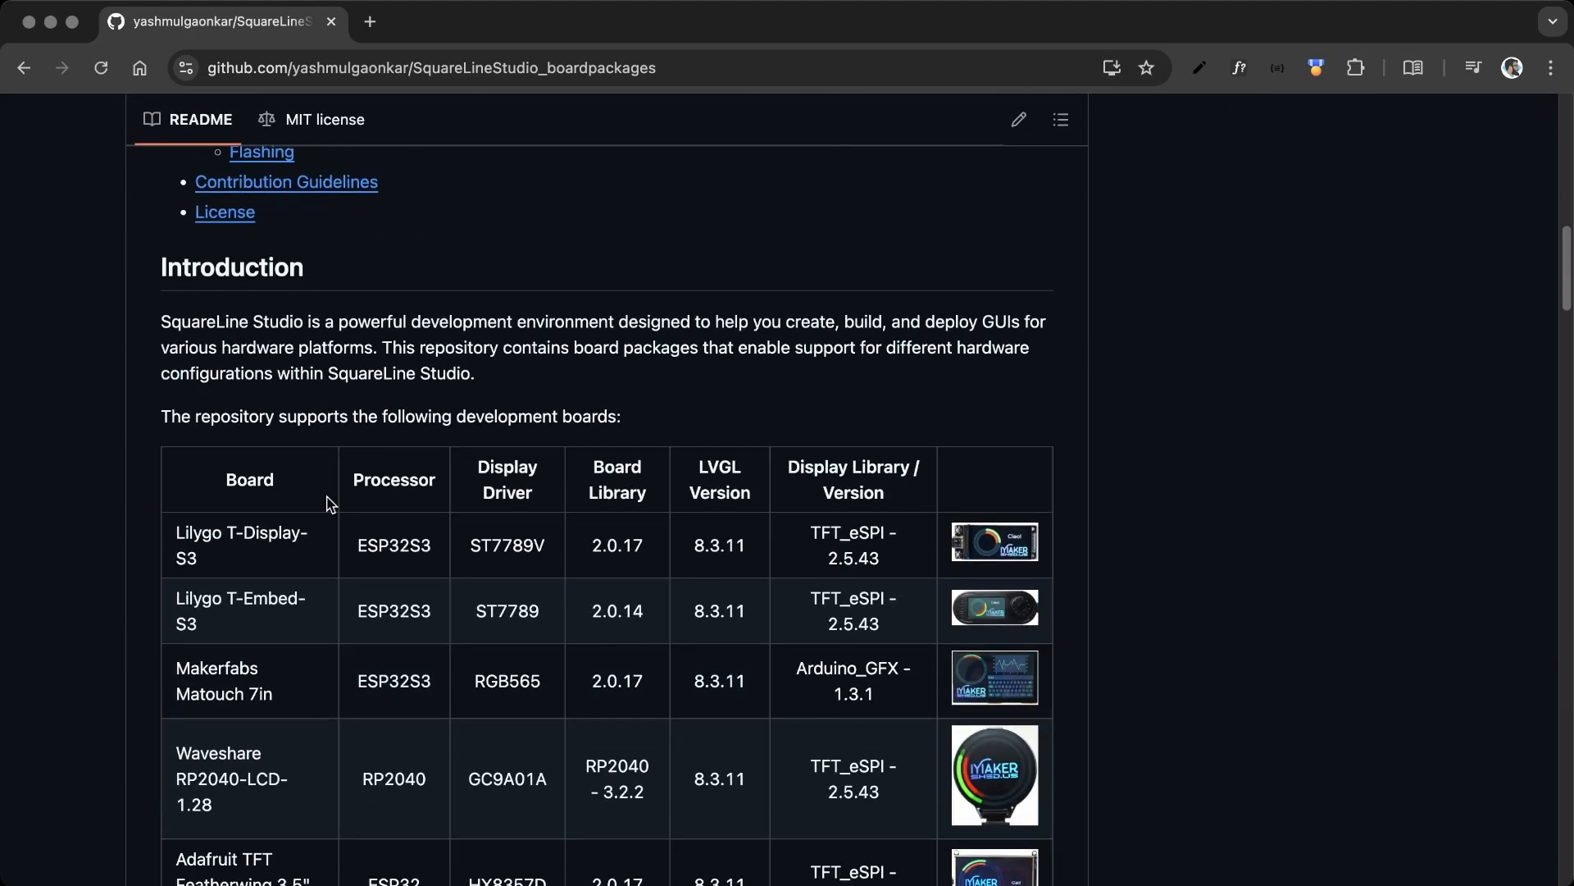
scroll(327, 502, up, 12)
click(1029, 316)
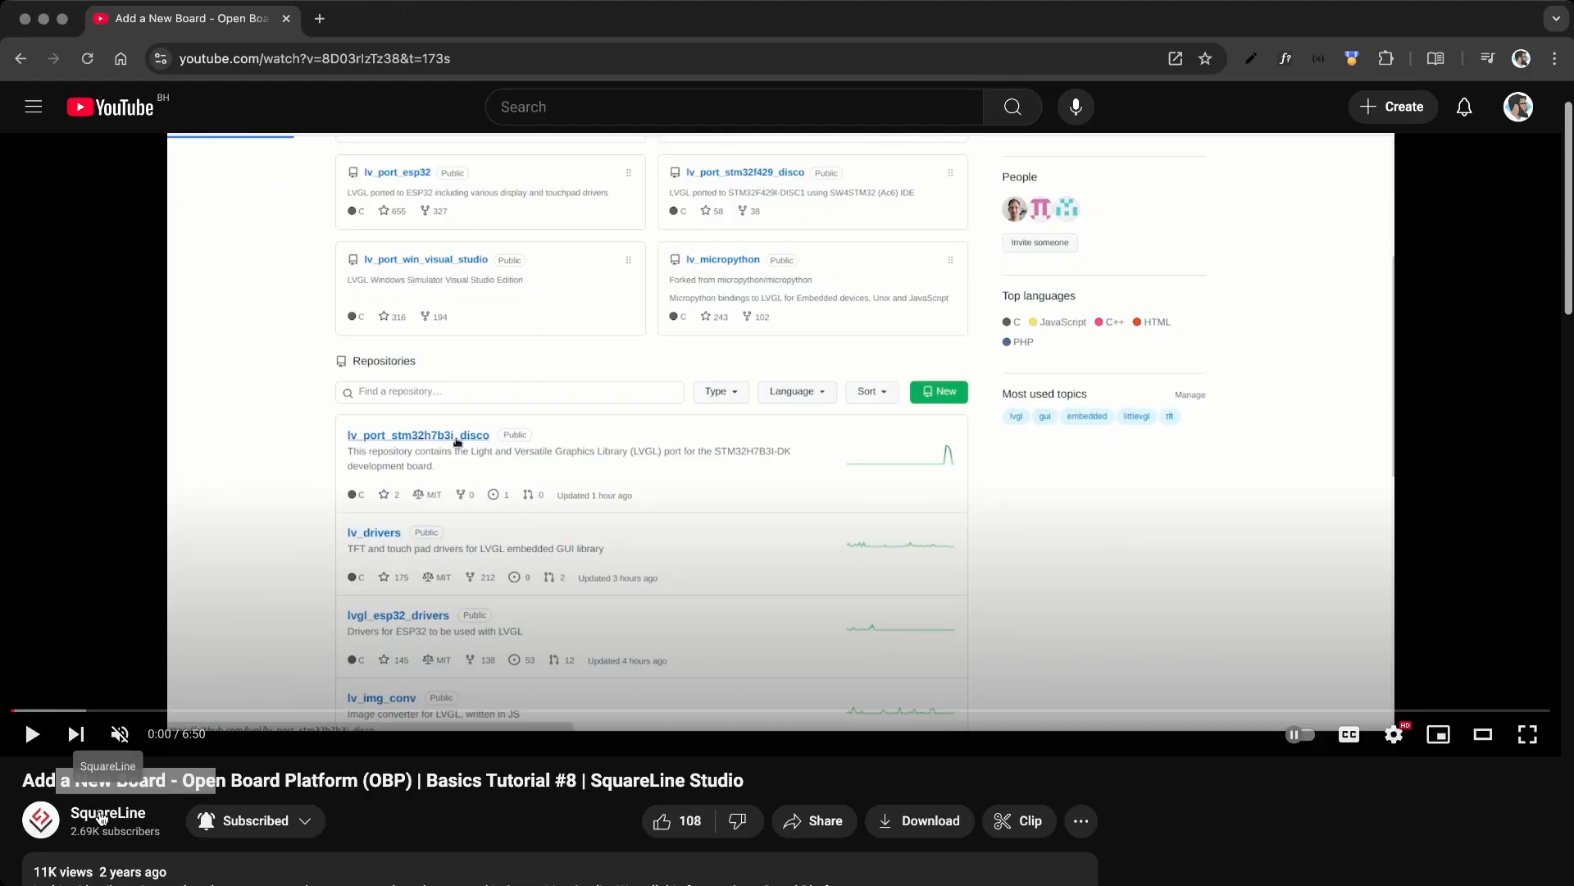
- Switch to the YouTube video "Add a New Board - Open Board Platform (OBP)" and skim ahead to about 2:20
drag(151, 774, 483, 780)
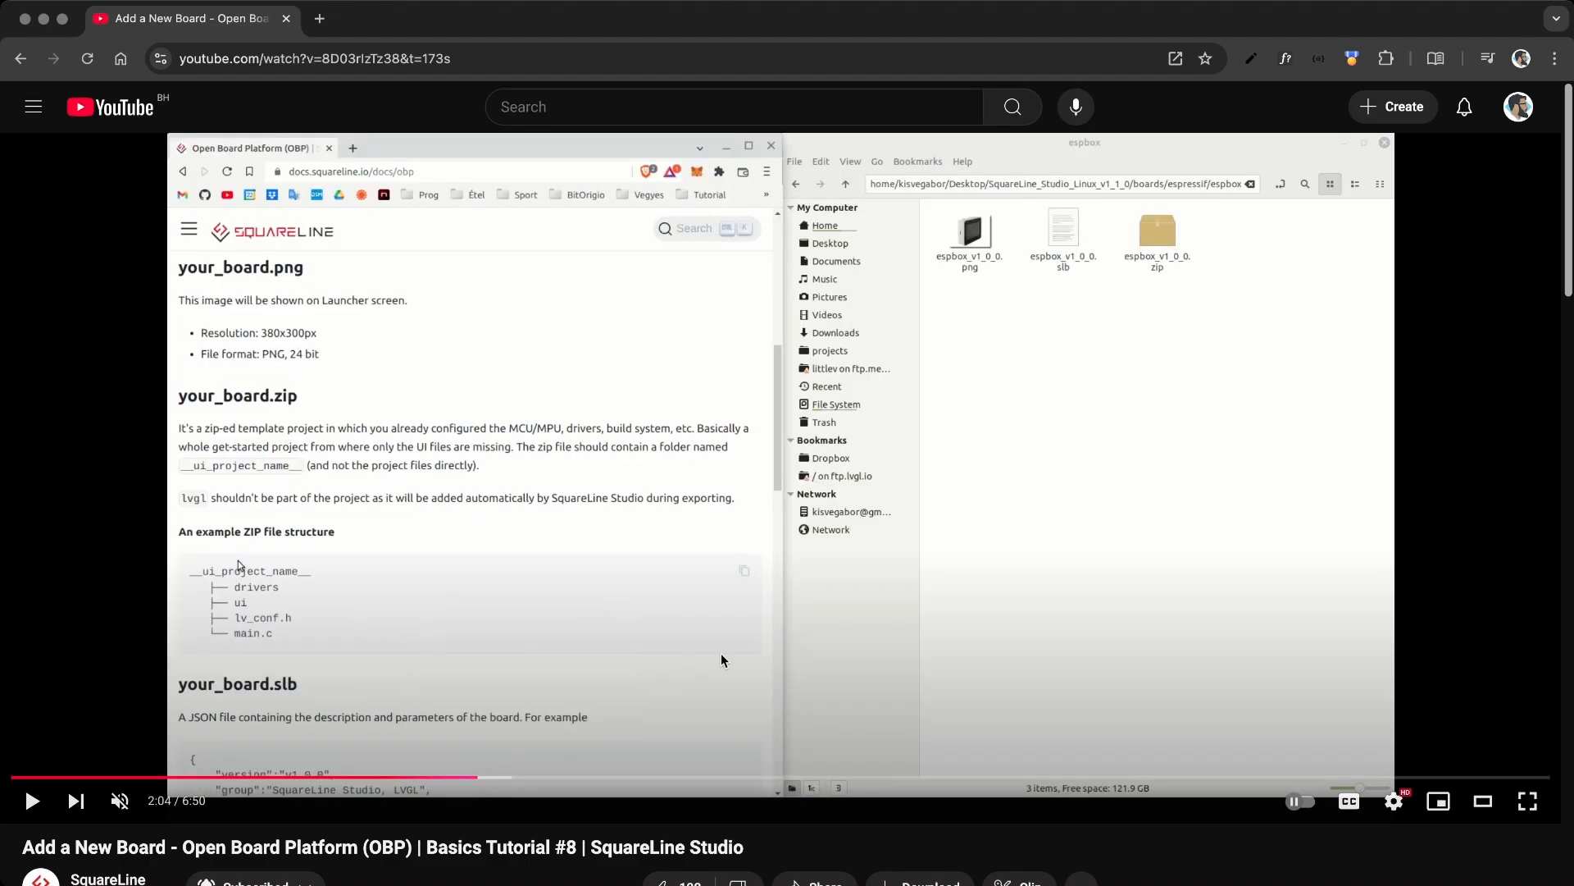
click(541, 778)
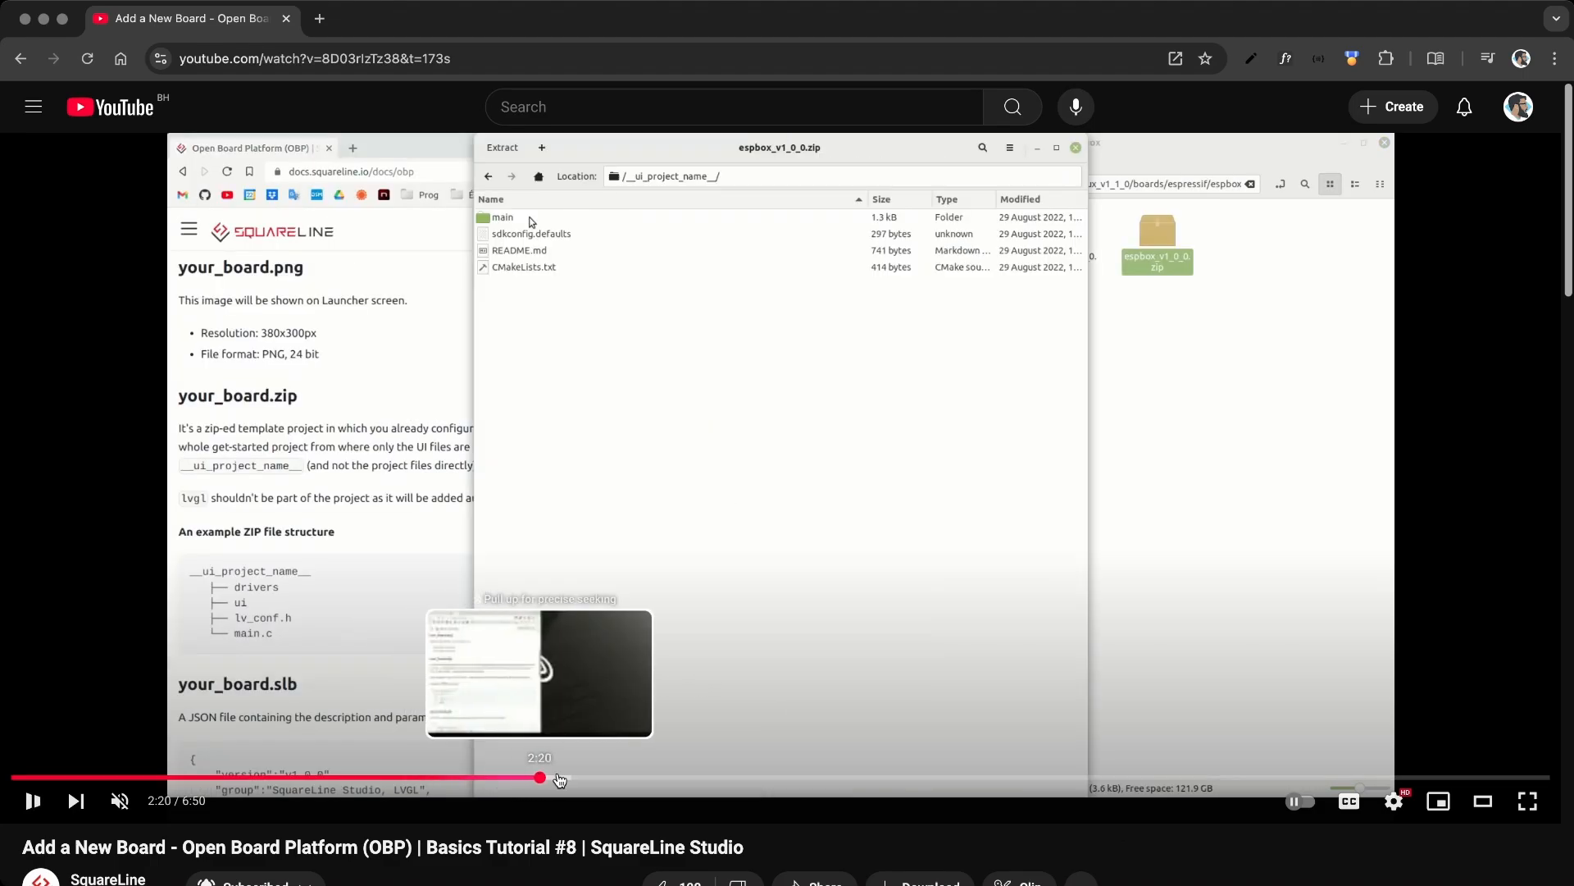
click(550, 778)
- Switch to SquareLine Studio and create a LilyGo T-Display S3 project named T-Display in Desktop/T-Display-Test/SLS with the Dark theme
key(super+Tab)
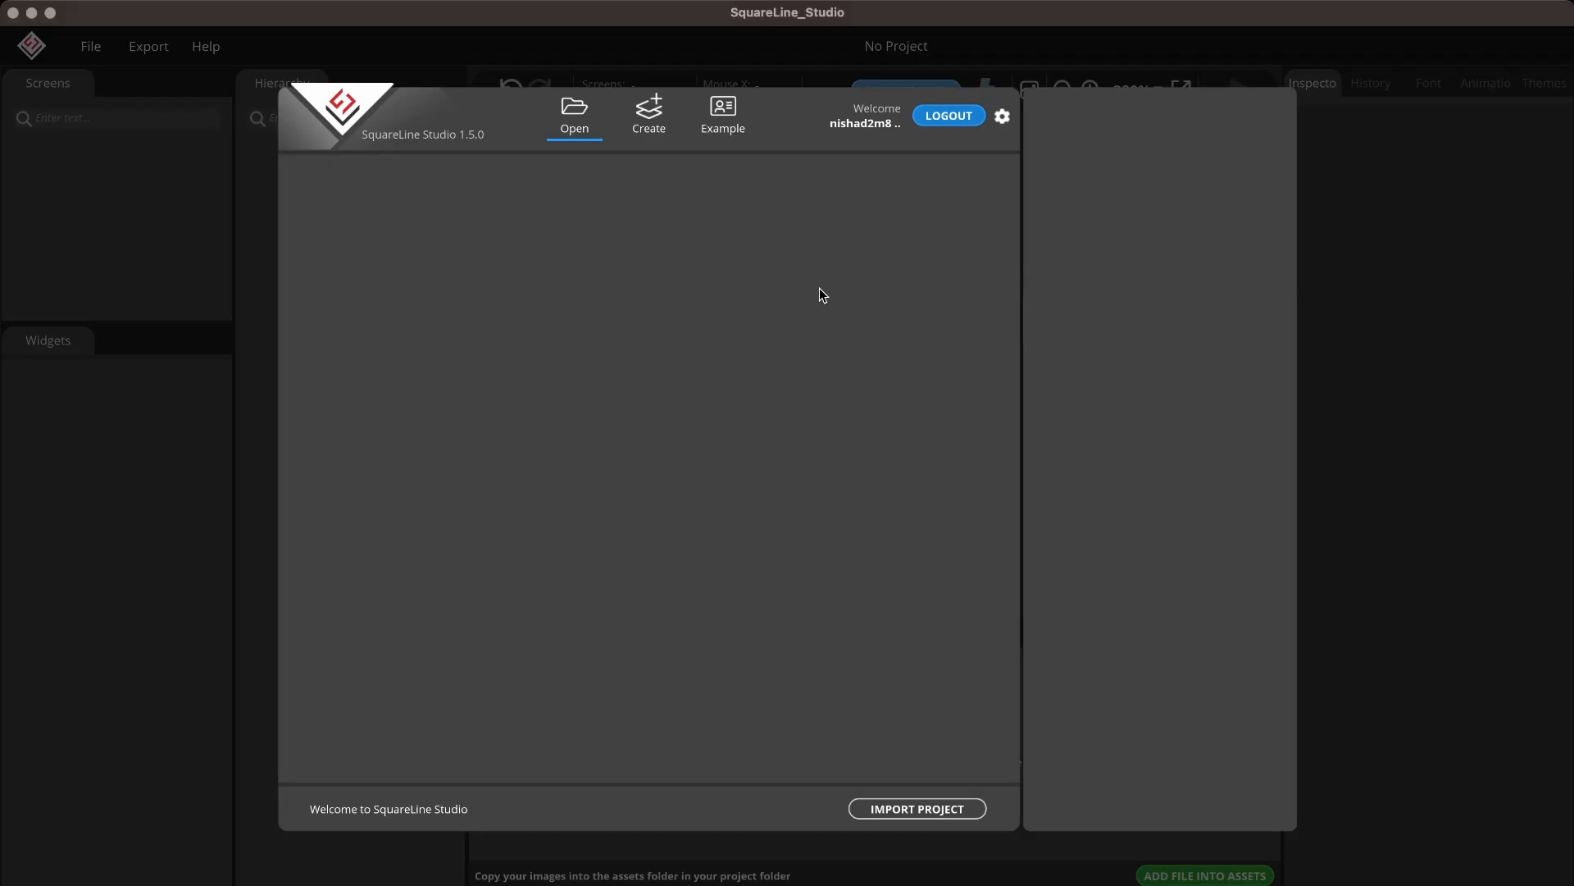
click(656, 121)
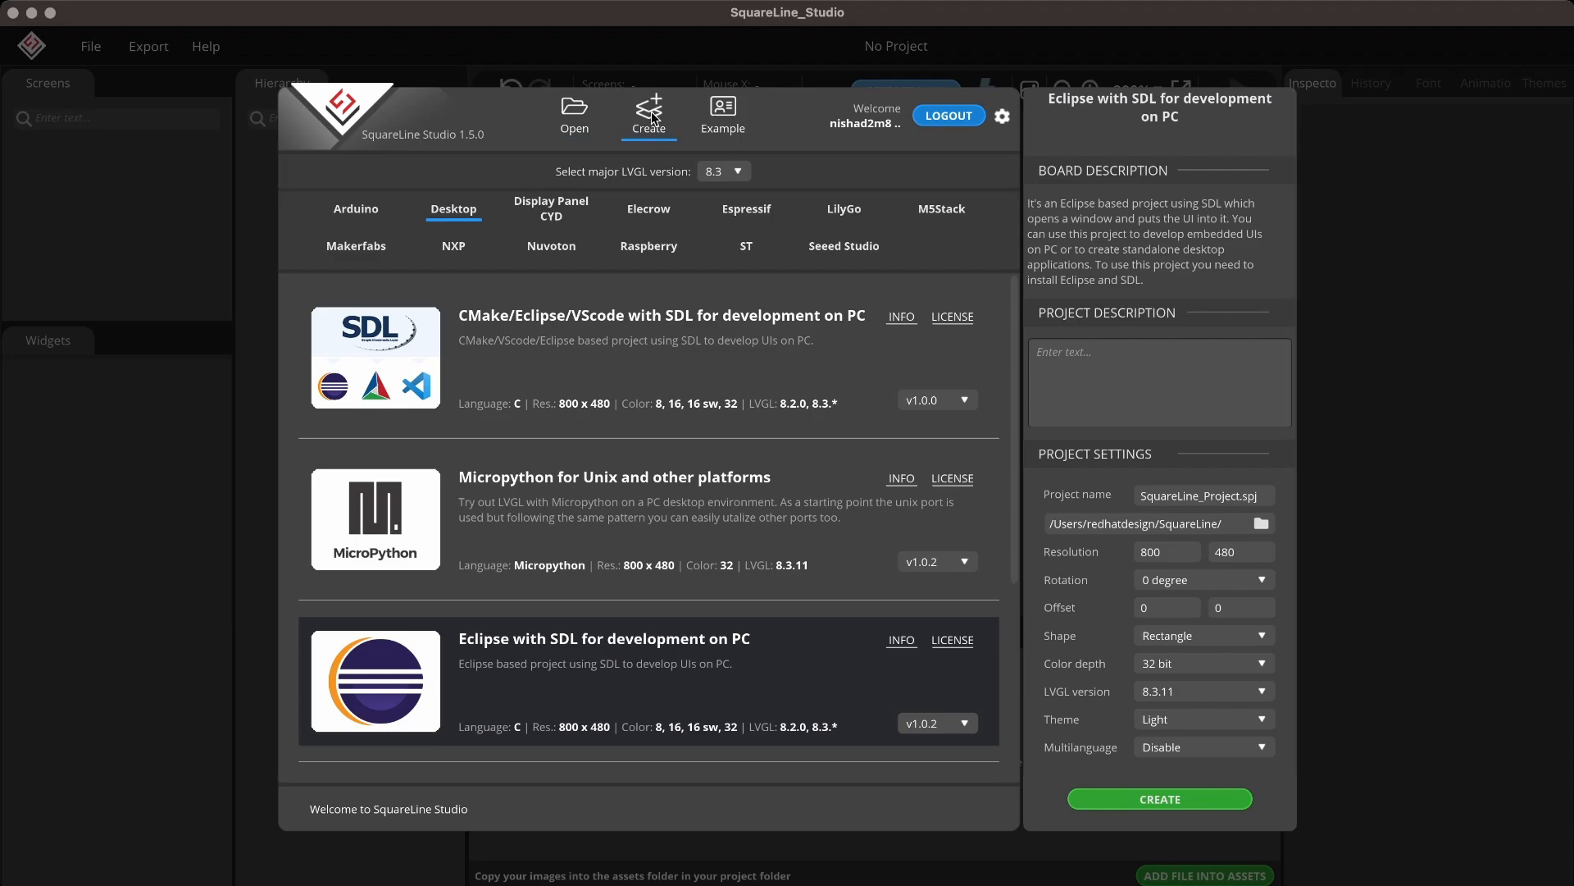
click(863, 216)
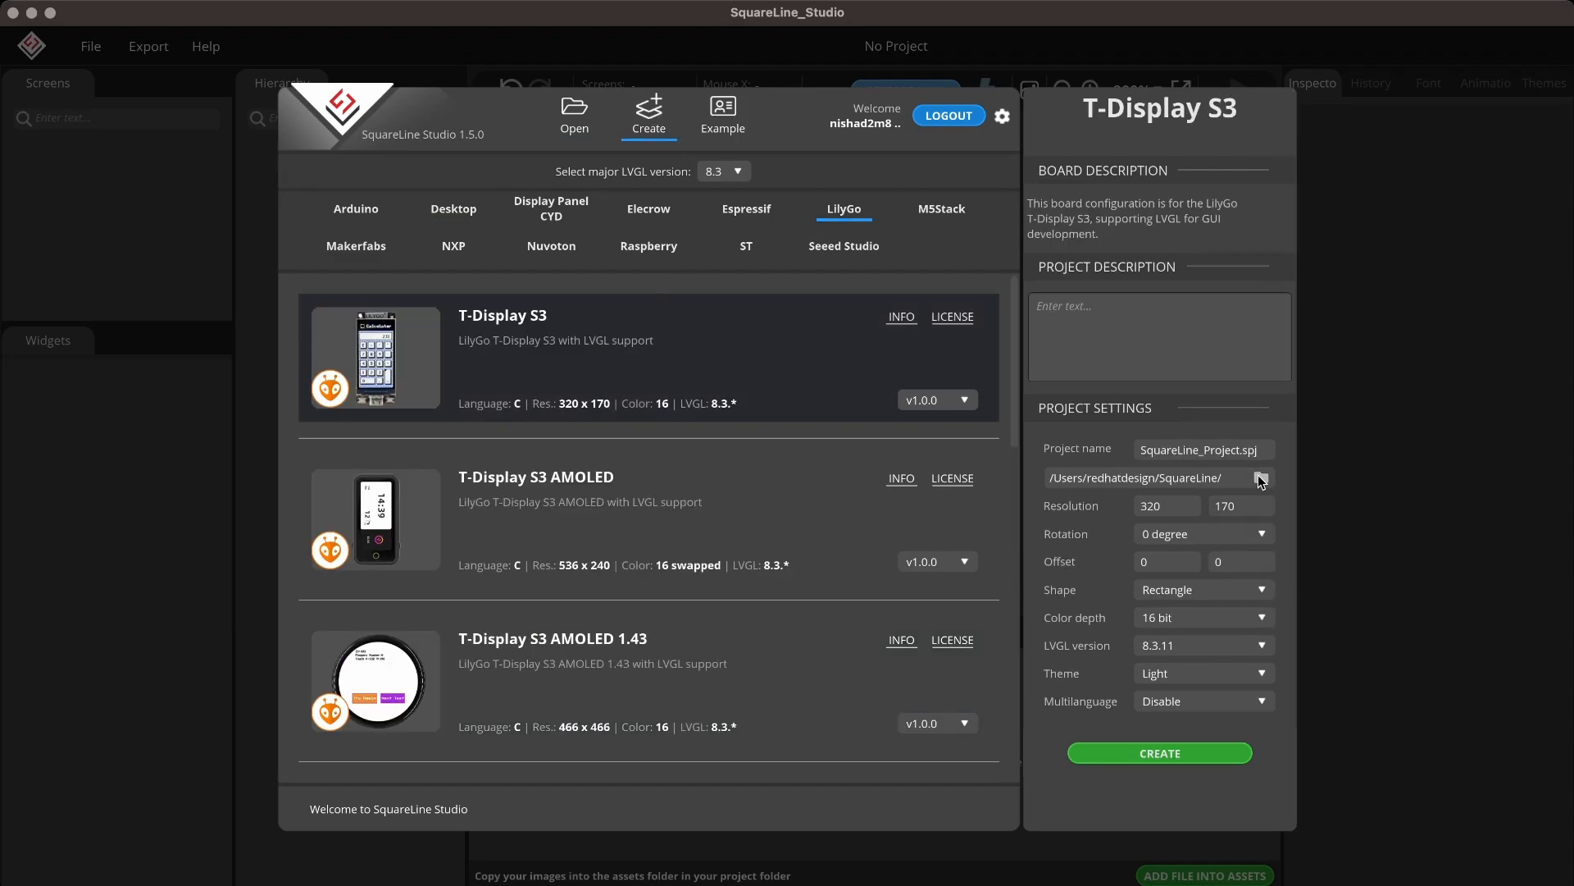
double_click(1237, 449)
text(T-Display)
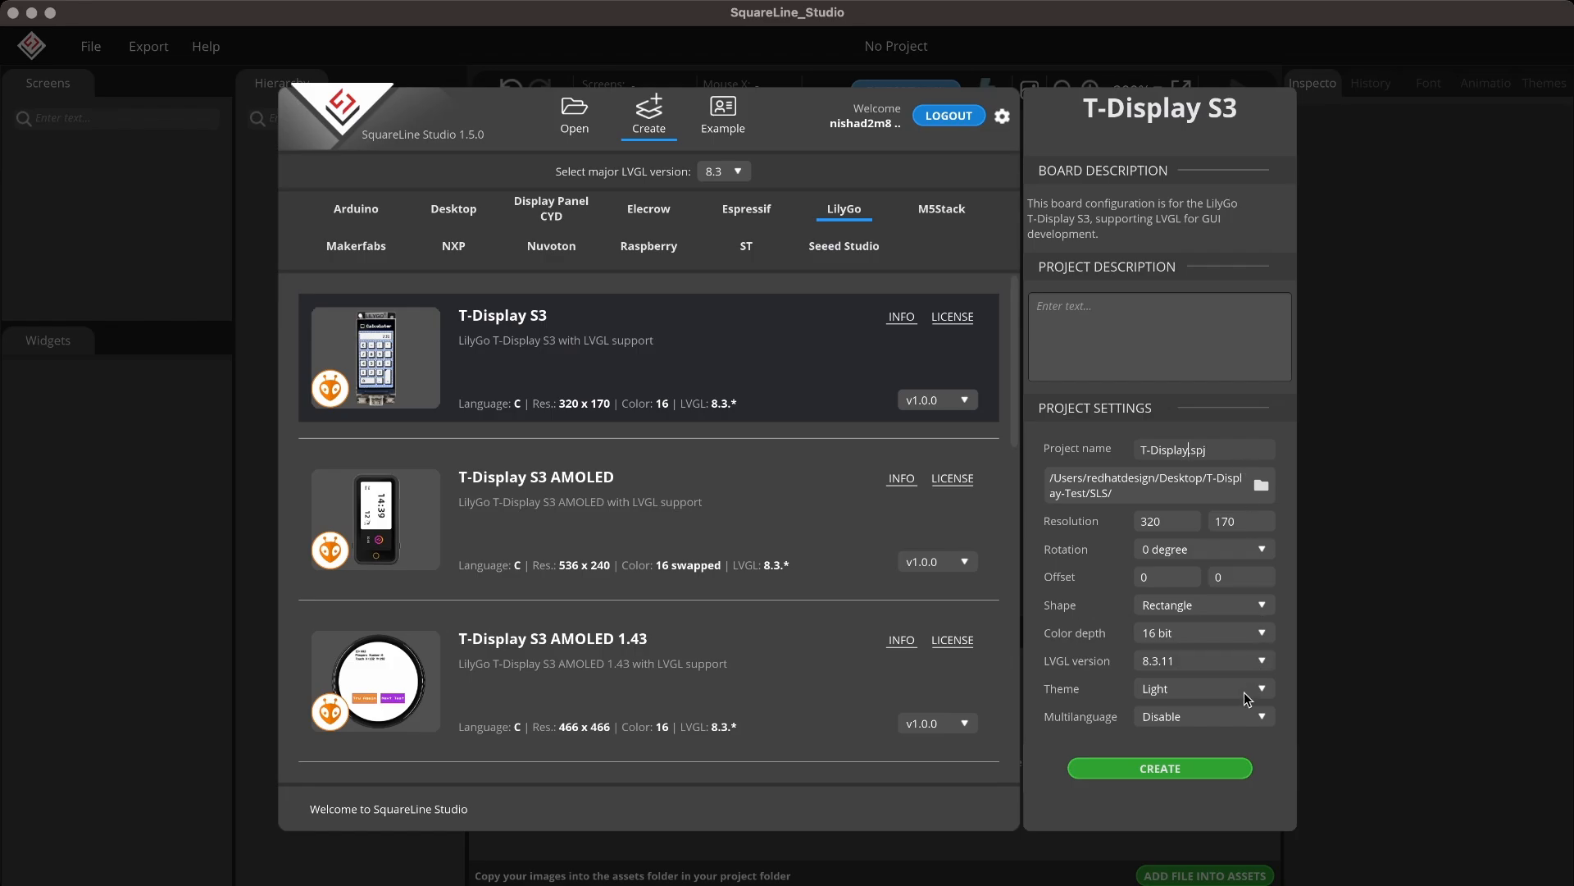
click(1245, 690)
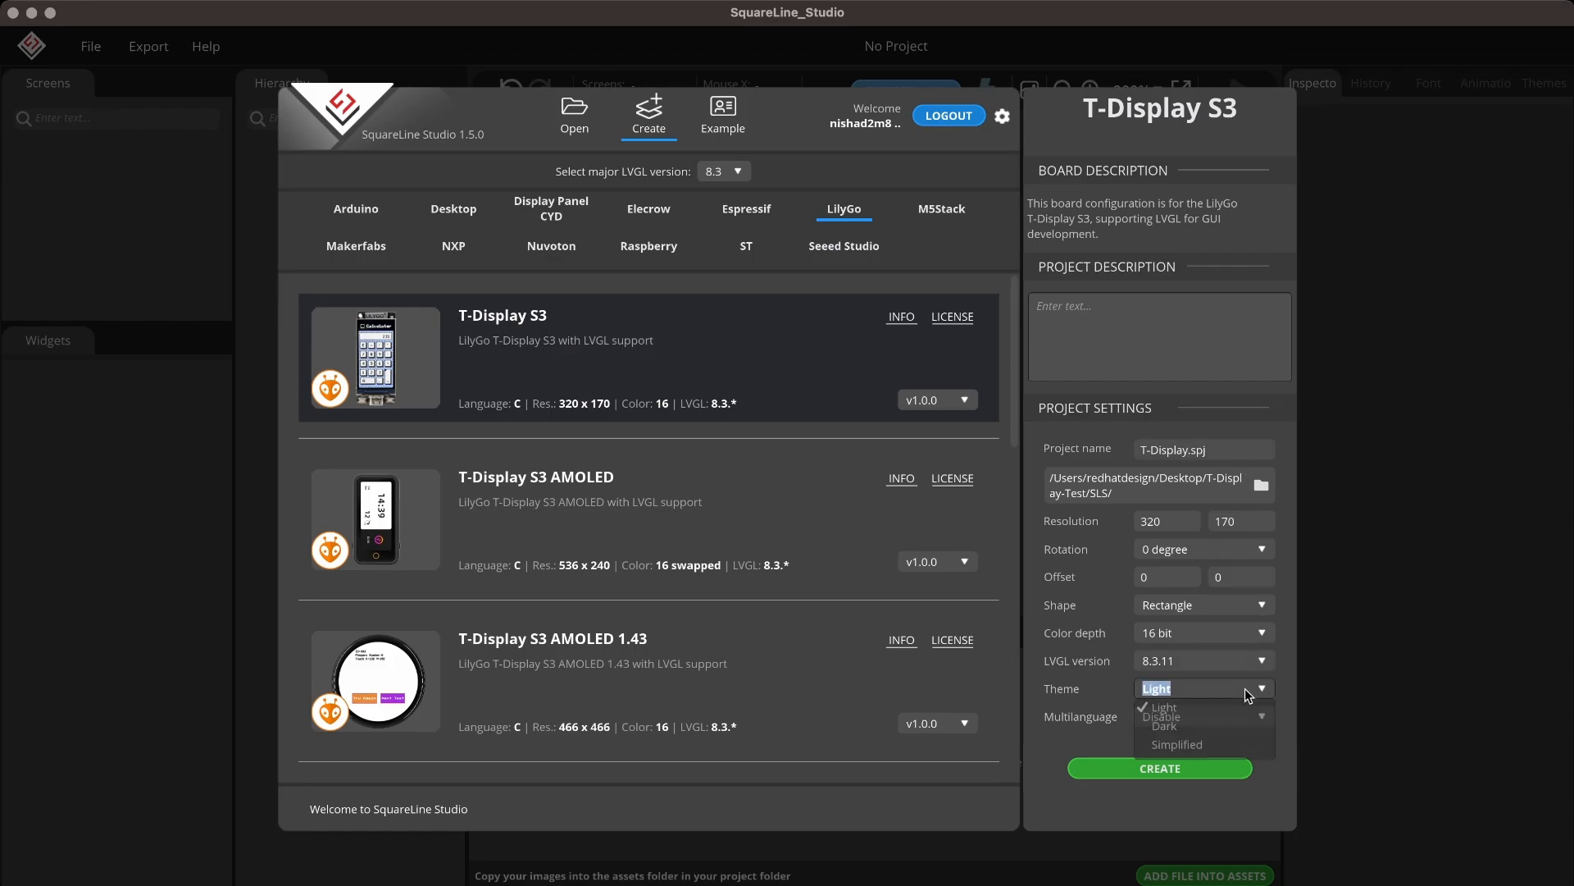
click(1216, 726)
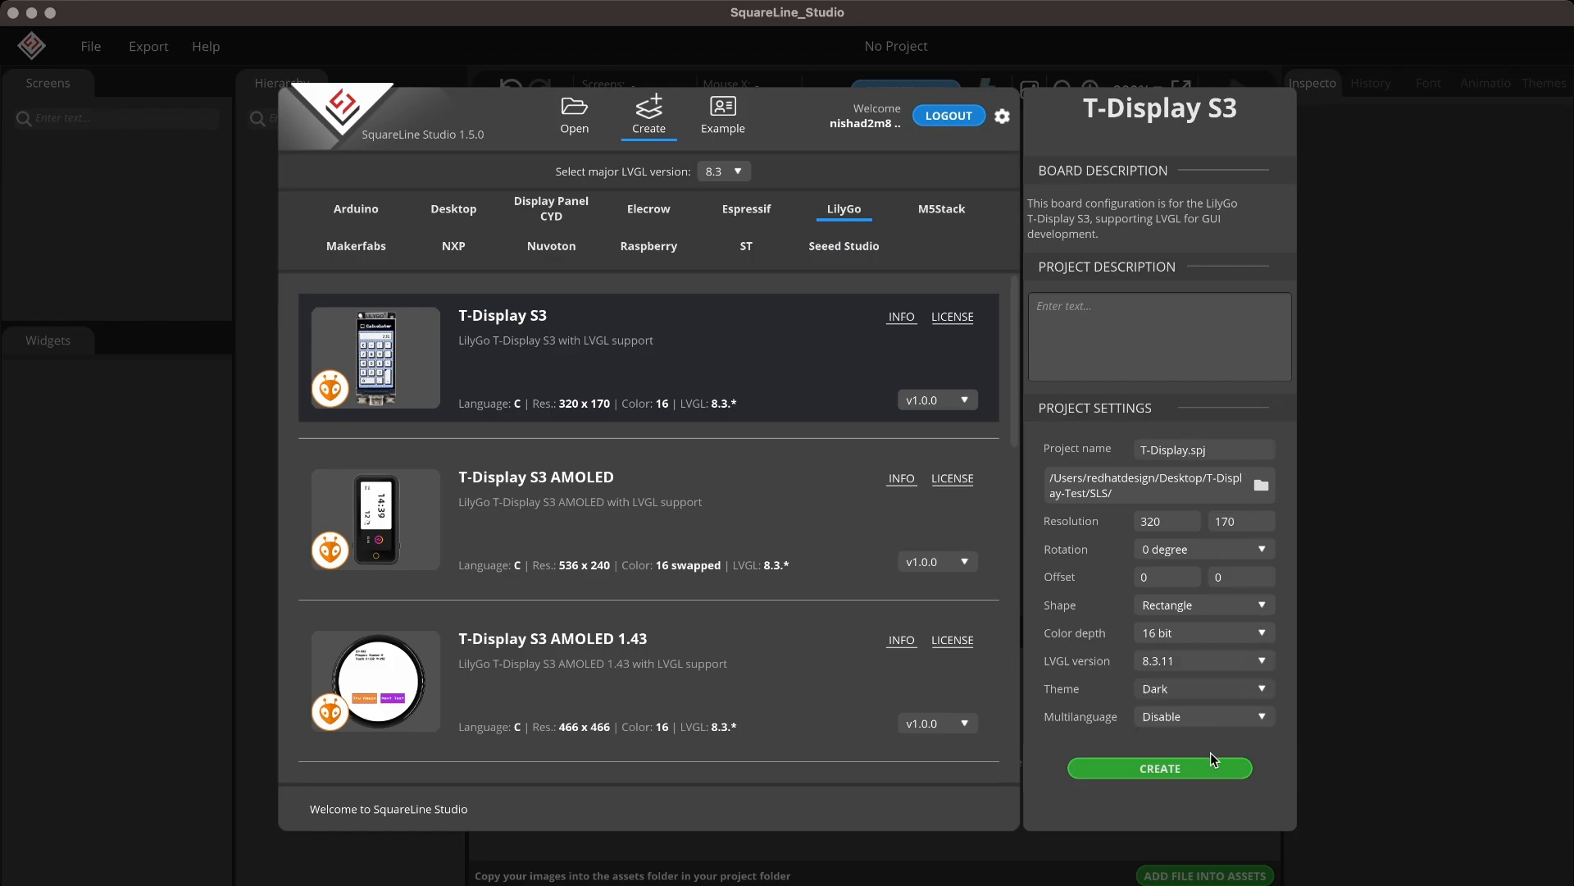
click(1215, 770)
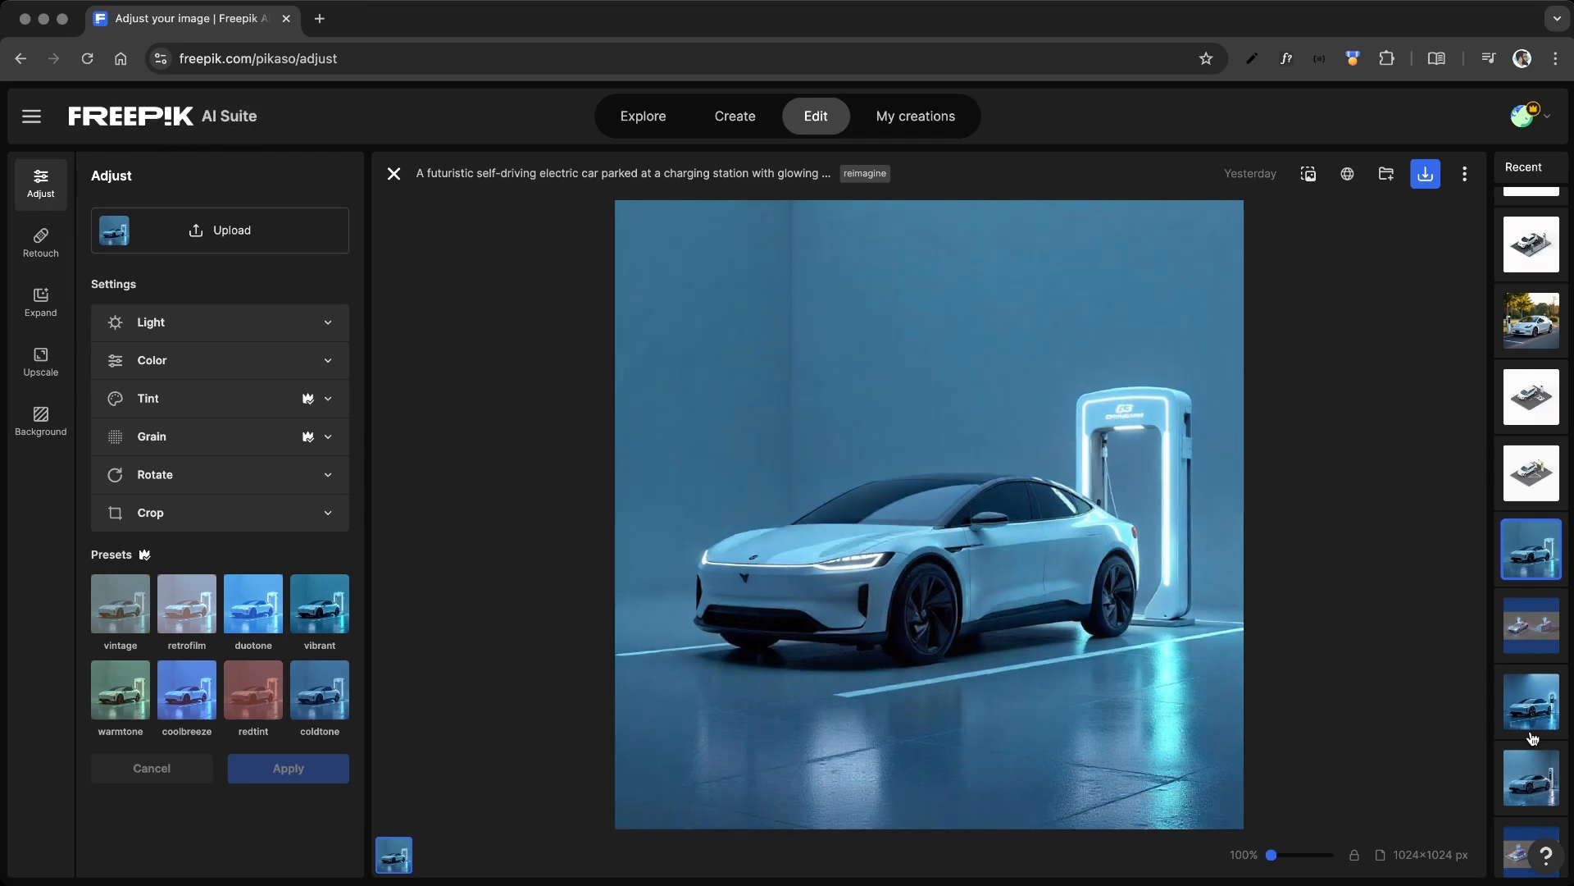
- Switch to Freepik AI Suite and download the blue electric car charging image upscaled to 4096 x 4096 px
click(1525, 716)
click(1539, 558)
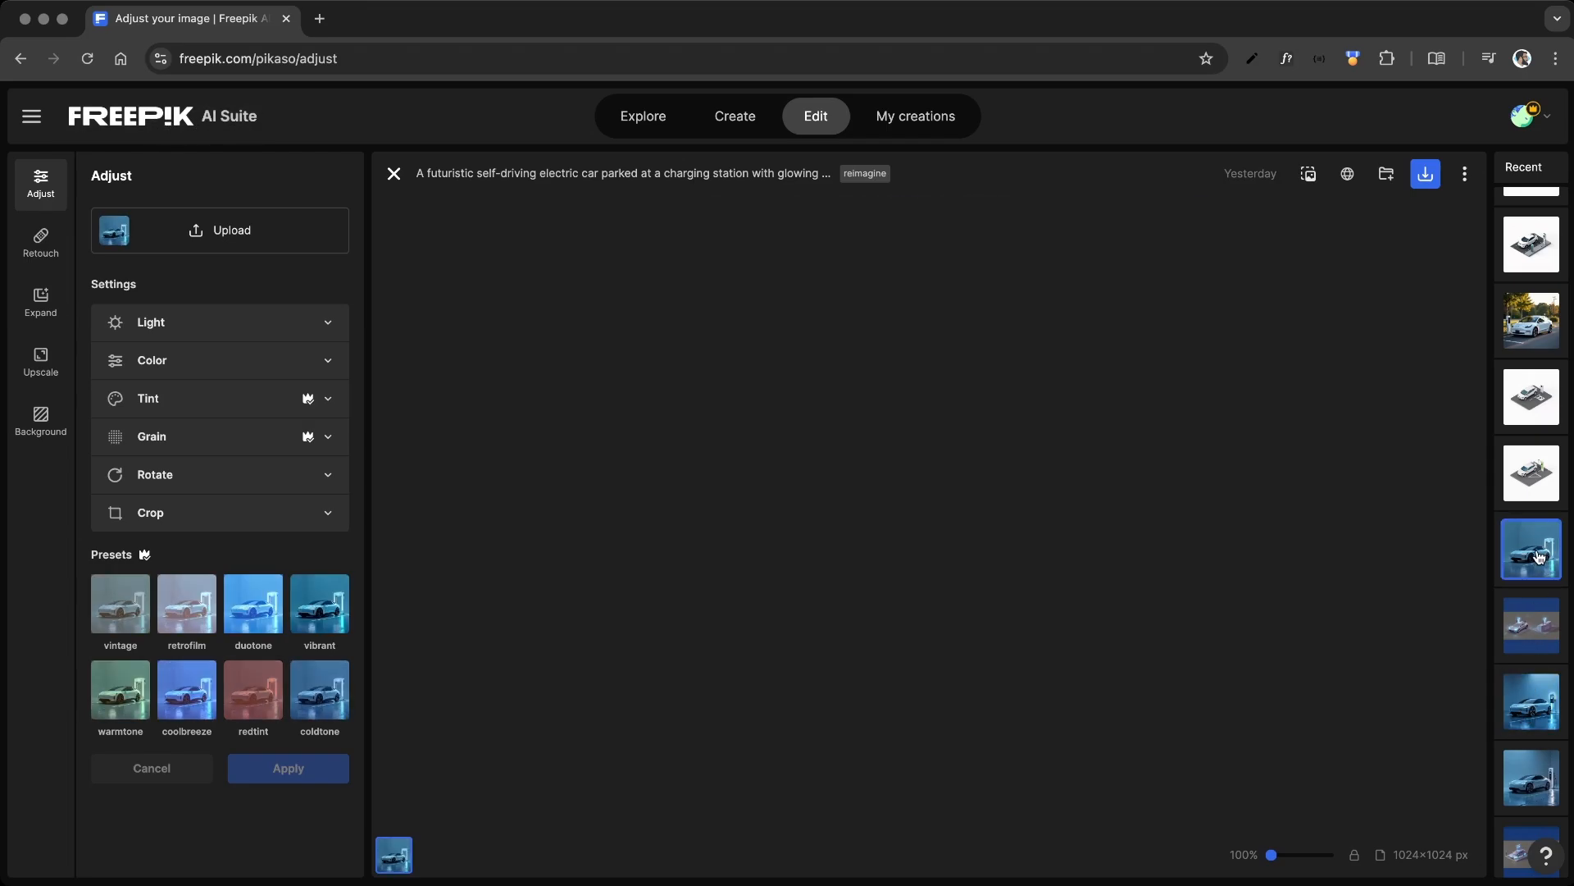
click(1426, 174)
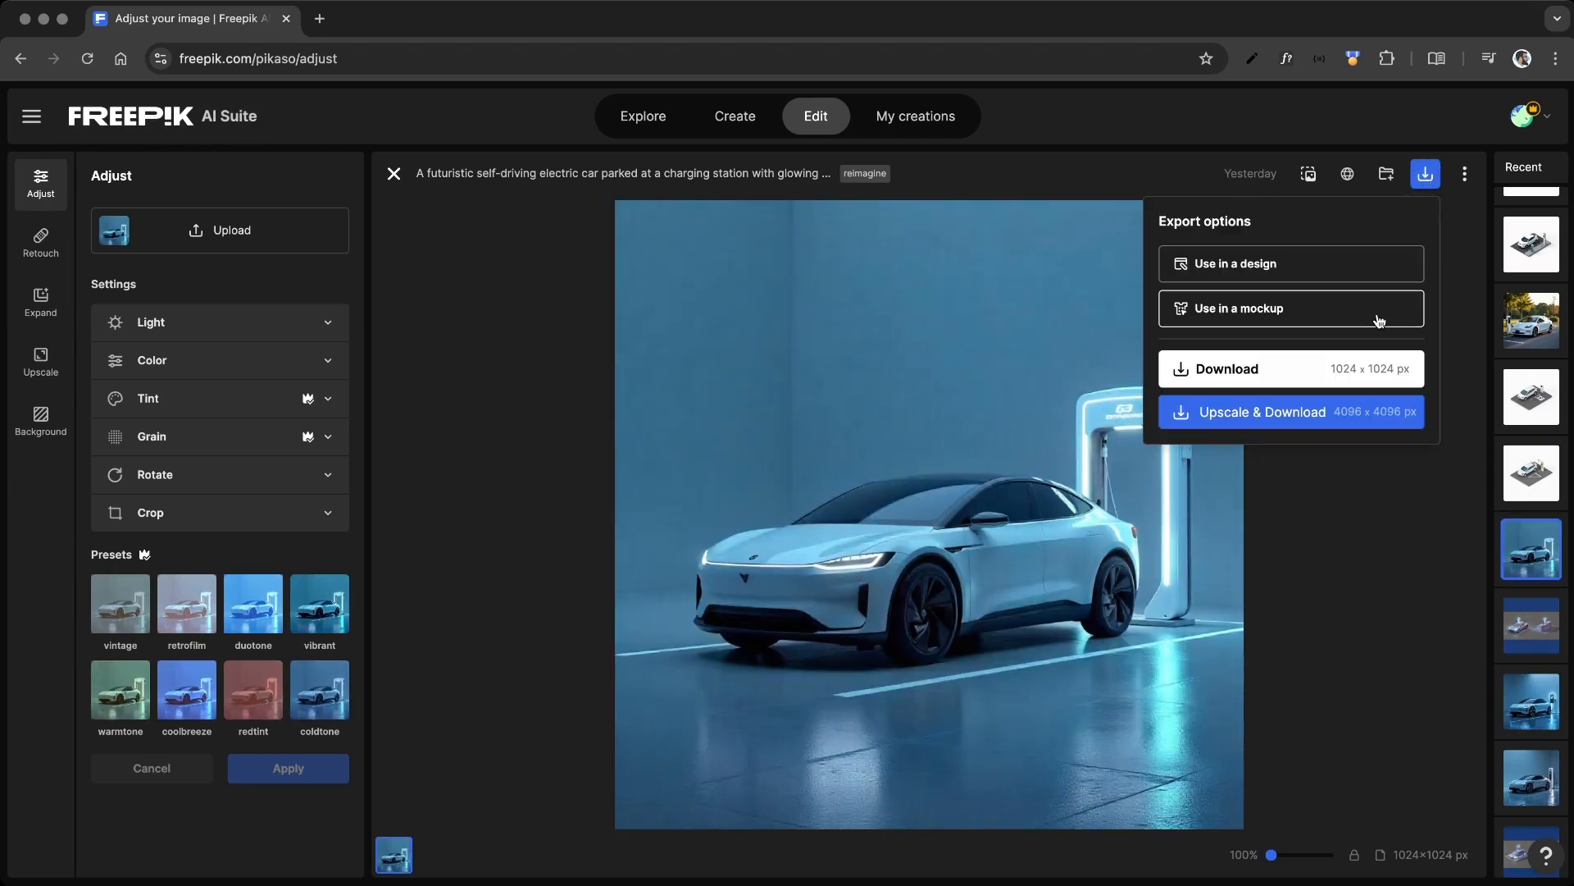
click(1296, 411)
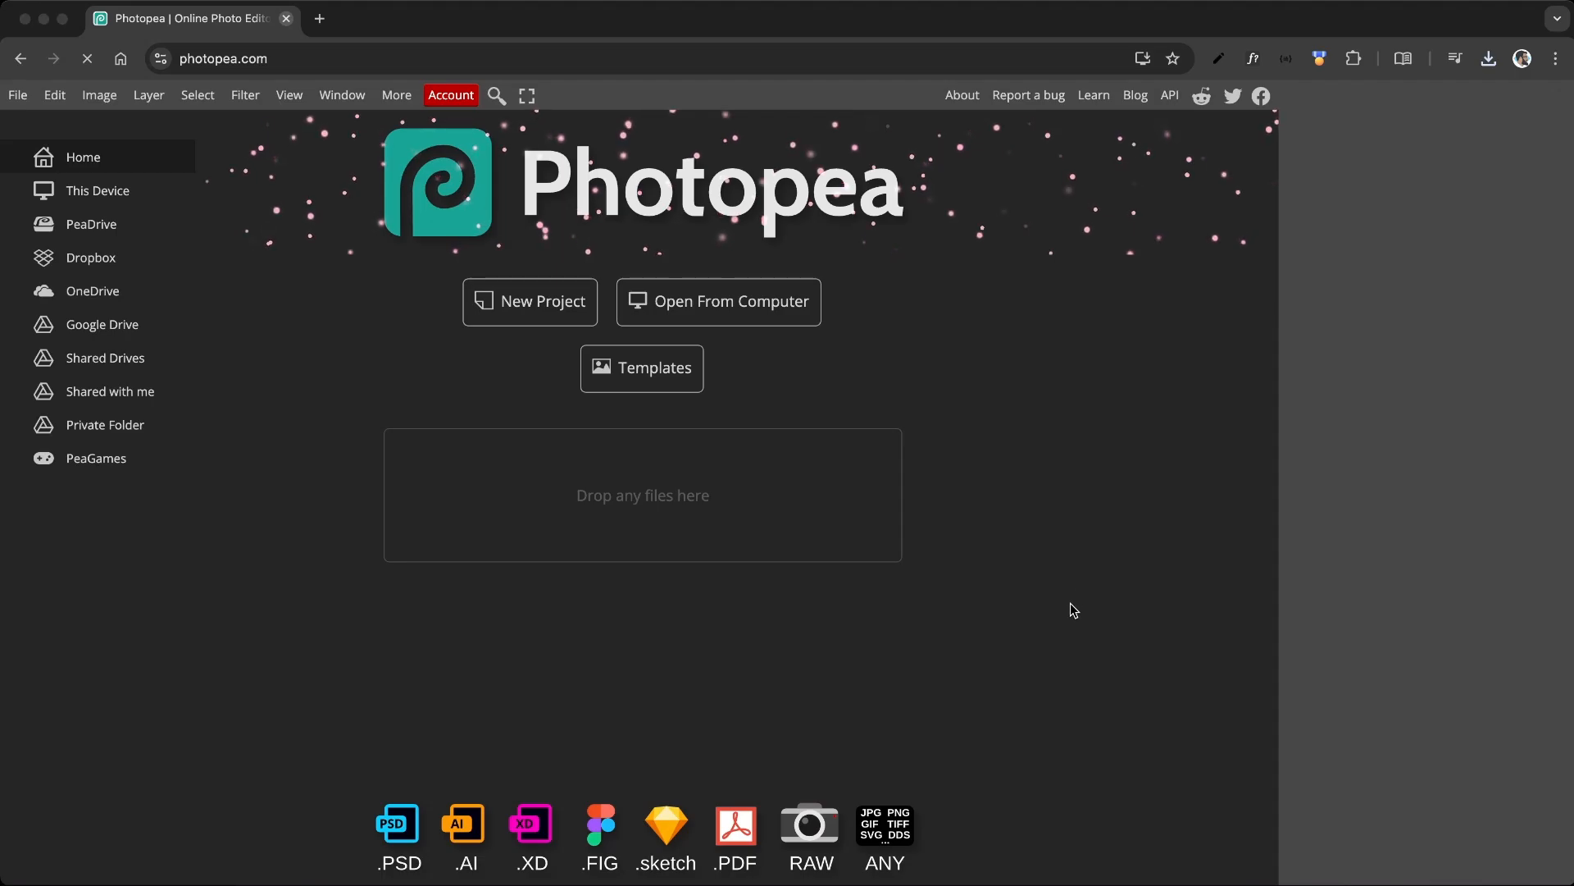
- Switch to Photopea and create a new 320 x 170 pixel project with a black background
click(544, 305)
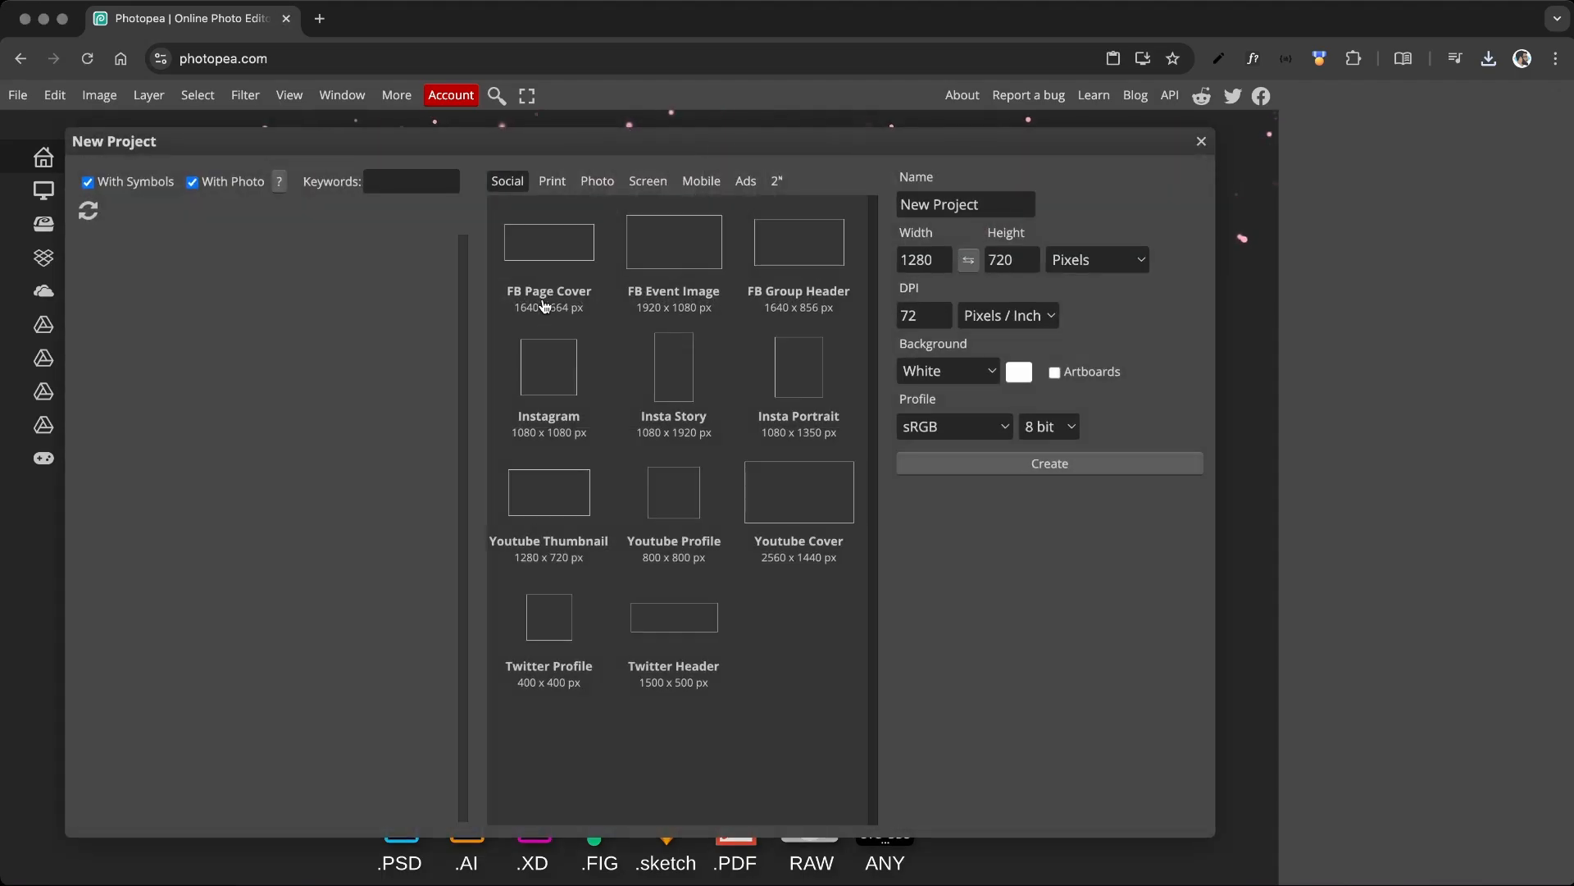
double_click(909, 256)
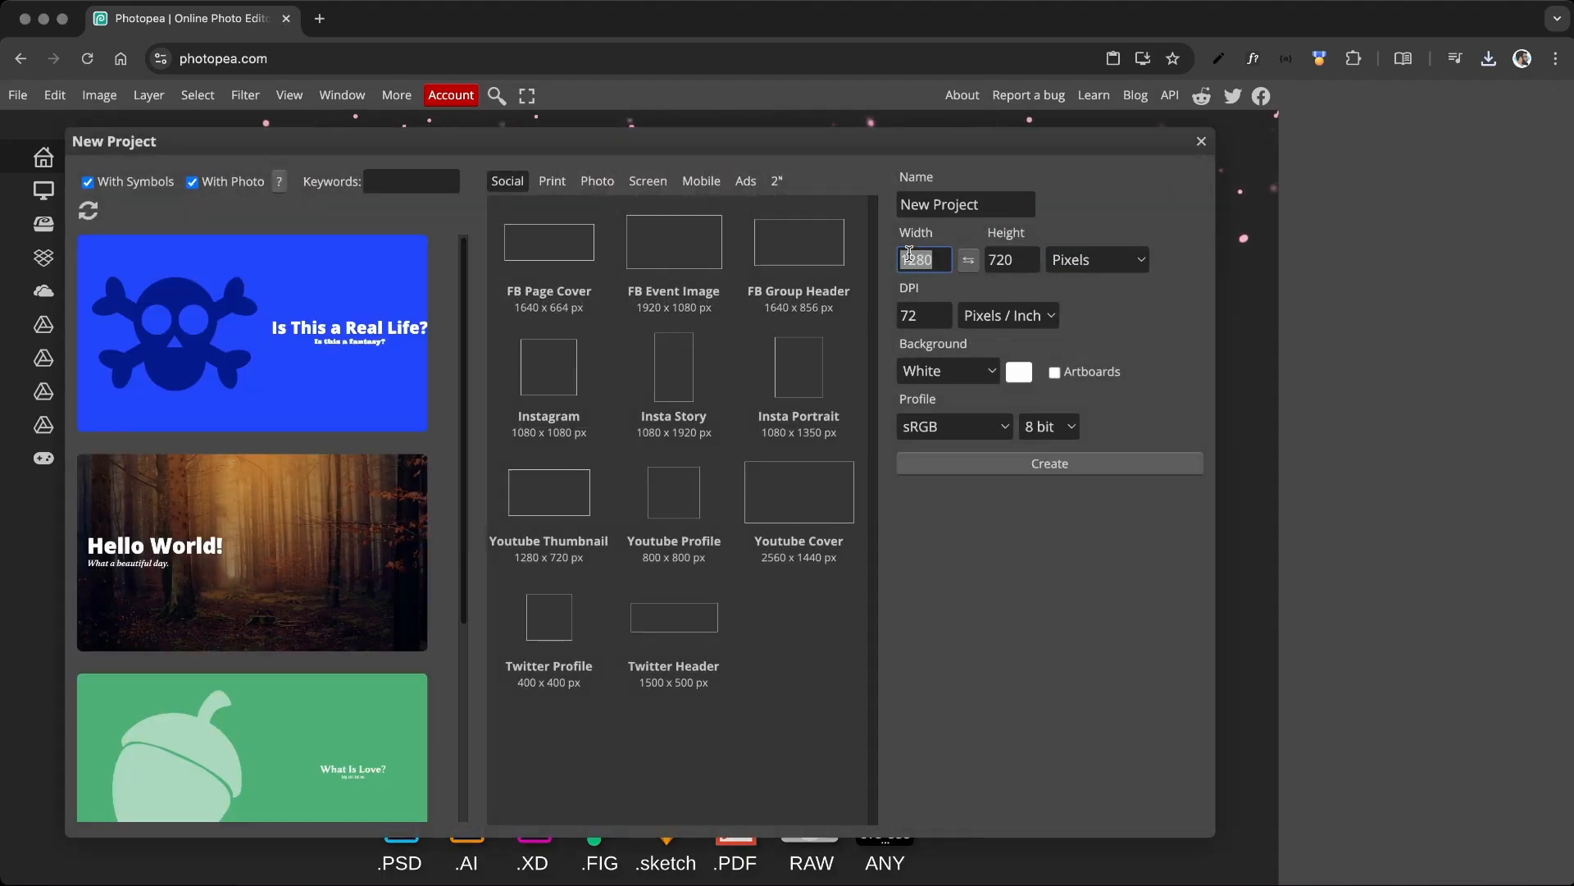
text(320)
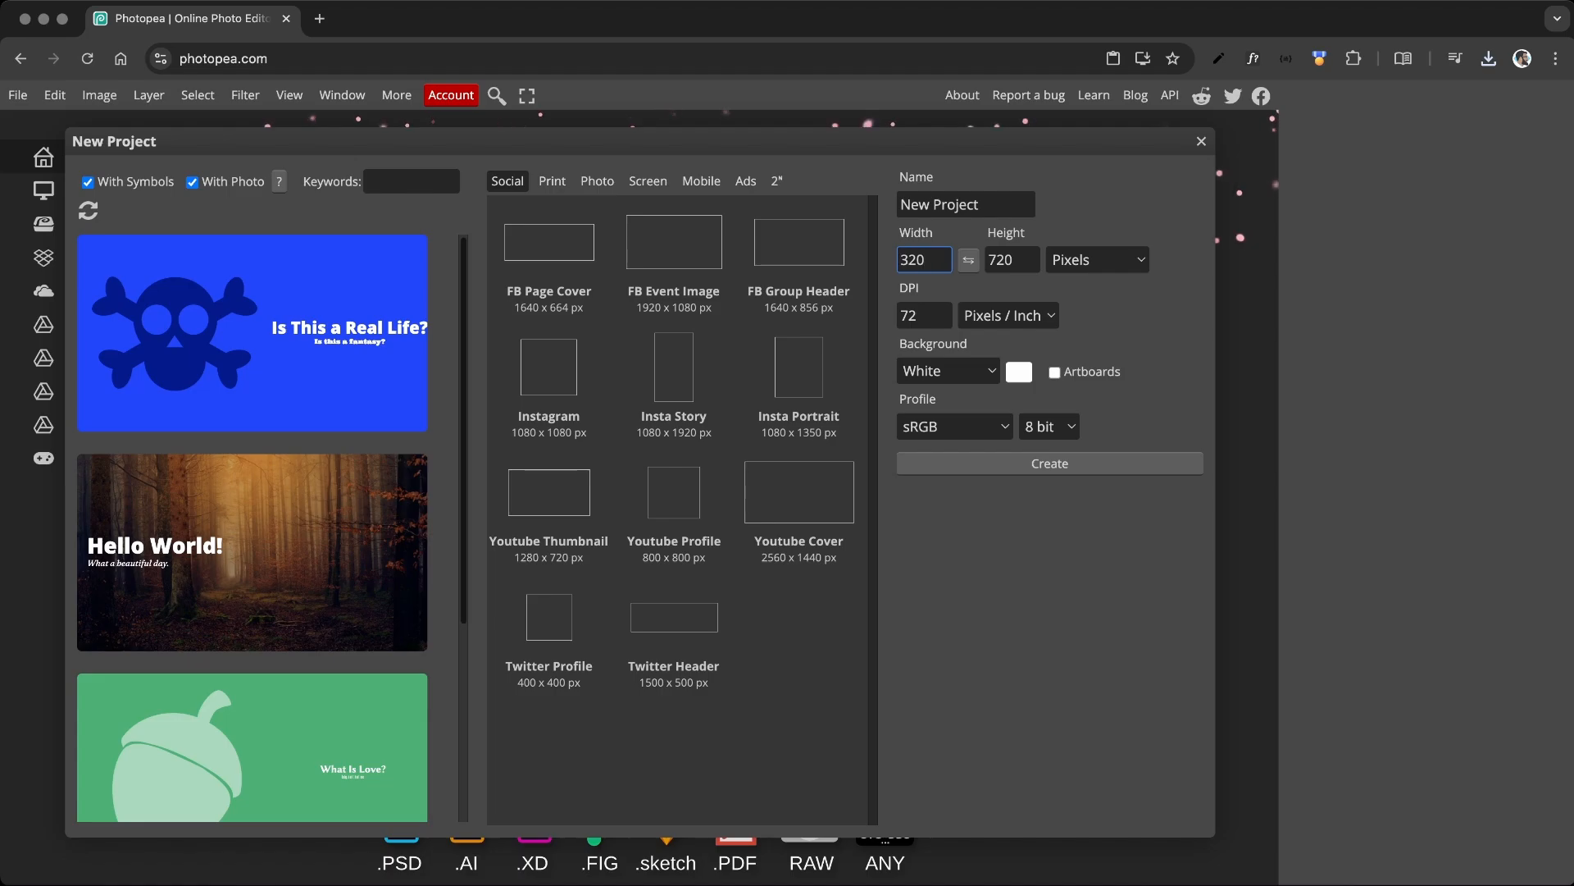
double_click(995, 256)
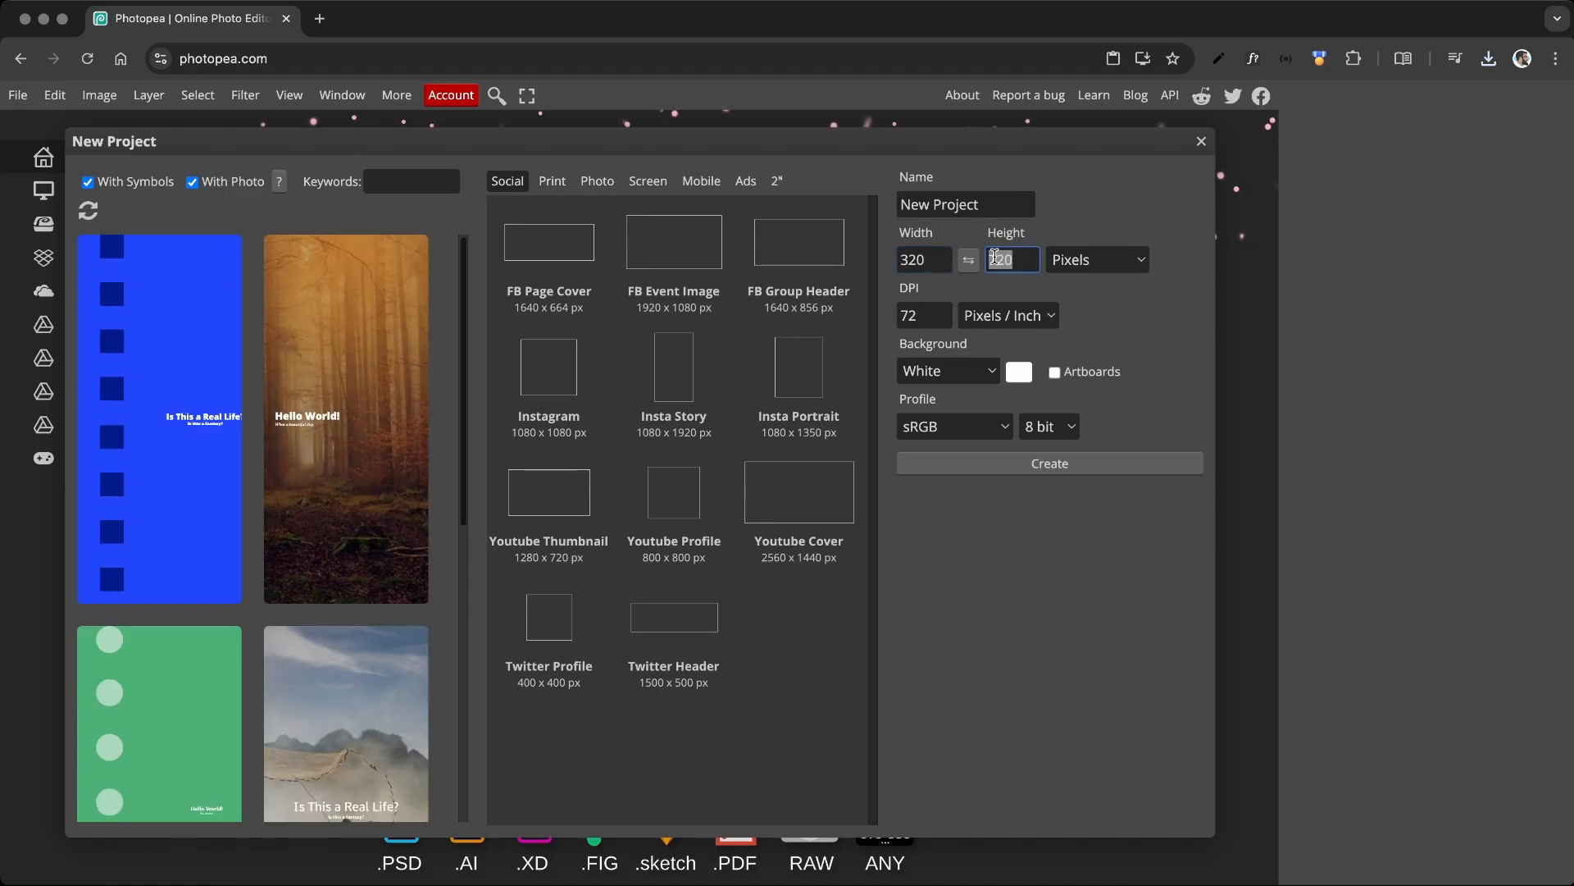
text(170)
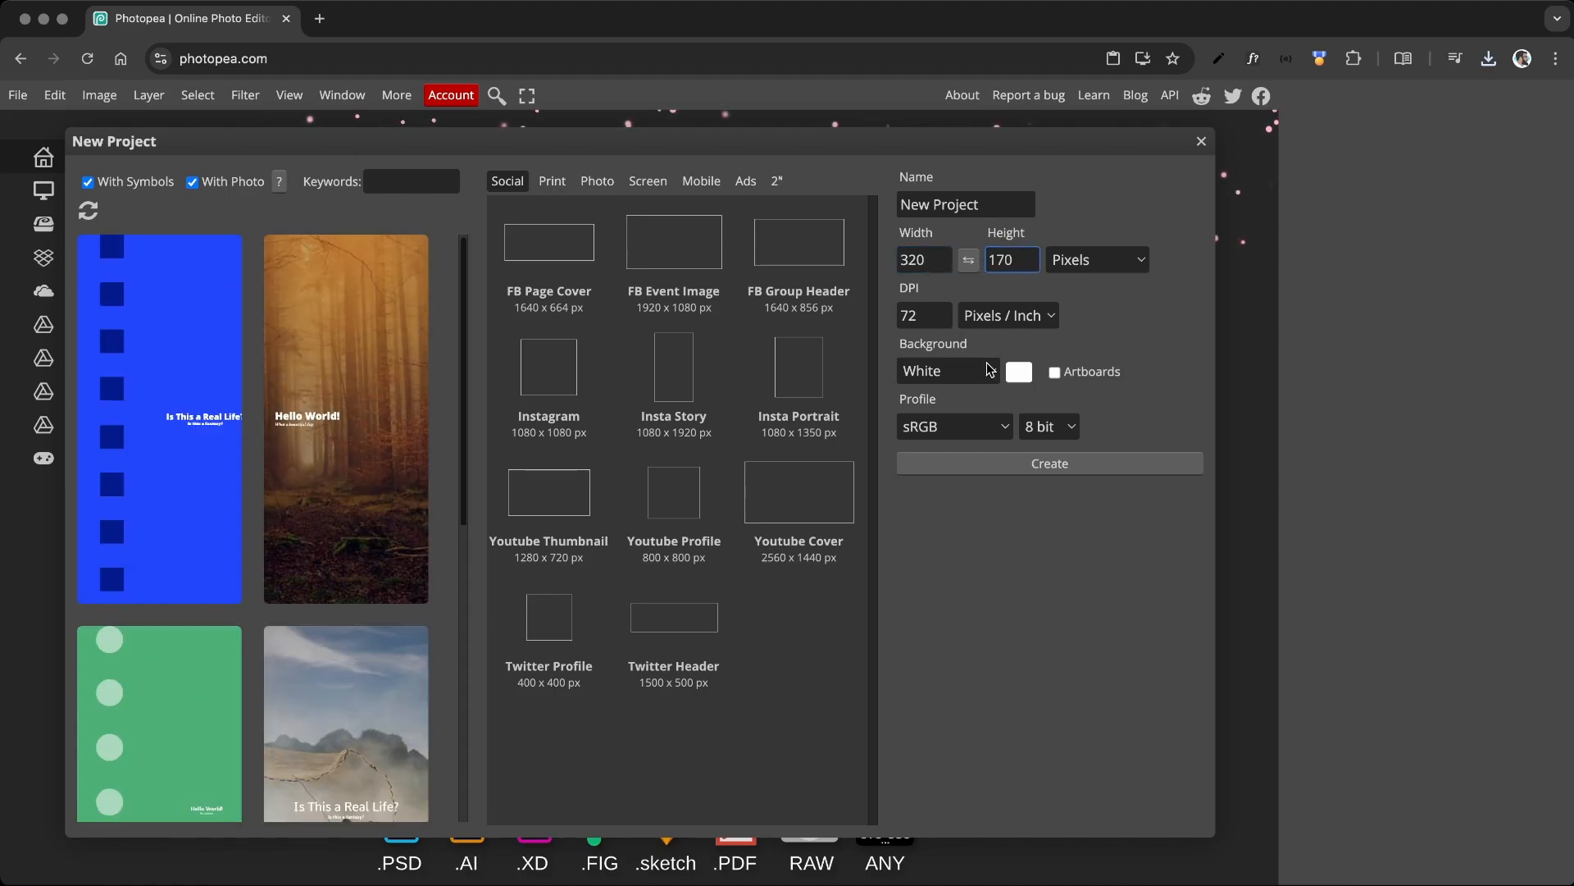
click(989, 369)
click(967, 393)
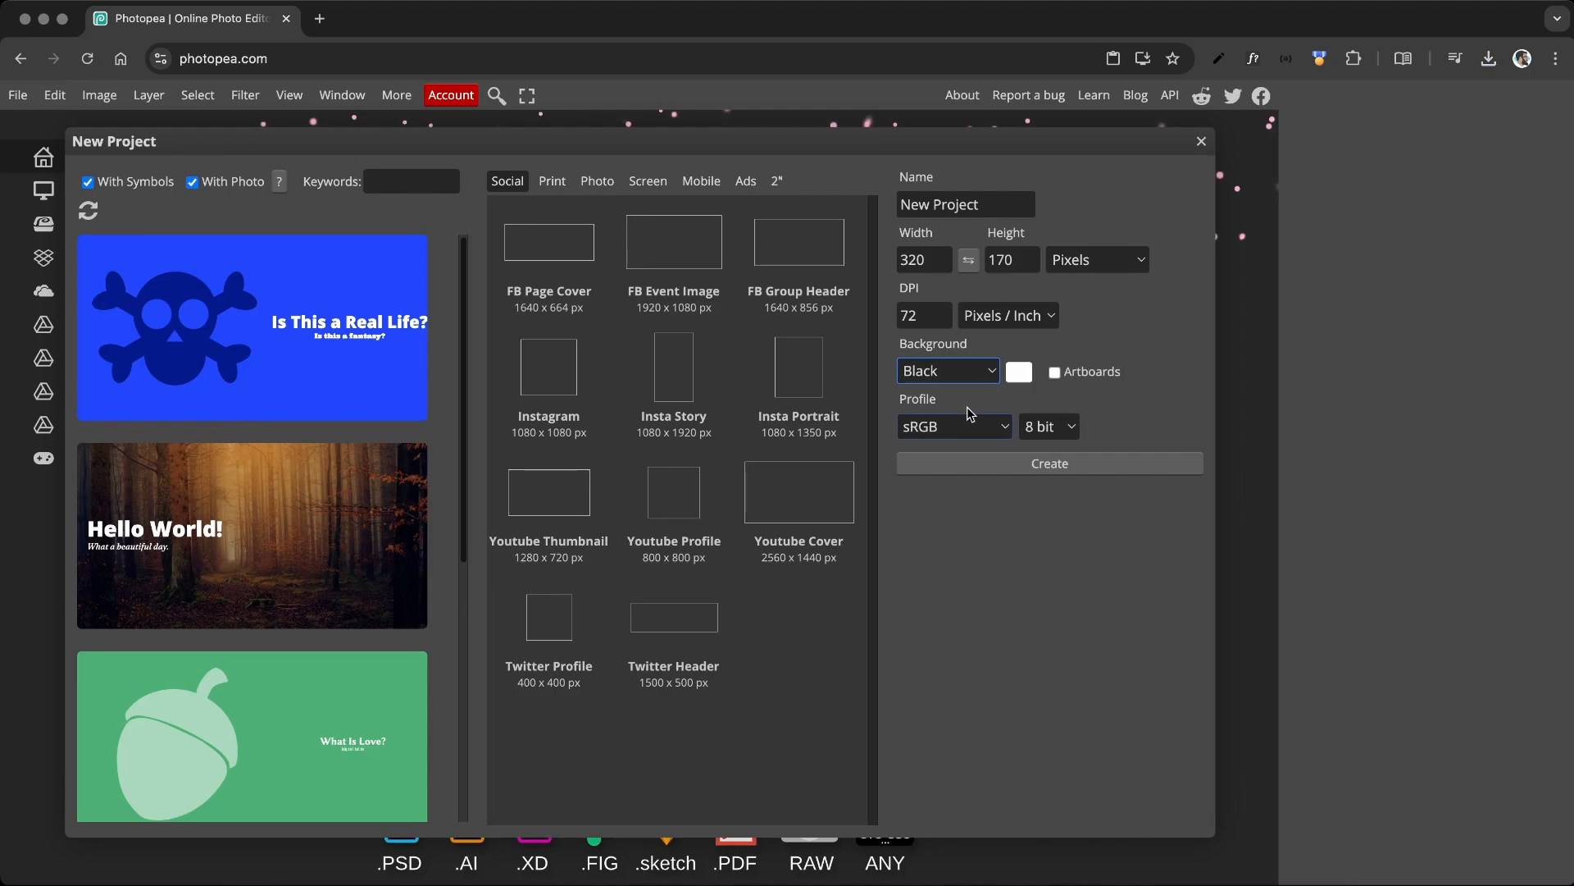
click(995, 463)
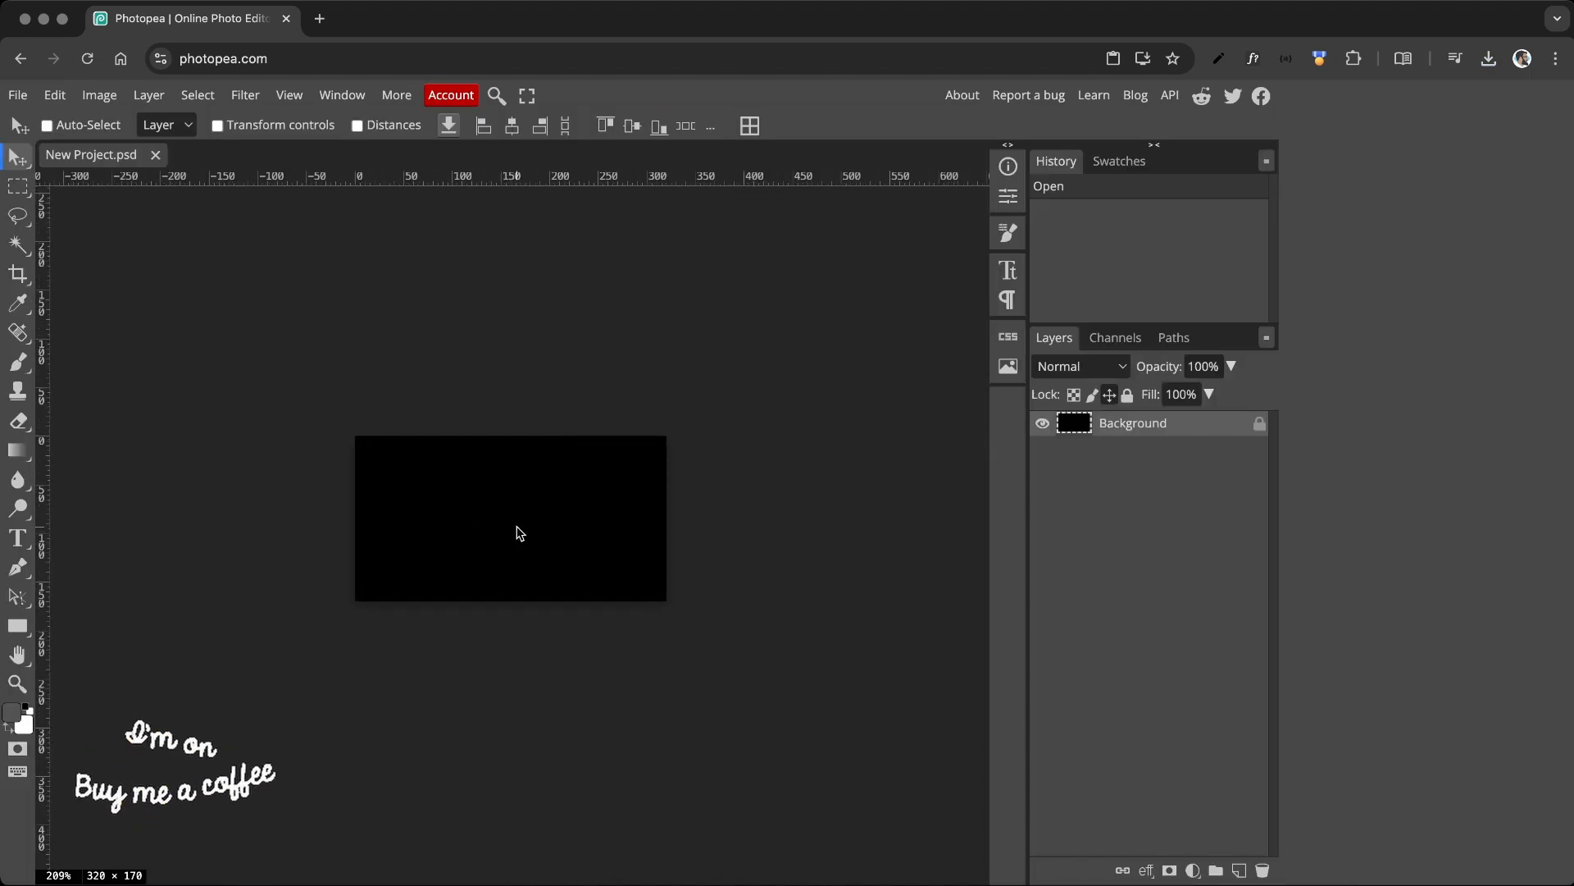
- Place the downloaded car image on the canvas, scale it to about 8.96% and position it so car and charger fill the frame
scroll(520, 534, up, 3)
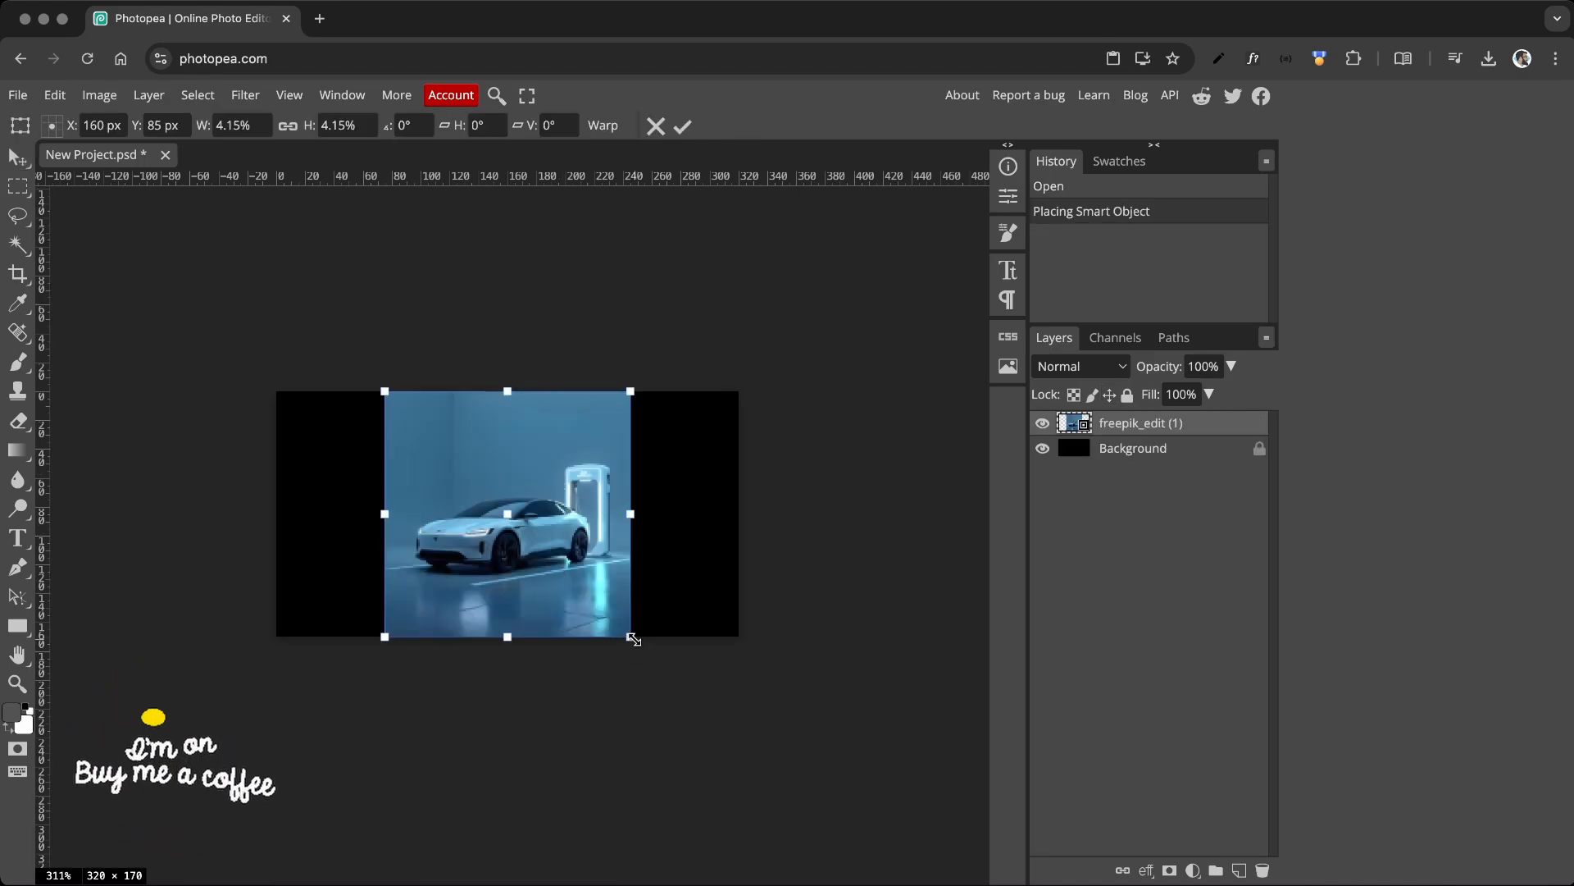
drag(634, 637, 901, 869)
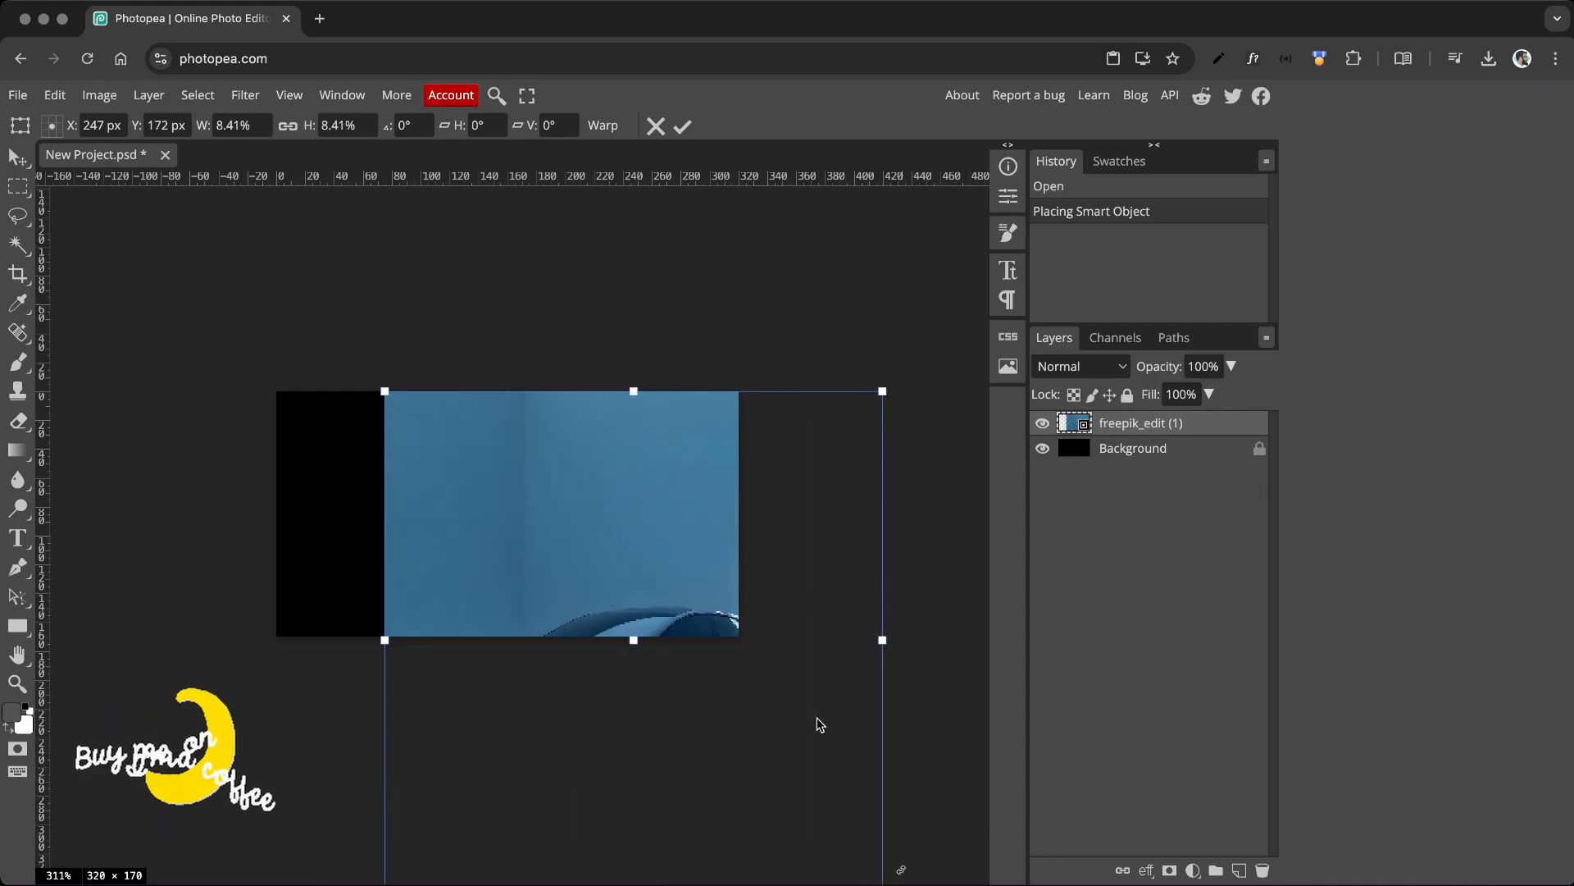
drag(681, 540, 549, 407)
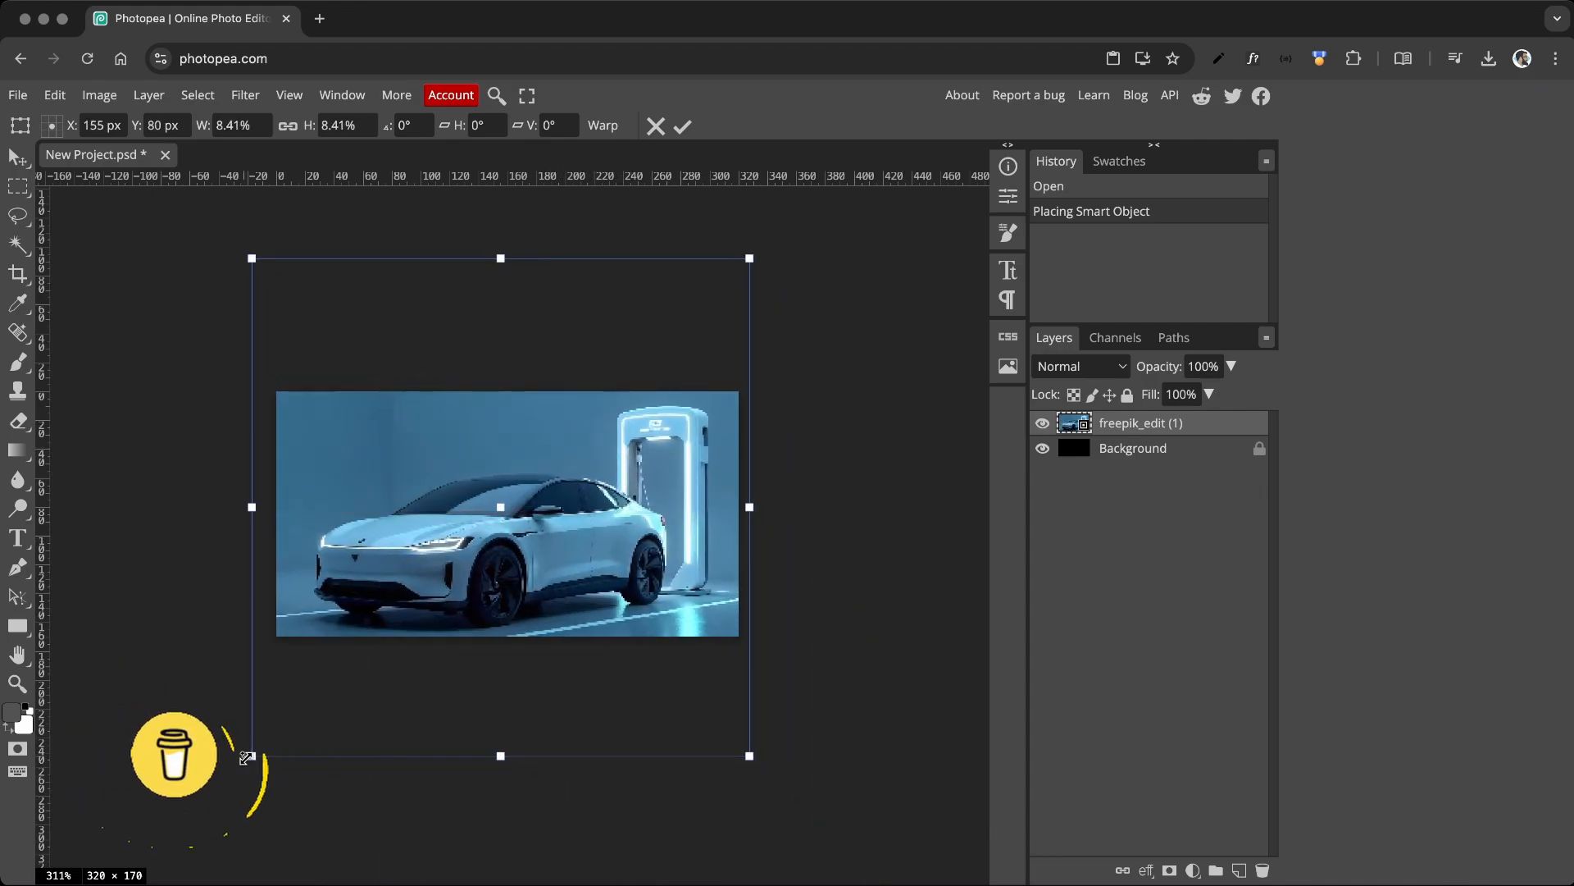
drag(246, 757, 237, 768)
drag(748, 258, 760, 247)
drag(239, 249, 229, 240)
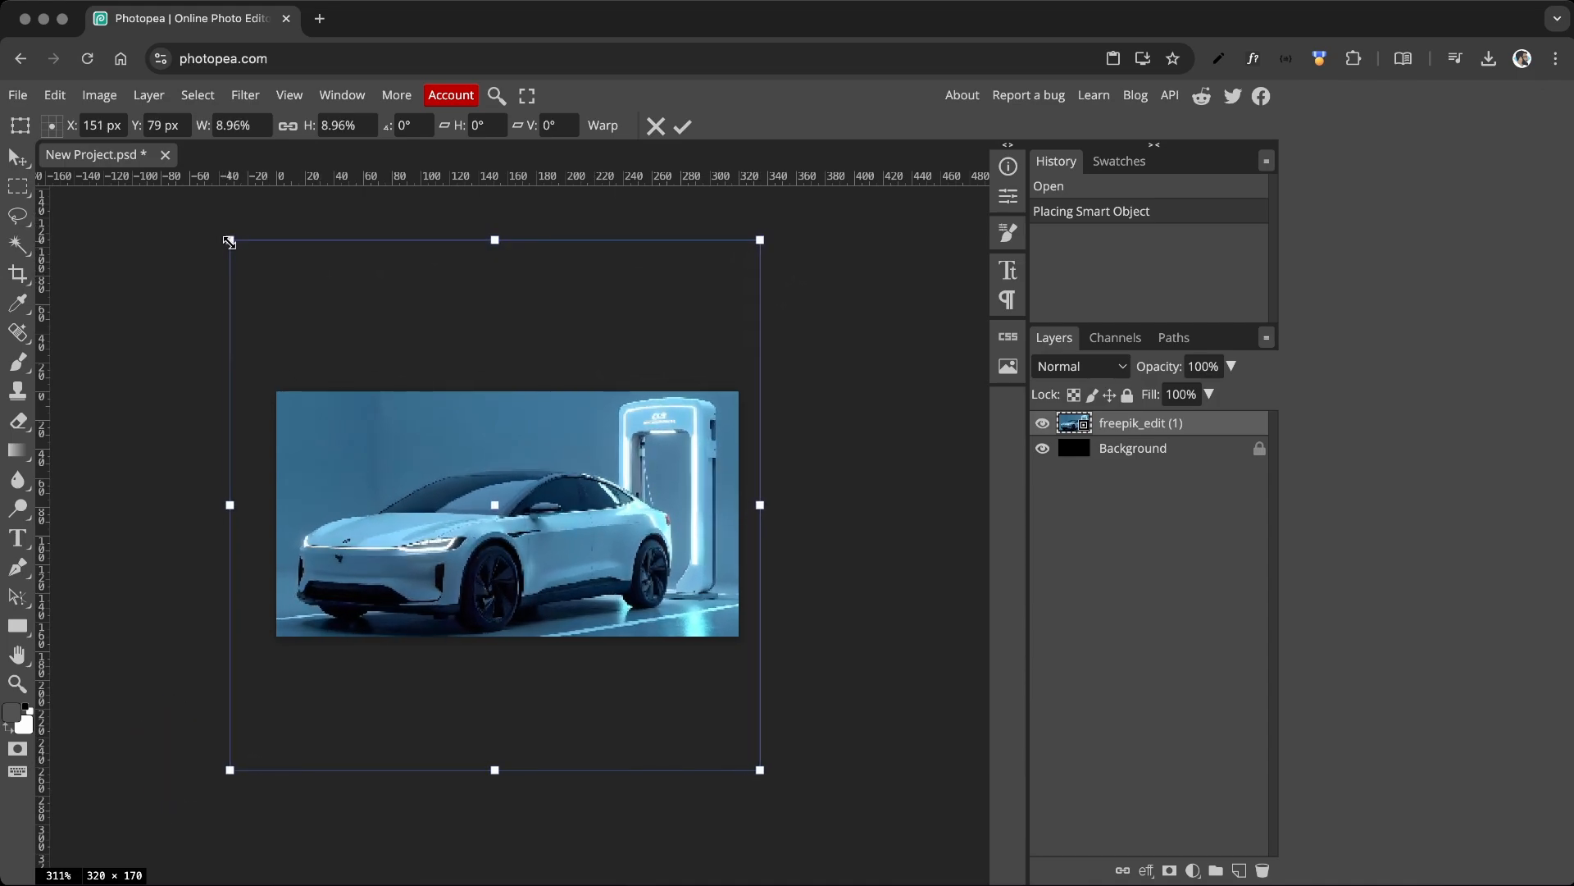
key(Return)
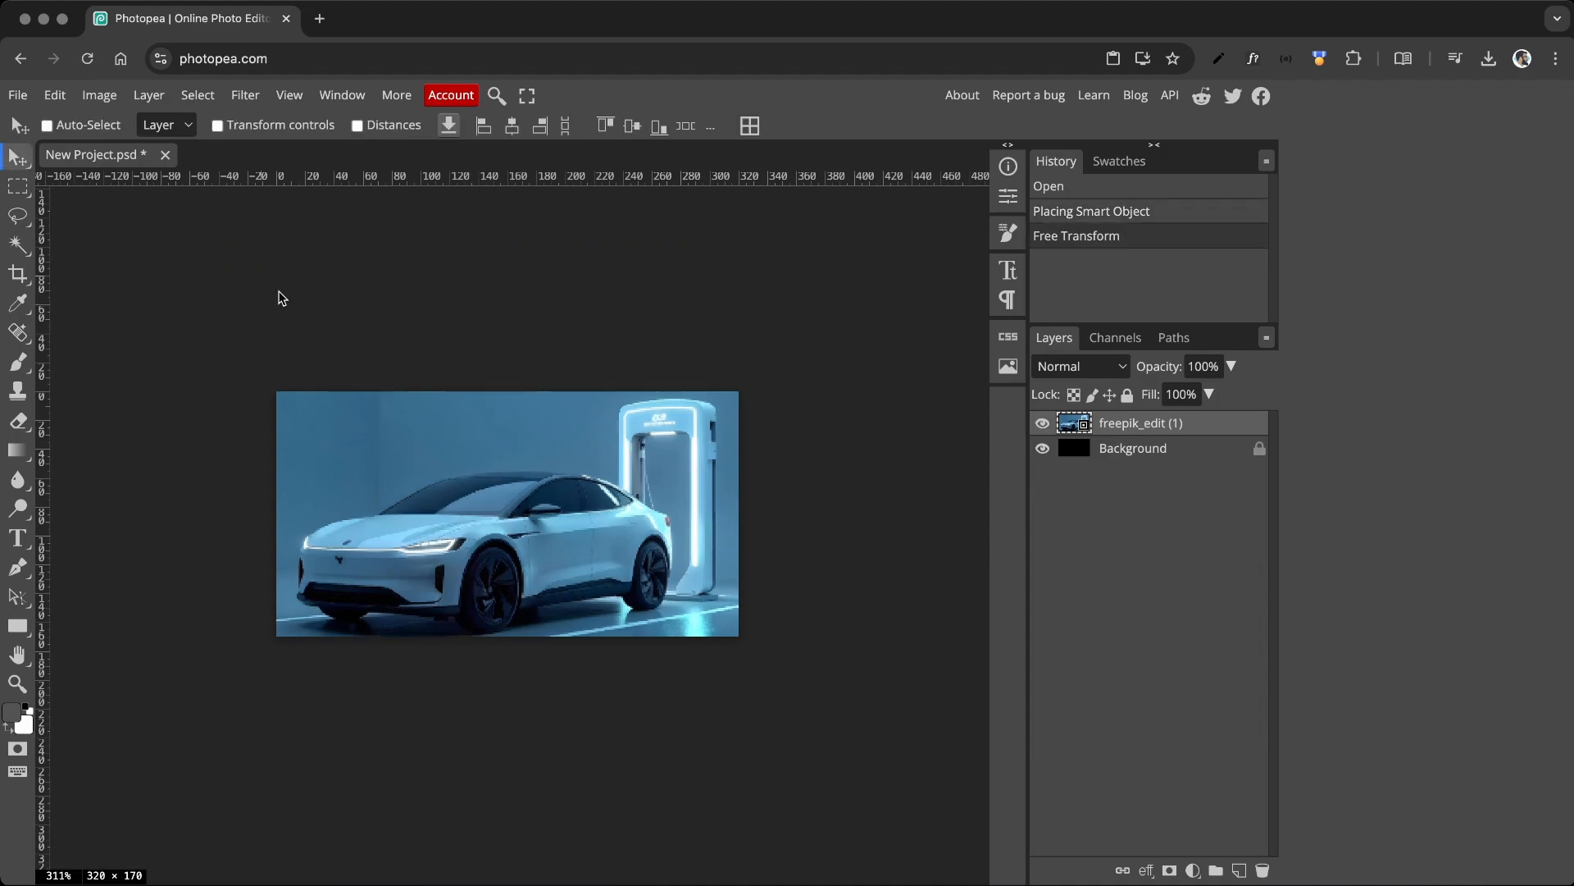
- Select the blue wall area inside the charging station's frame with the Magic Wand at tolerance 16
scroll(666, 471, up, 5)
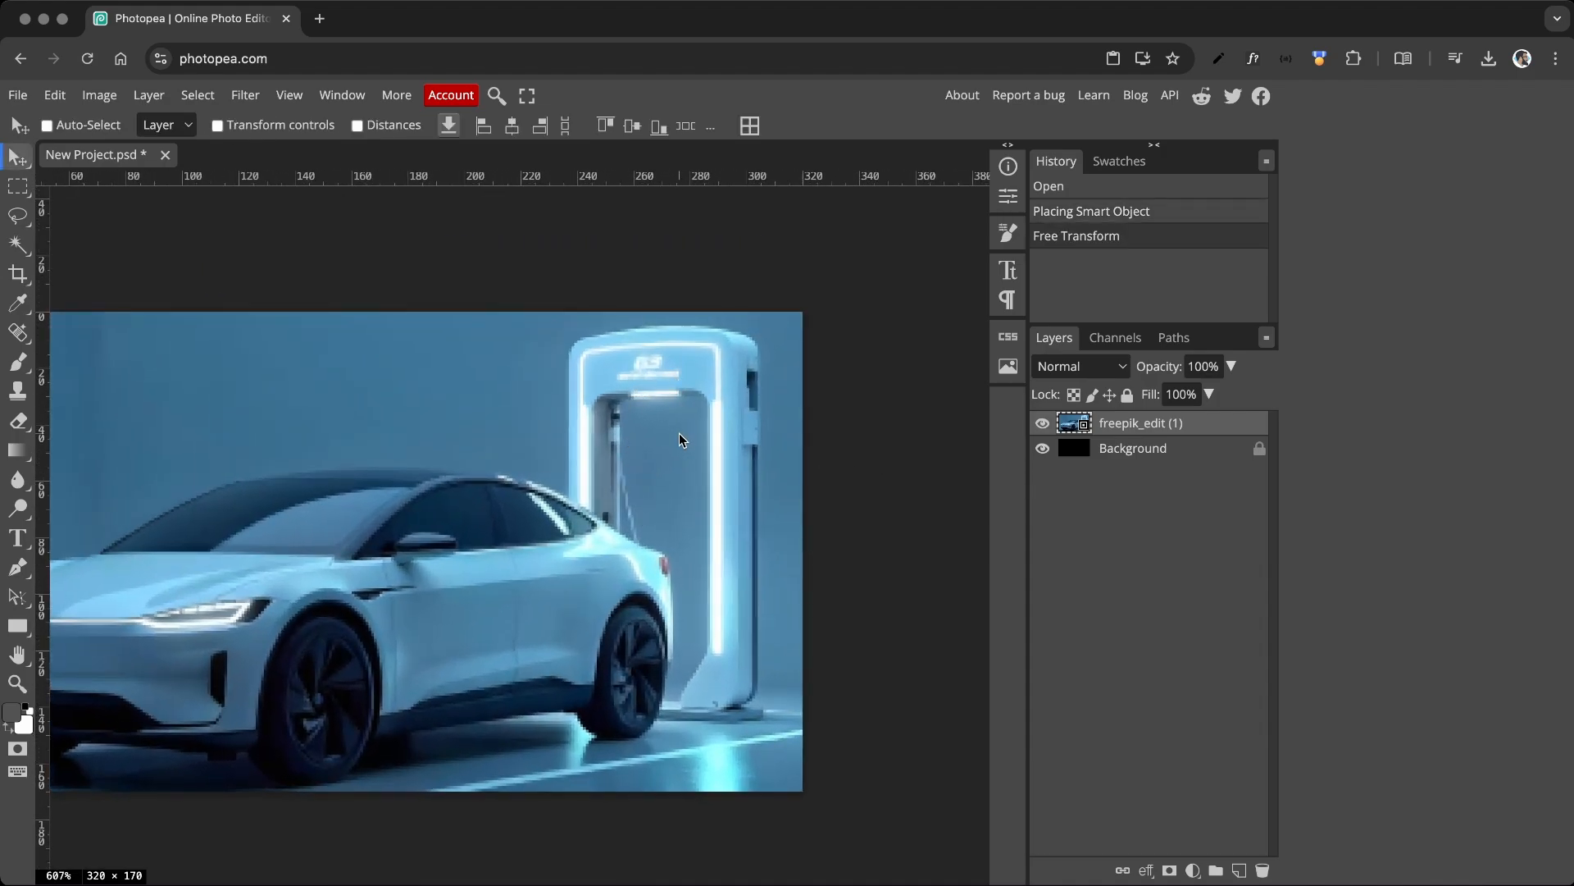
right_click(18, 246)
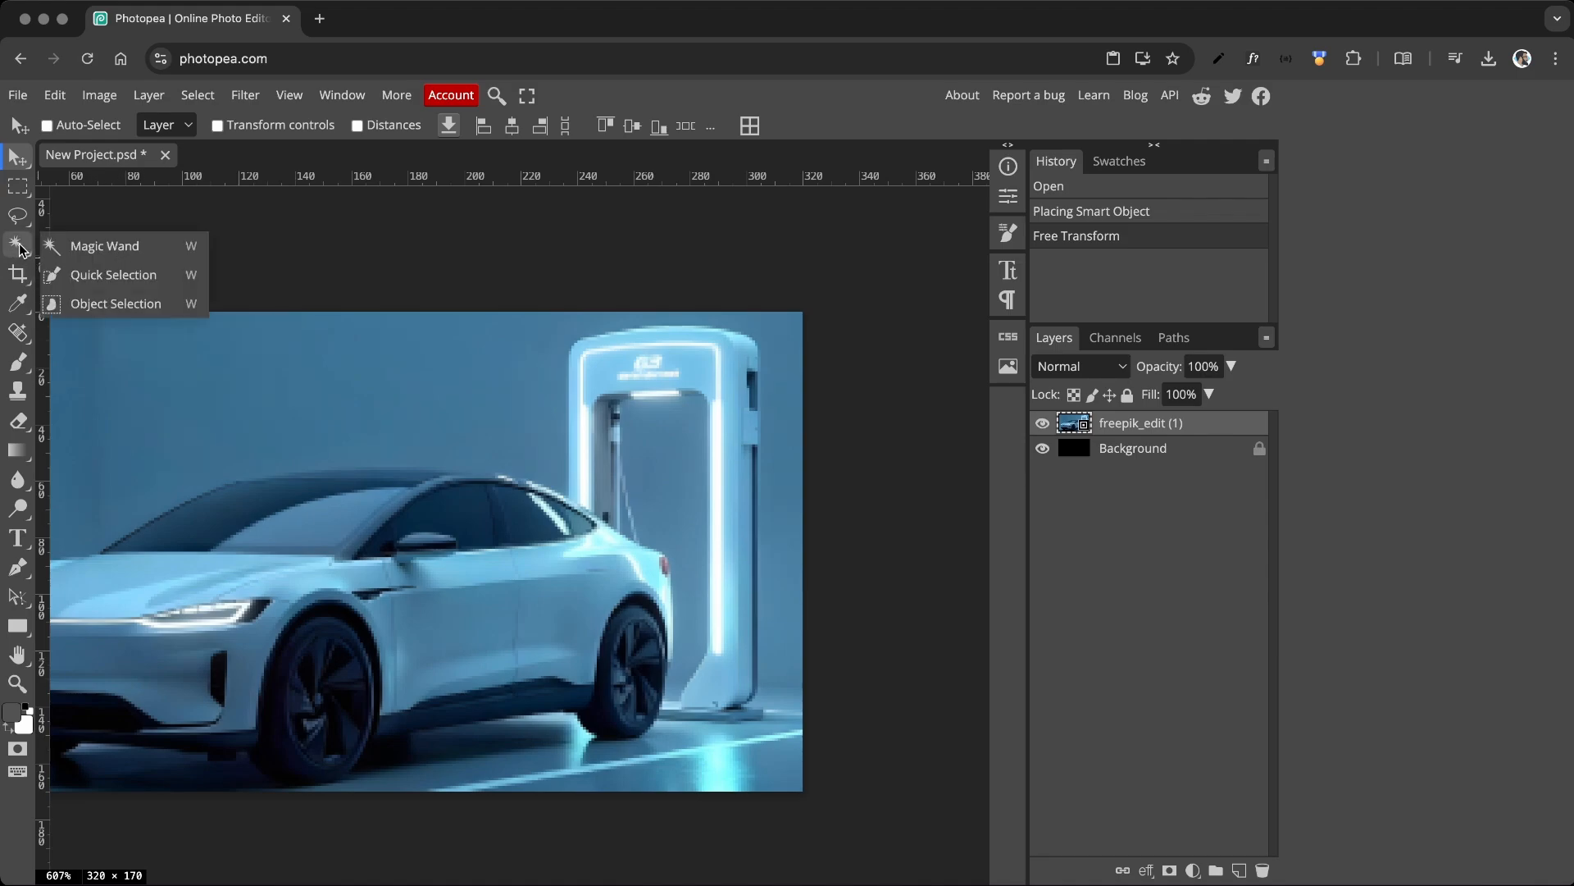
click(82, 244)
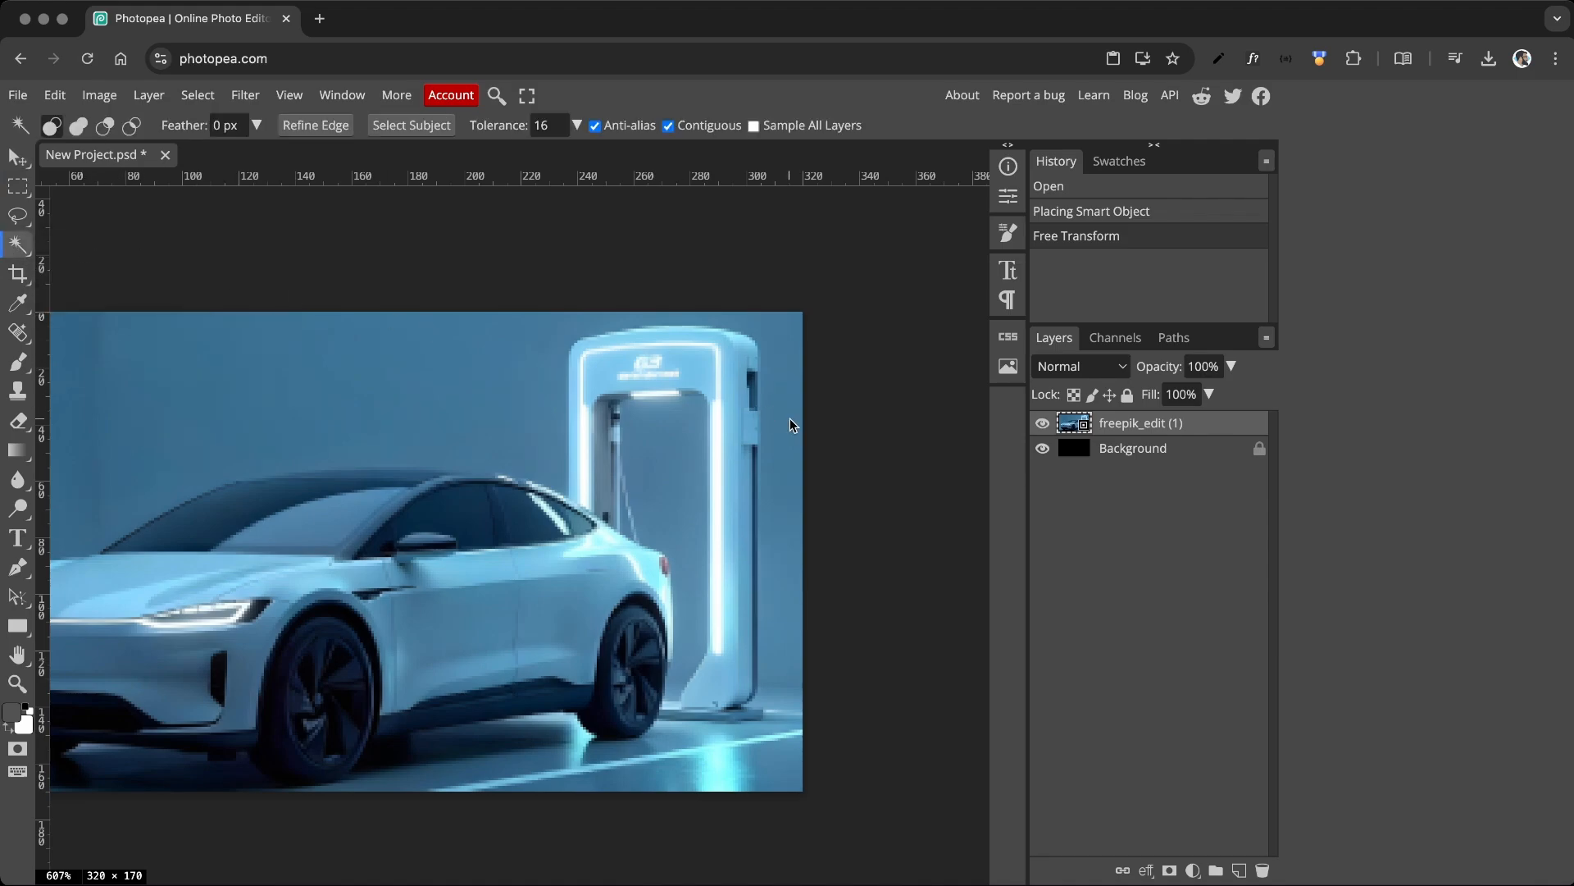
click(667, 438)
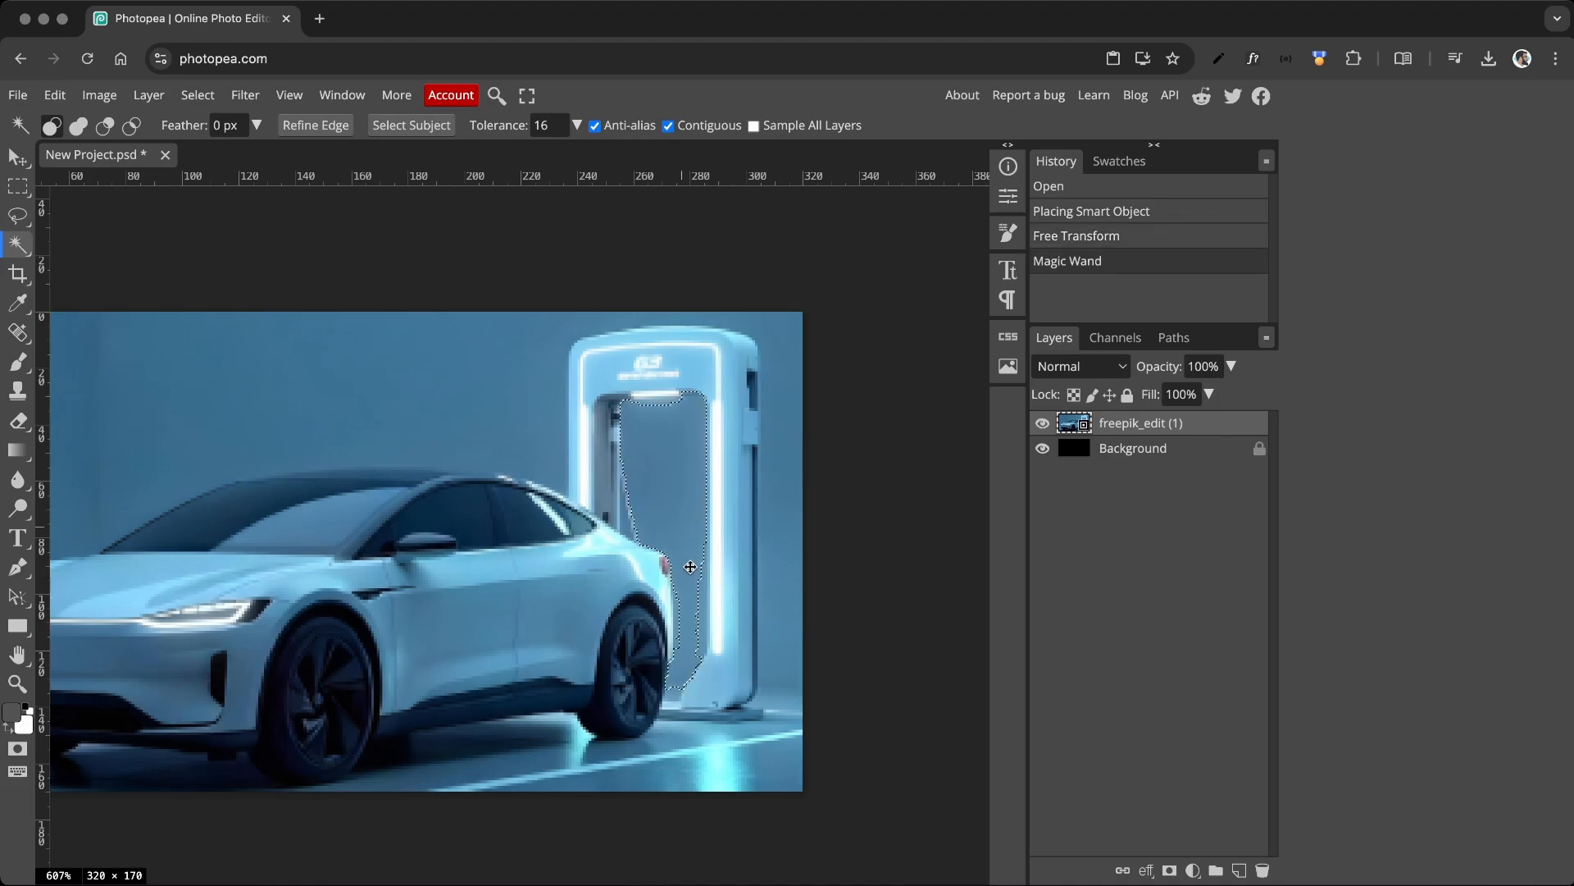
- Extend the Magic Wand selection inside the charging station's frame, adding the unselected patches at its edges and around the cable
scroll(701, 611, up, 3)
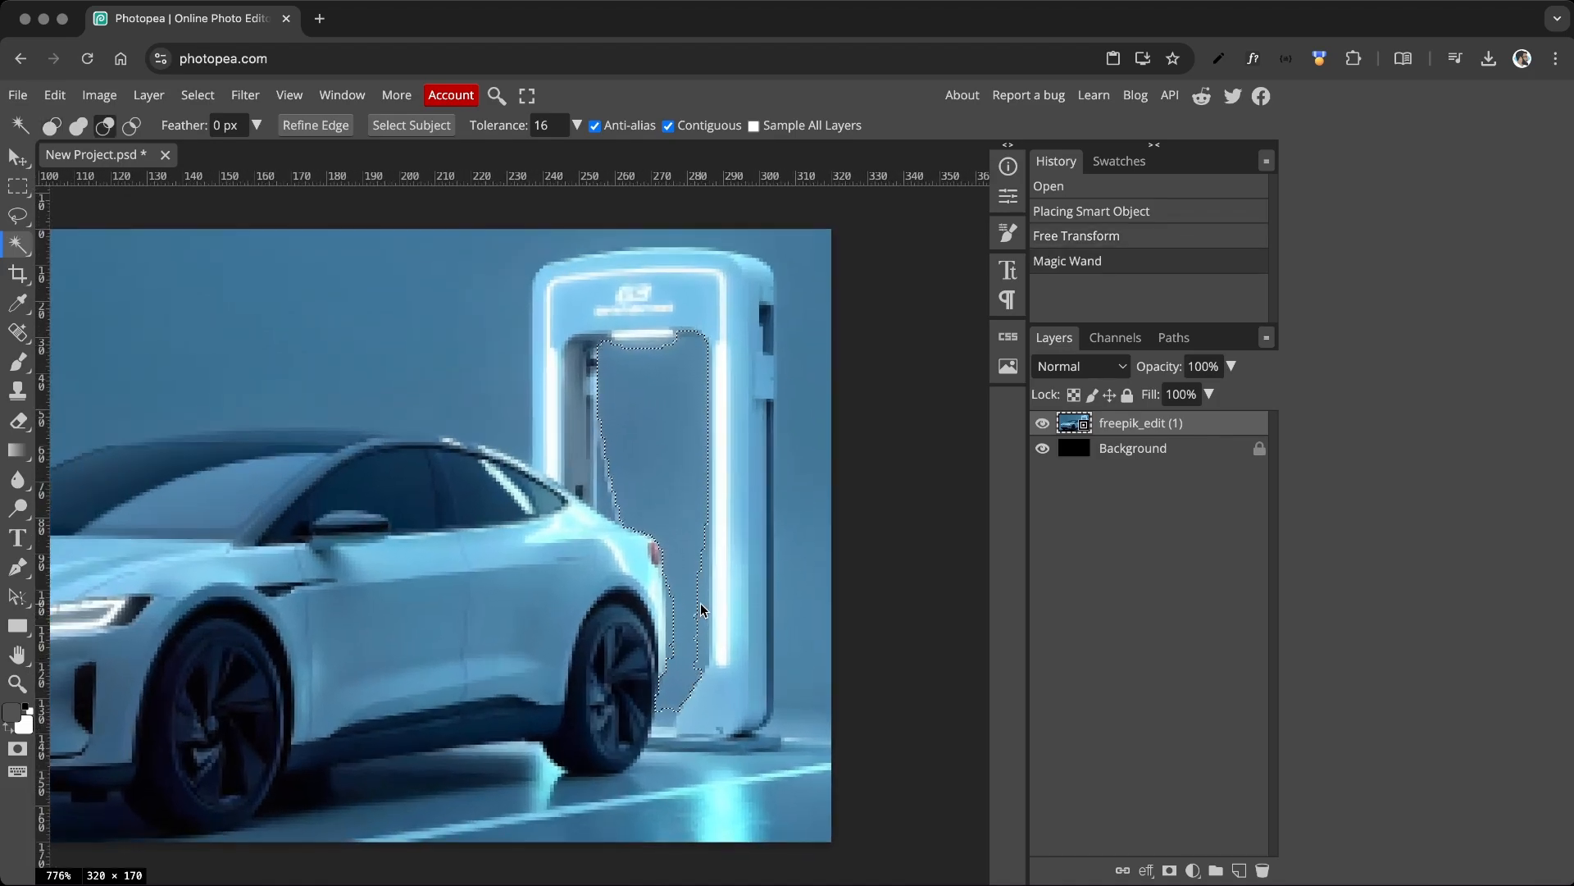
click(700, 602)
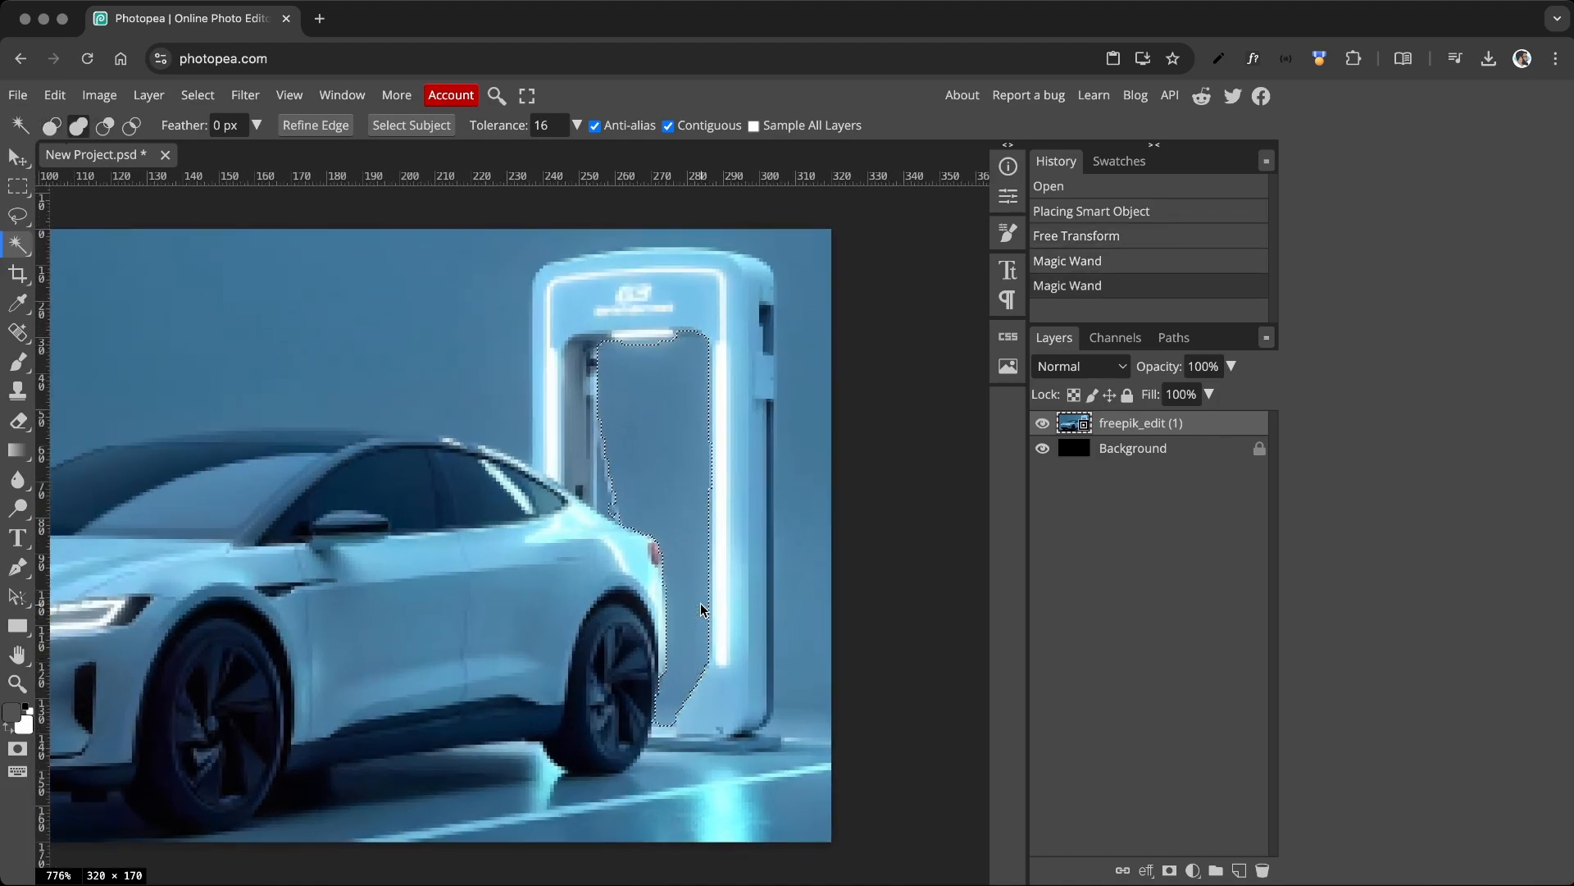
shift+click(608, 497)
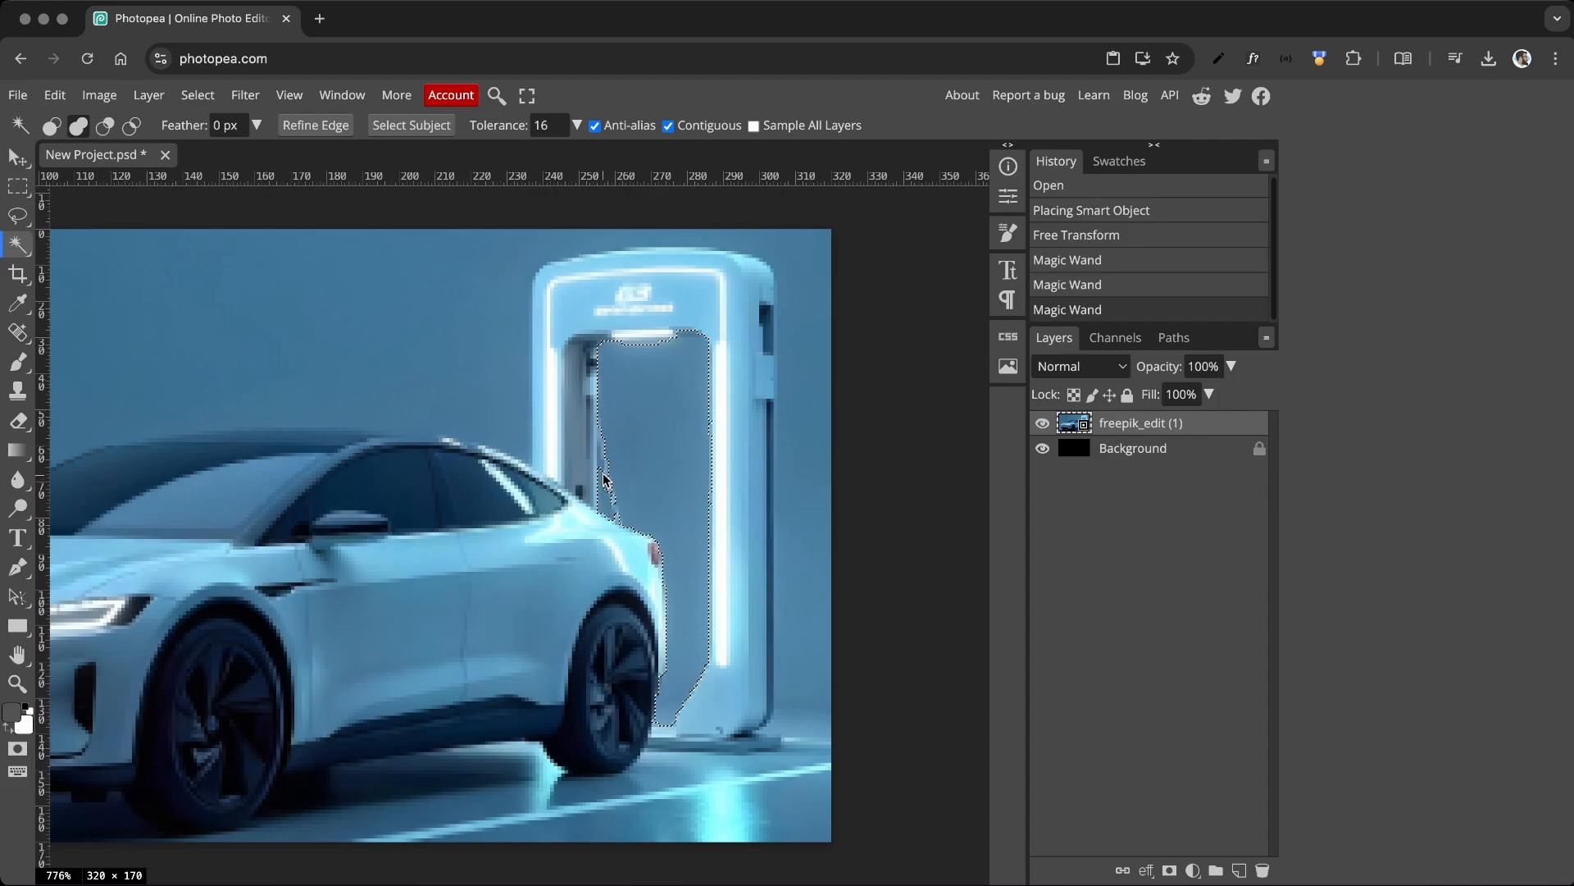
shift+click(603, 478)
shift+click(605, 455)
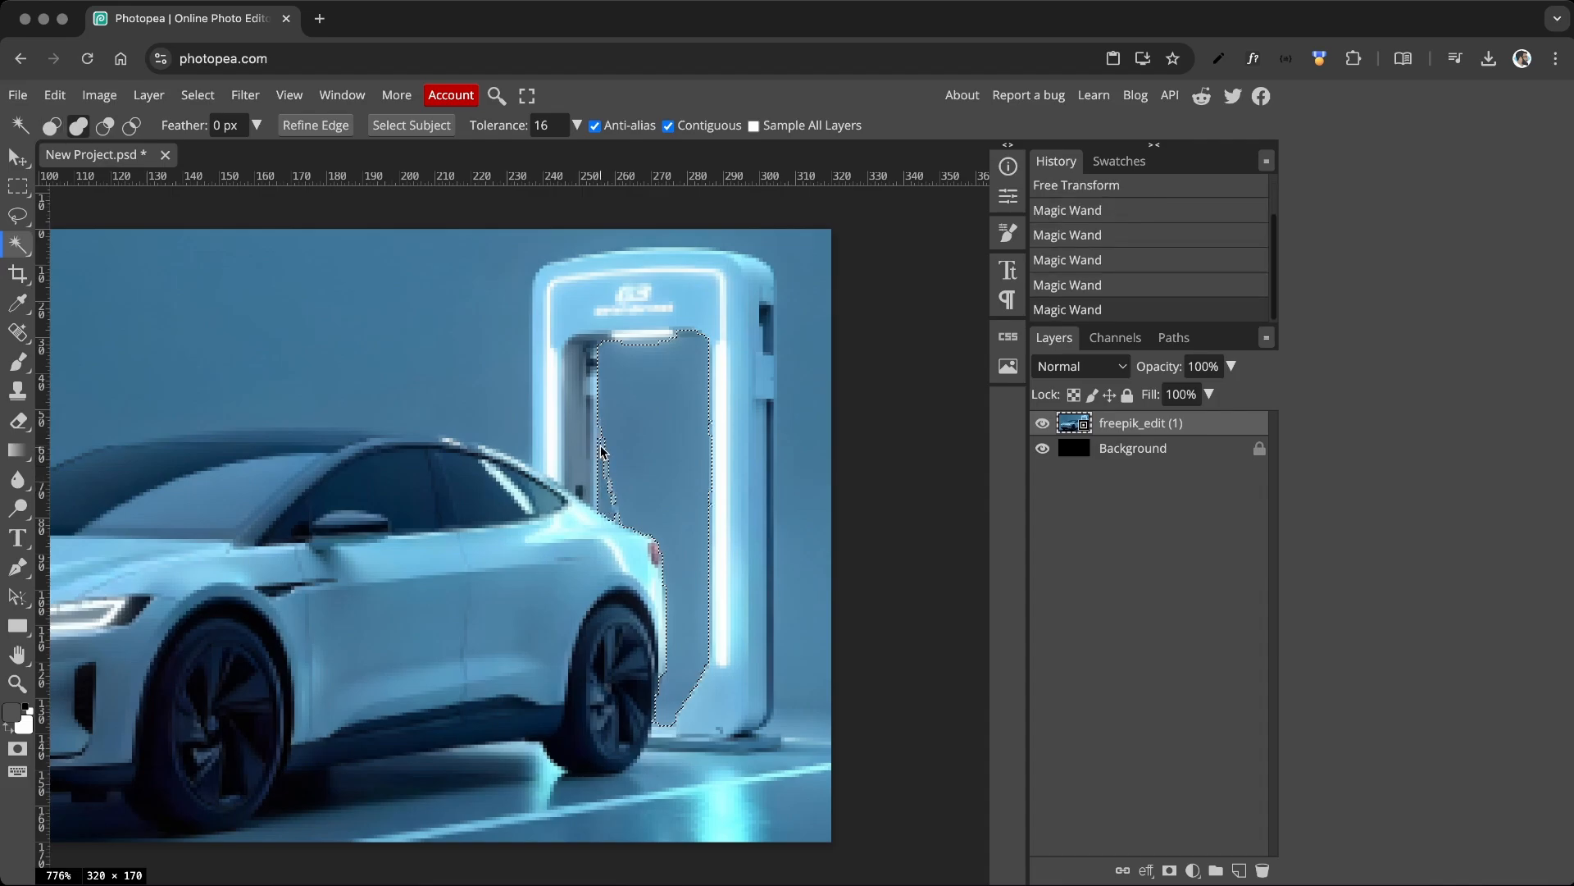
shift+click(605, 460)
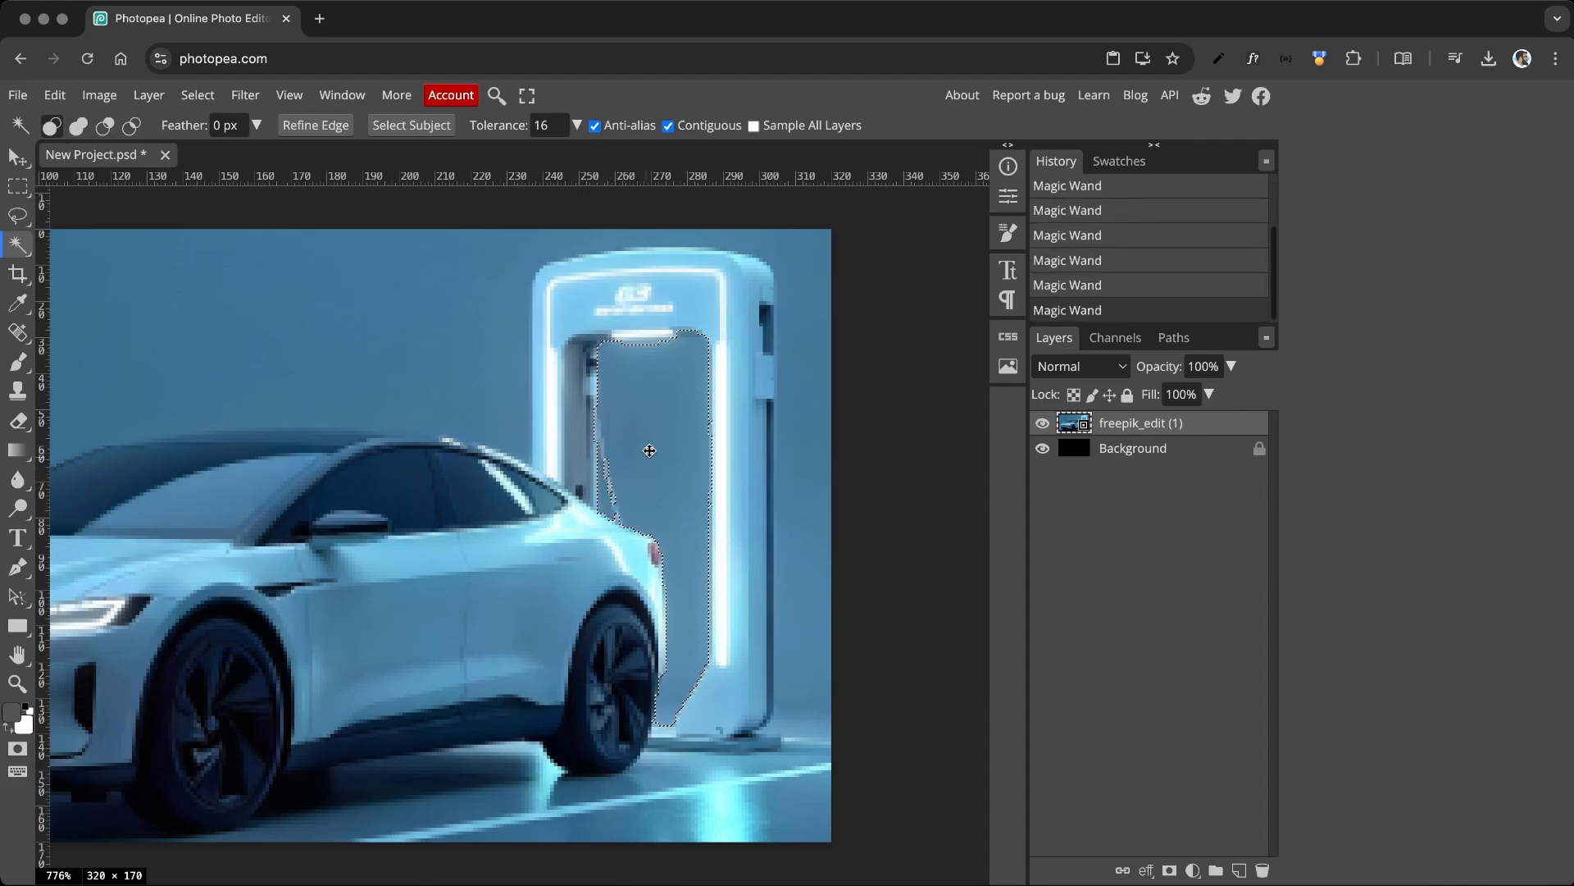
- Refine the selection with the Lasso, adding the charging cable area and tidying the edges inside the station's frame
right_click(17, 220)
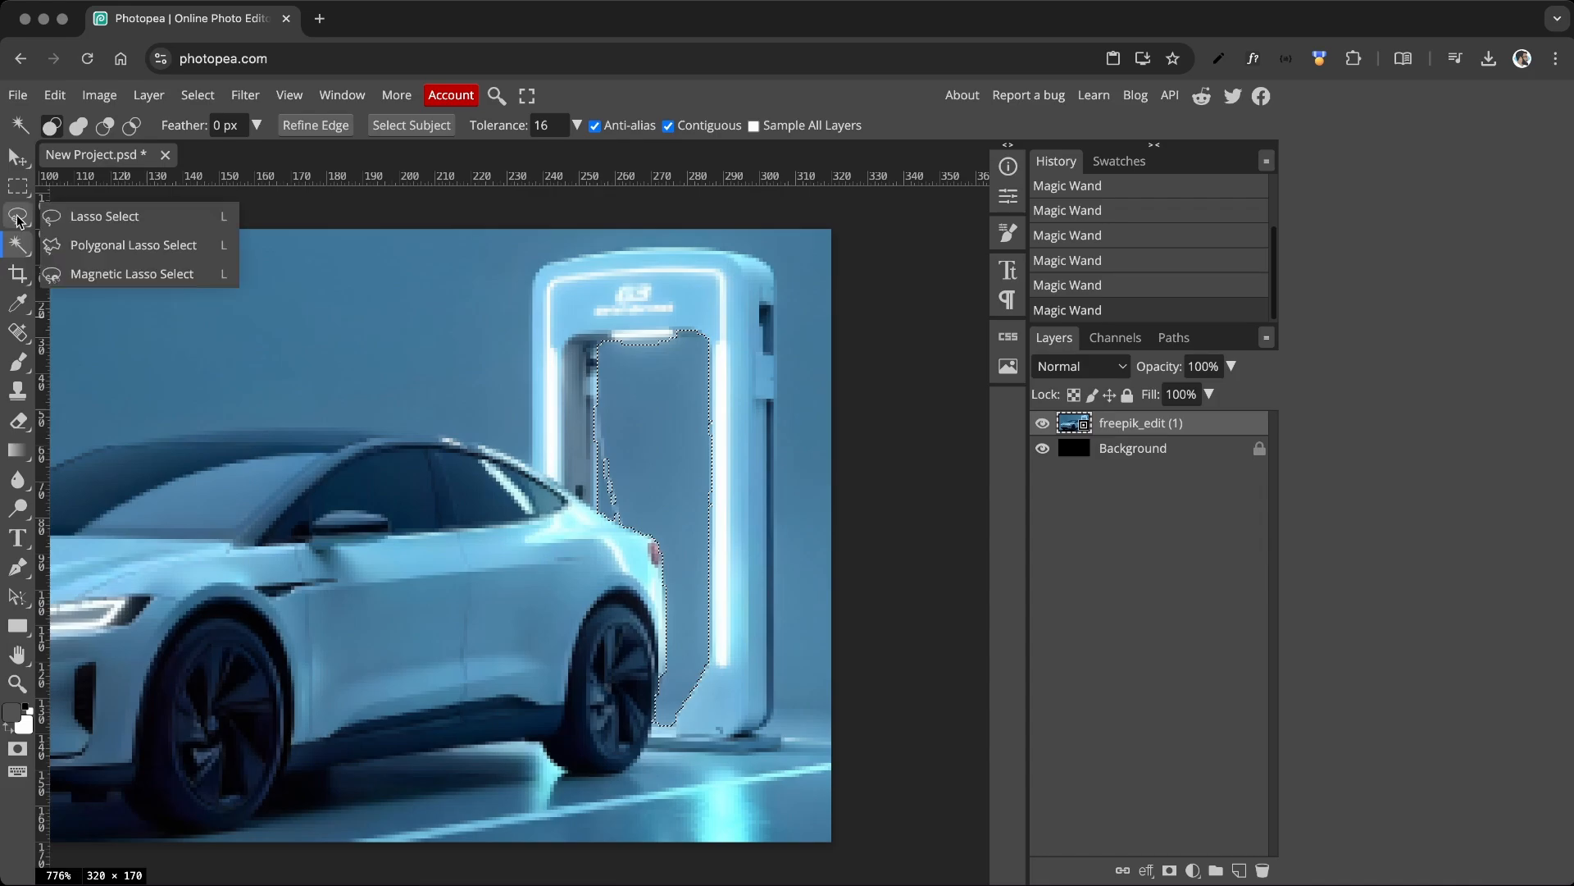
click(115, 220)
key(shift)
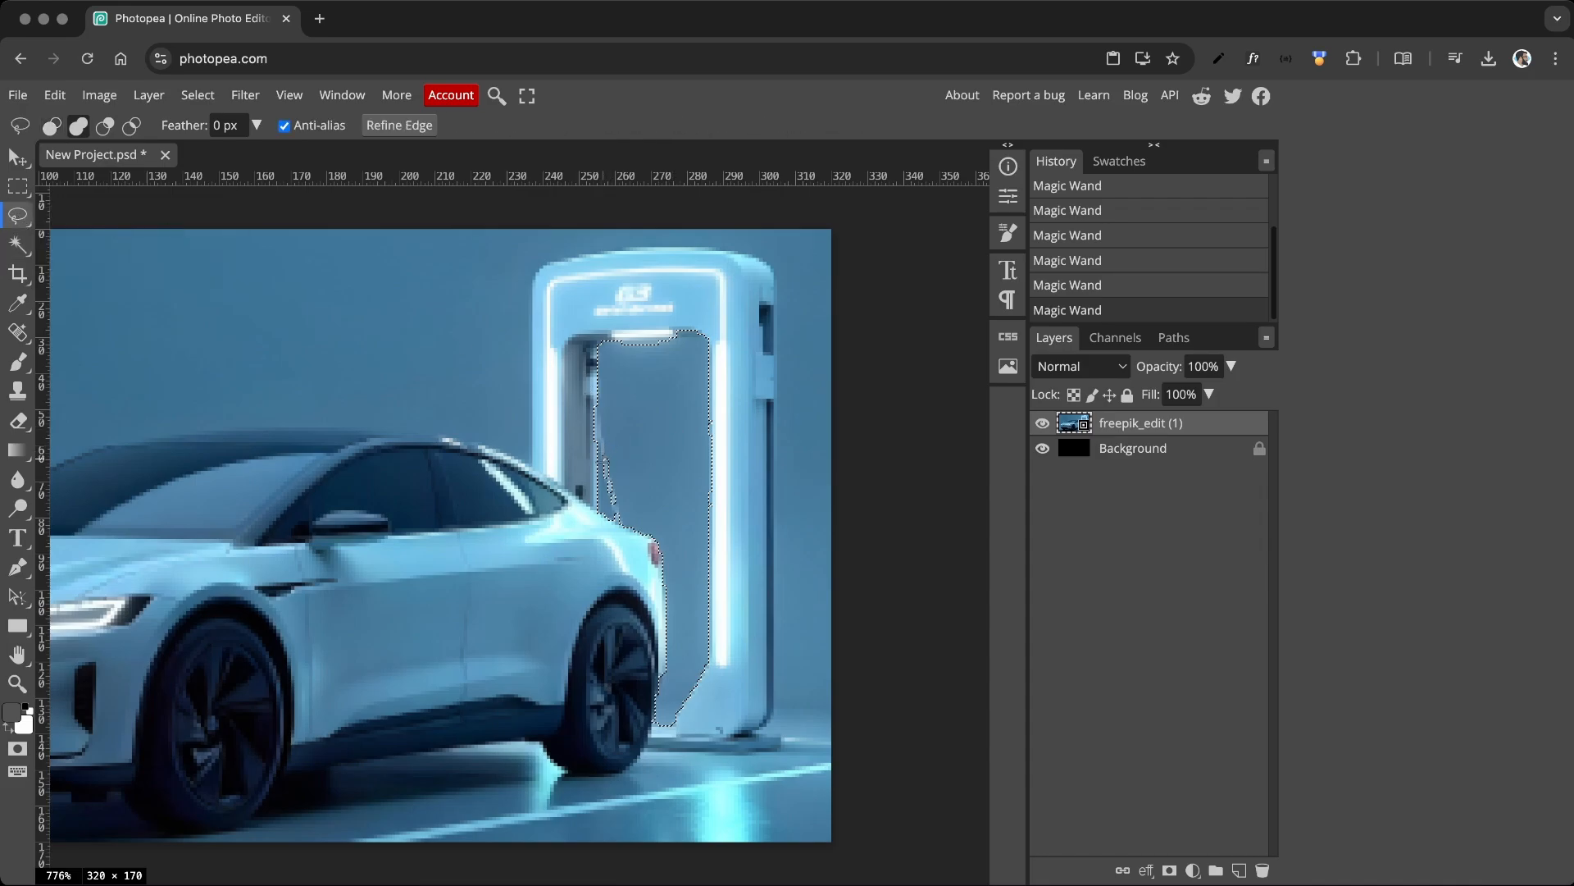
drag(625, 504, 630, 505)
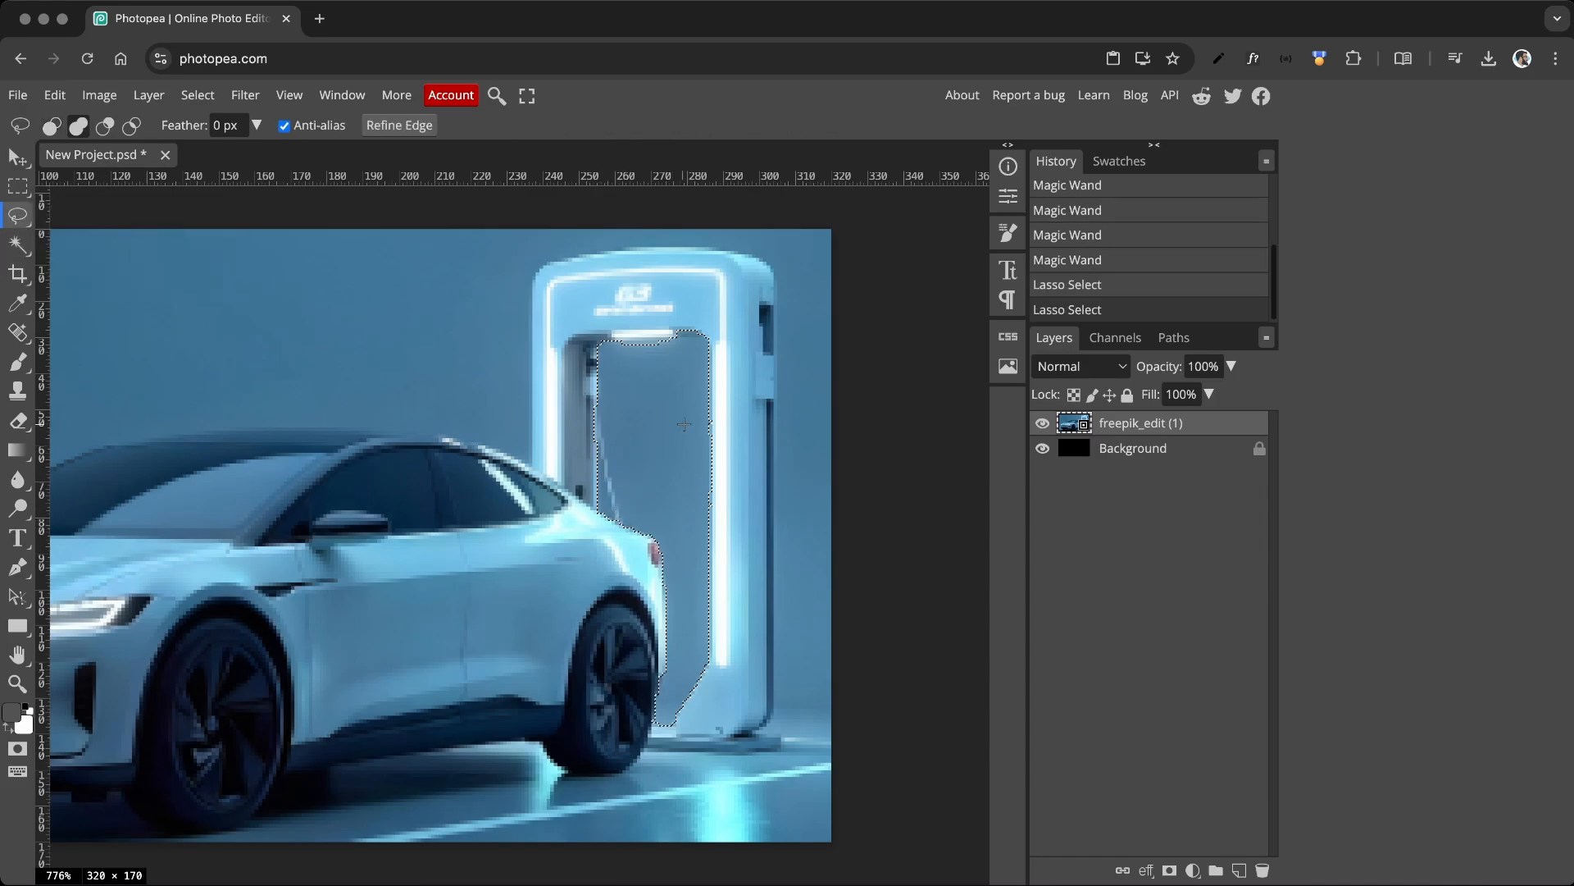
scroll(710, 415, up, 1)
mouse_move(710, 415)
mouse_down()
mouse_move(709, 508)
mouse_move(681, 456)
mouse_move(664, 335)
mouse_move(613, 334)
mouse_move(688, 362)
mouse_move(656, 339)
mouse_up()
key(alt)
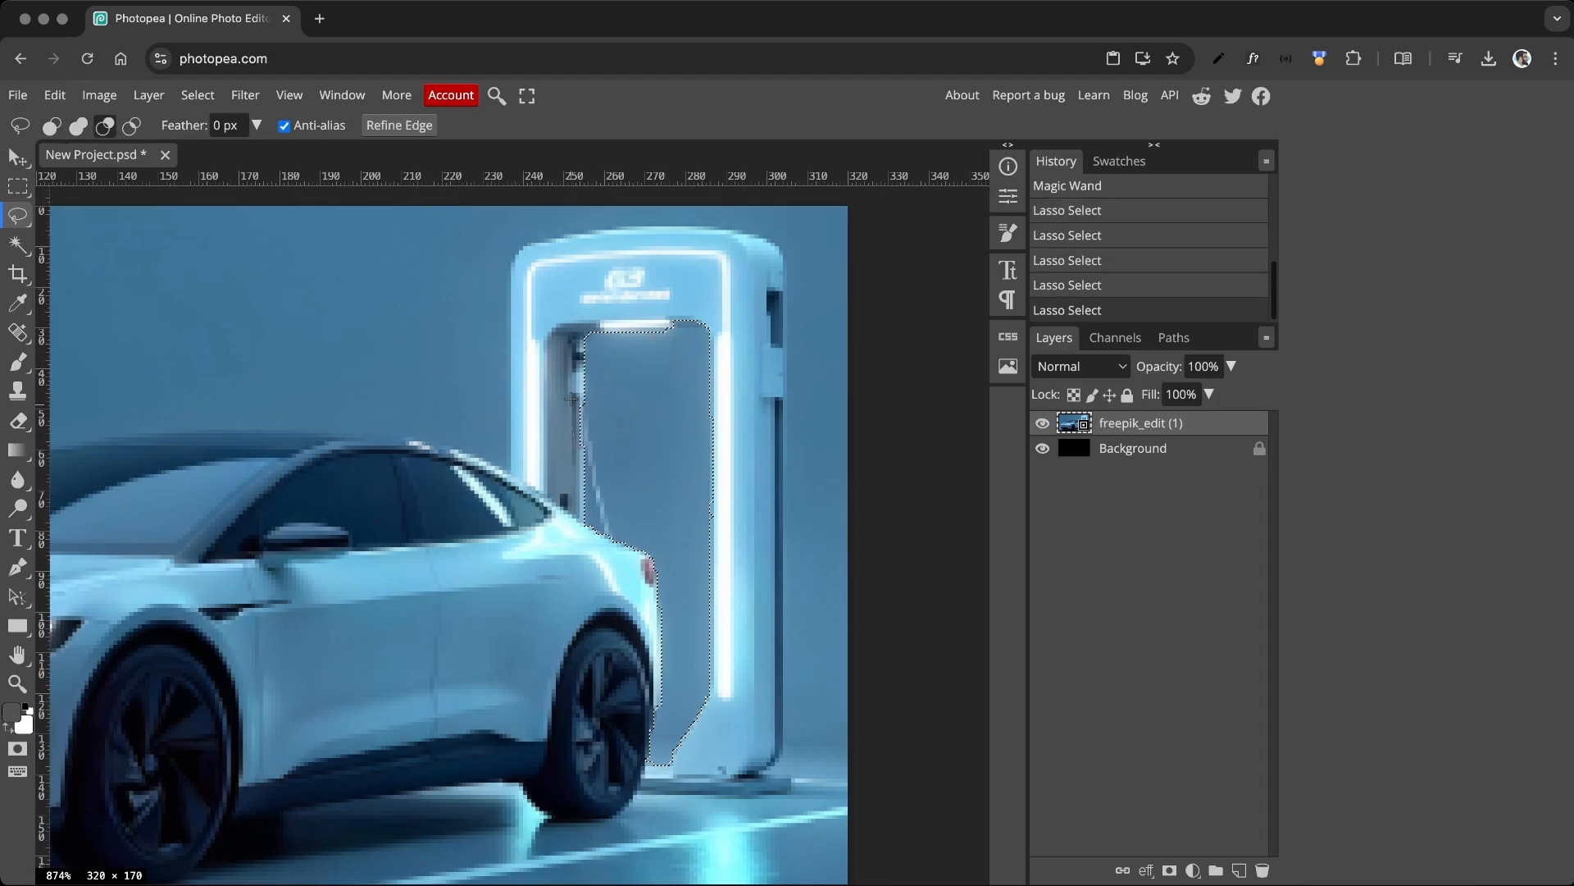
- Add a raster mask to the car image layer from the selection, deselect, and invert the mask to cut out the charger's opening
scroll(572, 398, down, 6)
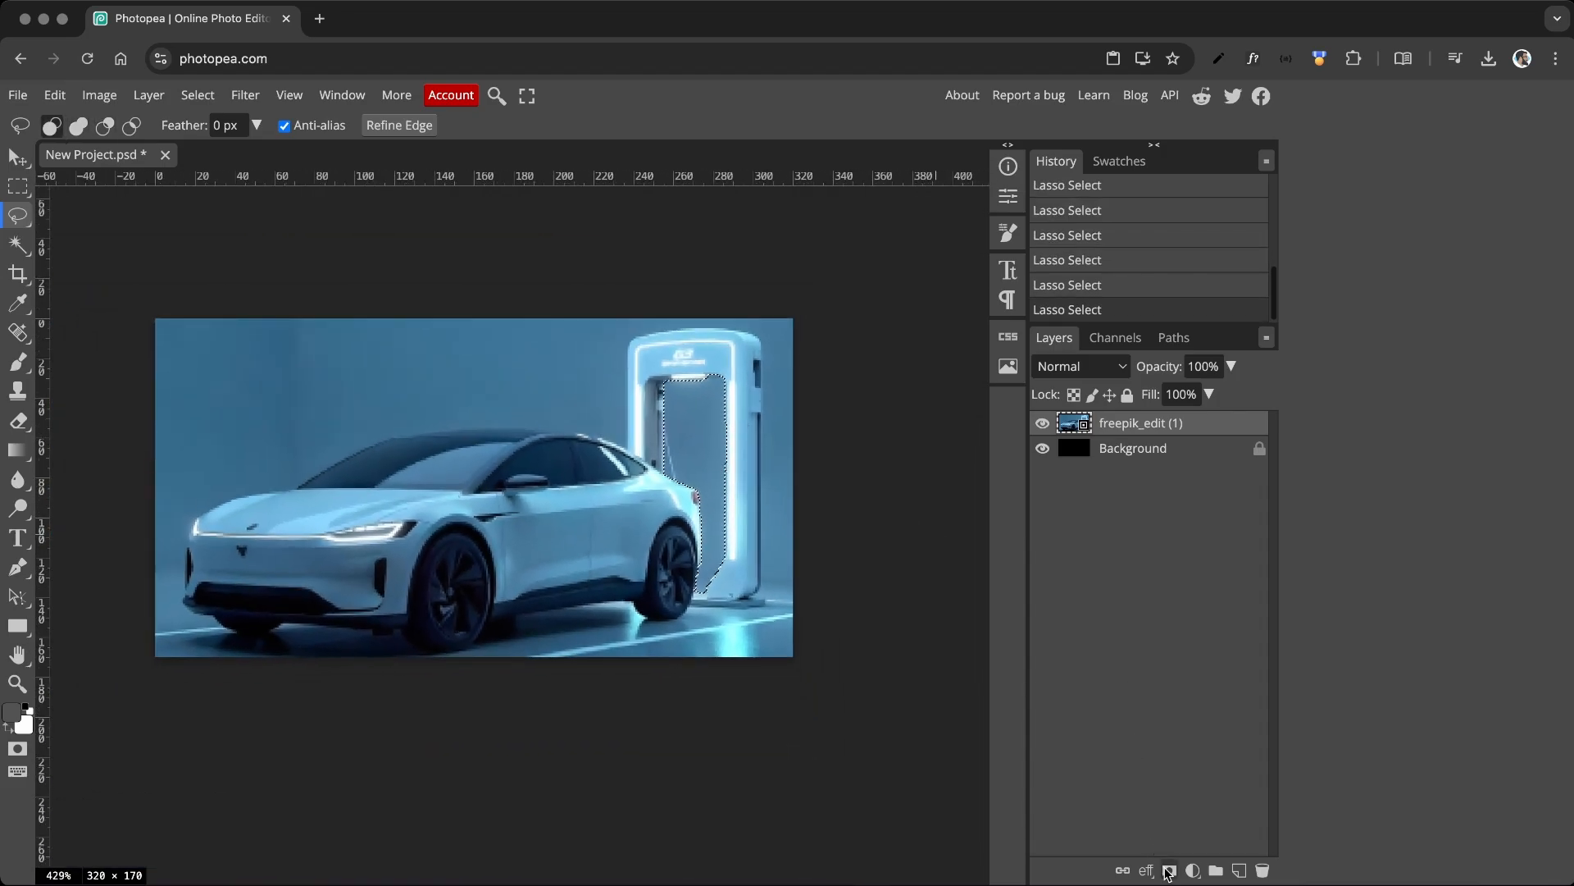
click(1170, 871)
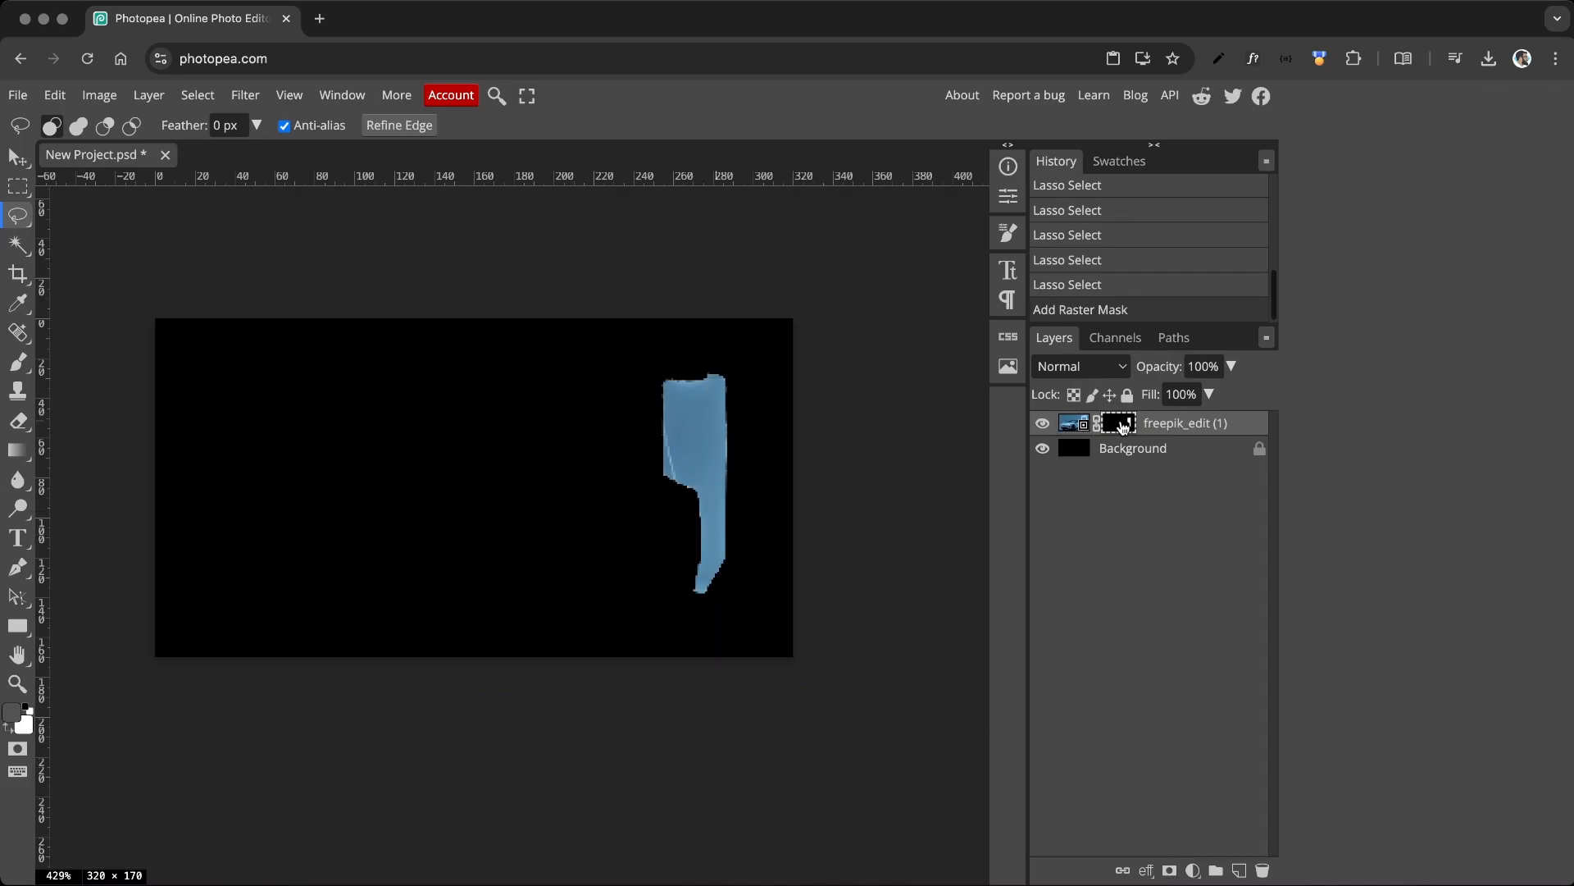
key(ctrl+d)
key(ctrl+i)
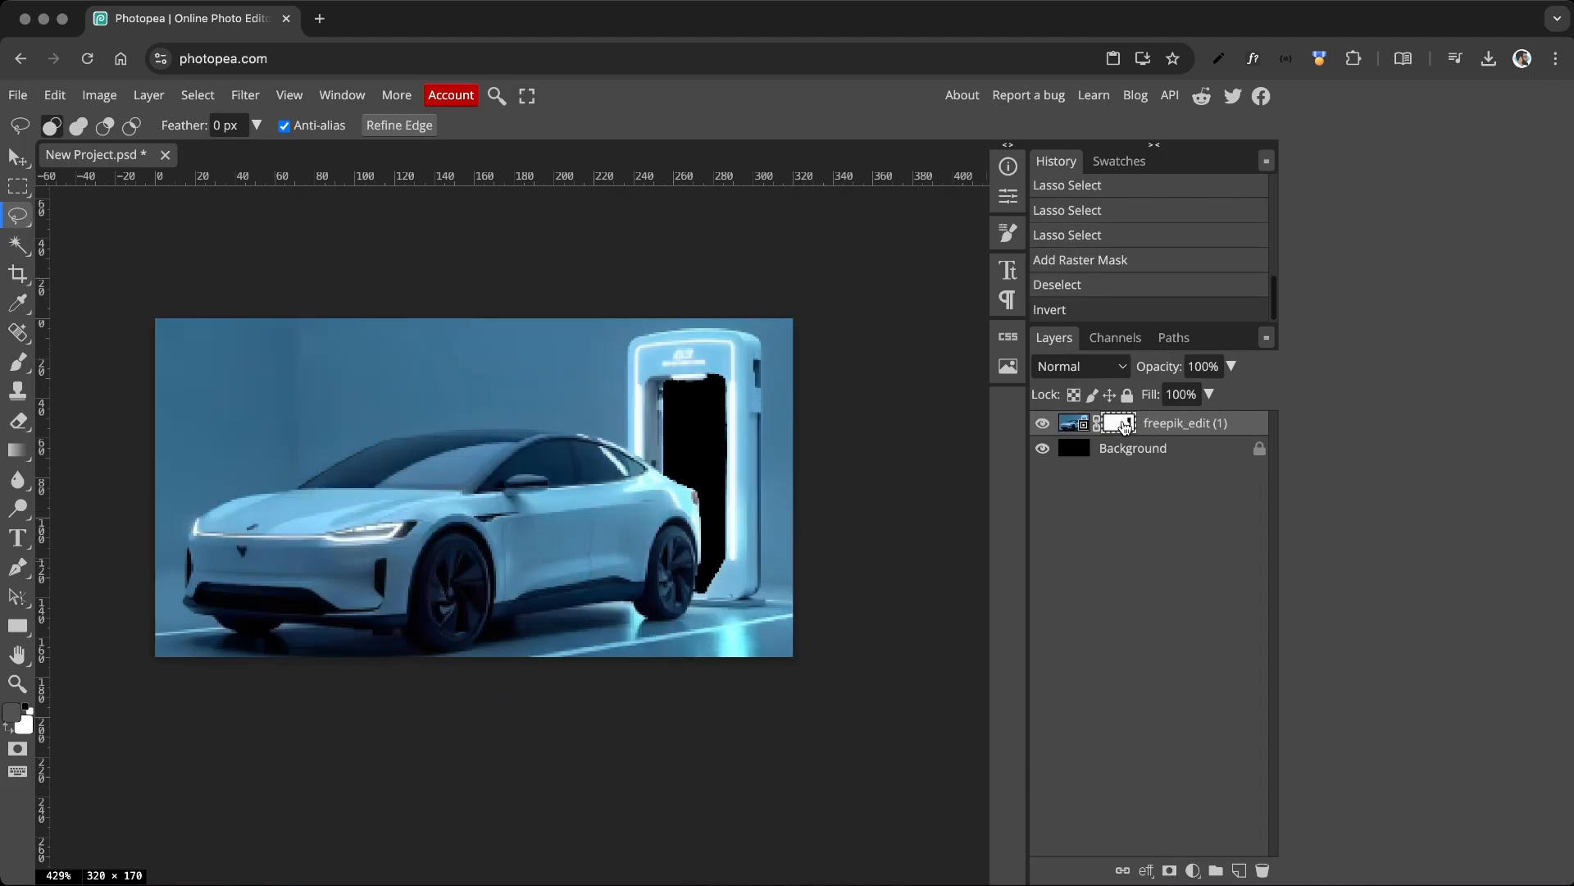
- Add a new layer between the Background and the car image and make a rectangular selection around the charger's opening
scroll(707, 417, up, 5)
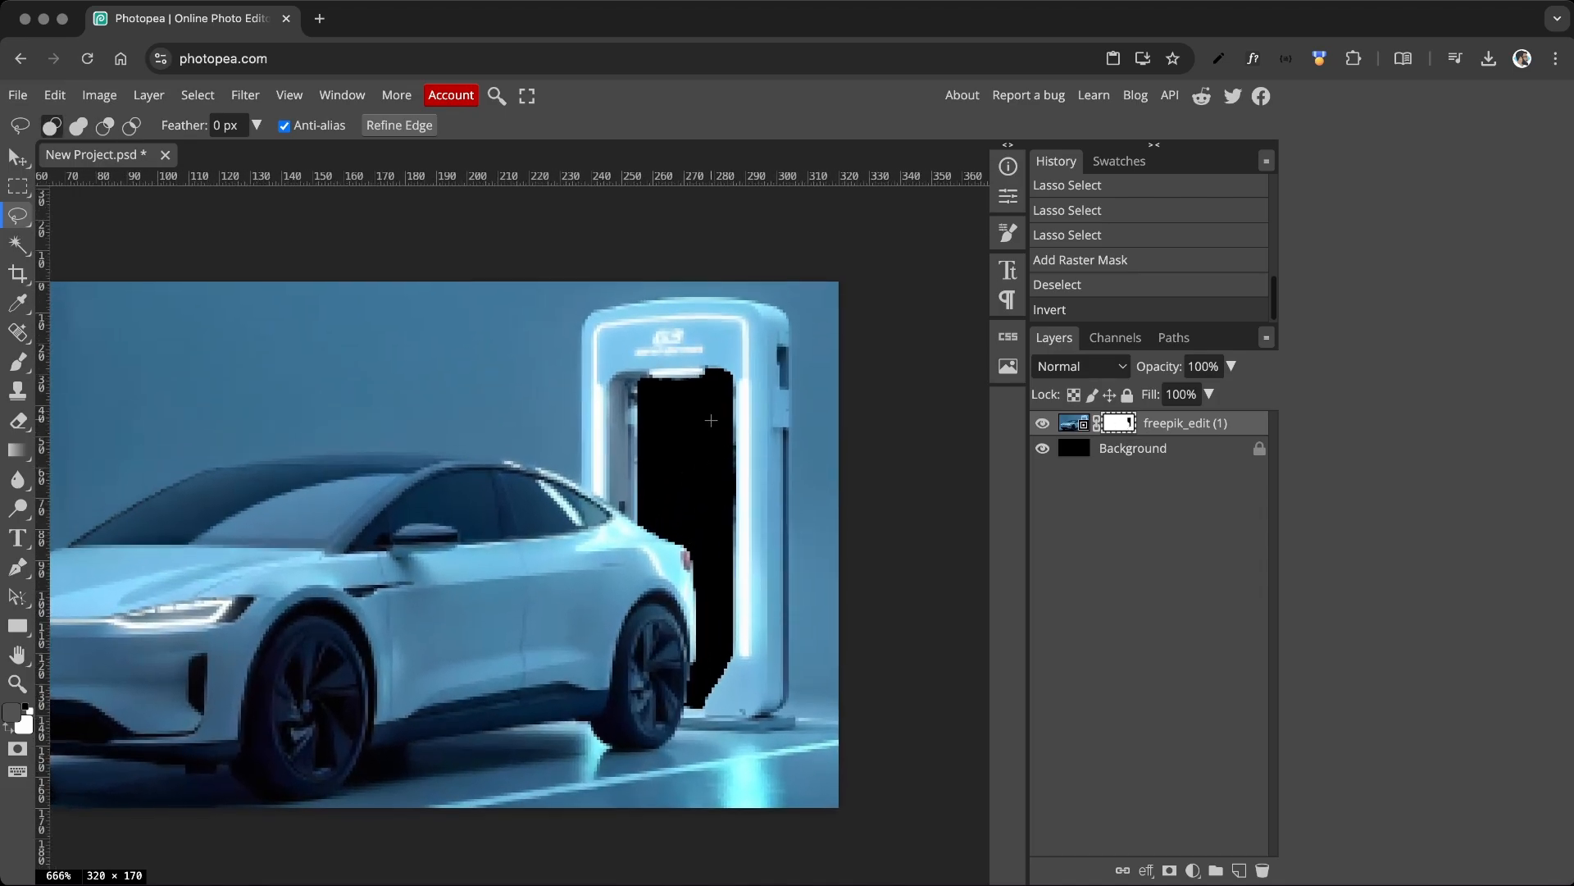
click(1210, 455)
click(1239, 872)
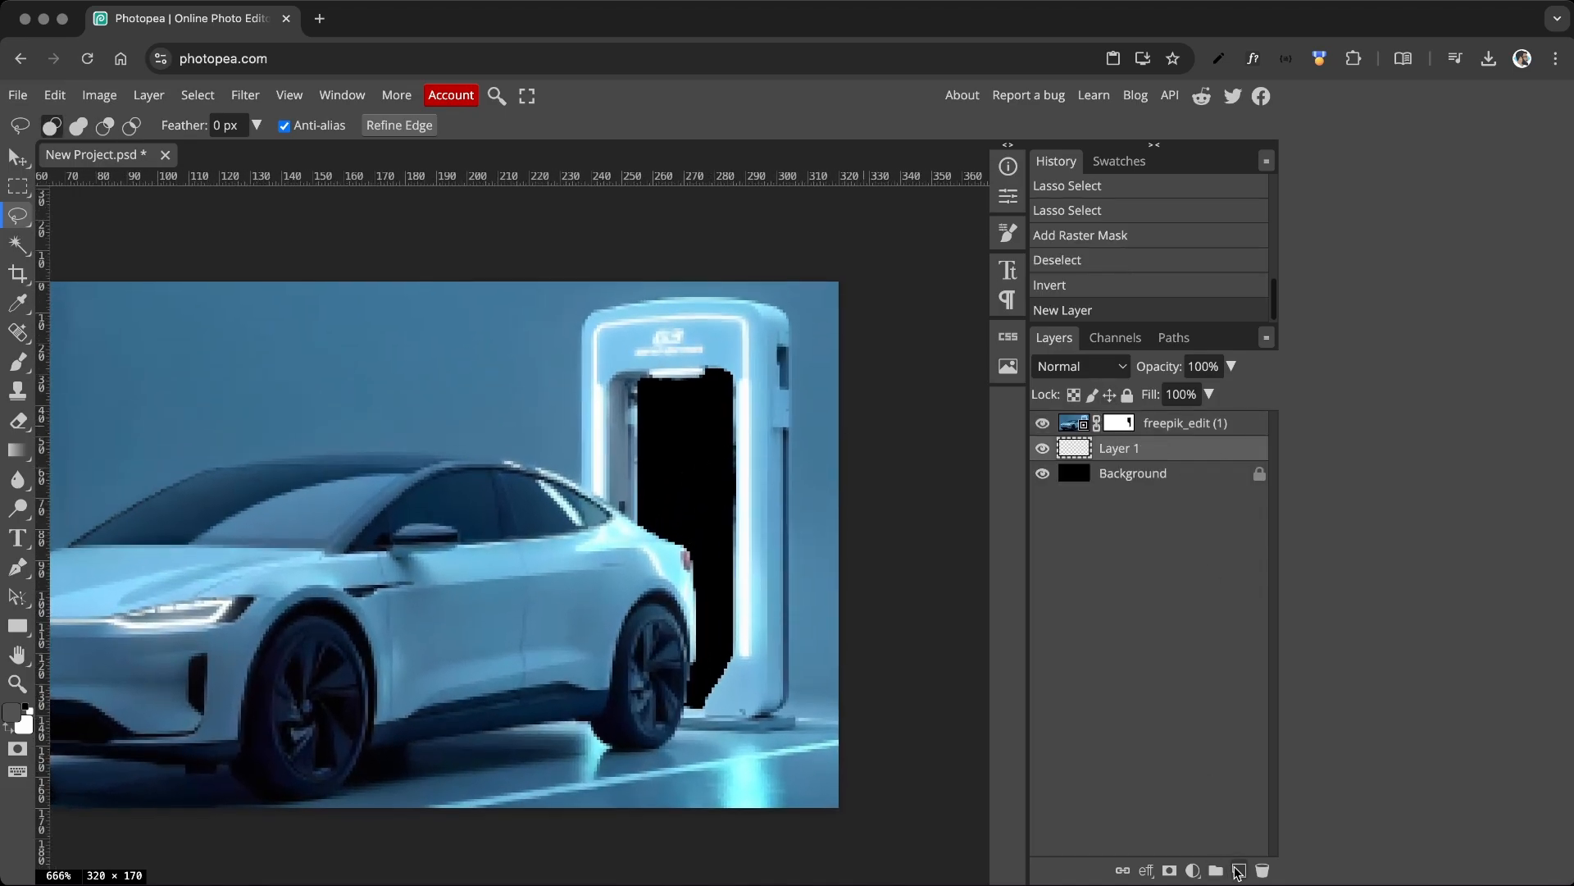
key(m)
drag(613, 358, 745, 723)
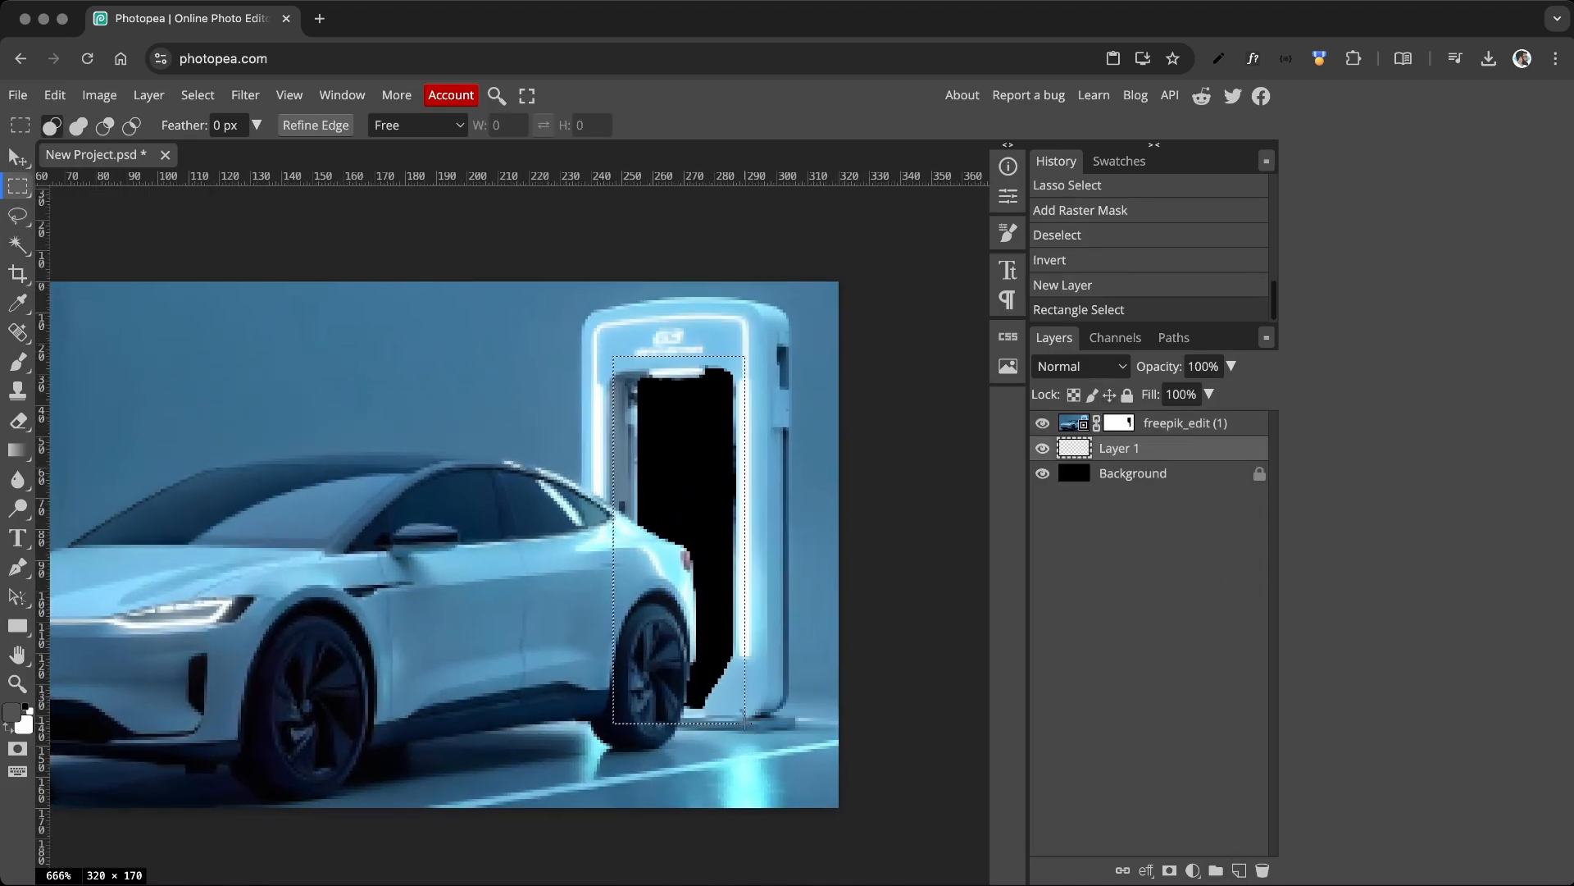
- Fill the rectangular selection with bright green using the Paint Bucket and deselect it
click(11, 713)
click(382, 433)
drag(348, 280, 375, 260)
click(382, 418)
click(552, 264)
click(18, 450)
right_click(18, 450)
click(107, 482)
click(703, 476)
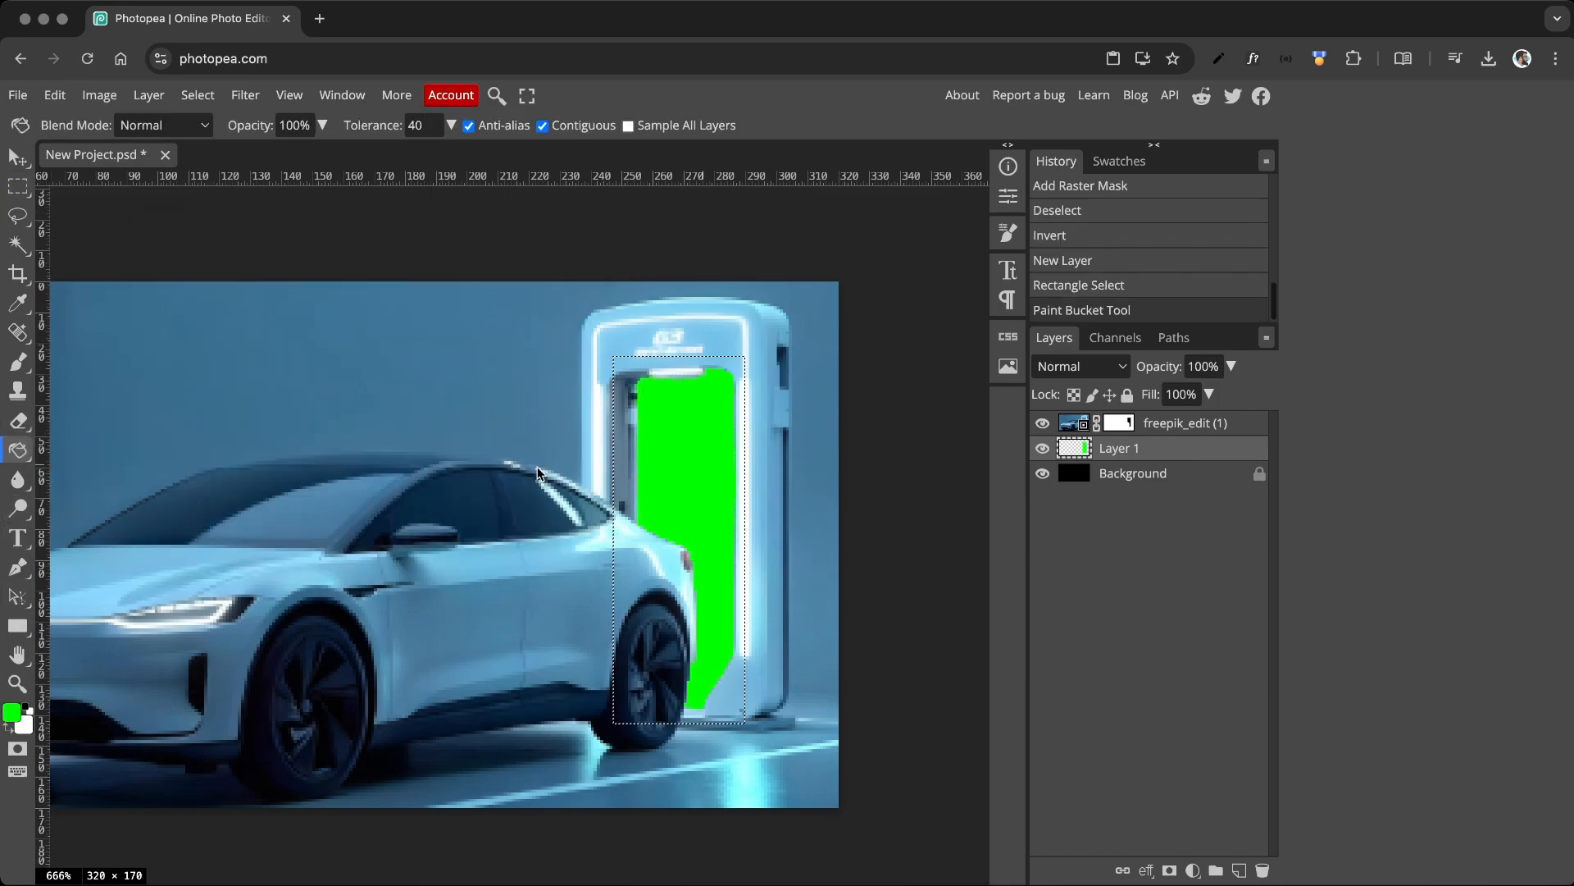
key(ctrl+d)
- Soften the car layer mask with the Blur tool at 50% strength along the opening's upper, right and lower edges
key(v)
click(1126, 424)
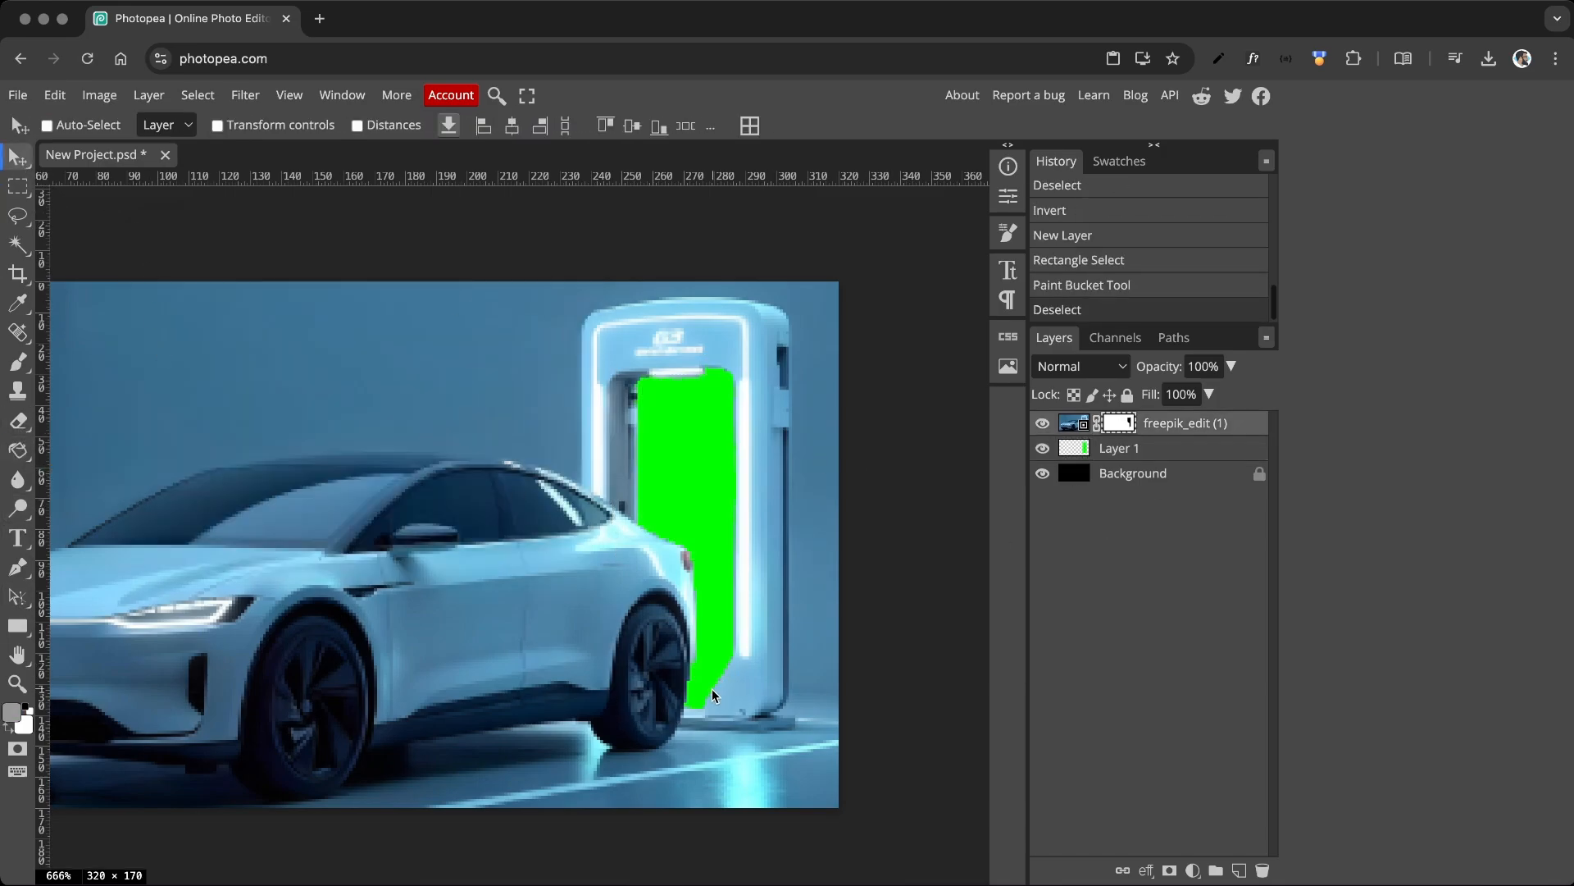
click(18, 479)
key(bracketleft)
key(bracketleft)
key(bracketleft)
key(bracketleft)
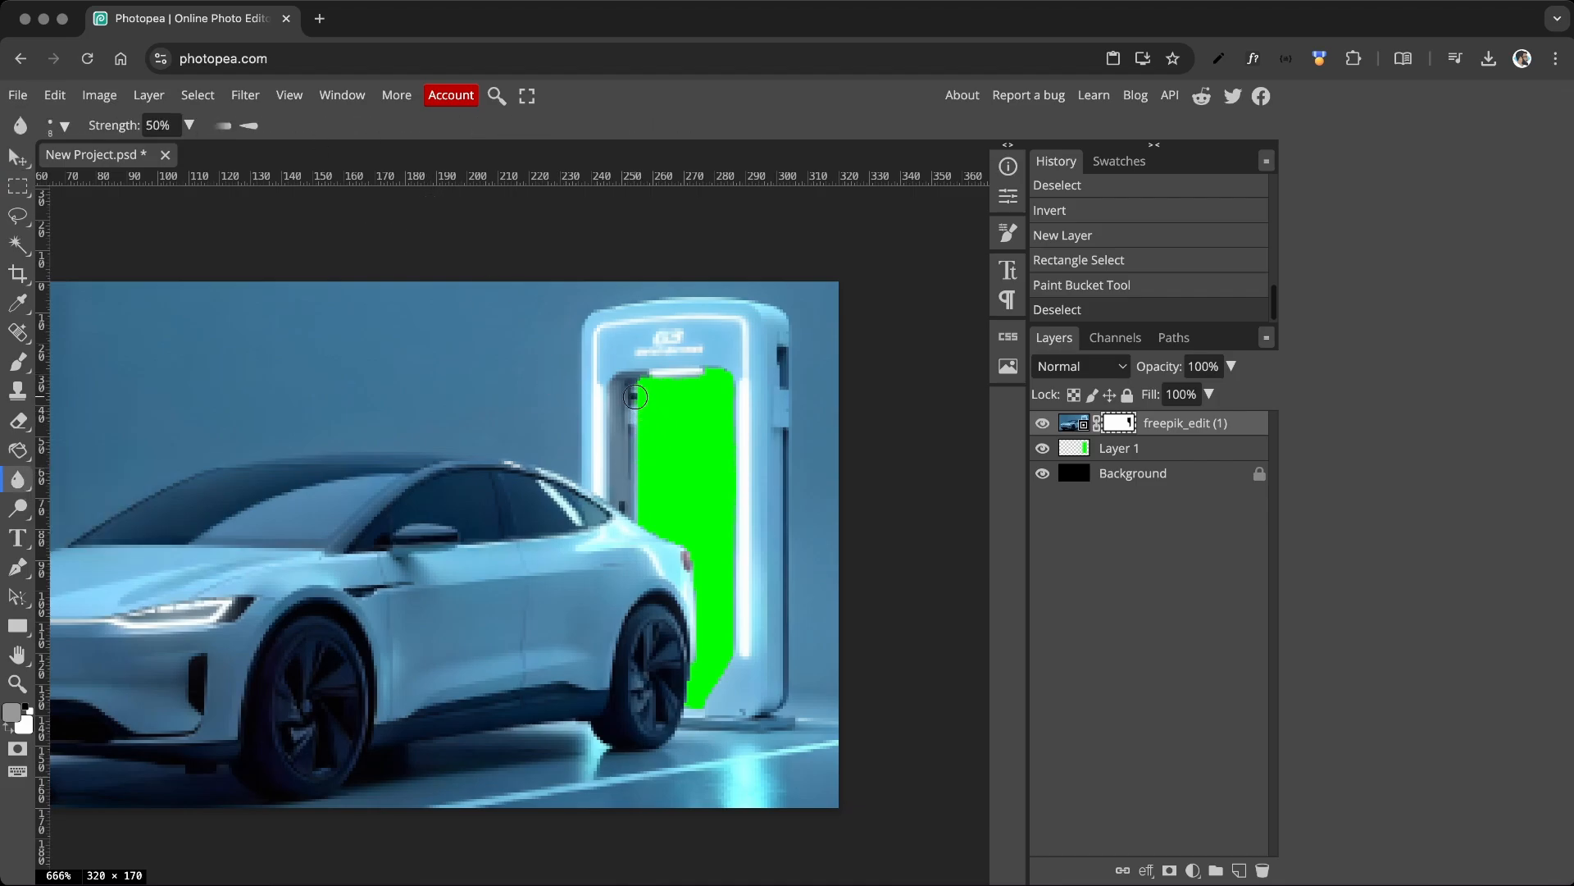
mouse_move(642, 397)
mouse_down()
mouse_move(638, 494)
mouse_move(658, 387)
mouse_move(712, 379)
mouse_up()
drag(714, 379, 727, 400)
drag(726, 403, 729, 659)
drag(728, 660, 691, 705)
- Blur the mask edge along the car's rear with a smaller brush
key(bracketleft)
key(bracketleft)
key(bracketleft)
drag(641, 528, 695, 586)
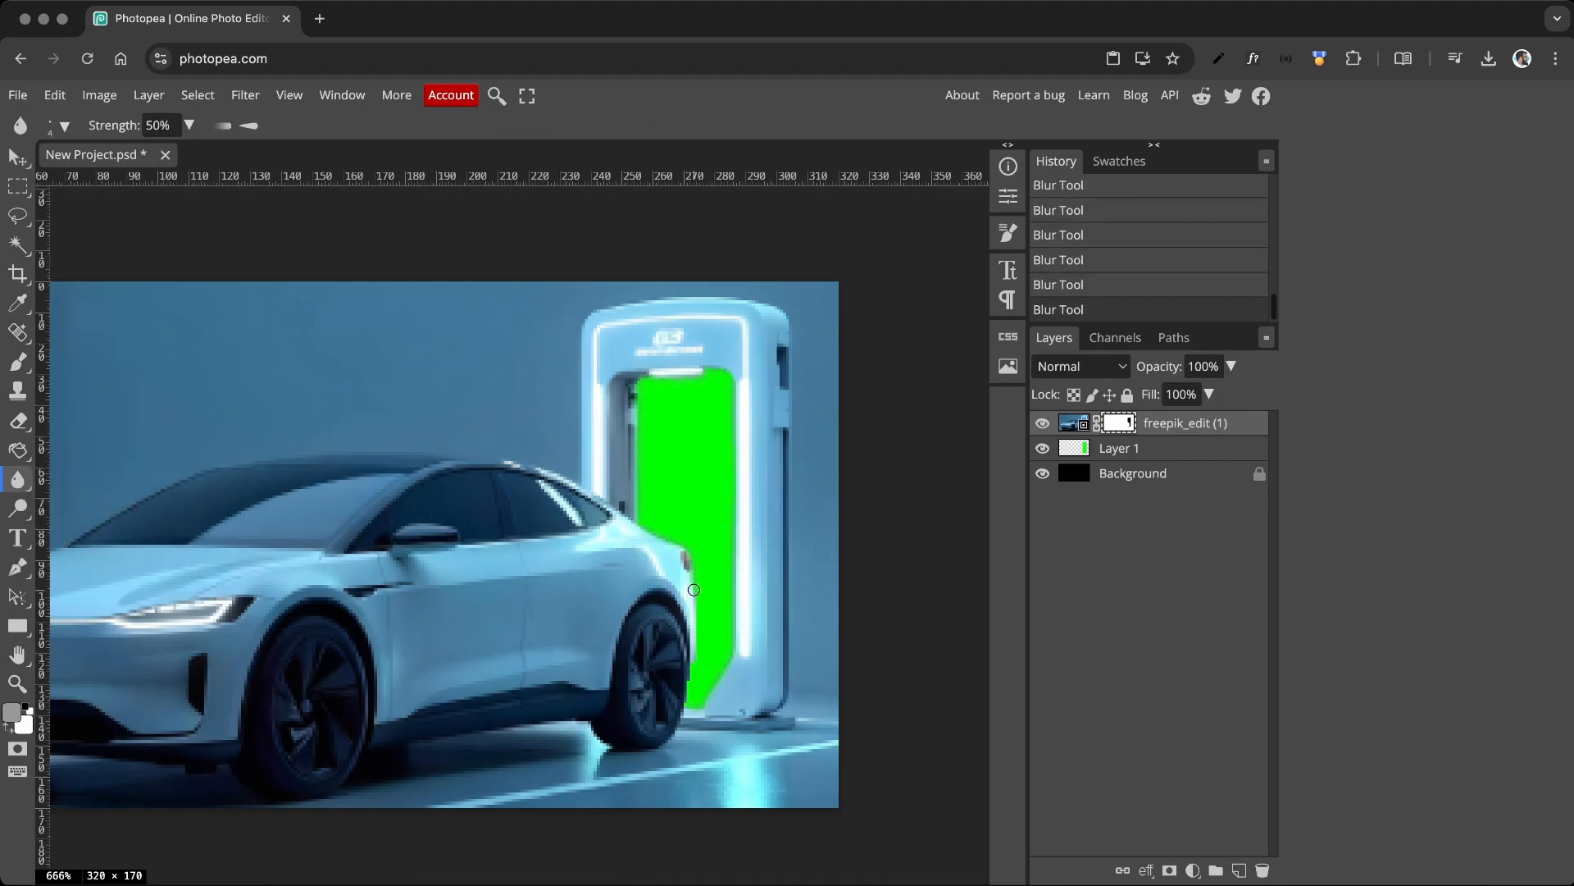
- Set up the Brush with white as the foreground color and a 10 px tip for retouching the mask
scroll(705, 558, down, 3)
scroll(695, 516, up, 5)
click(18, 361)
key(d)
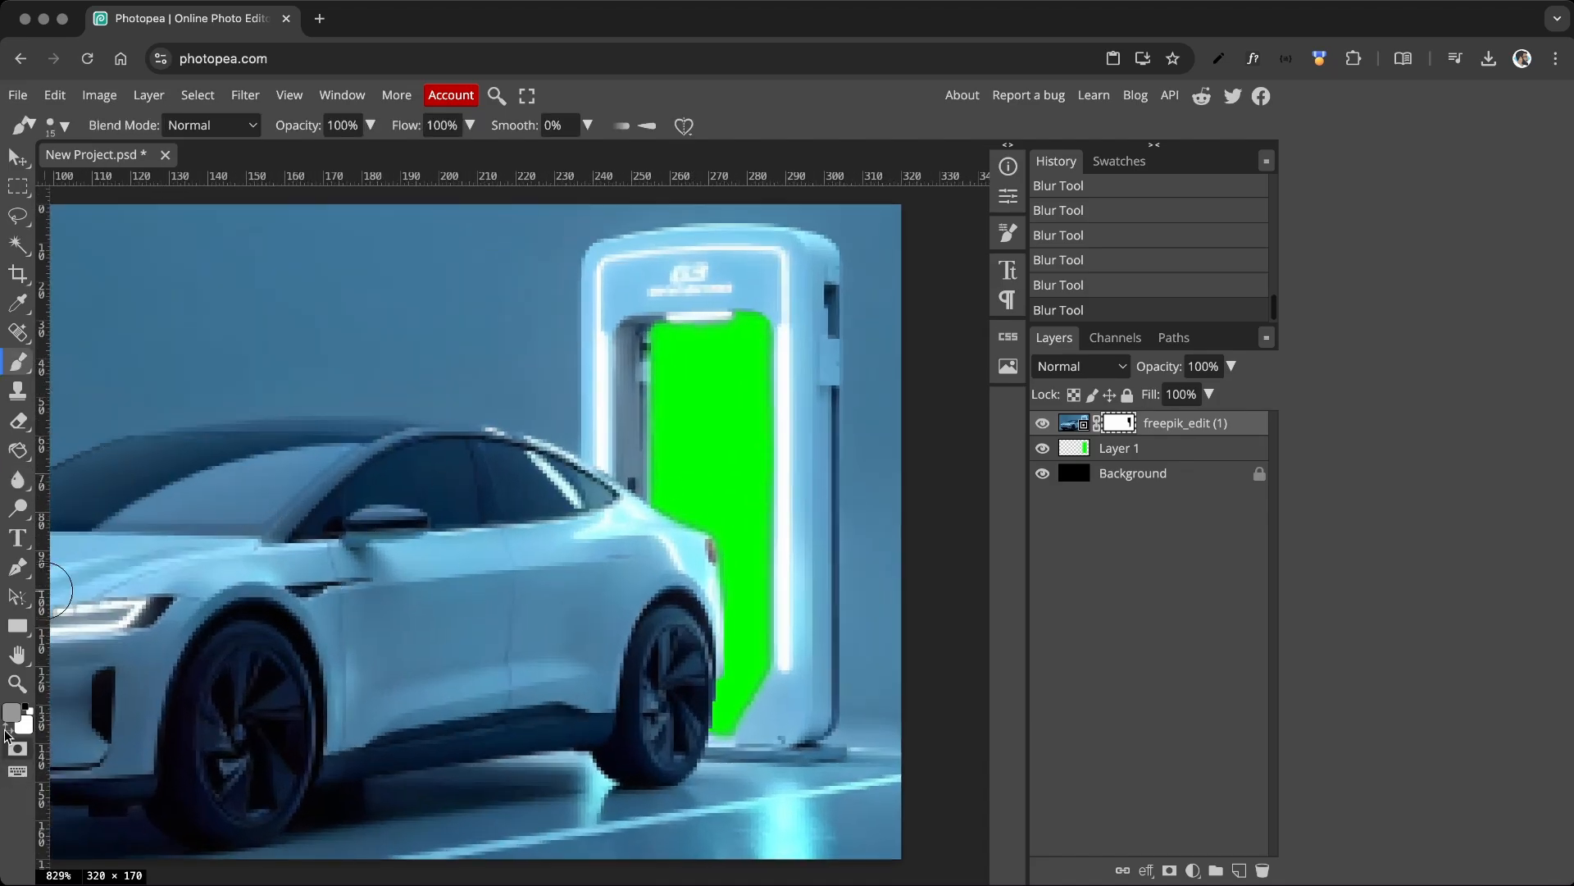
key(x)
right_click(683, 447)
click(829, 304)
key(bracketleft)
key(bracketleft)
key(bracketleft)
key(bracketleft)
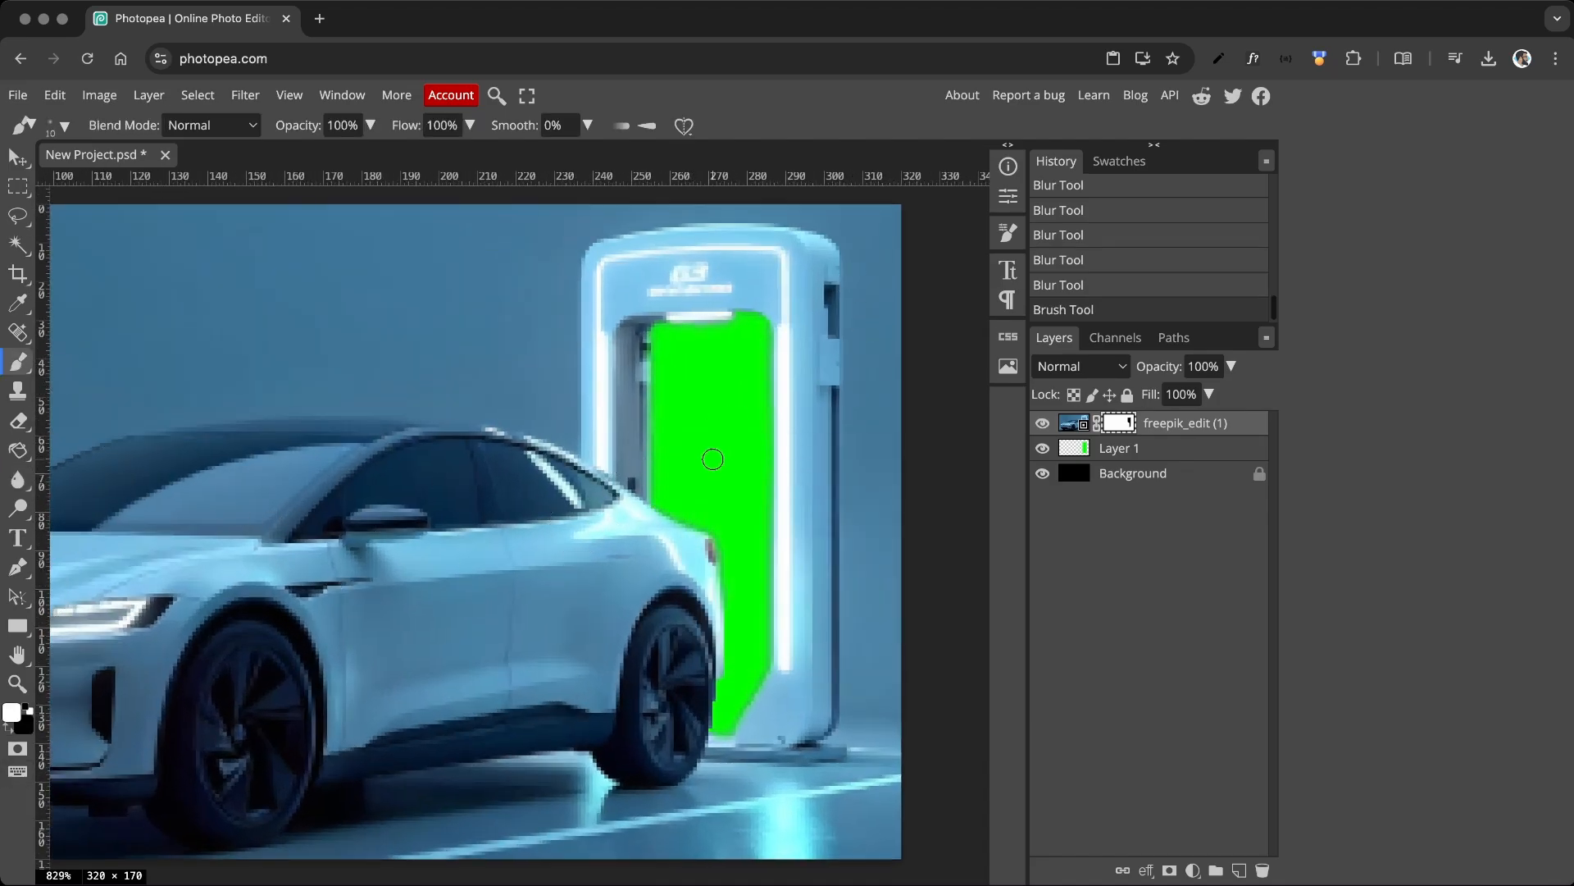
- Try painting white on the mask along the car's rear edge beside the green area, and undo the strokes
click(675, 505)
key(super+z)
scroll(678, 522, up, 2)
mouse_move(675, 523)
mouse_down()
mouse_move(710, 485)
mouse_move(744, 617)
mouse_up()
key(super+z)
- Switch the brush color to black and touch up the mask at the car's rear edge beside the green area
click(5, 731)
click(744, 607)
key(bracketleft)
scroll(747, 484, down, 2)
scroll(748, 486, down, 8)
scroll(726, 408, up, 4)
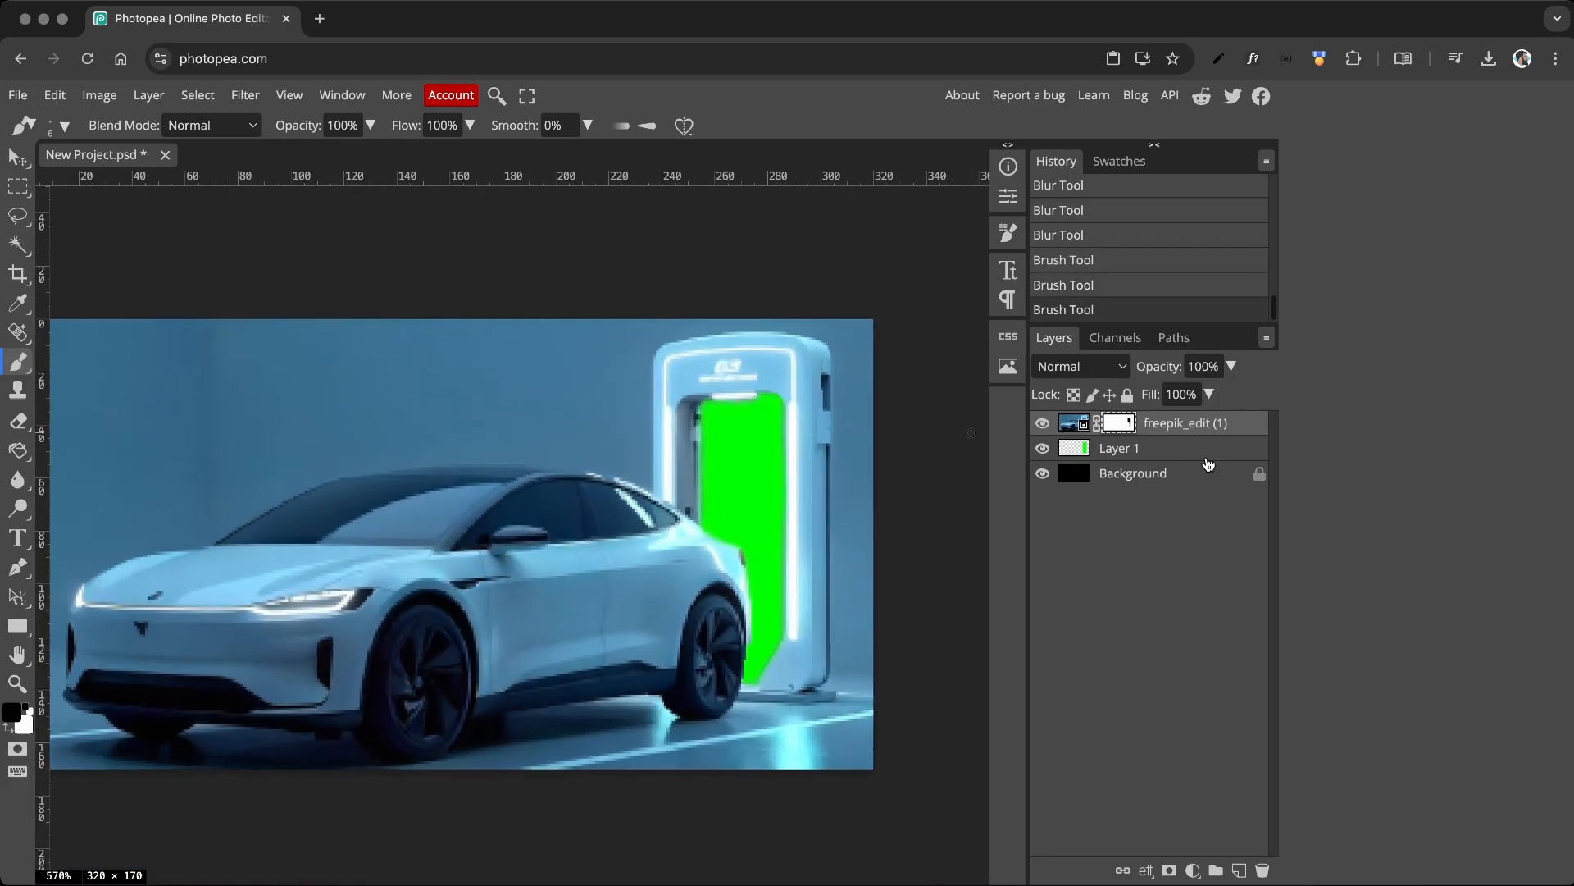
- Add a new top layer and draw a closed Pen path around the upper part of the opening with a diagonal lower edge
click(1239, 871)
click(18, 567)
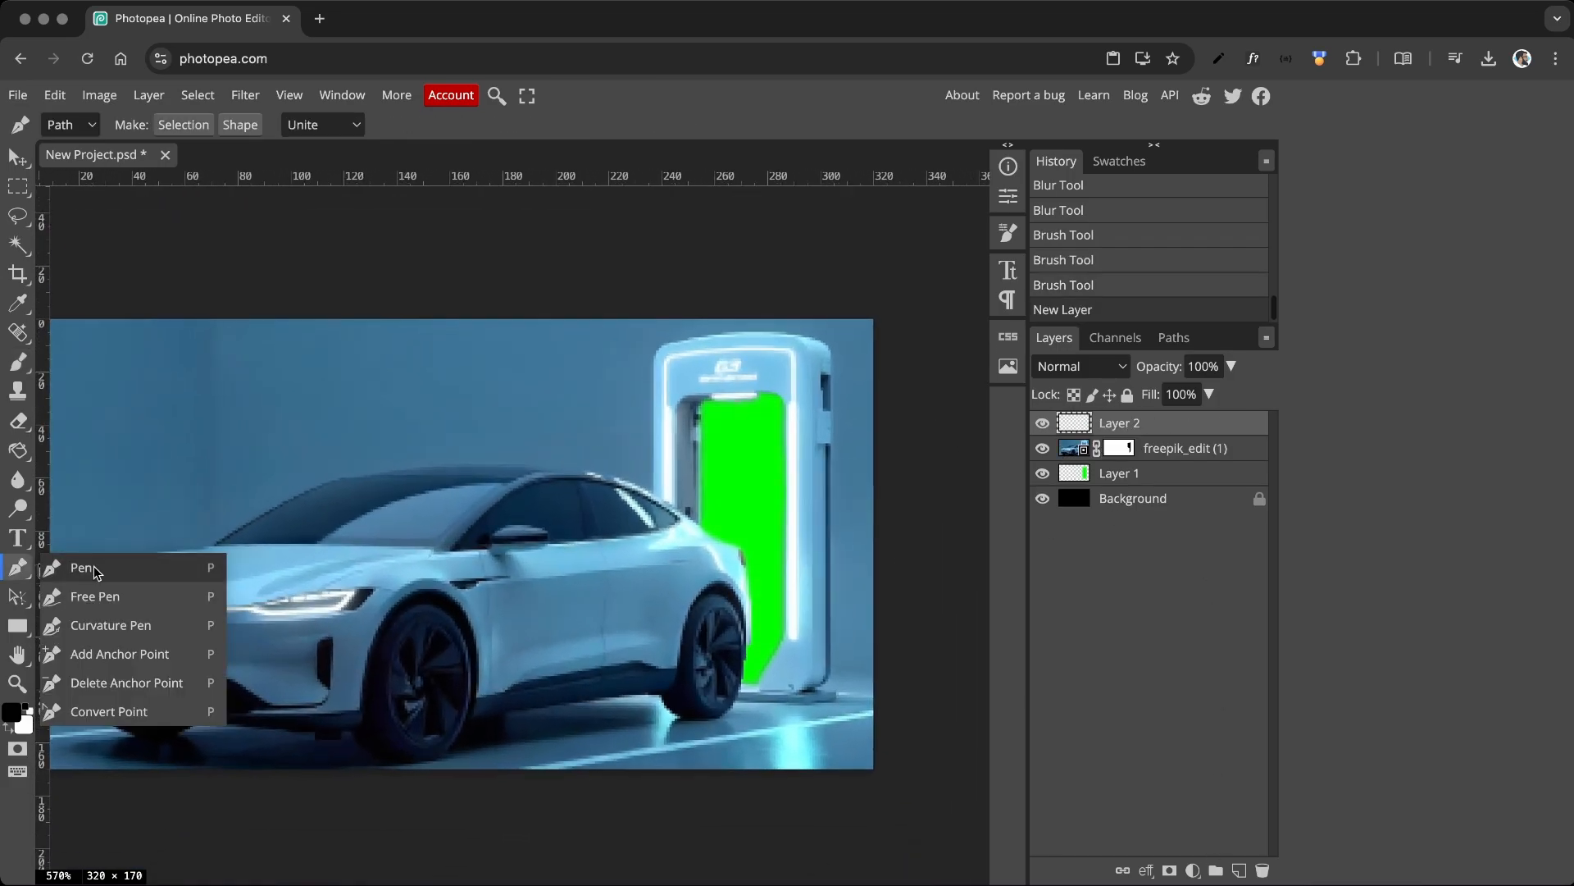
click(85, 568)
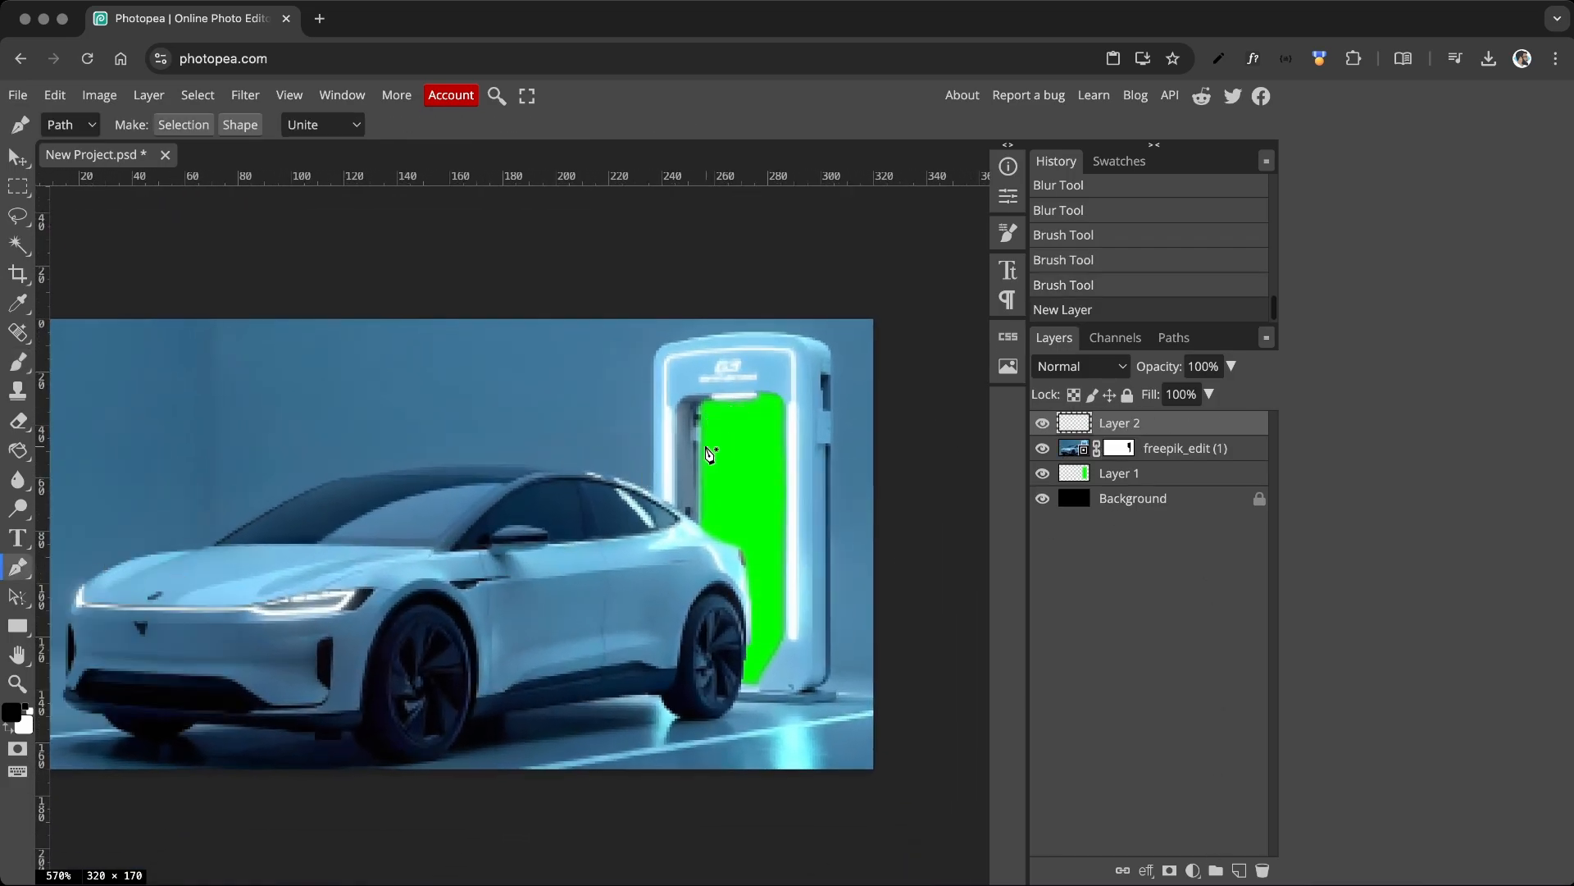
click(677, 457)
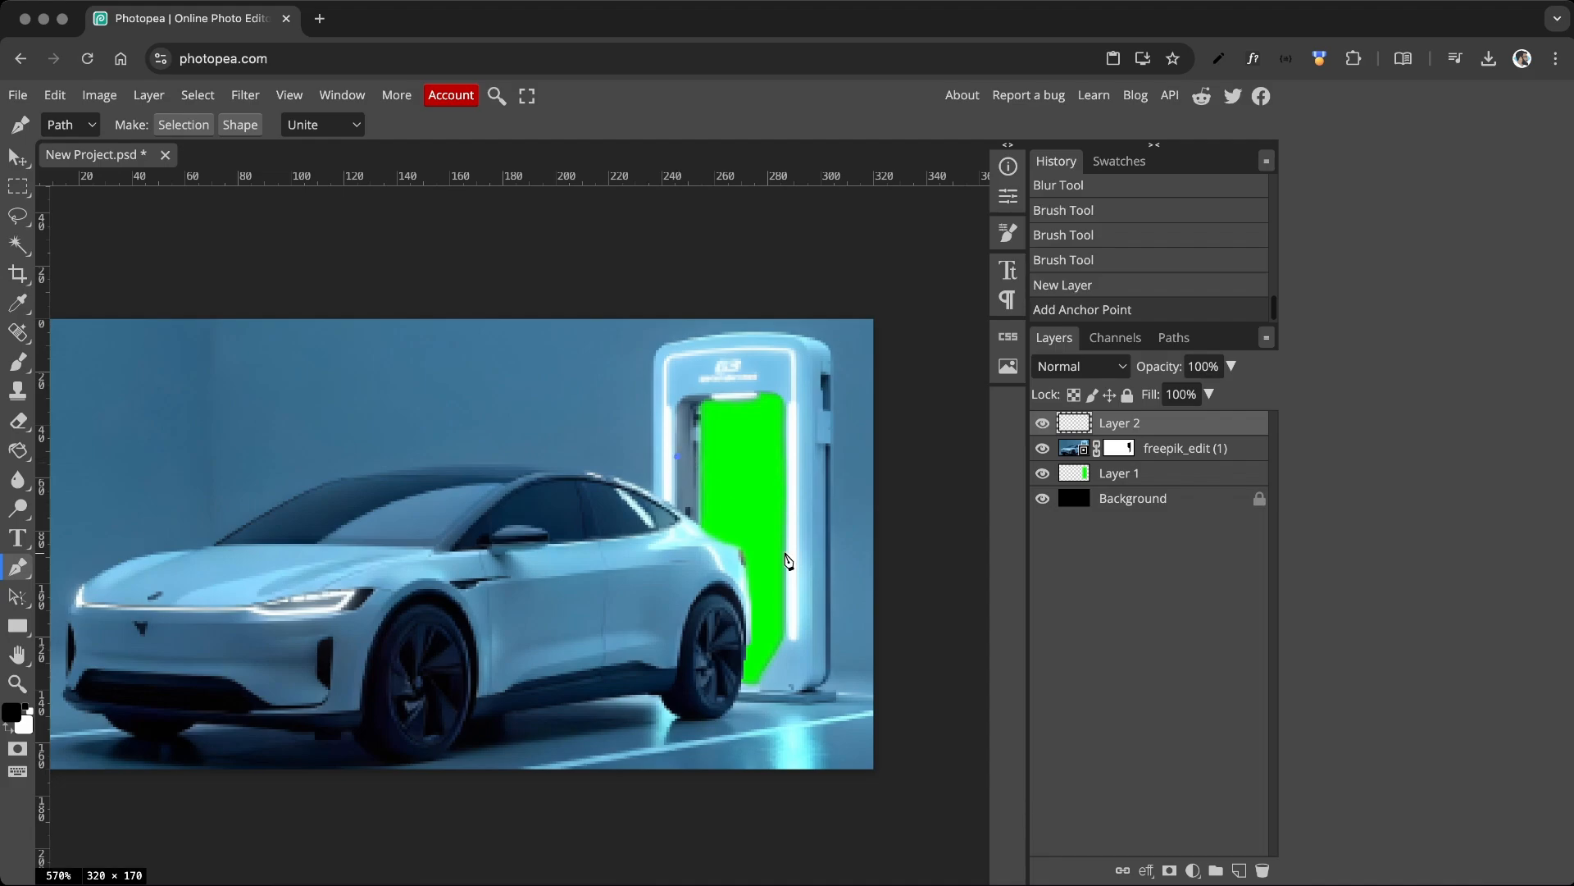
click(785, 558)
click(786, 401)
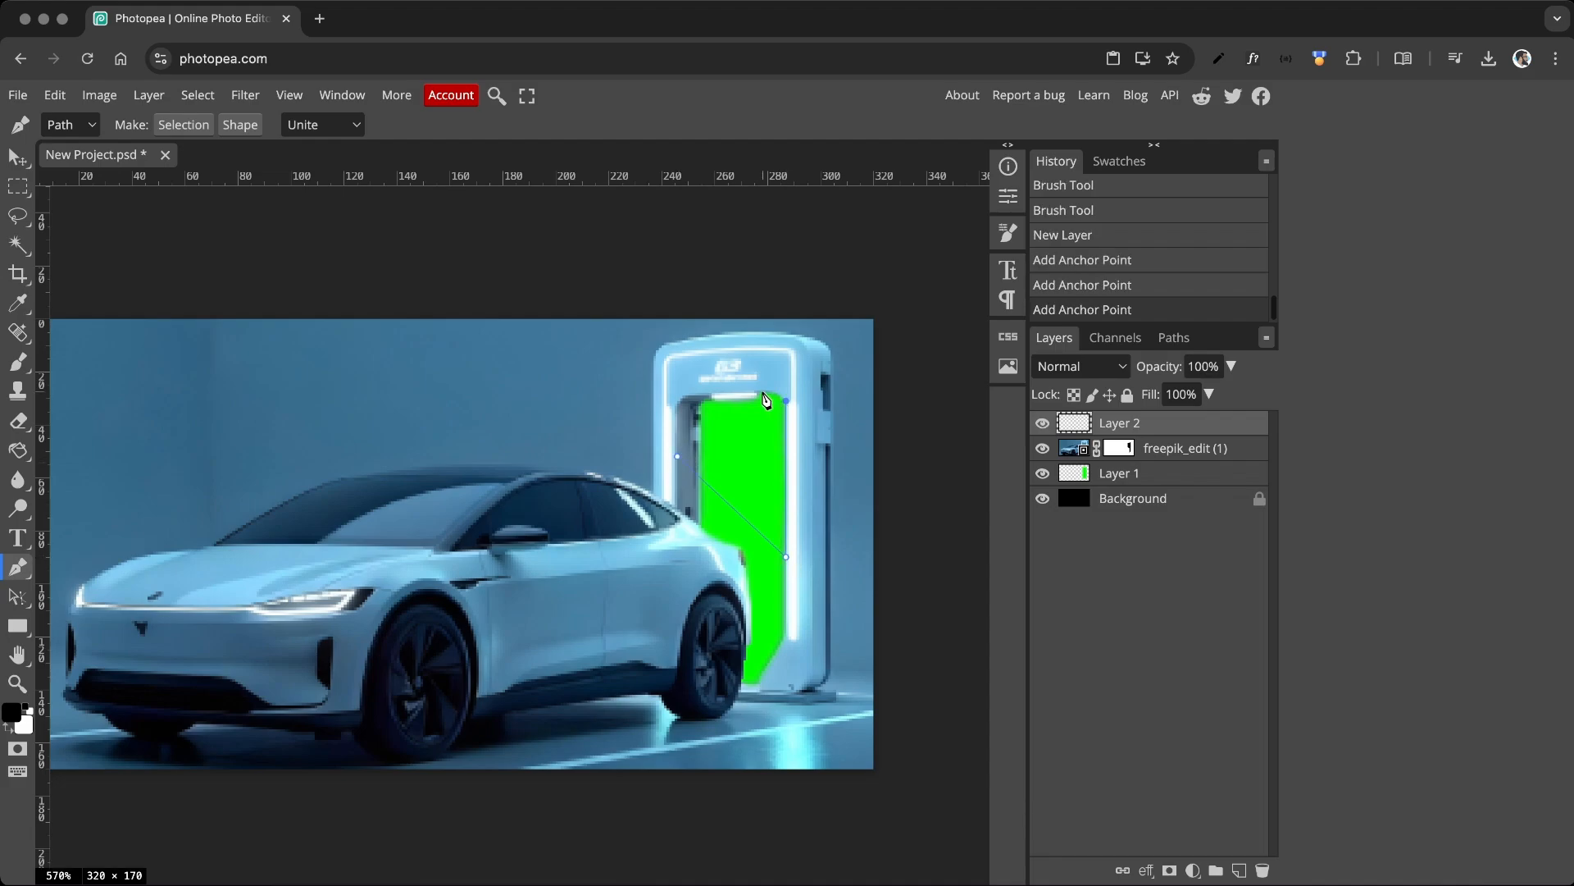
drag(762, 391, 777, 389)
click(693, 396)
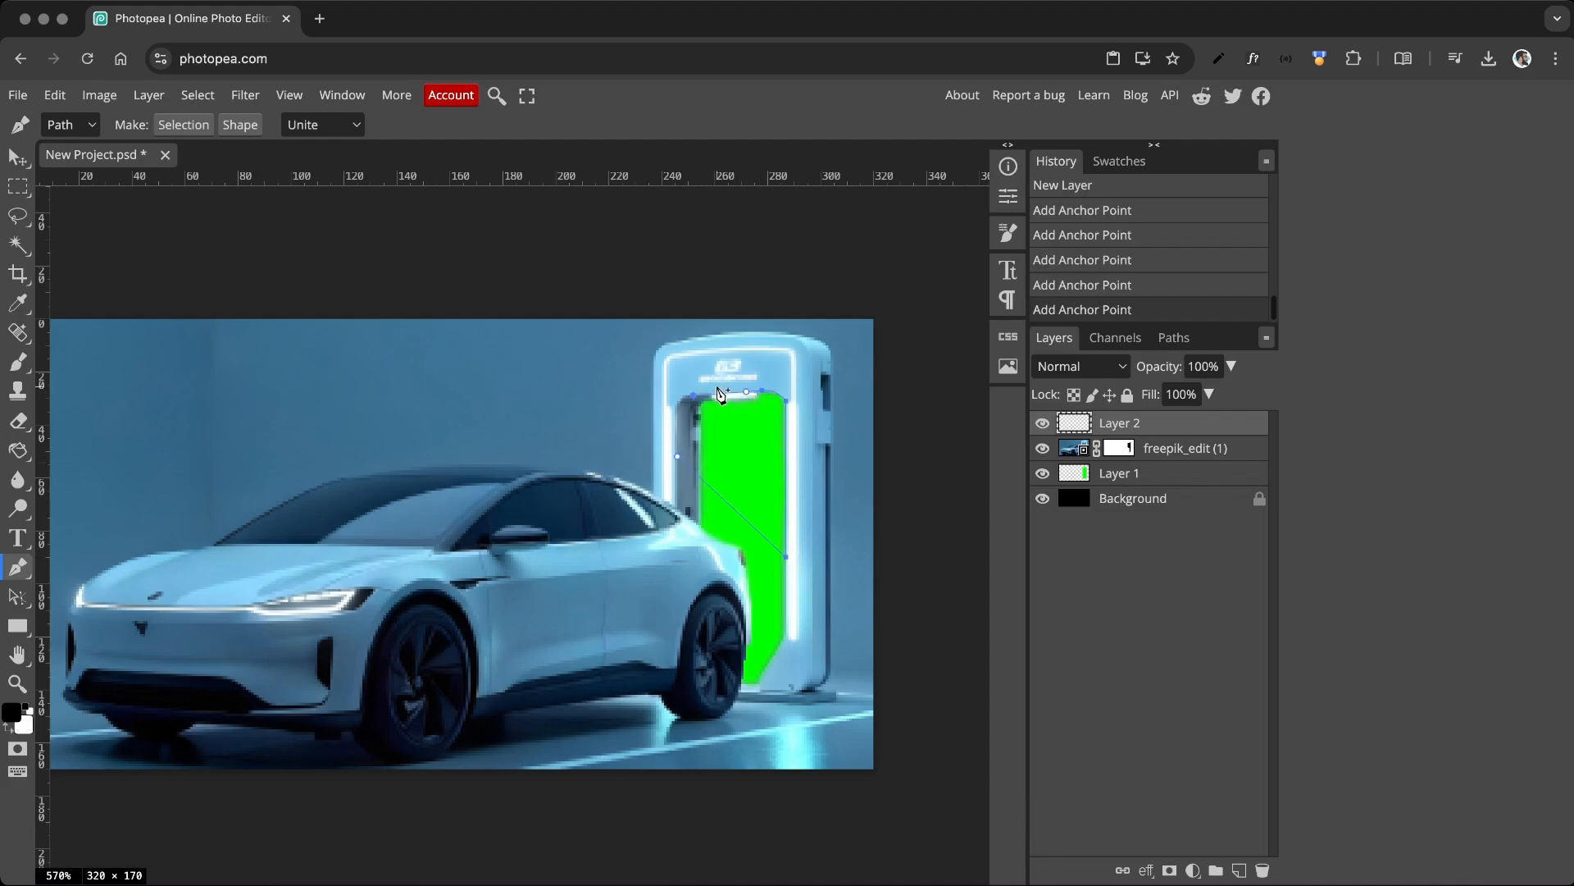
click(677, 457)
- Convert the path to a selection, fill it with white using the Paint Bucket, and deselect
right_click(700, 443)
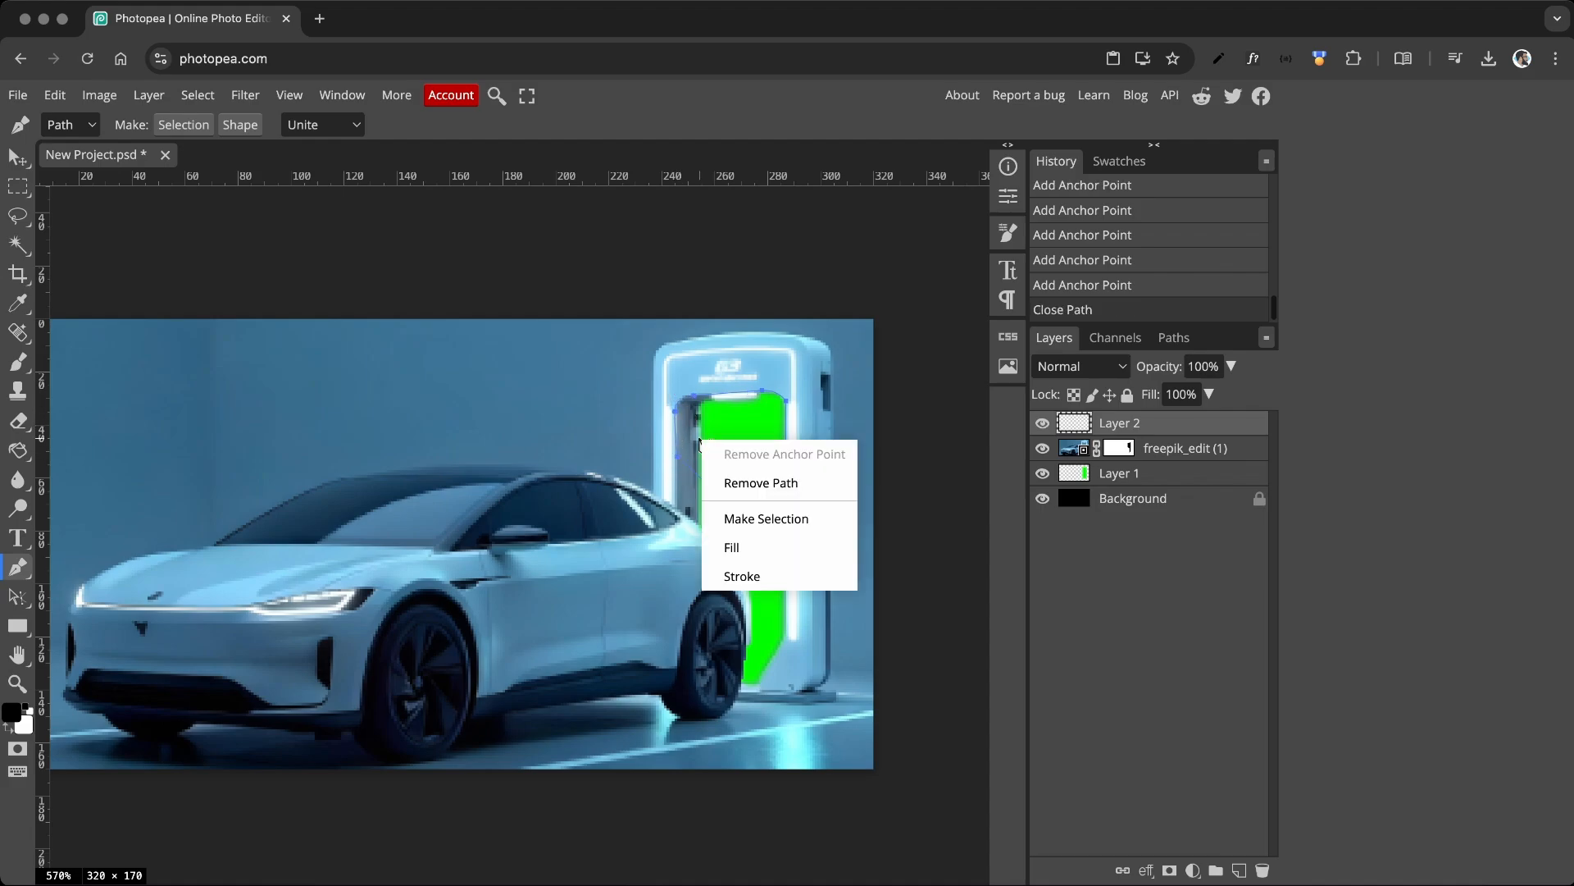
click(783, 517)
click(240, 337)
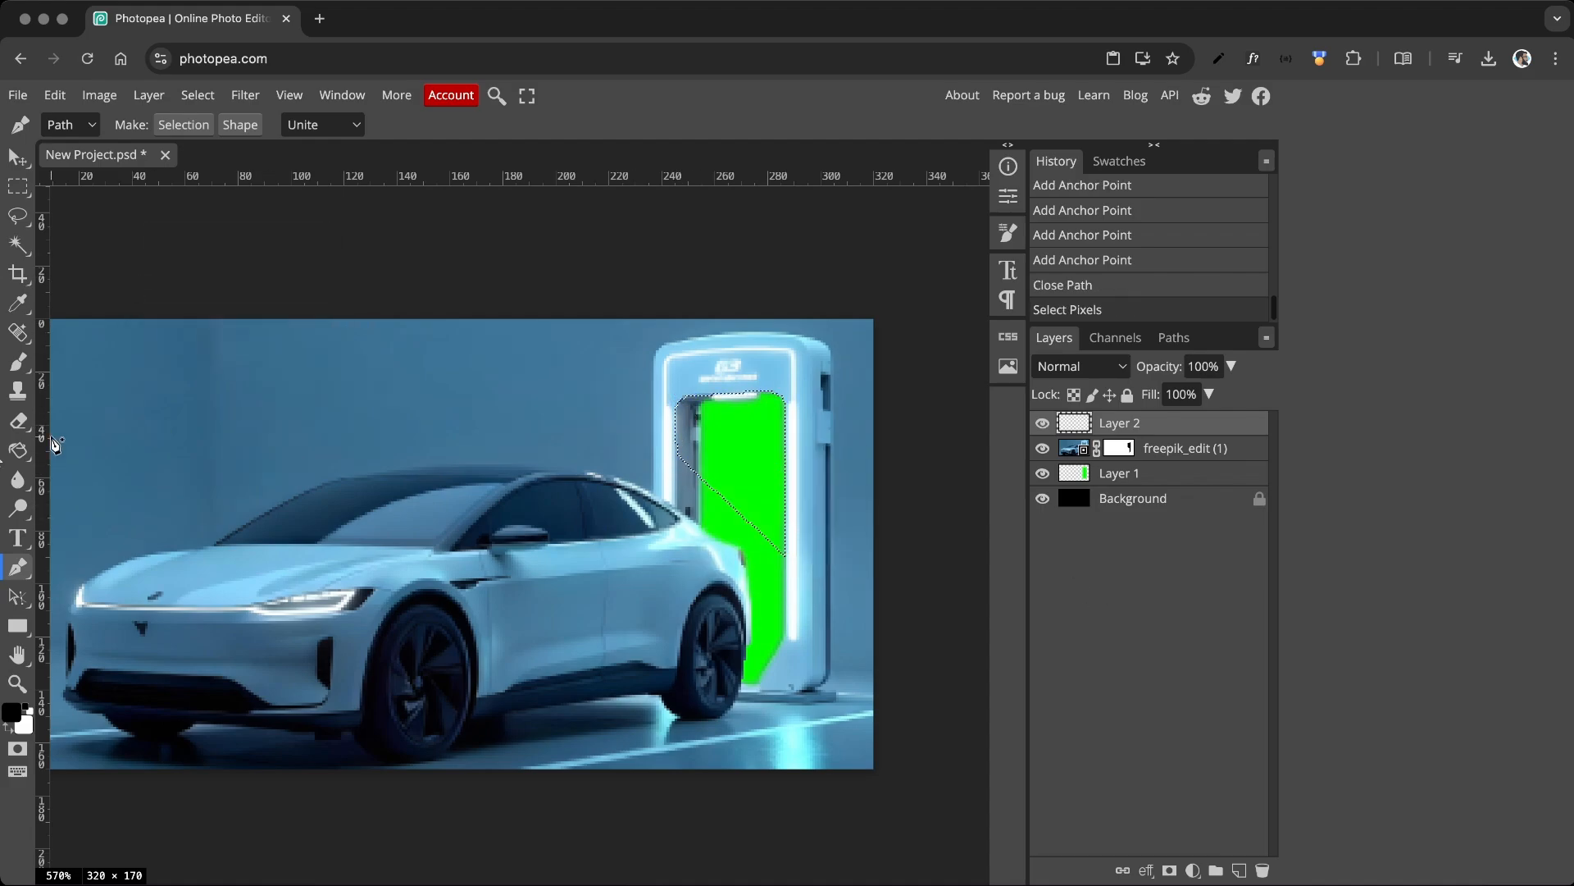
click(18, 450)
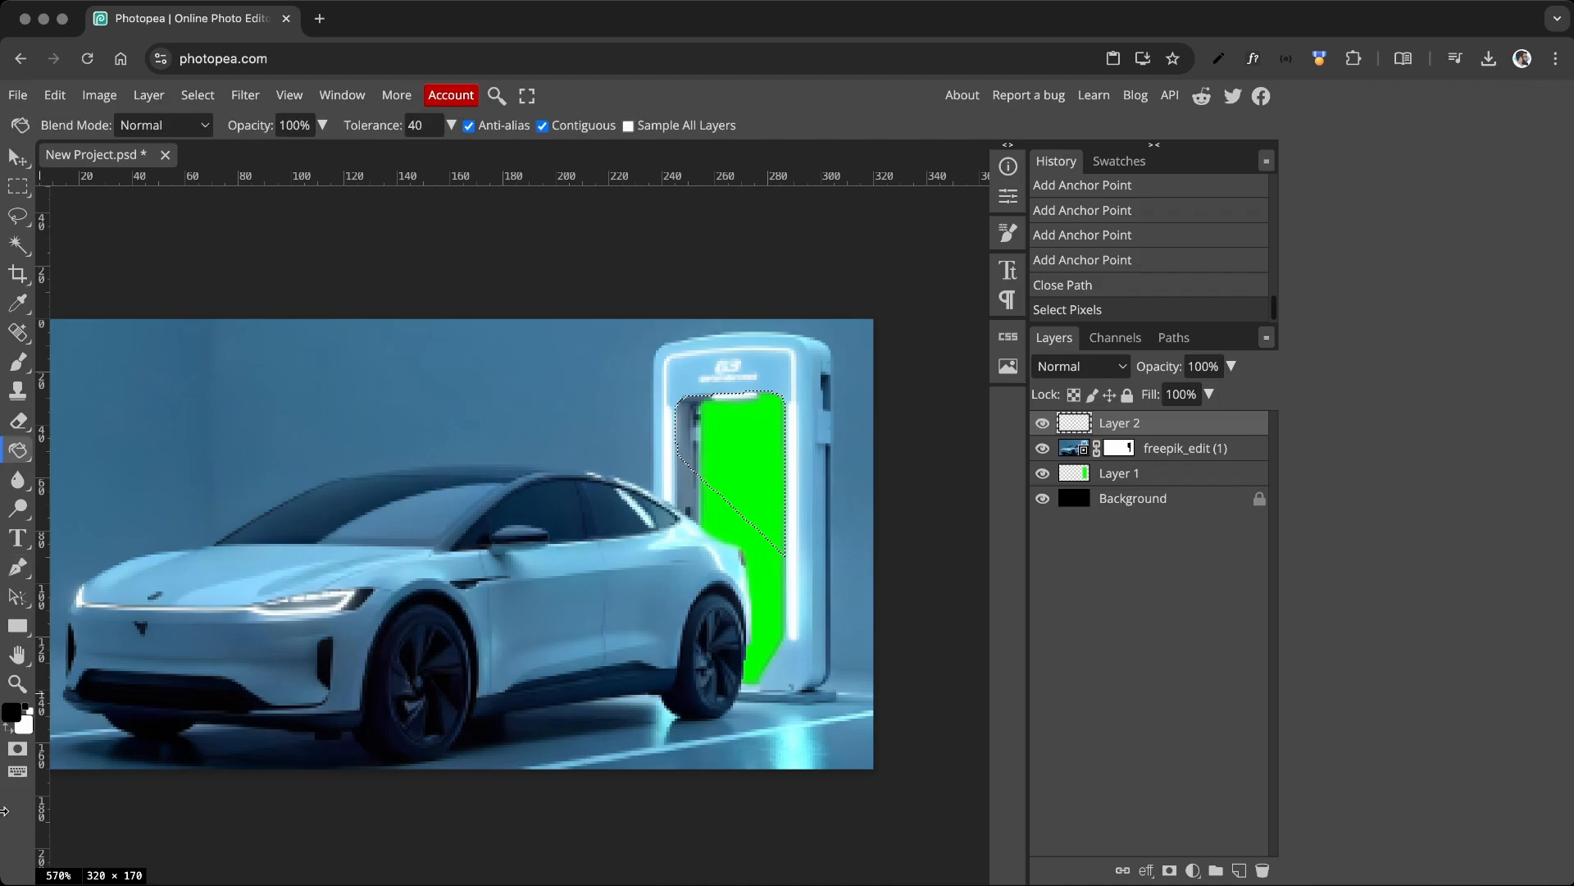
click(9, 735)
click(763, 466)
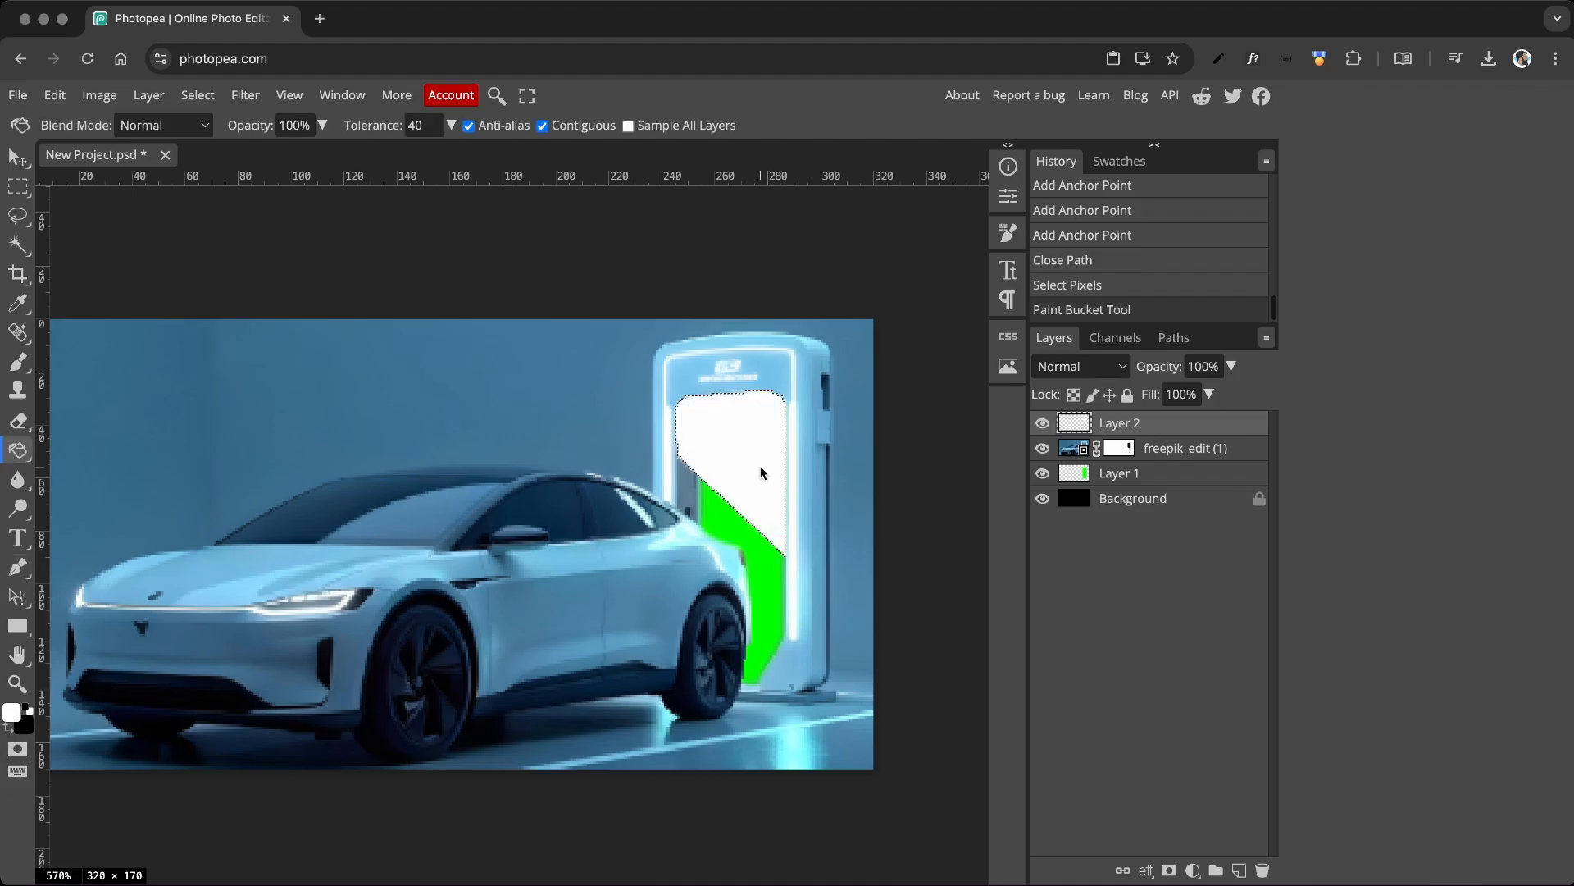
key(ctrl+d)
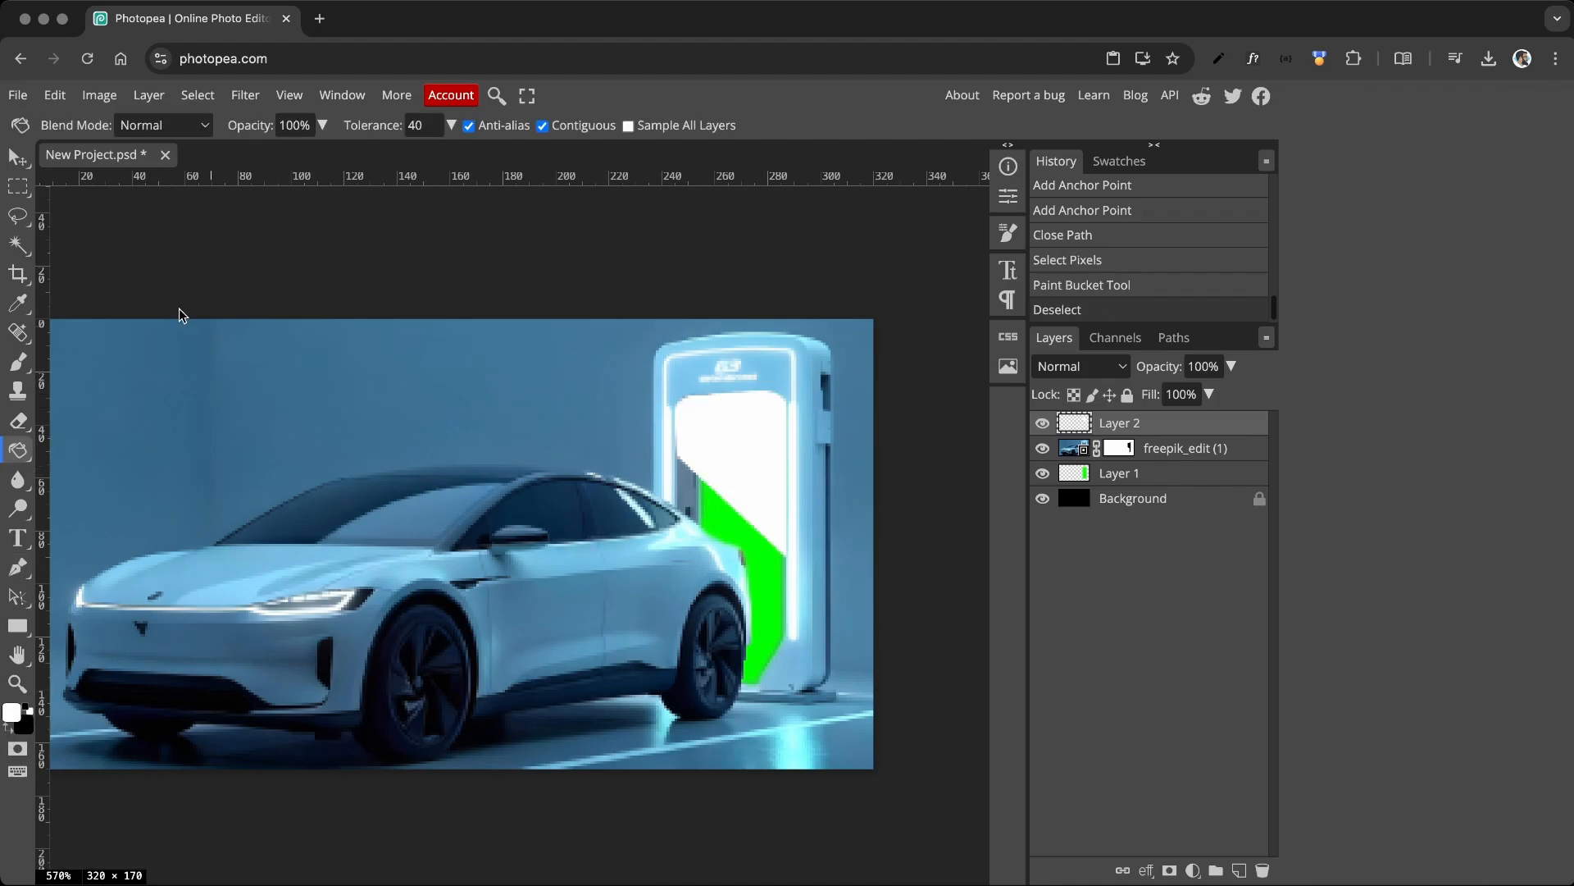
- Lower the opacity of the white reflection layer to 43%
click(18, 156)
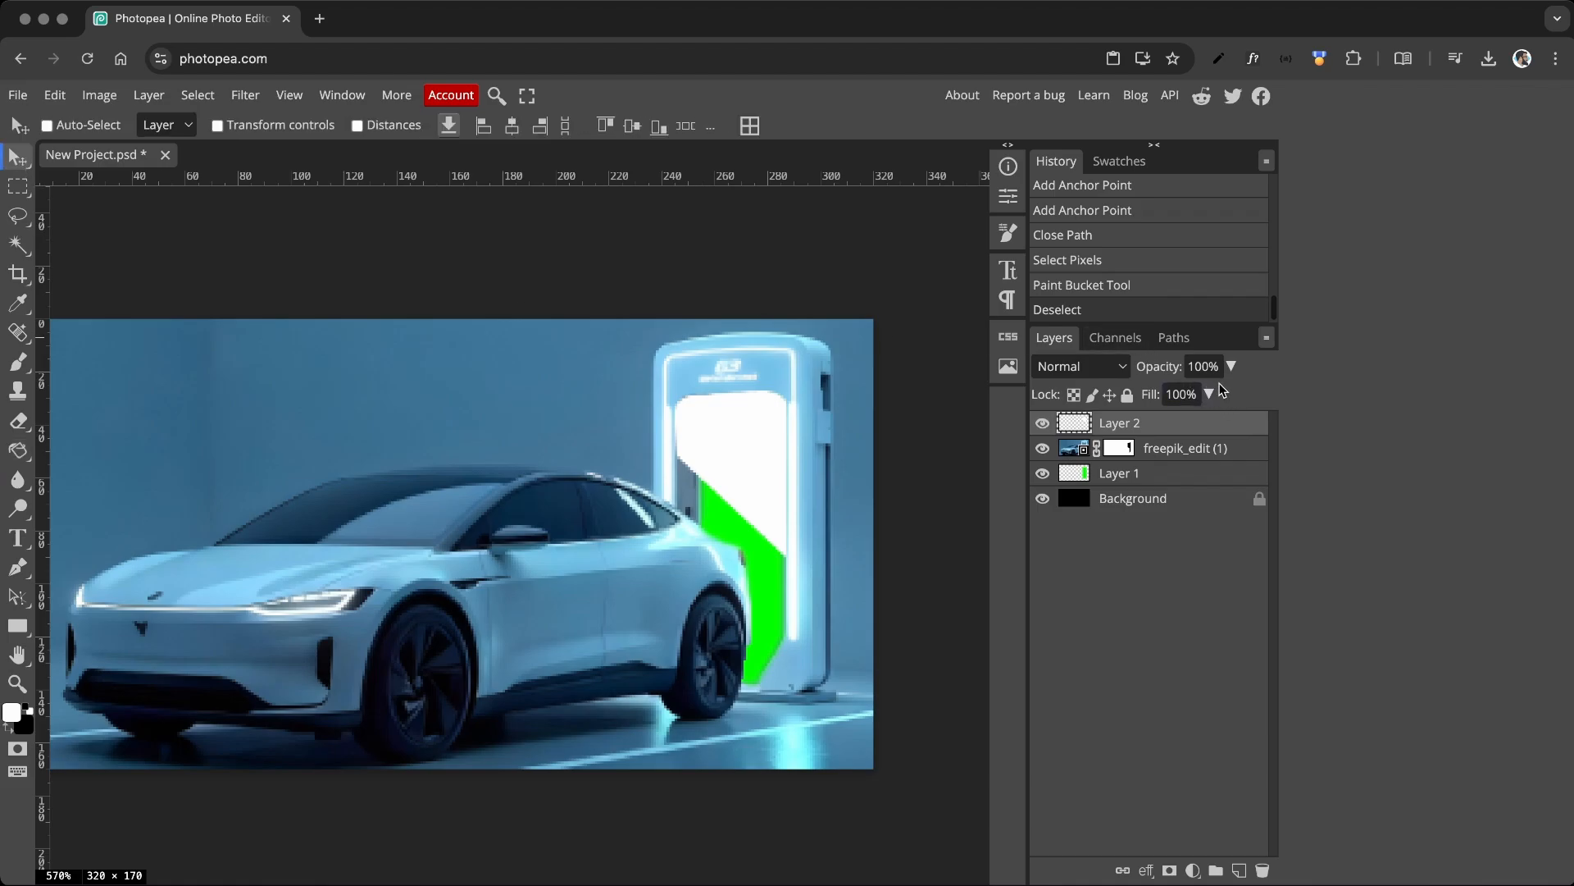
click(1231, 366)
drag(1234, 394, 1181, 395)
- Hide the green Layer 1 and fill the Background layer with the blue sampled from the wall above the car
click(1042, 473)
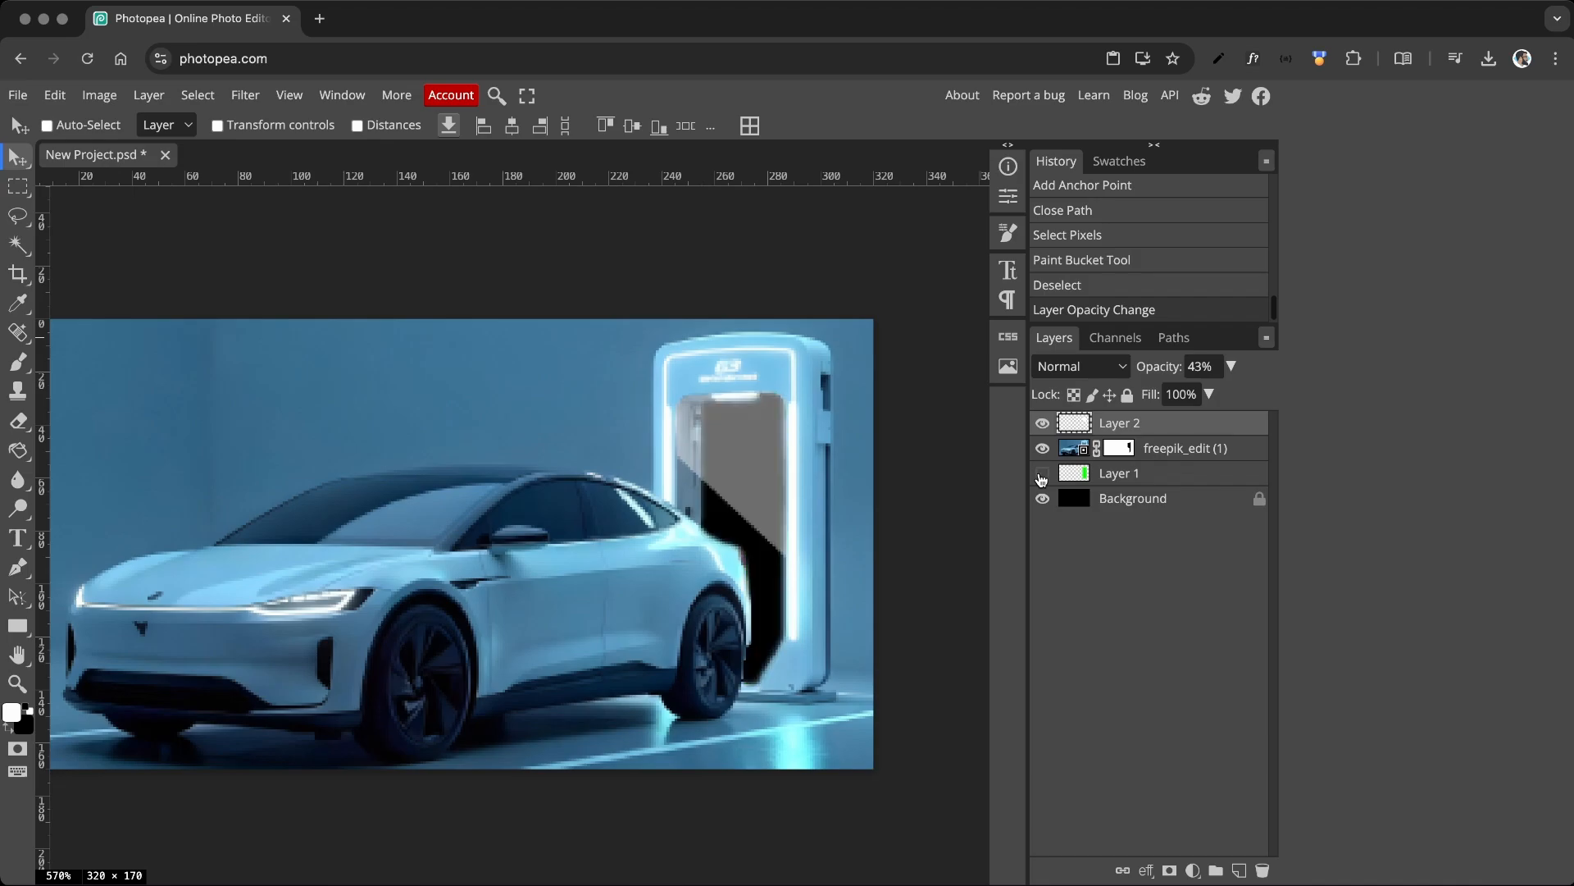
click(1132, 498)
click(18, 303)
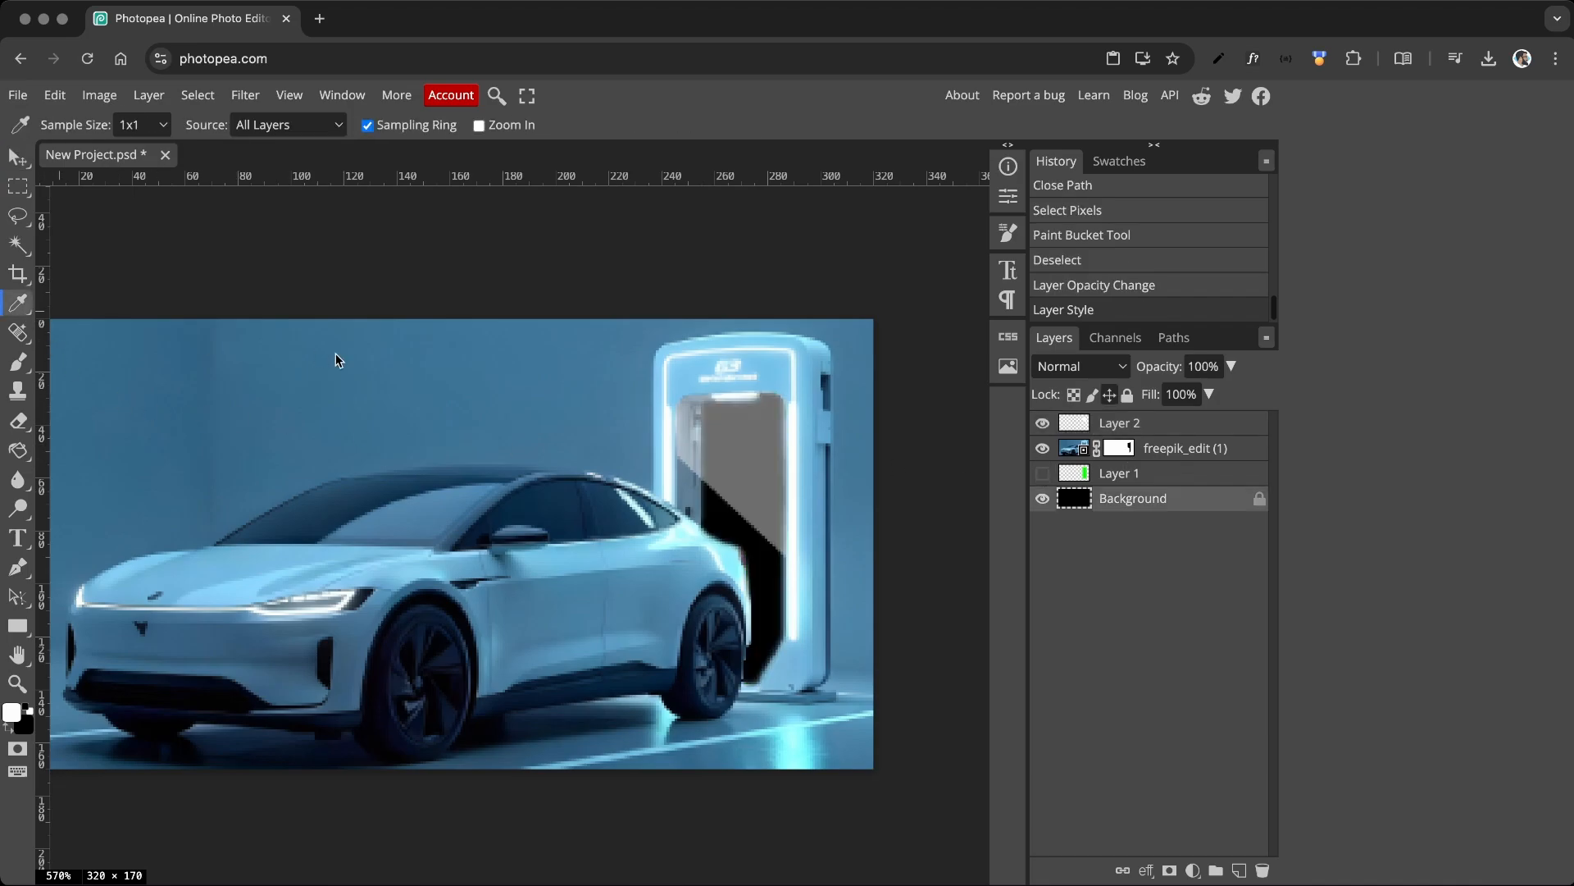
click(590, 402)
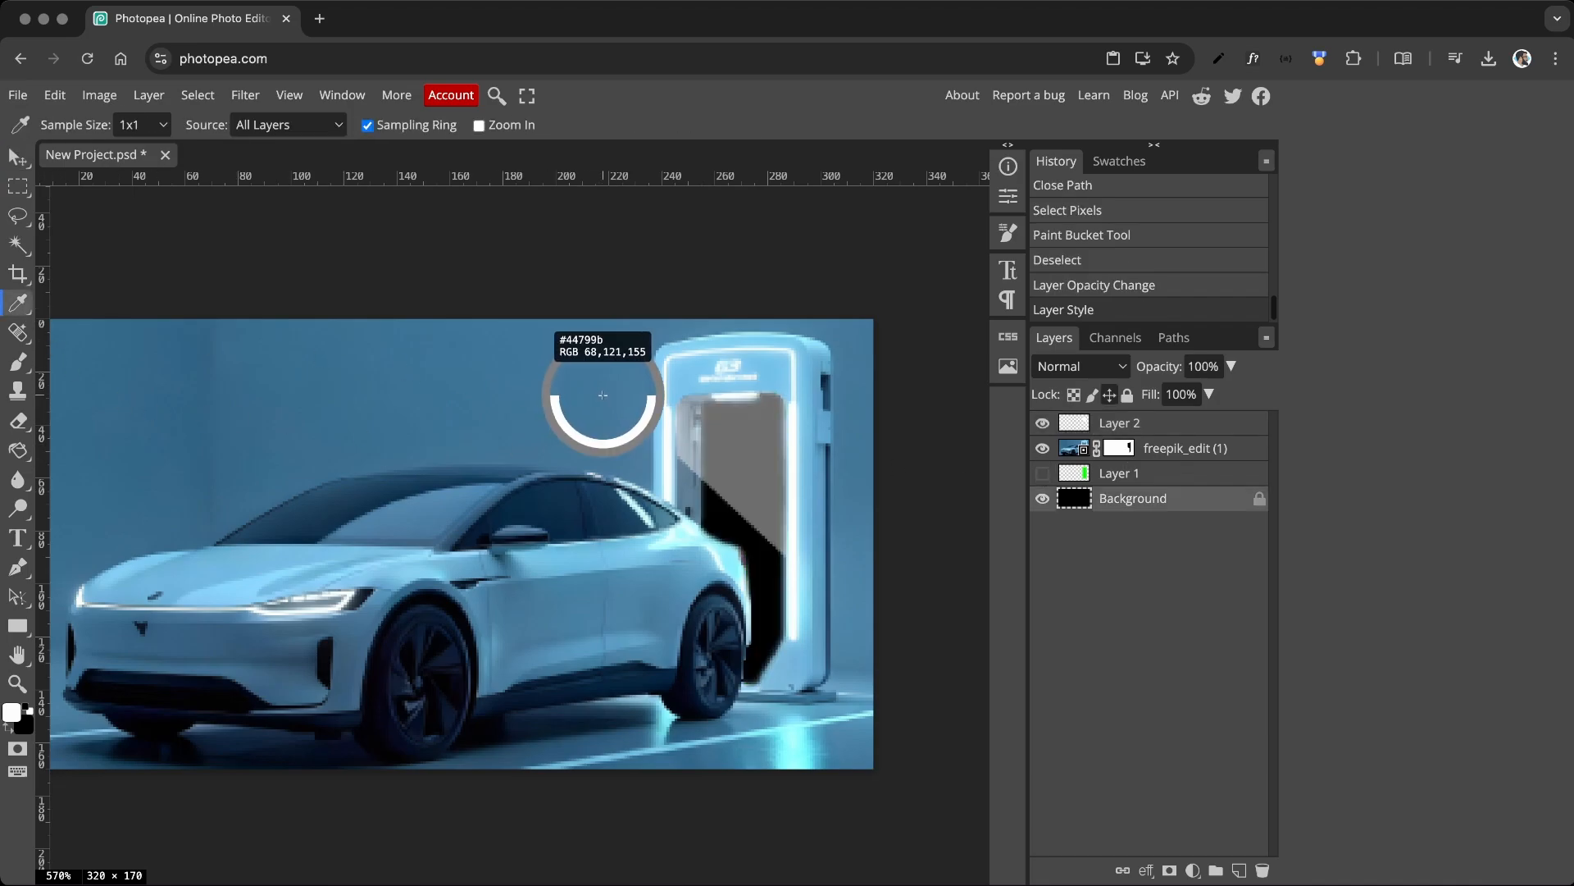
click(18, 452)
click(755, 483)
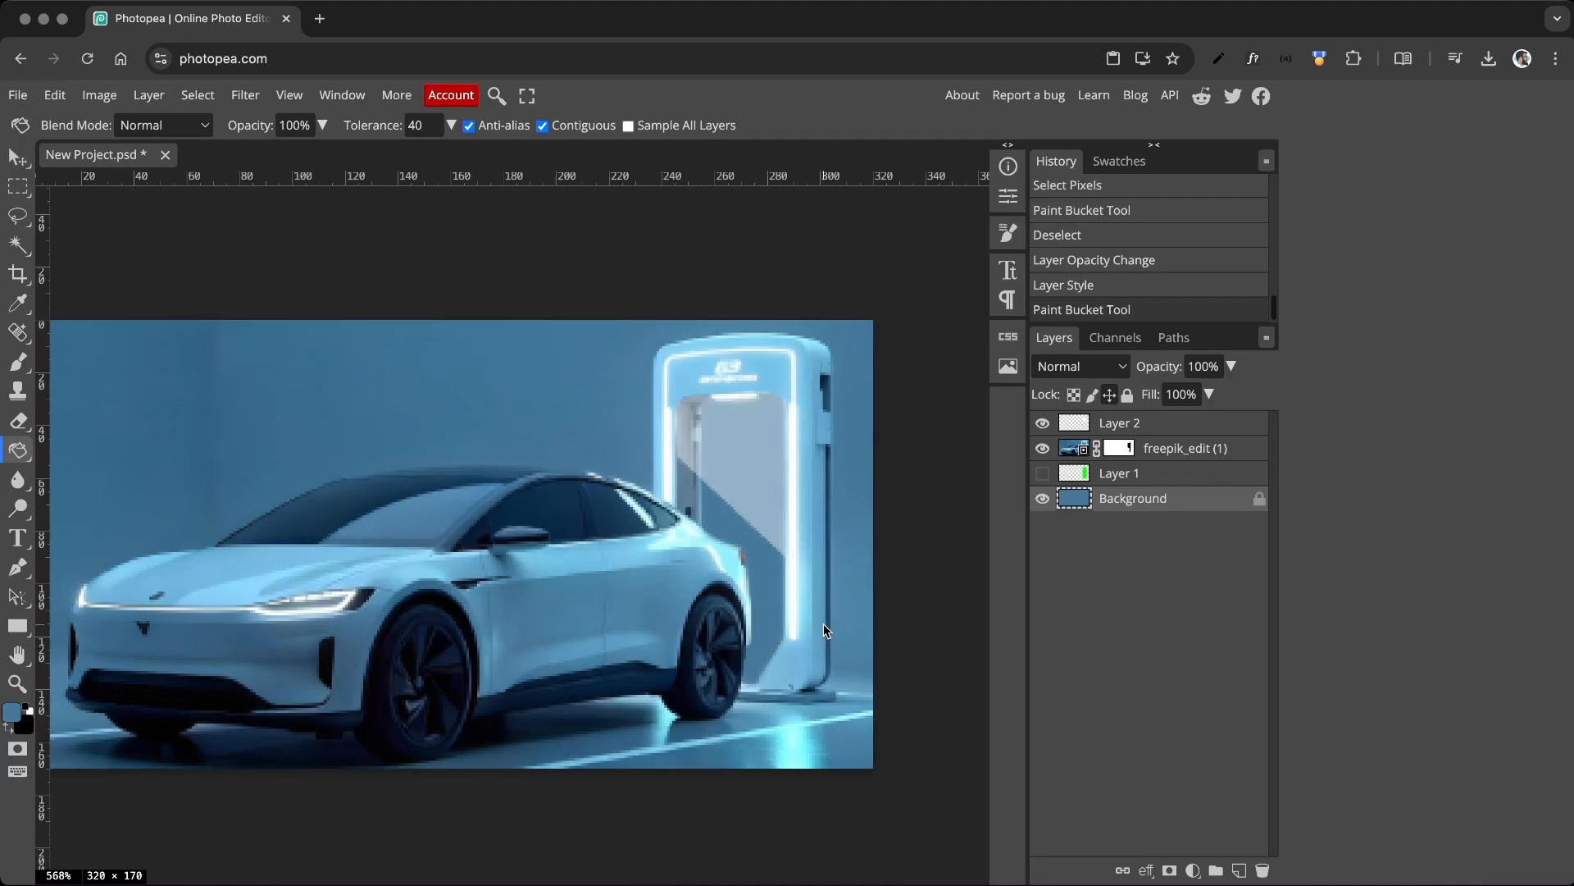
scroll(823, 623, down, 2)
- Merge the white reflection layer (Layer 2) with the freepik_edit (1) car image layer
click(1152, 425)
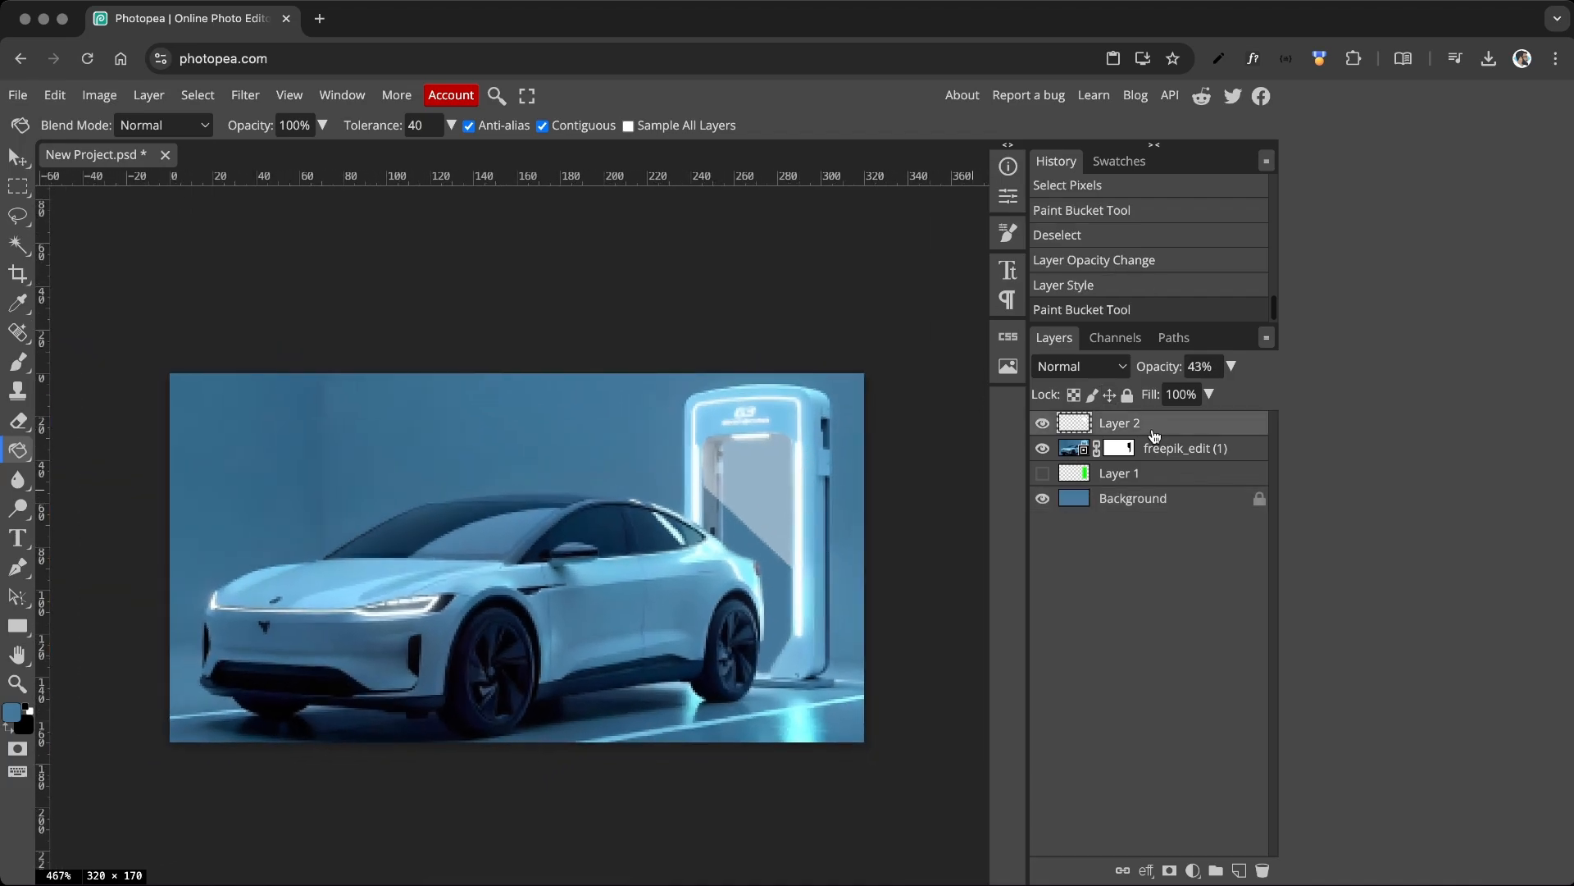
click(1184, 457)
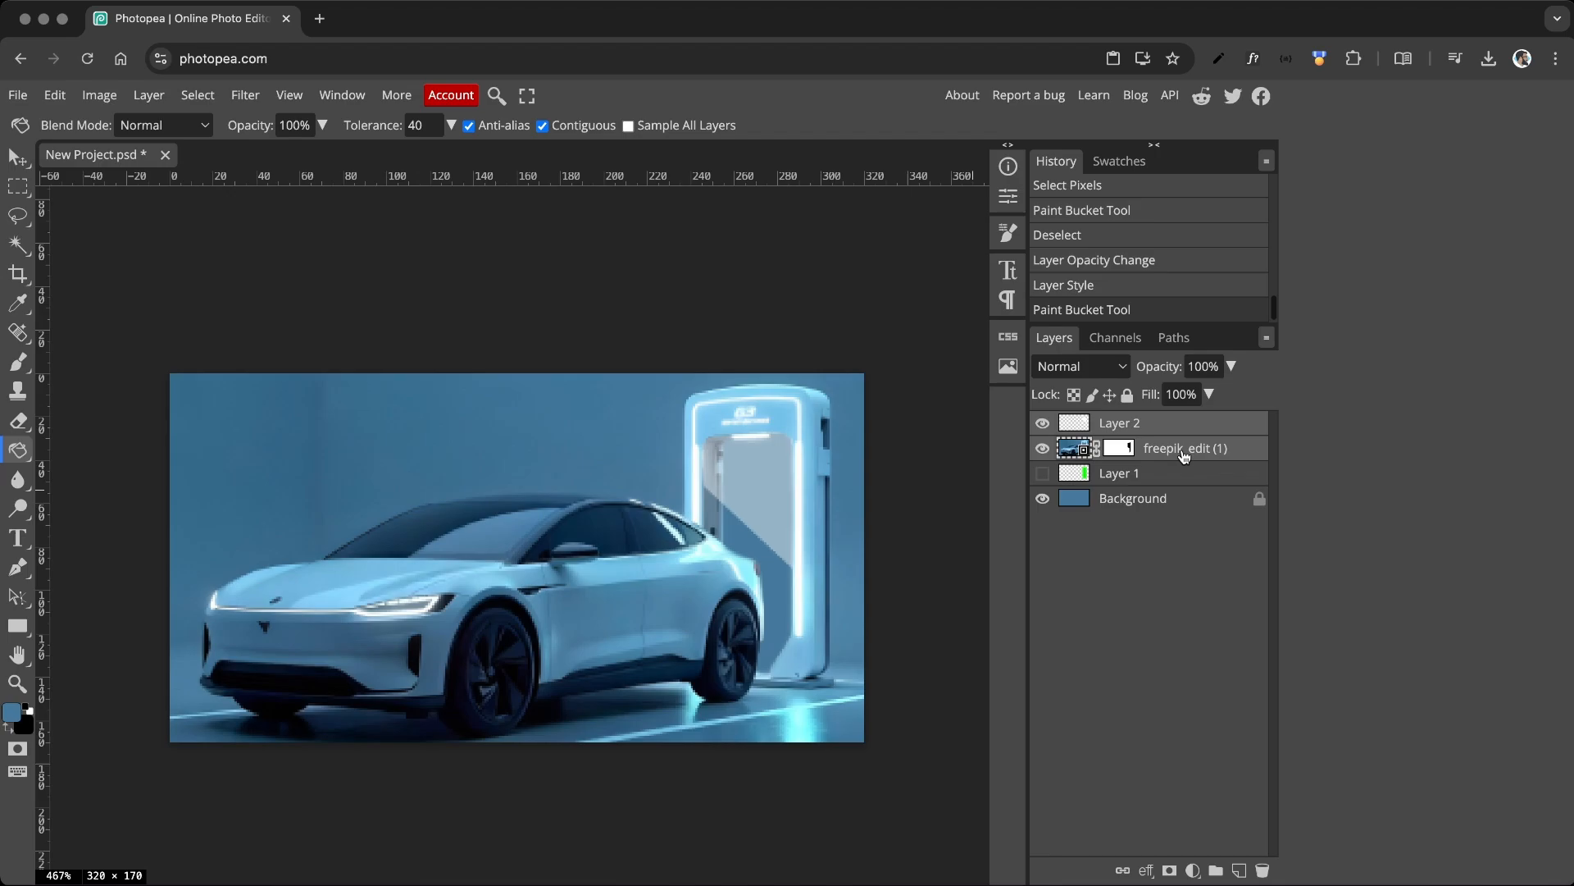
right_click(1184, 457)
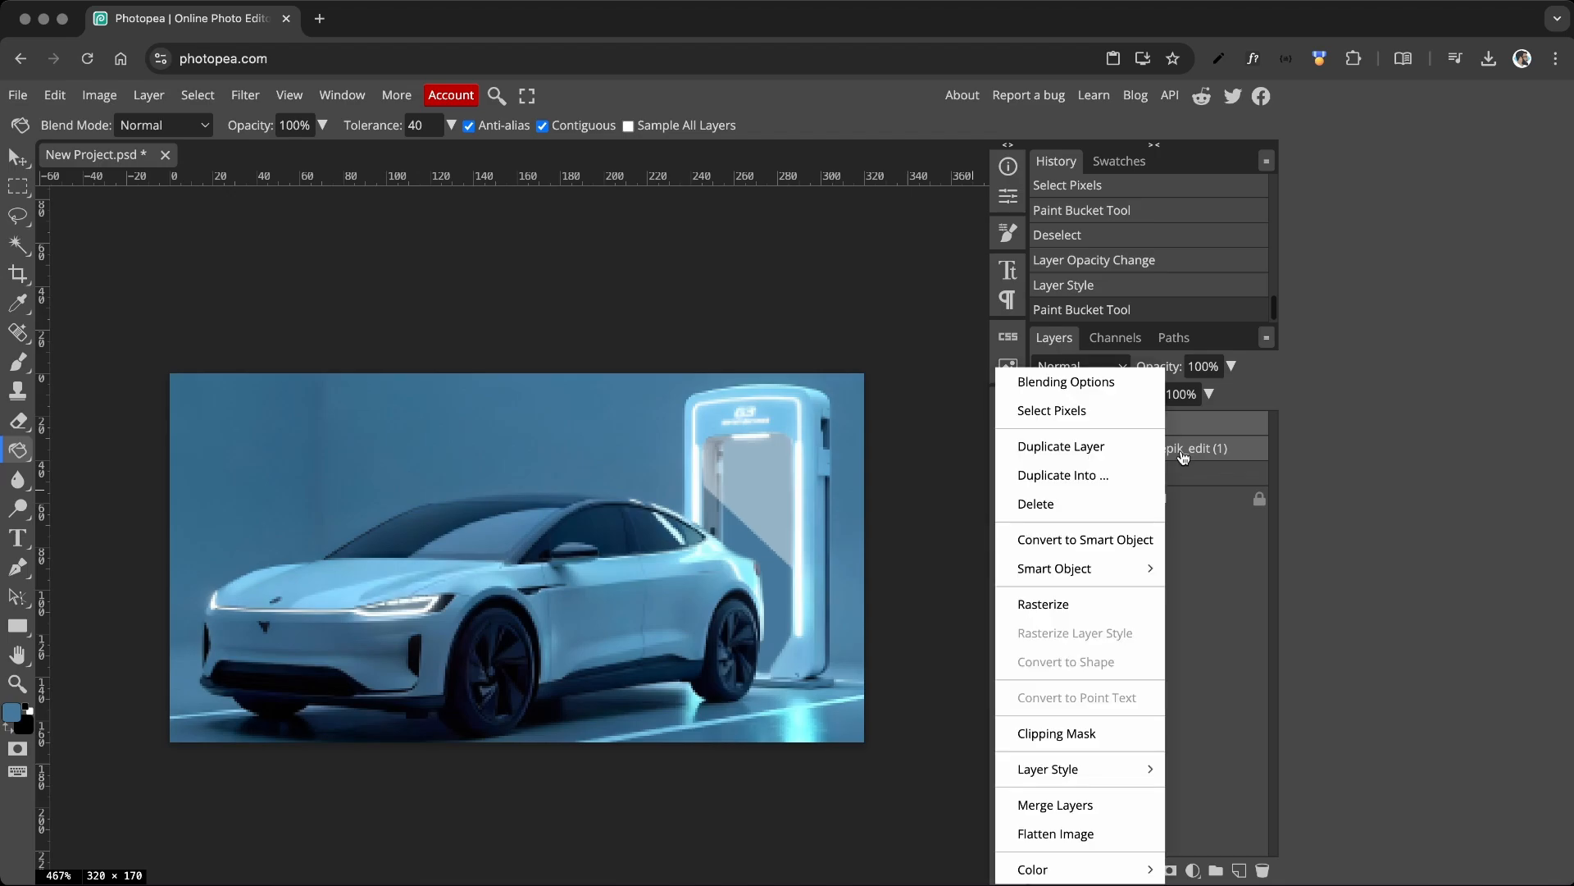
click(1092, 805)
- Delete the hidden green Layer 1 and unlock the Background layer
click(1133, 451)
key(Delete)
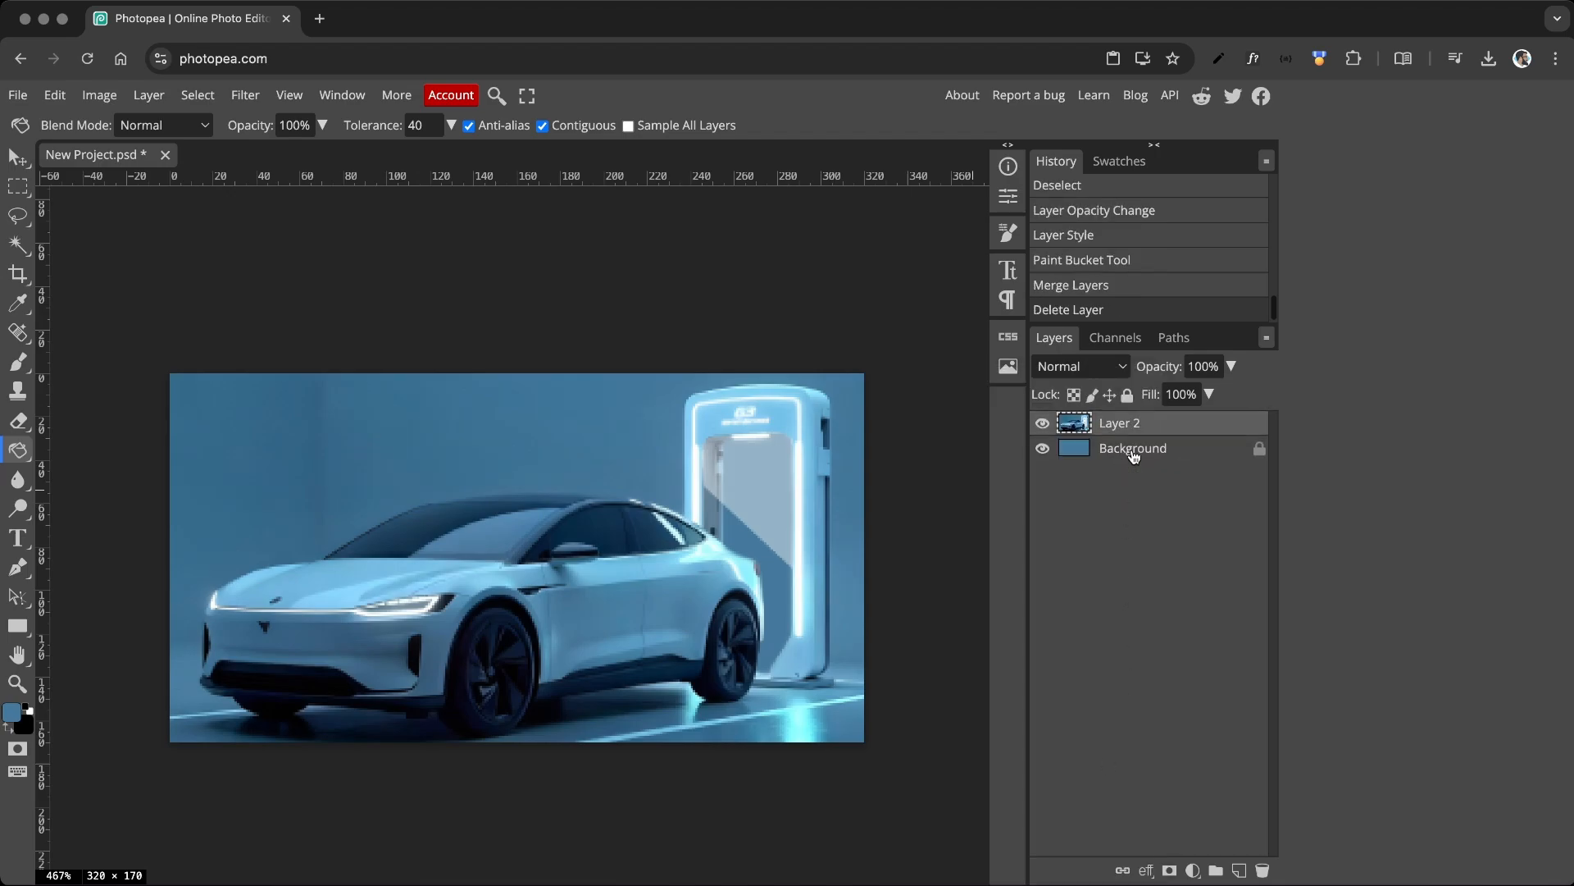
double_click(1134, 451)
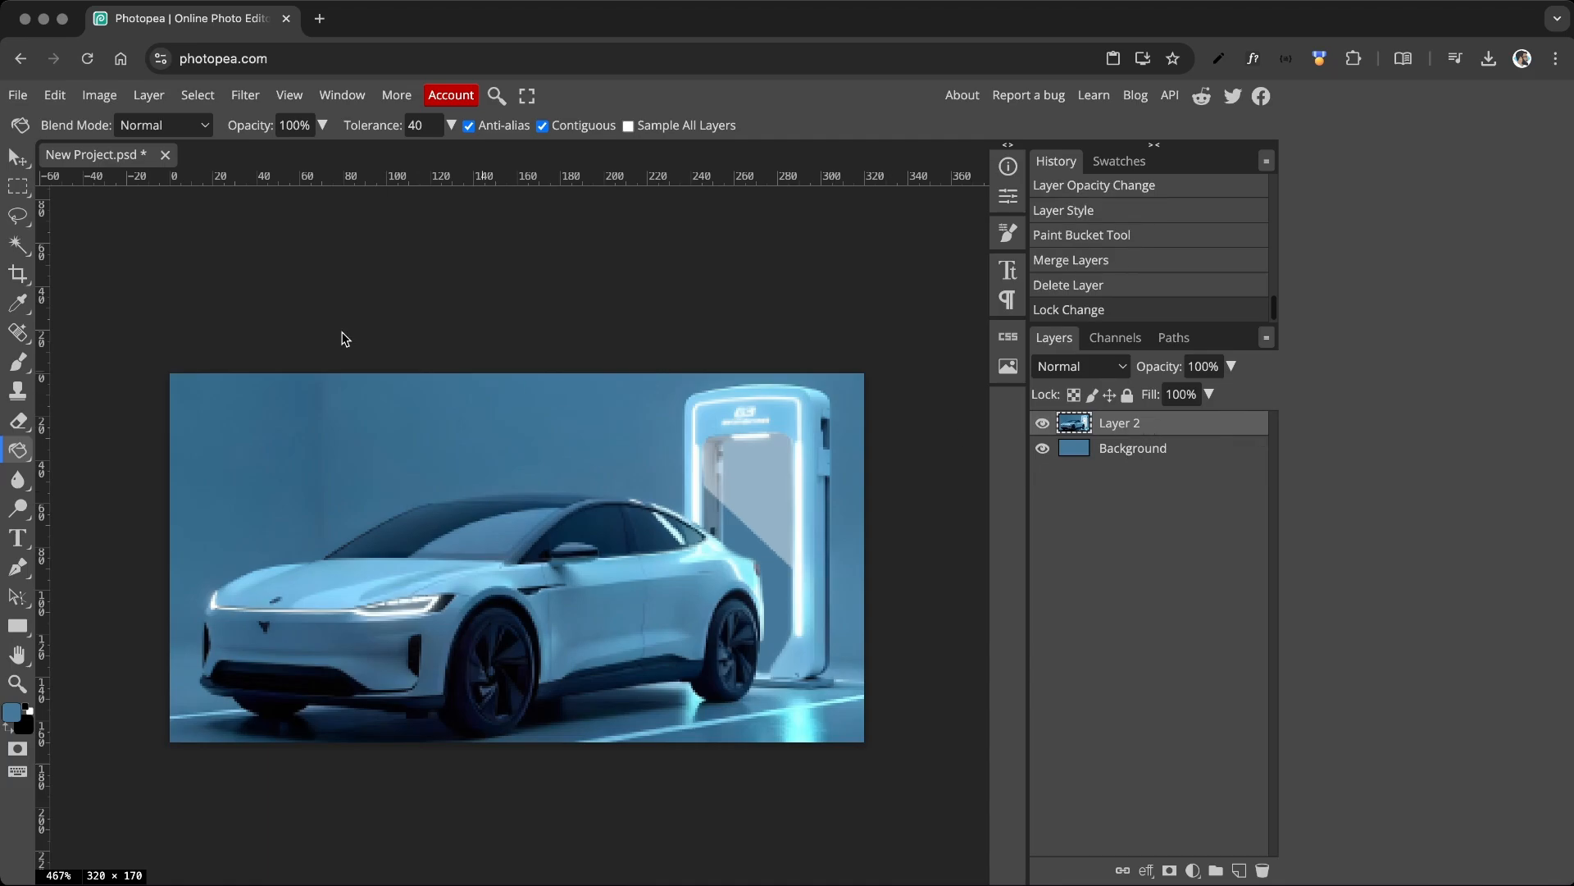
click(17, 95)
click(82, 431)
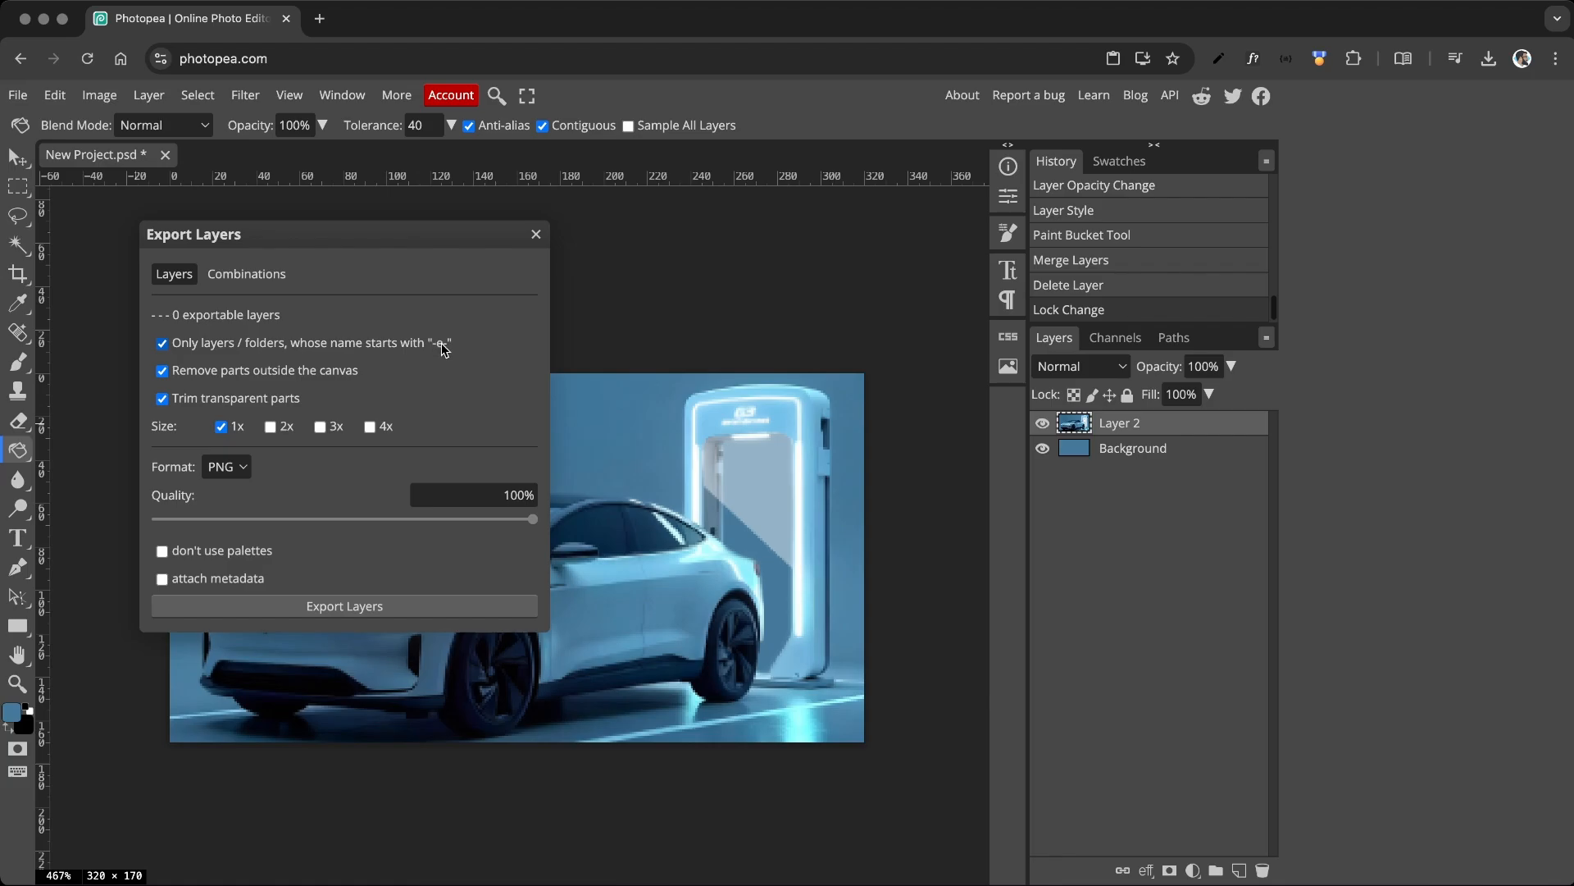
key(Escape)
- Rename the merged car layer to "-e- Car" and the background layer to "-e- Bg"
double_click(1120, 423)
key(BackSpace)
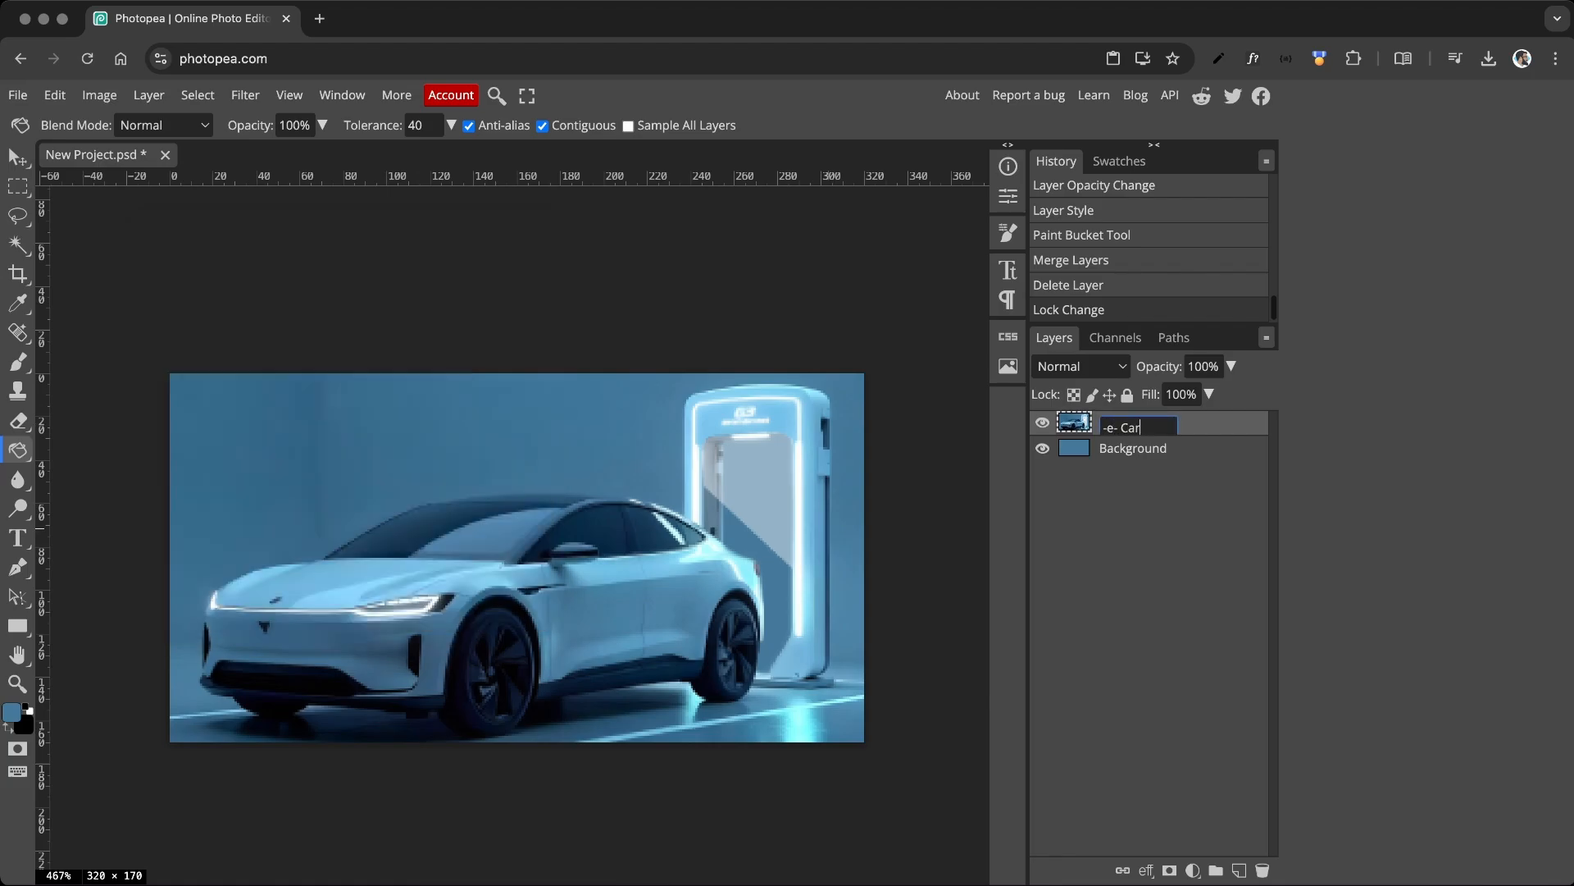
key(Return)
double_click(1145, 450)
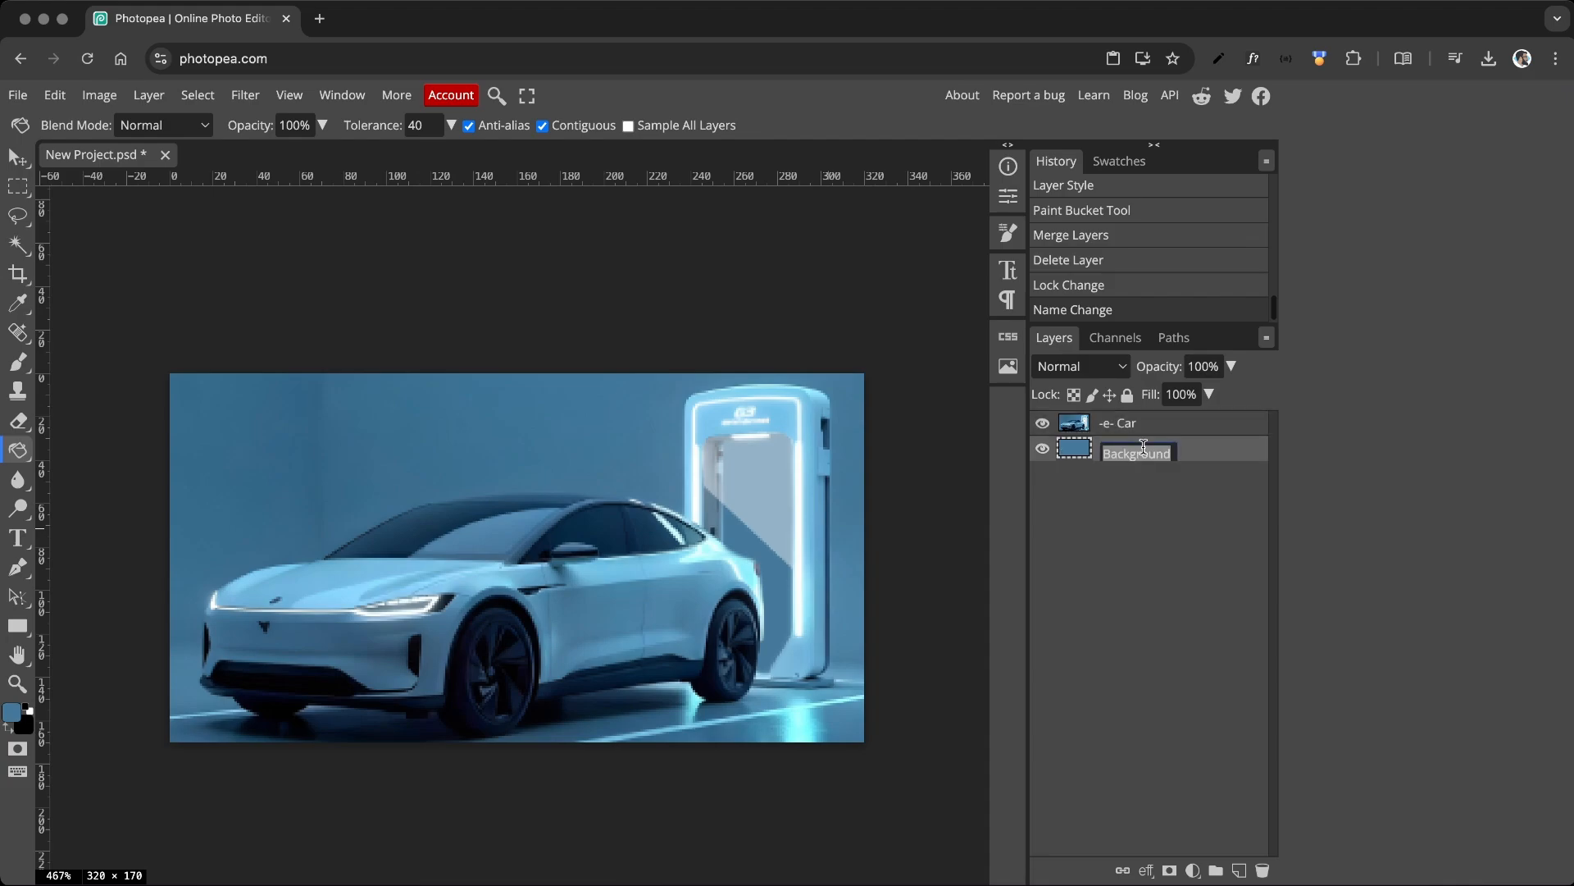
key(BackSpace)
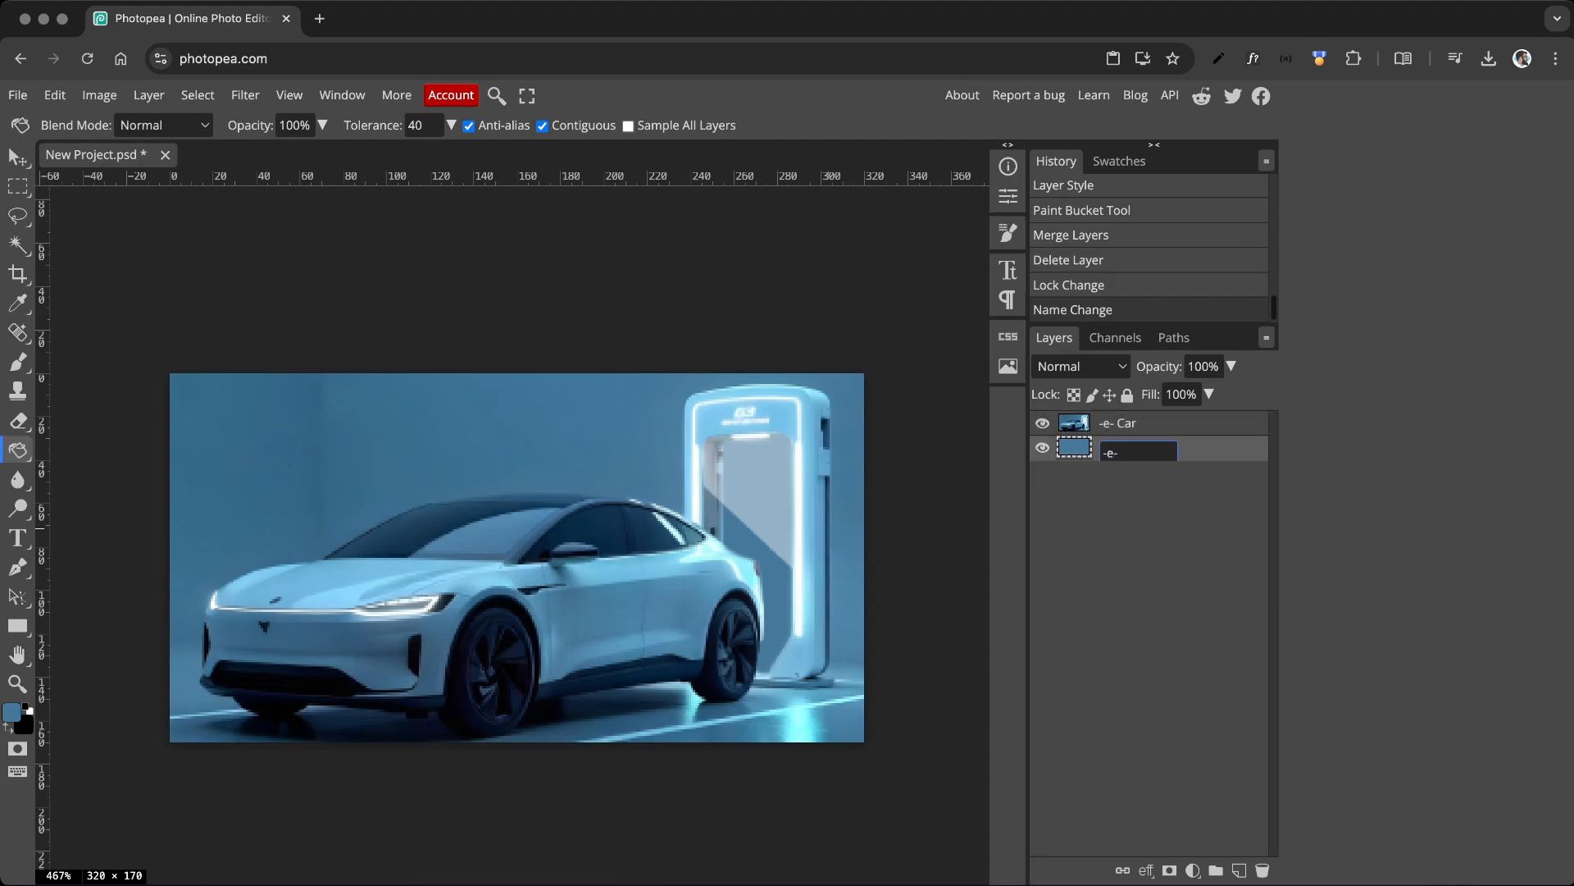
key(Return)
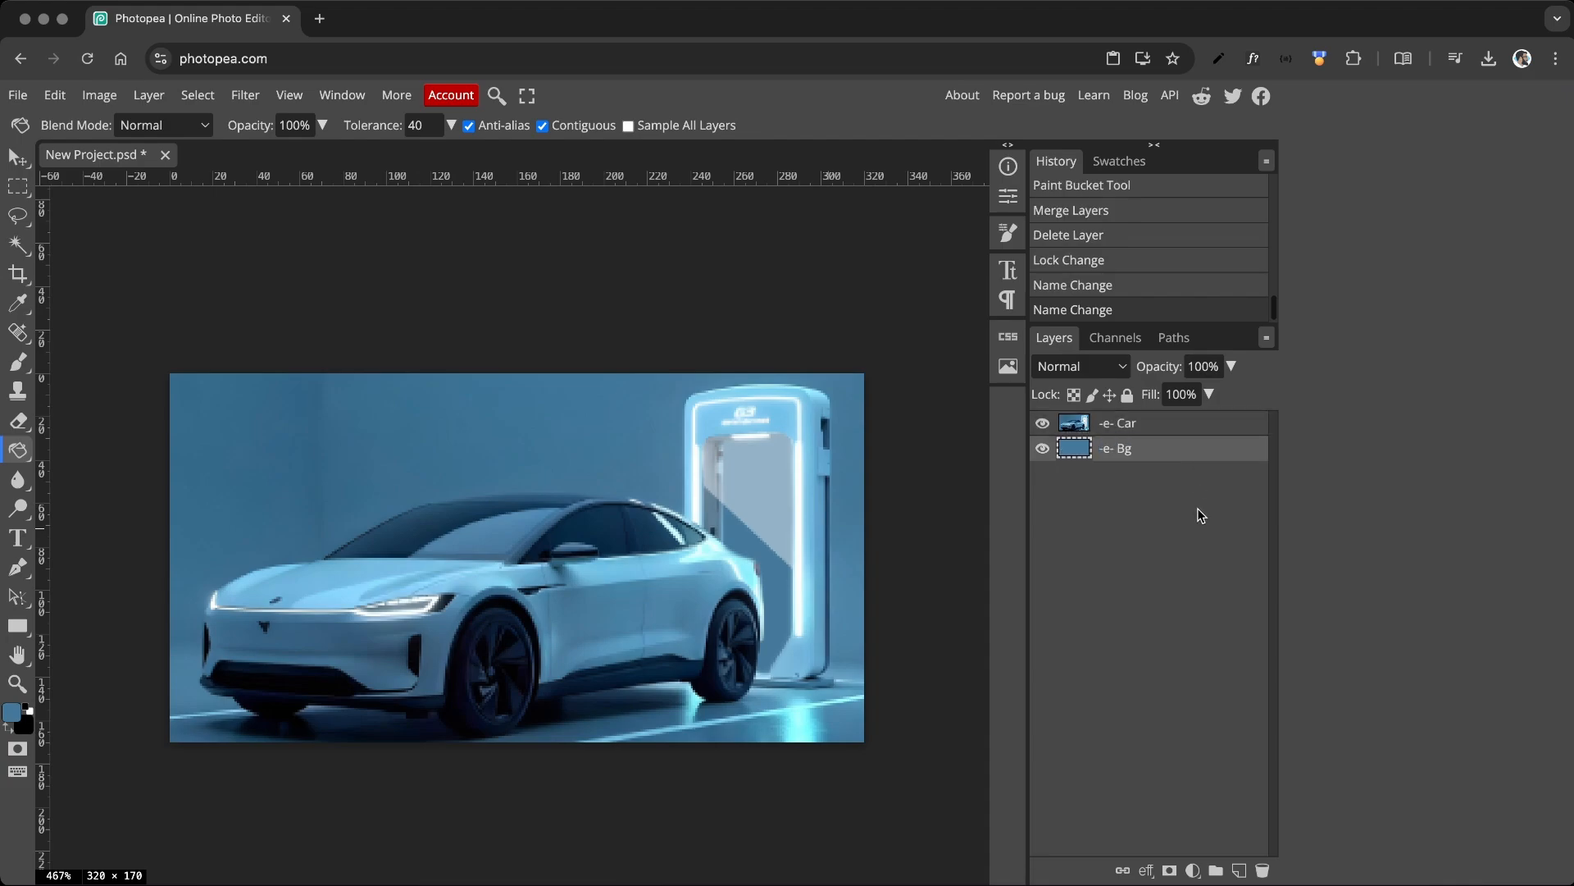
- Export the layers prefixed "-e-" as PNG at 1x size and 100% quality, trimming transparent parts
click(17, 95)
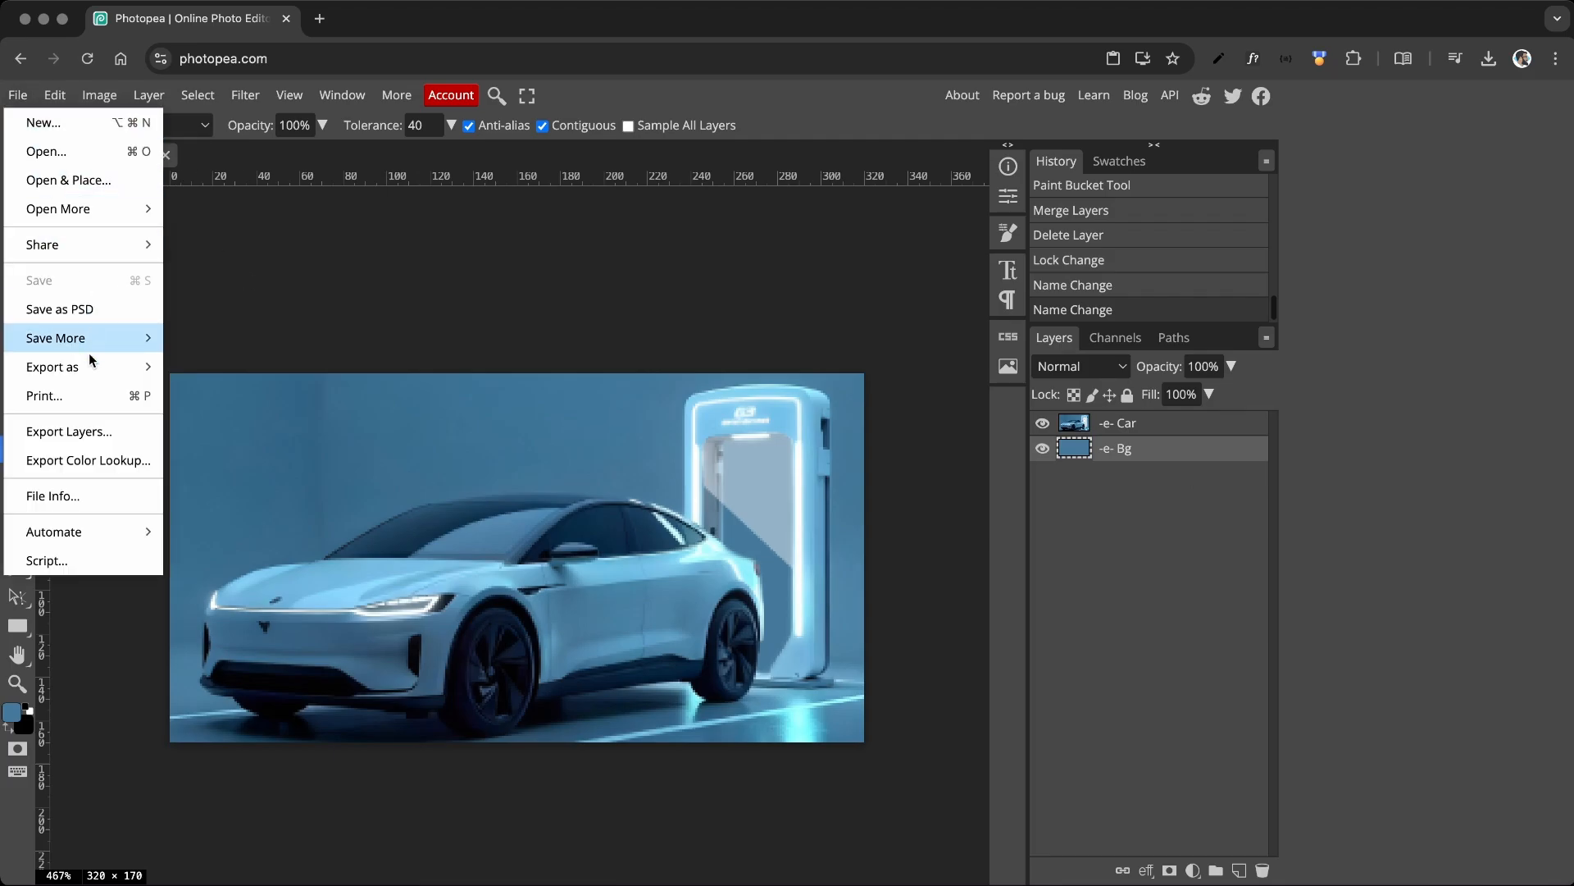
click(114, 431)
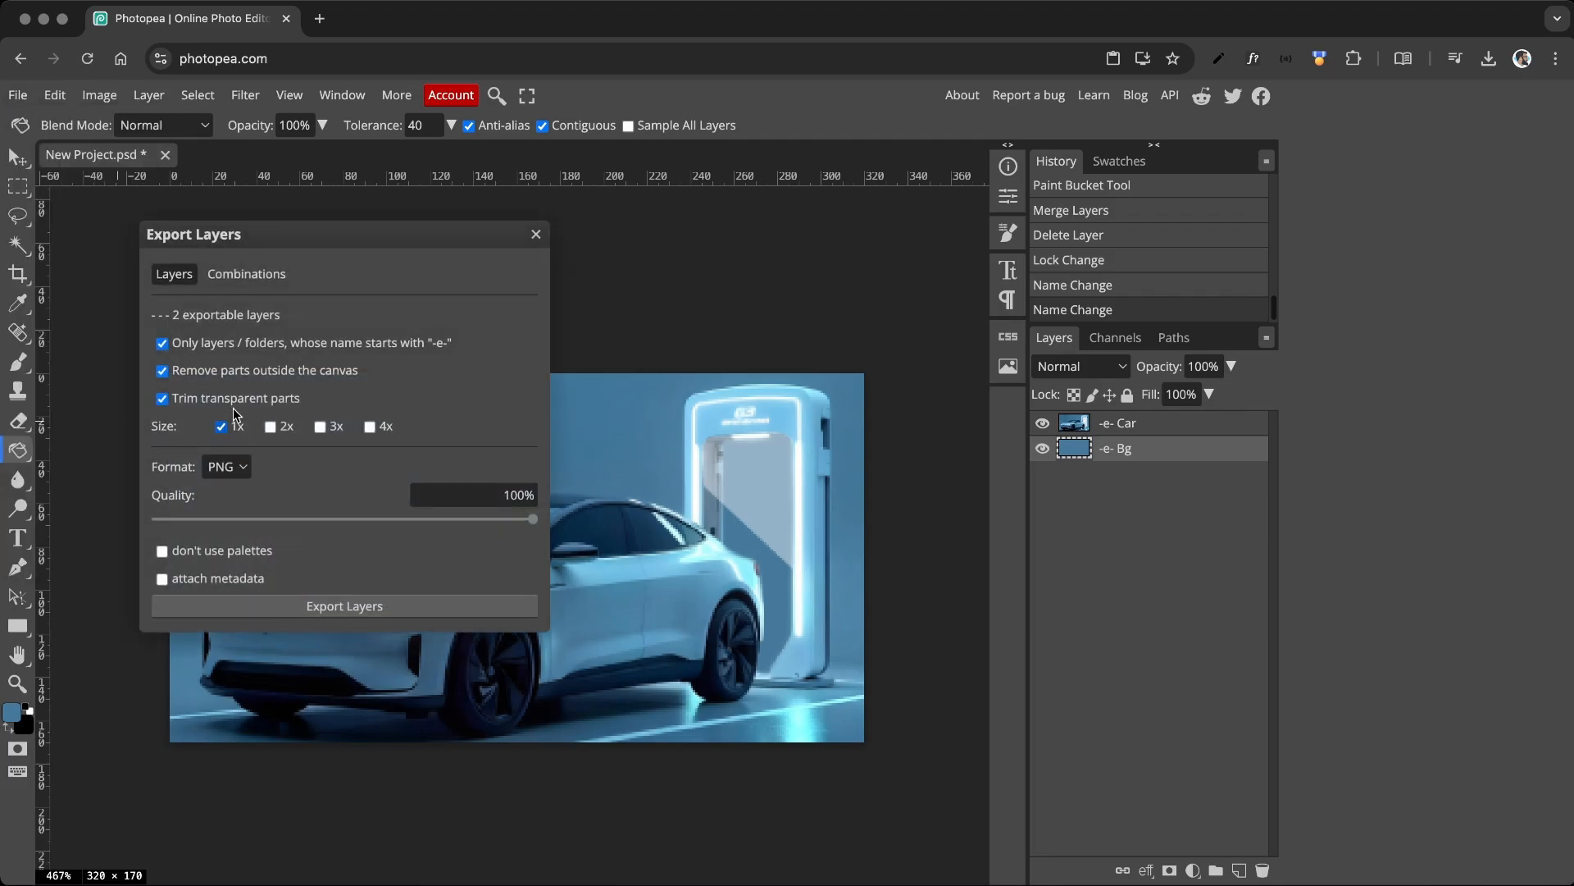
click(350, 611)
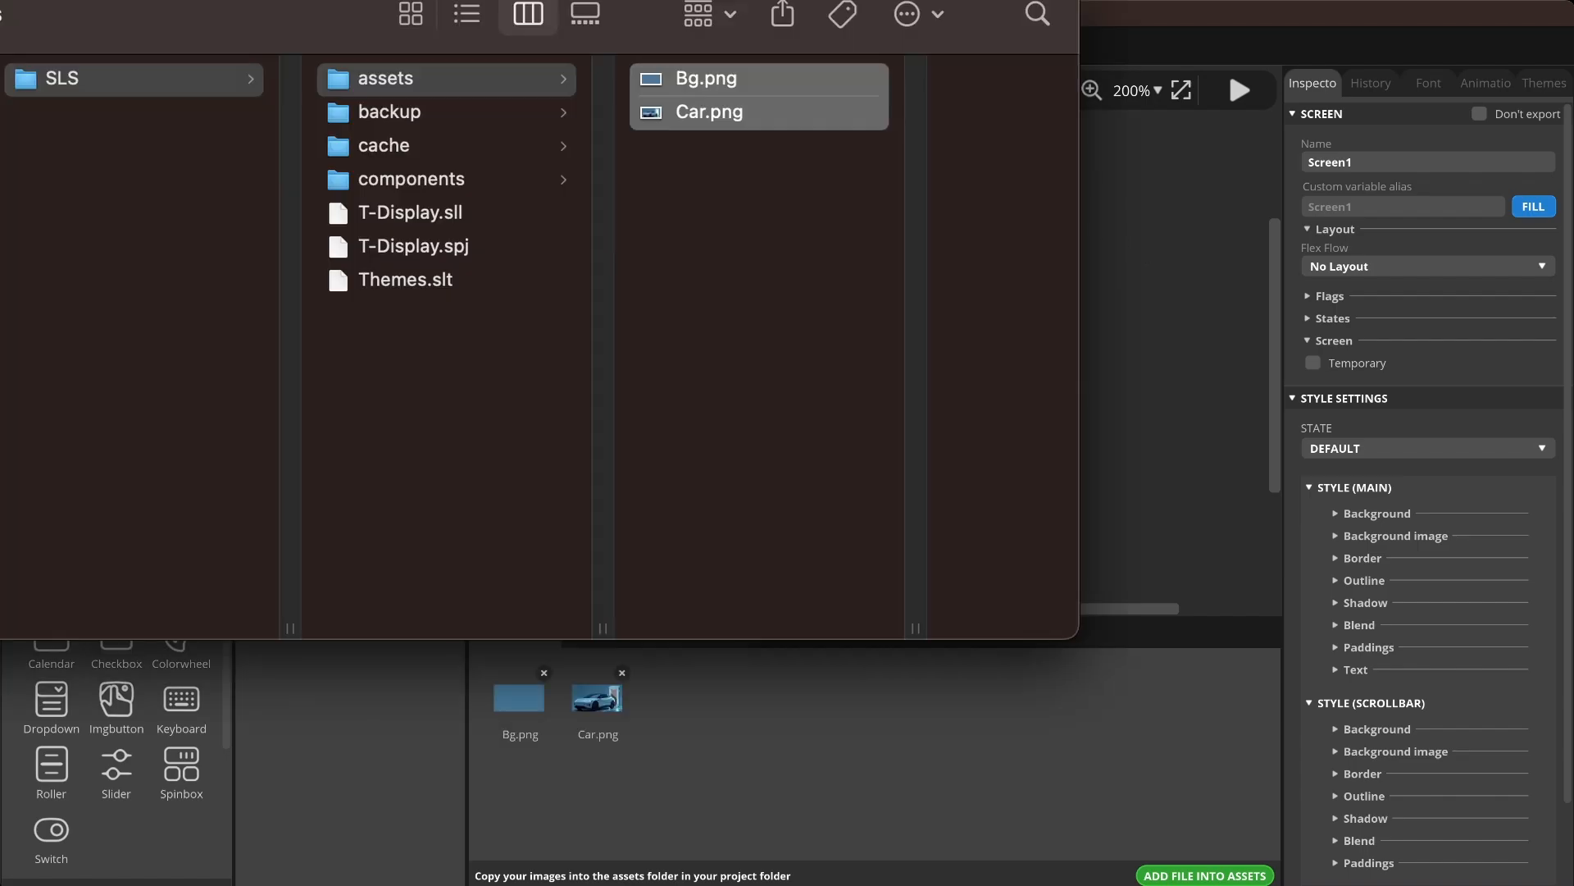
- In SquareLine Studio, place the Car.png asset on Screen1 and name the image "Image Car"
drag(597, 697, 845, 367)
click(1367, 185)
key(BackSpace)
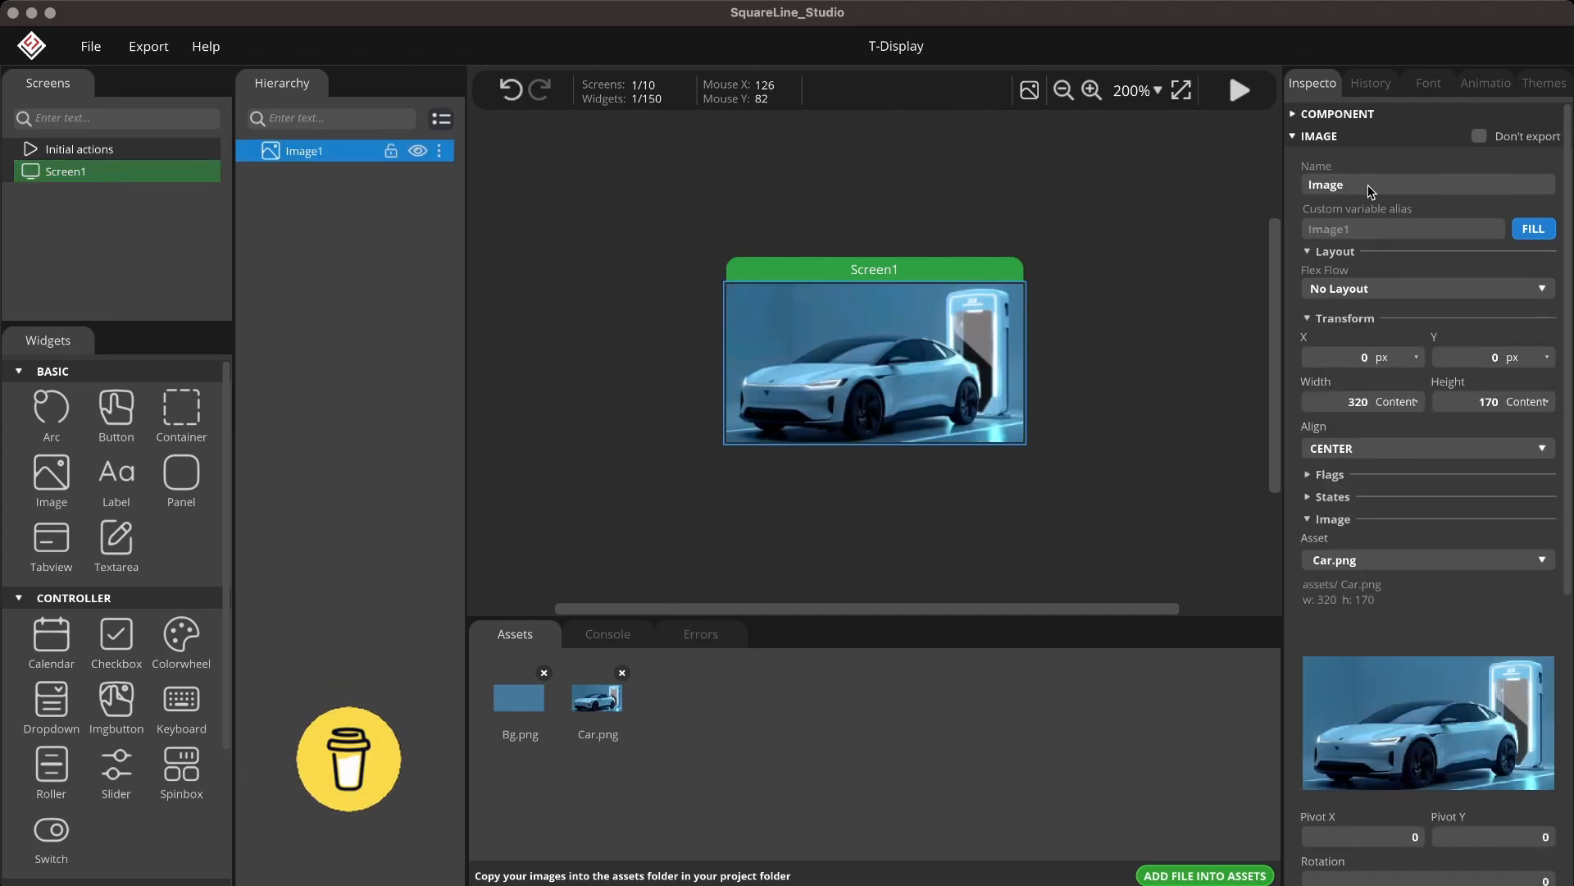
text(Car)
key(Return)
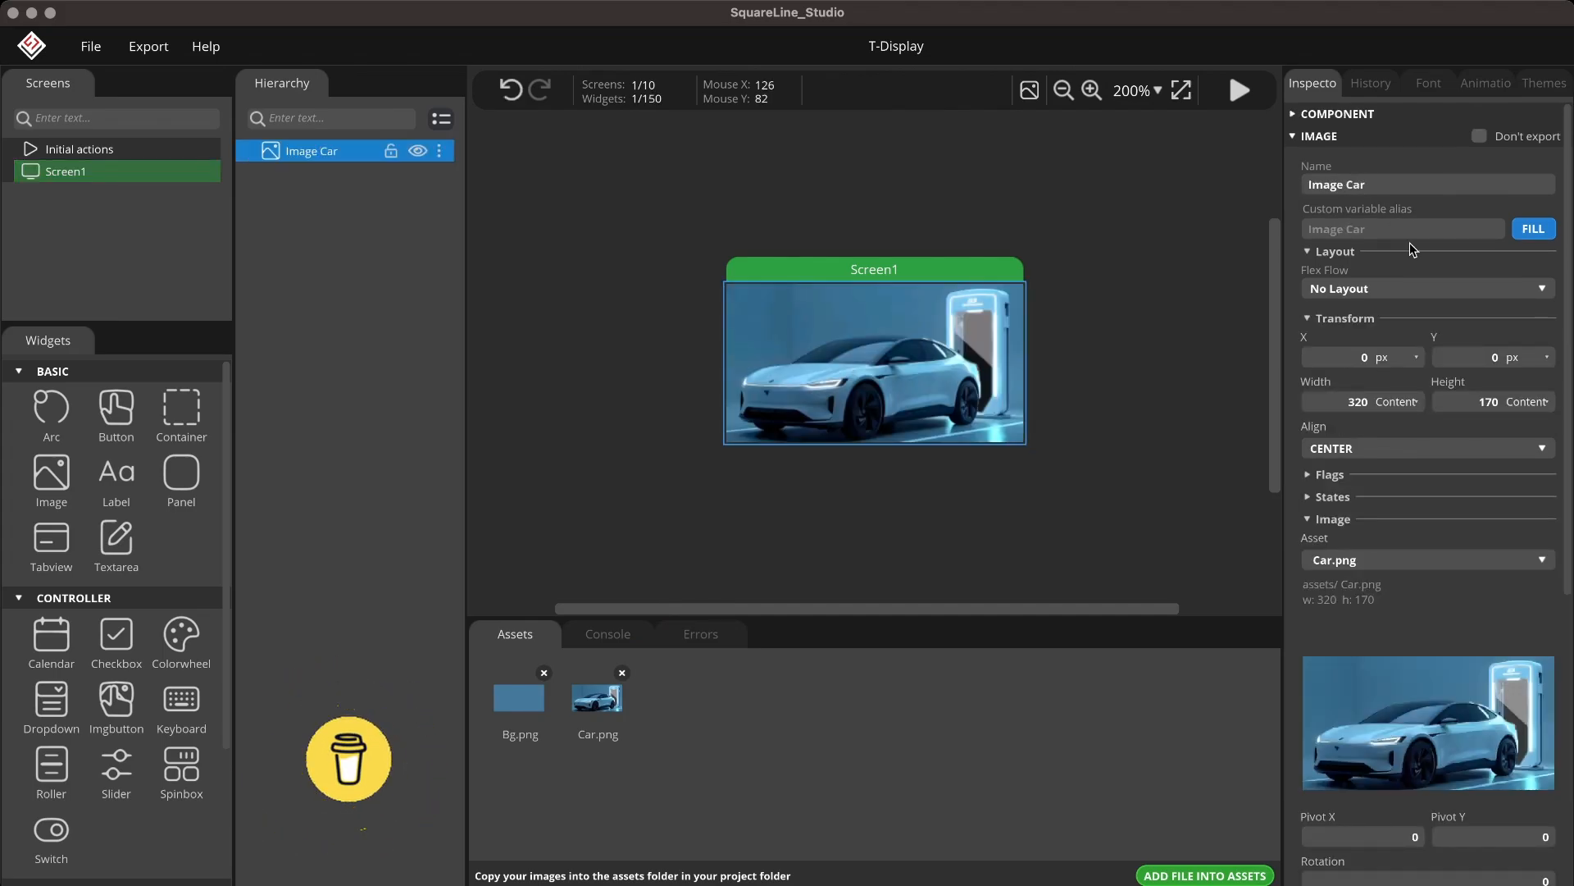
- Set Screen1's background color to 457A9C by sampling the Bg.png thumbnail, and remove Bg.png from the assets
click(864, 261)
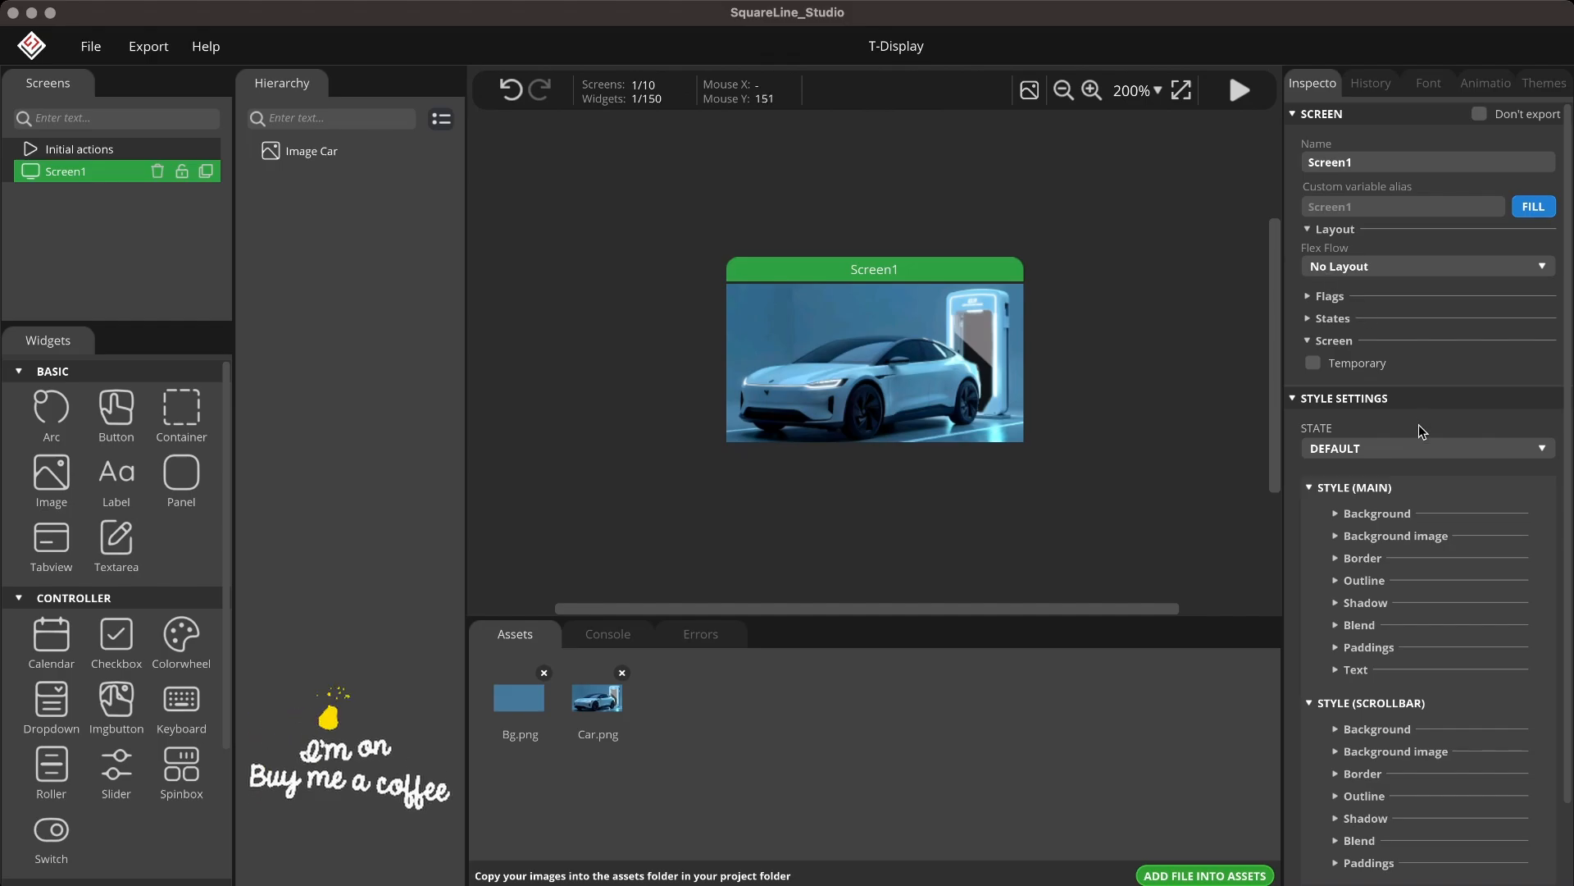
scroll(1364, 485, down, 1)
click(1368, 492)
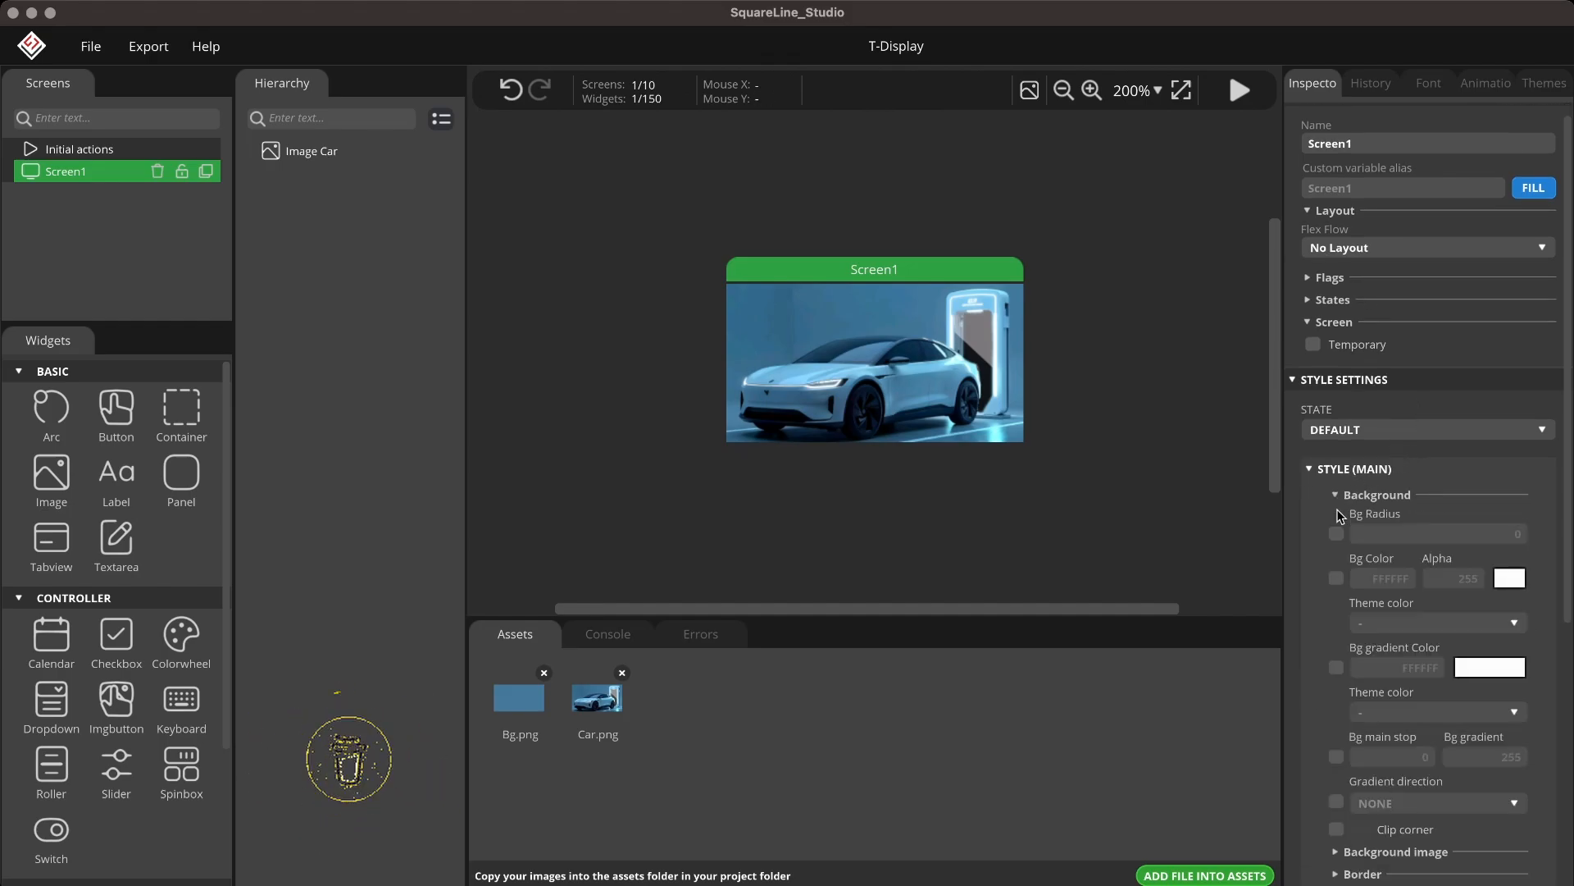
click(1335, 581)
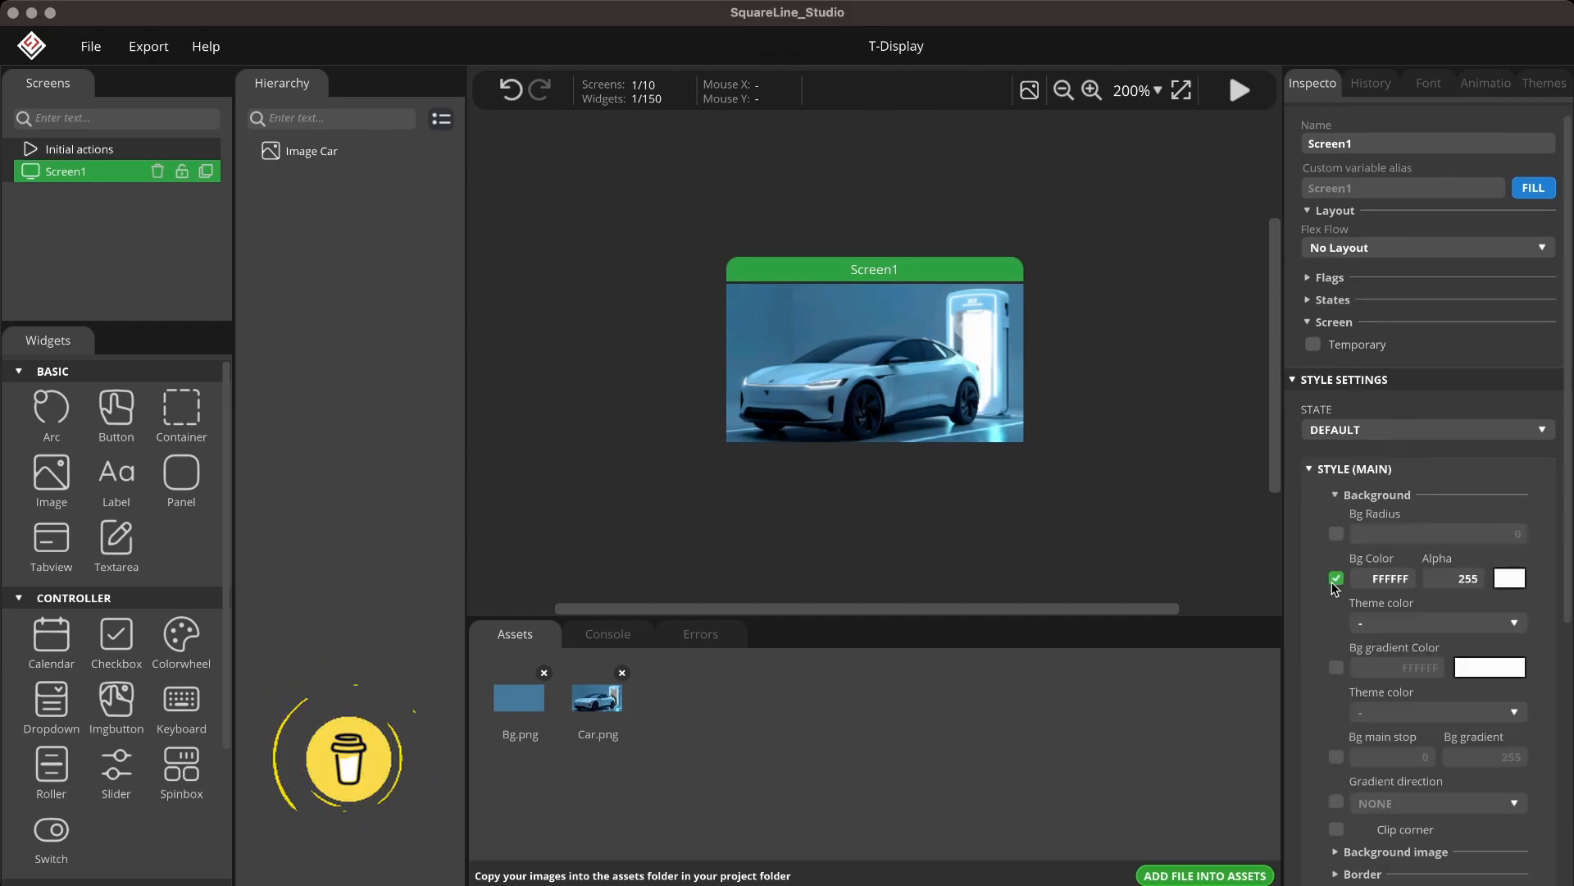
click(1522, 579)
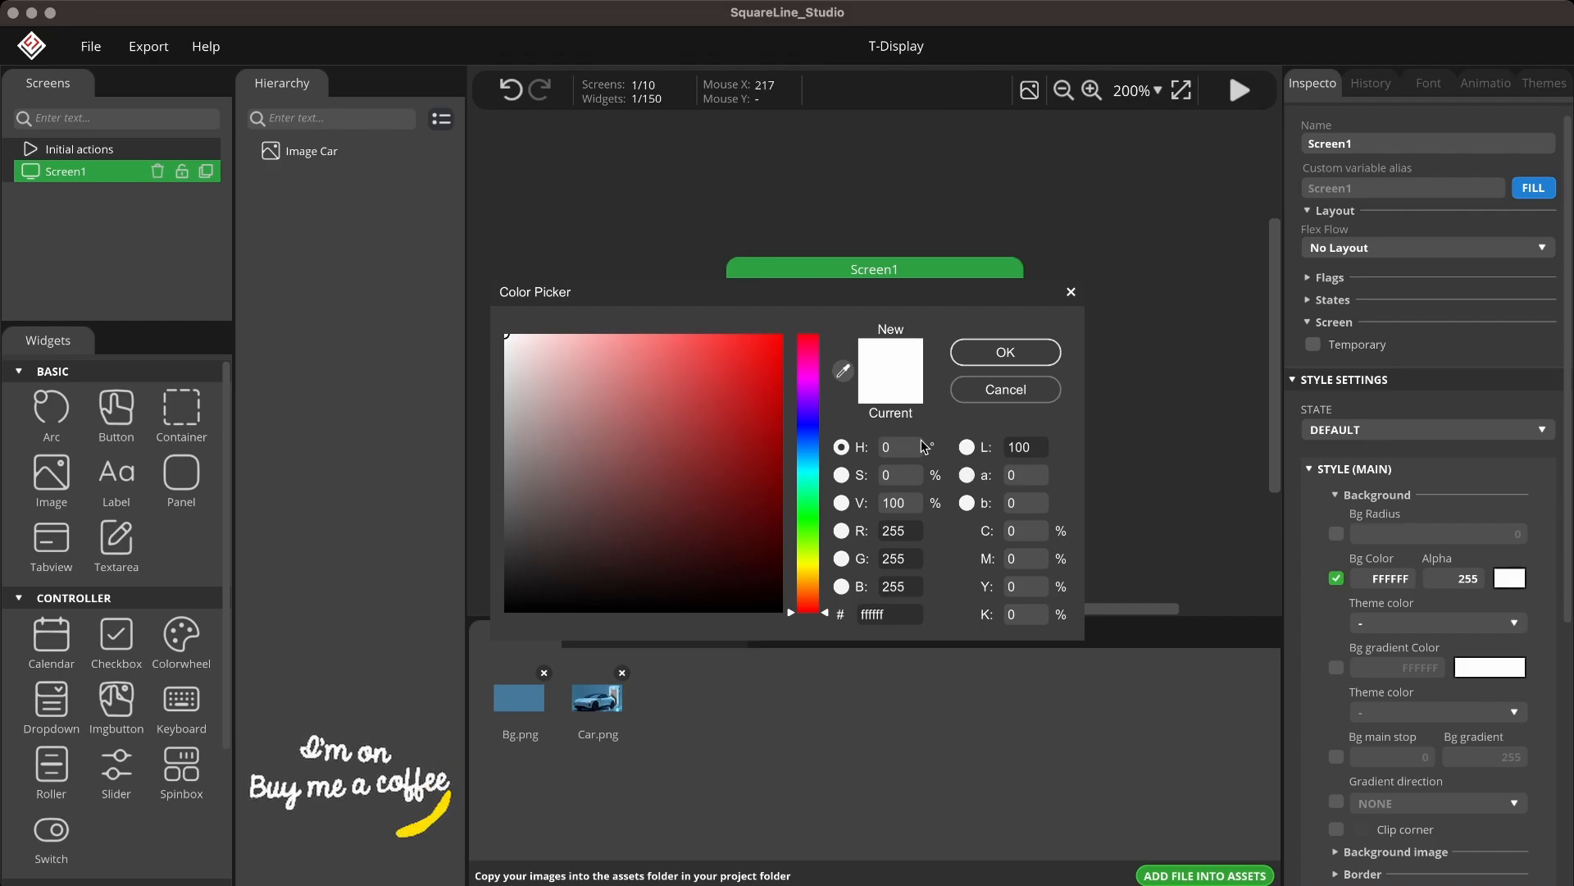
click(851, 377)
click(525, 693)
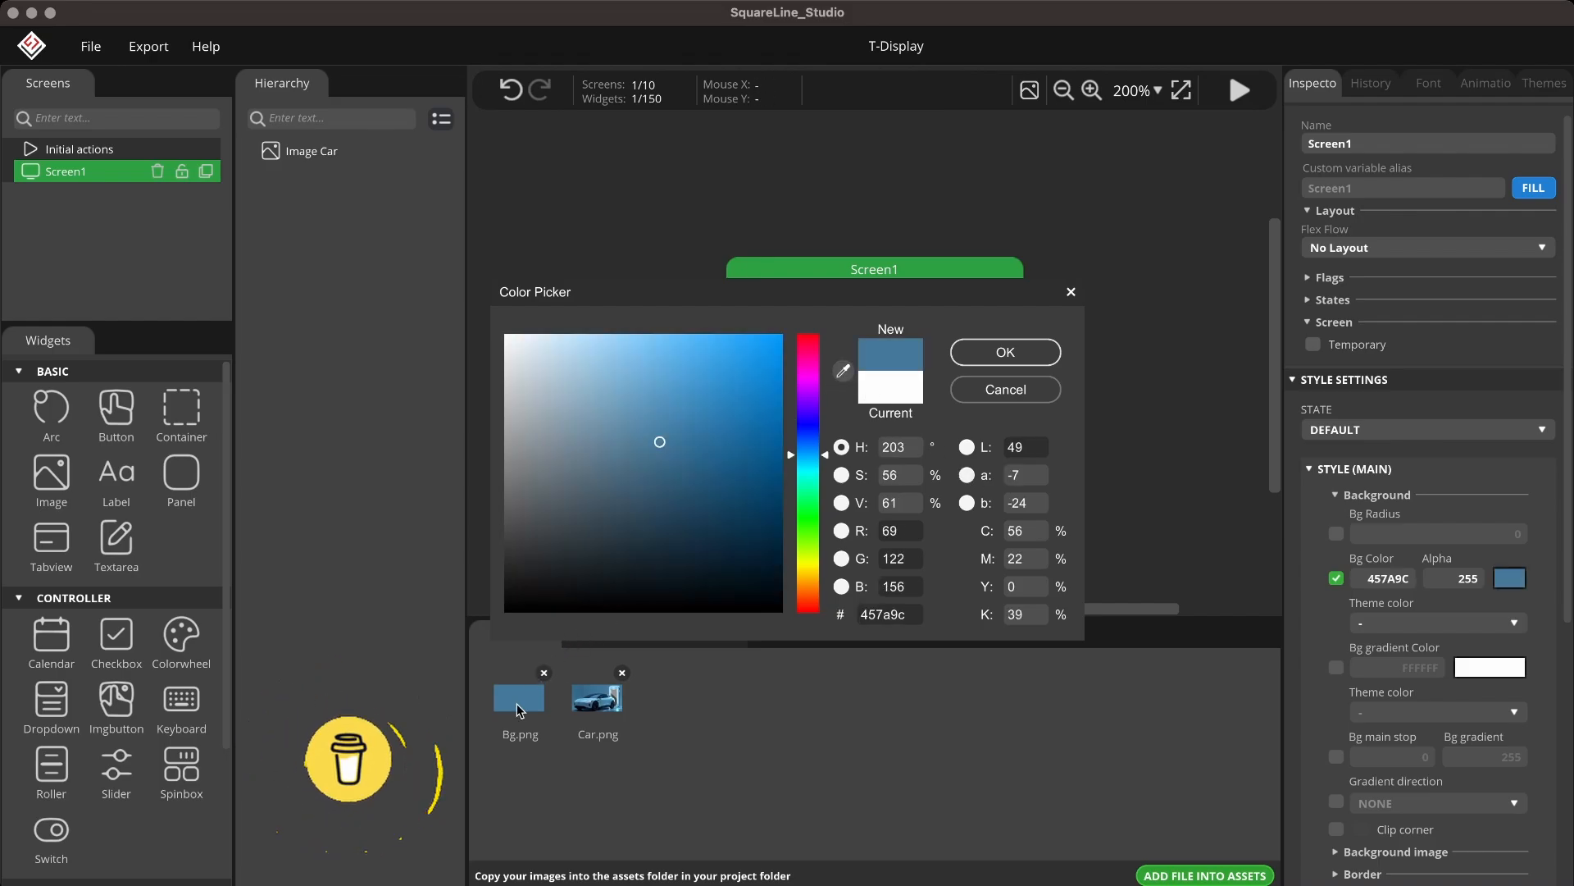
click(1035, 357)
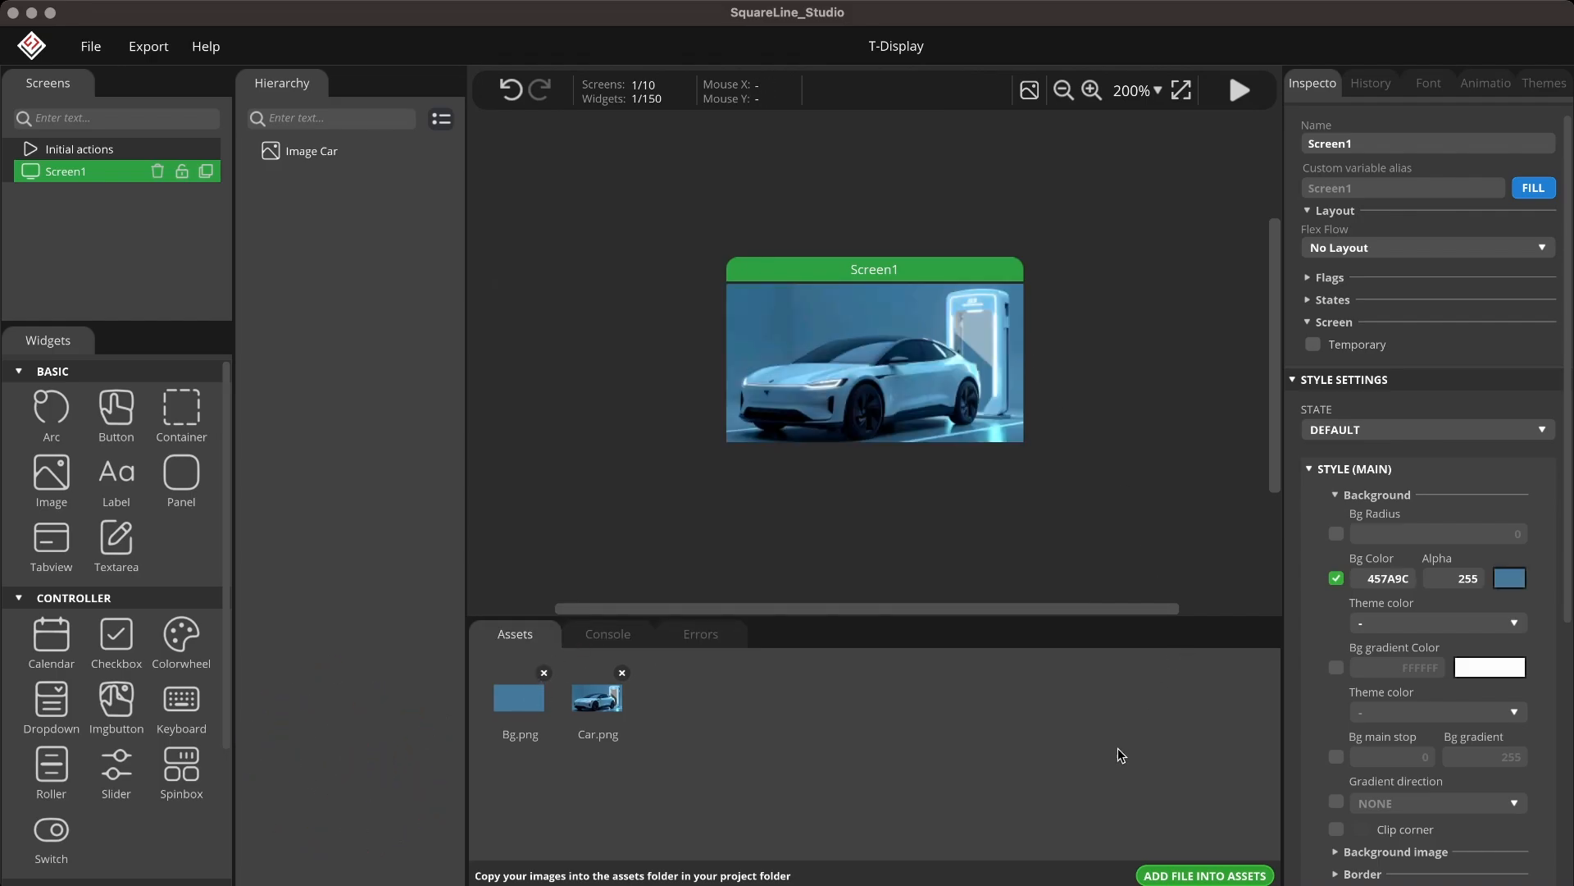
click(544, 672)
click(728, 451)
- Add a Bar widget to Screen1 and name it "Bar Battery"
scroll(66, 736, down, 1)
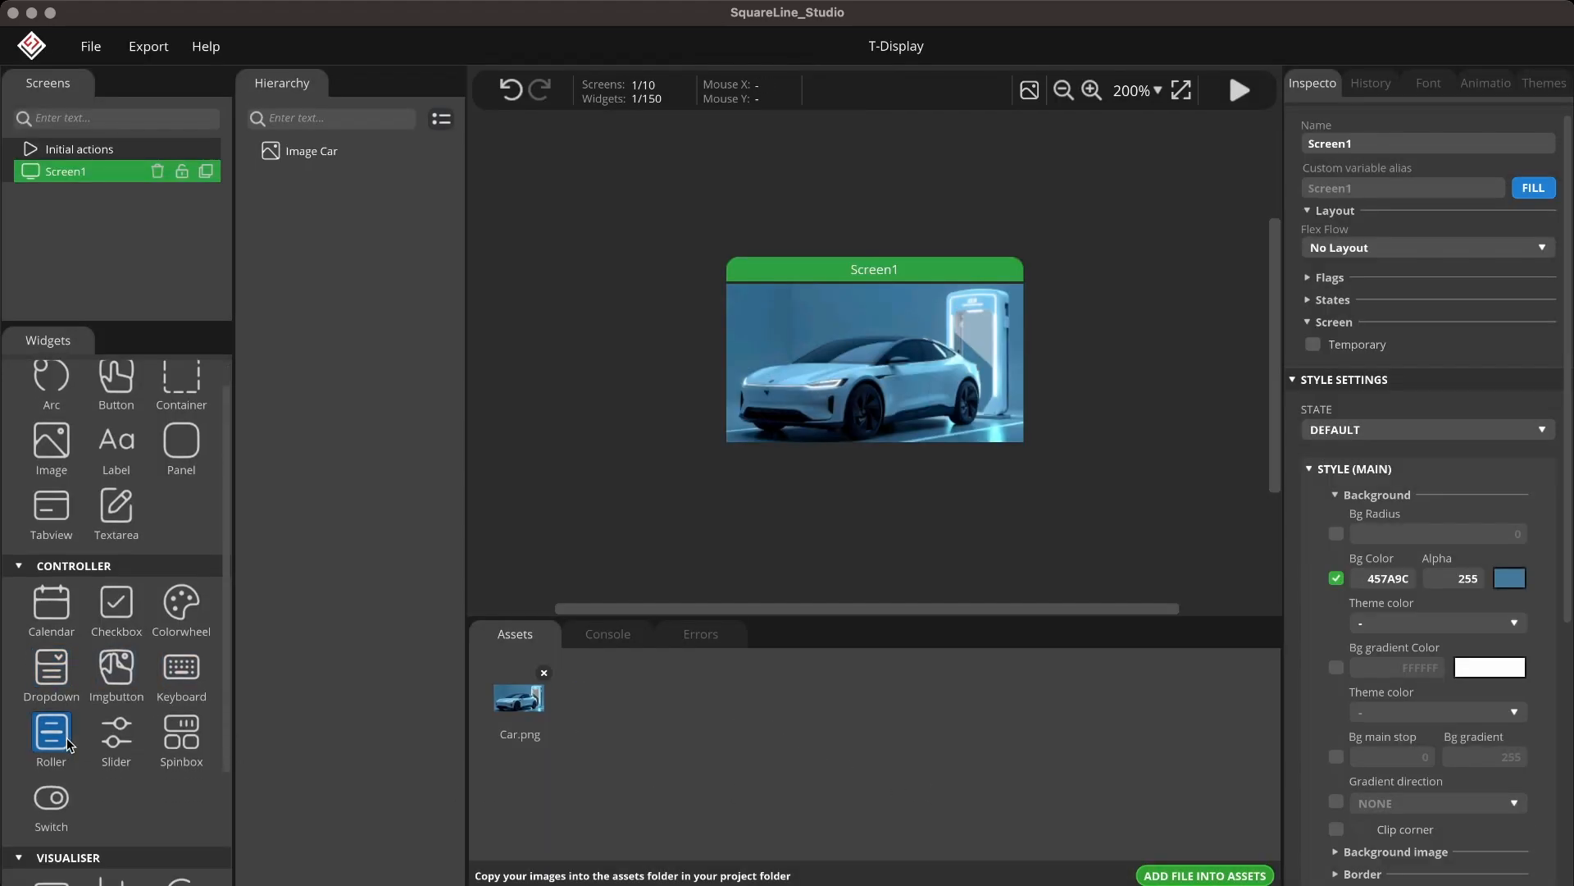
scroll(108, 786, down, 3)
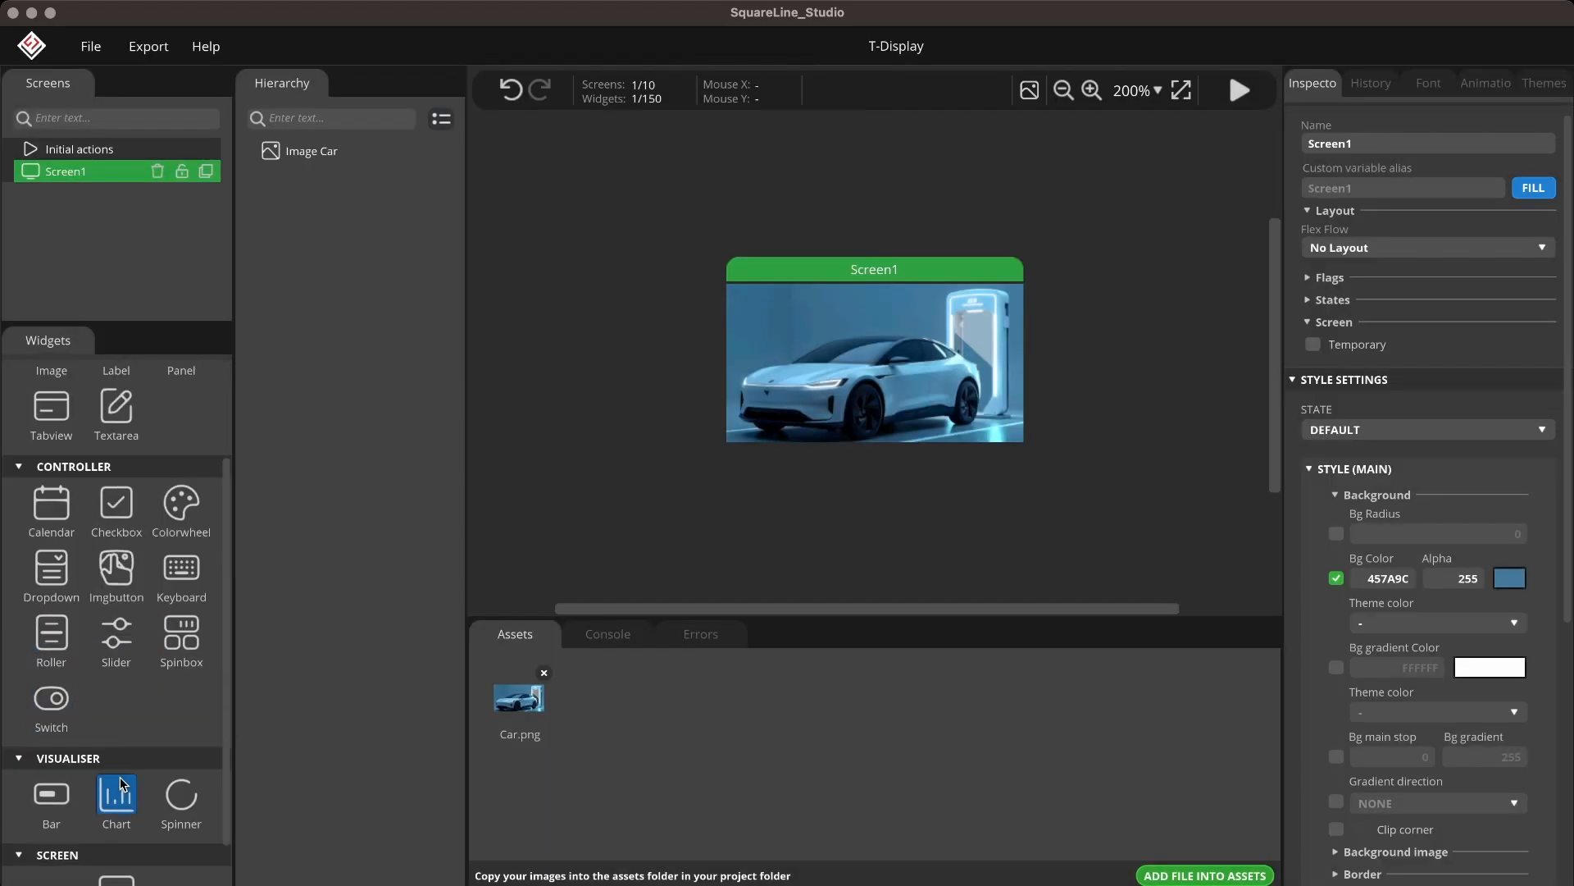
click(61, 801)
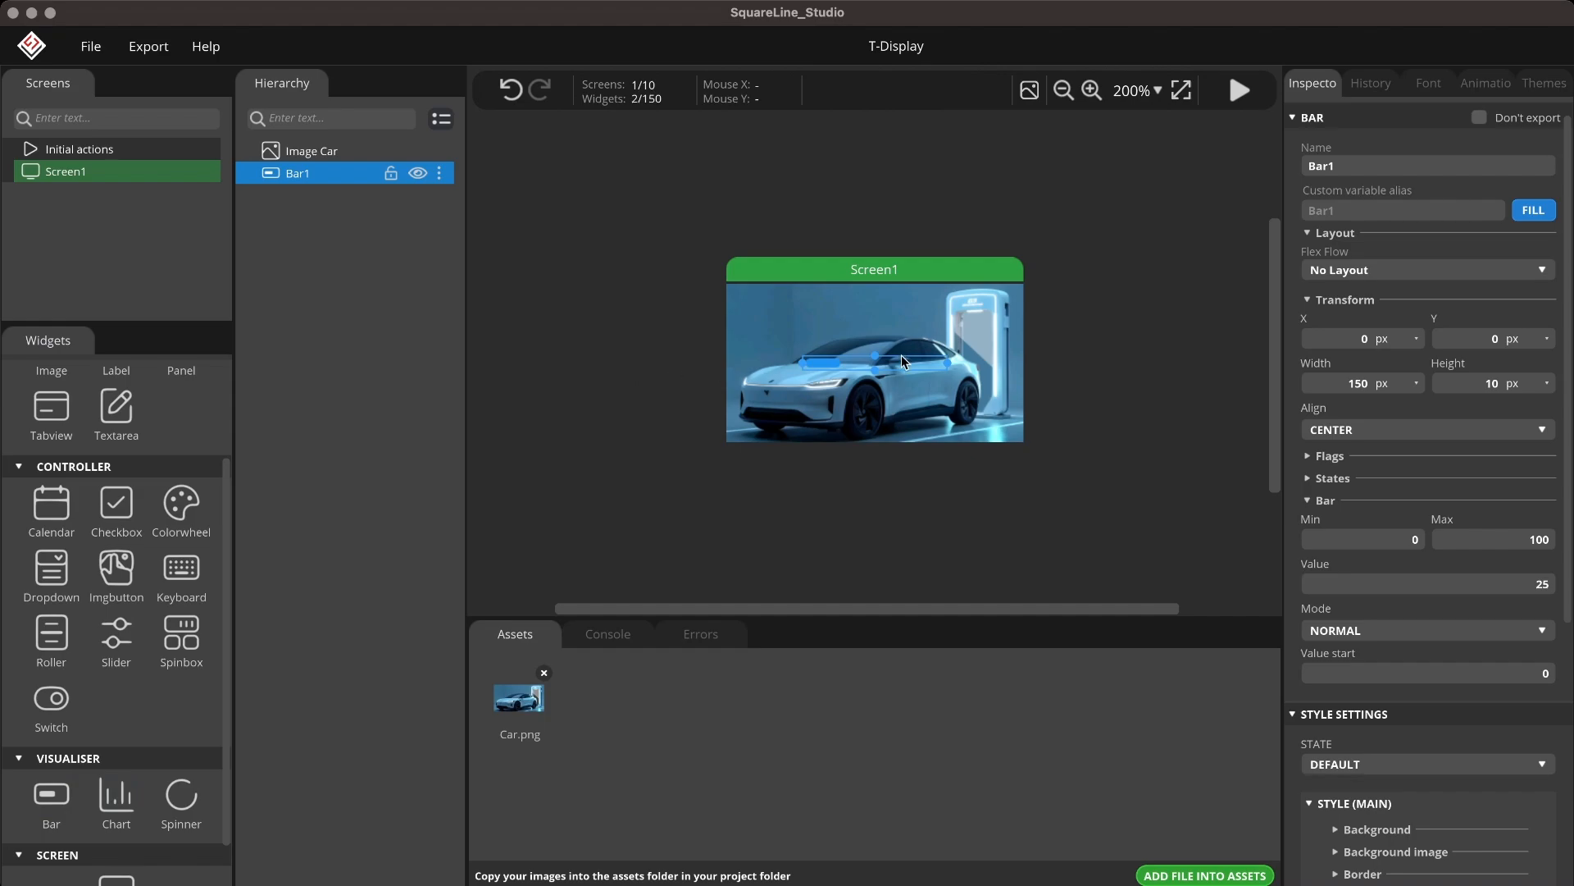
scroll(882, 361, up, 3)
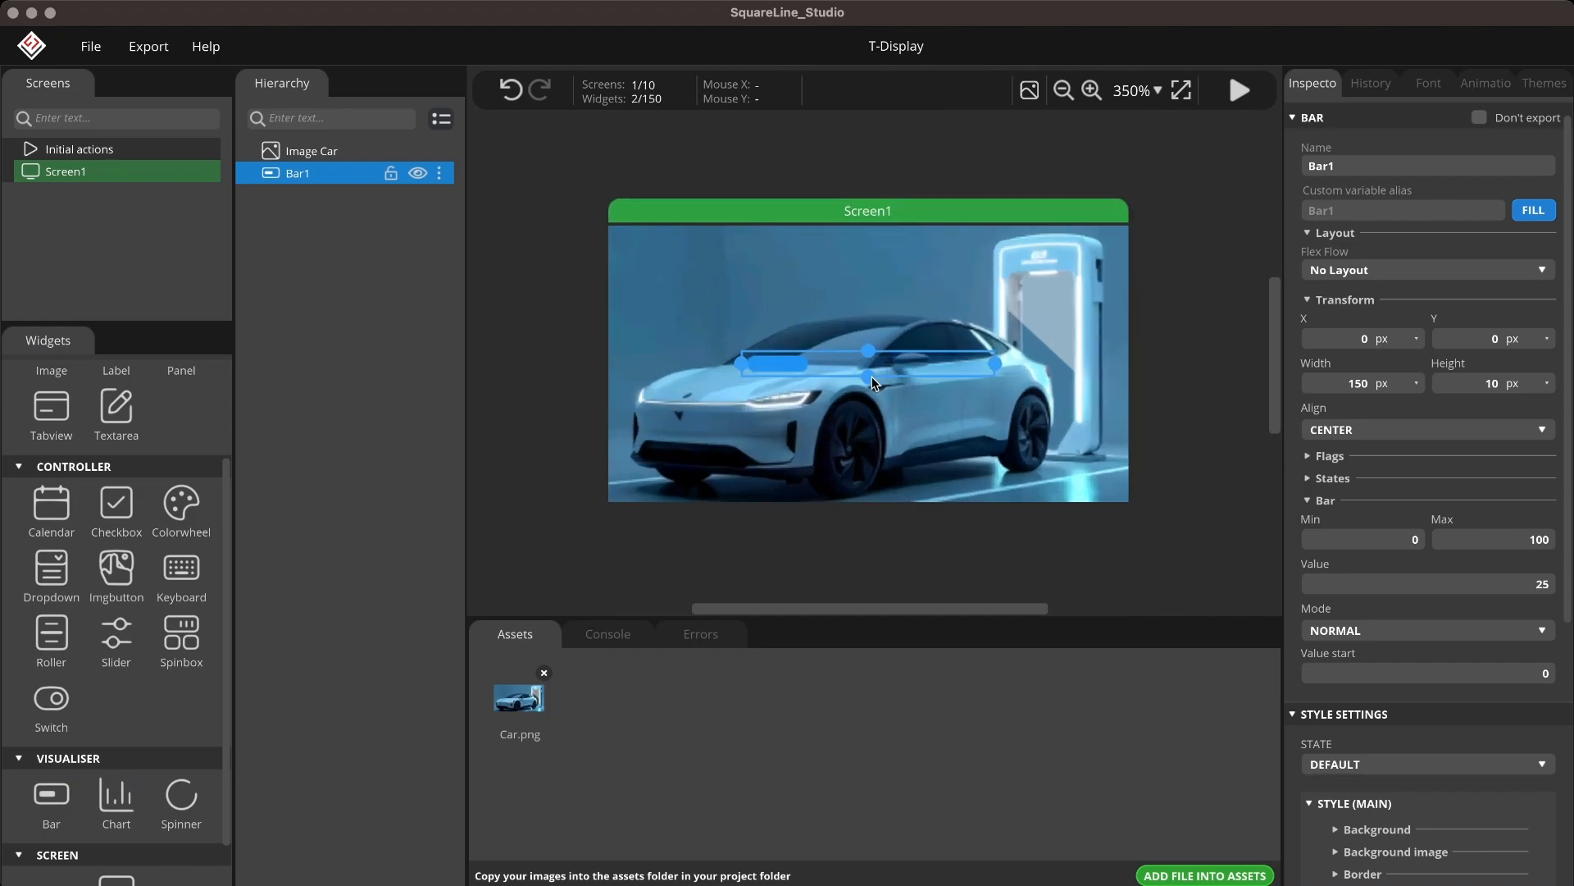
click(1382, 169)
click(1376, 165)
text(Battery)
key(Return)
- Resize Bar Battery into a vertical bar of about 69 × 138 px and position it over the charger at about X 108, Y -5
drag(871, 383, 871, 446)
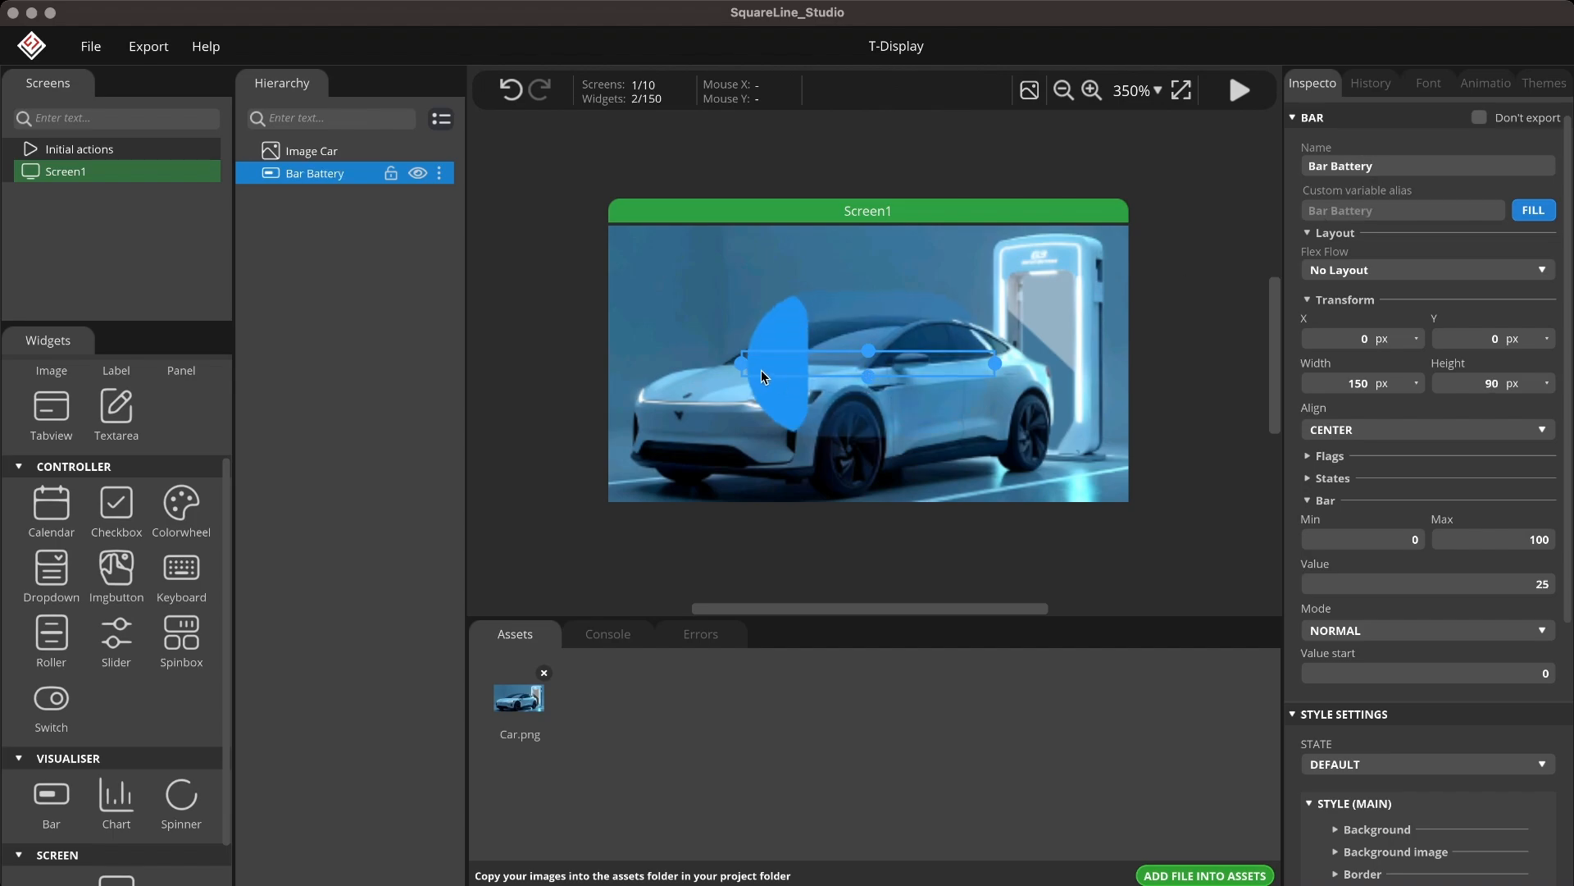
drag(743, 365, 853, 371)
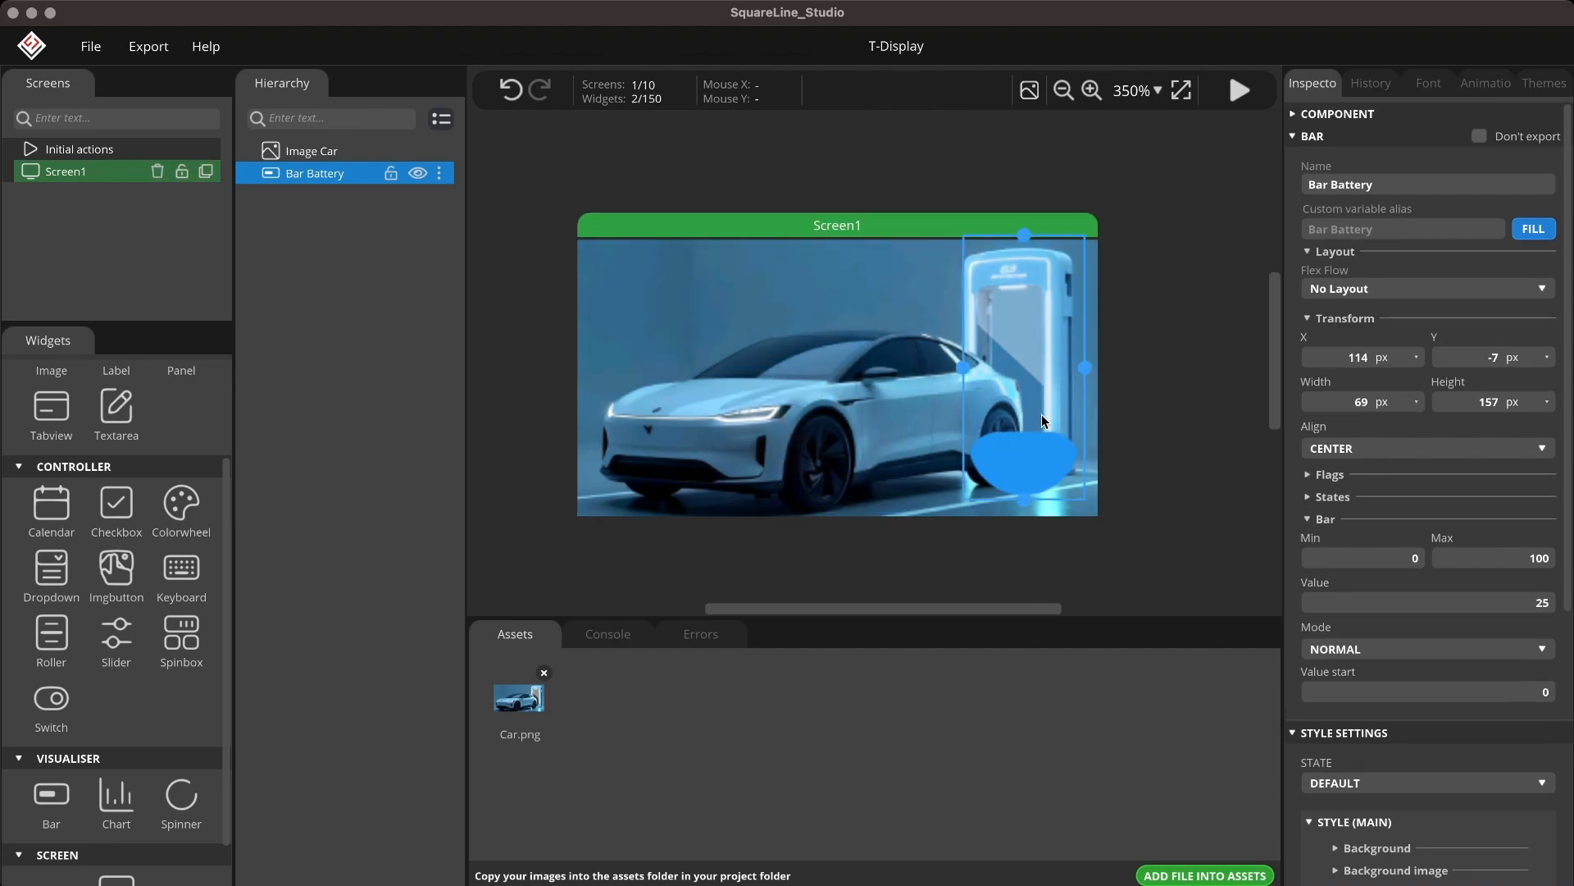
drag(1041, 422, 1027, 415)
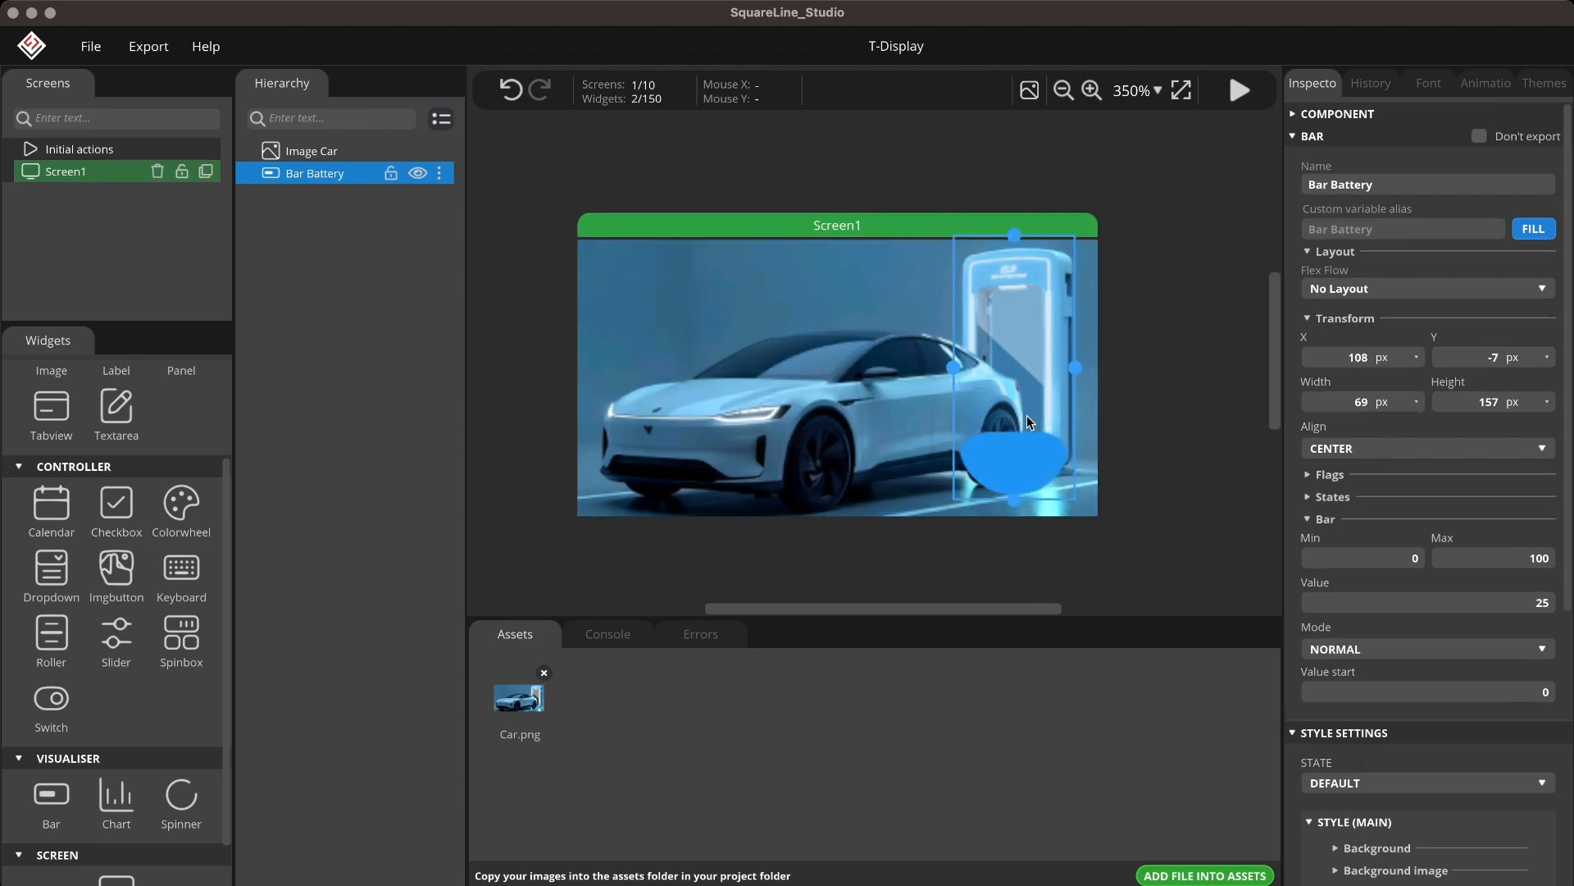
drag(1014, 236, 1015, 341)
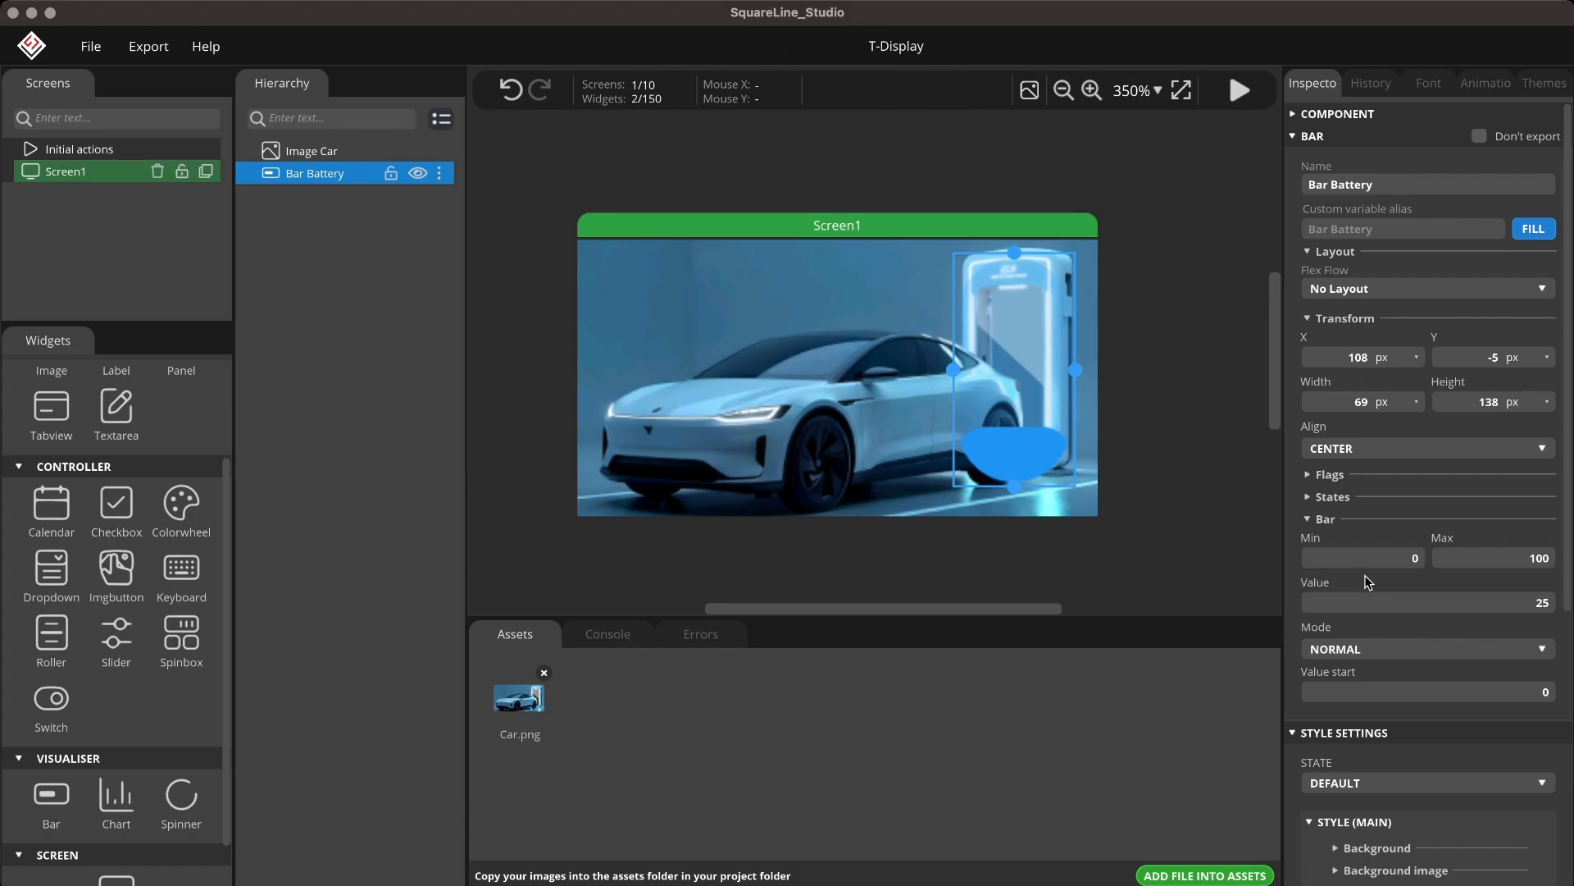
- Enable a Bg Radius of 0 for Bar Battery's main and indicator backgrounds to give it square corners
scroll(1365, 582, down, 5)
click(1341, 418)
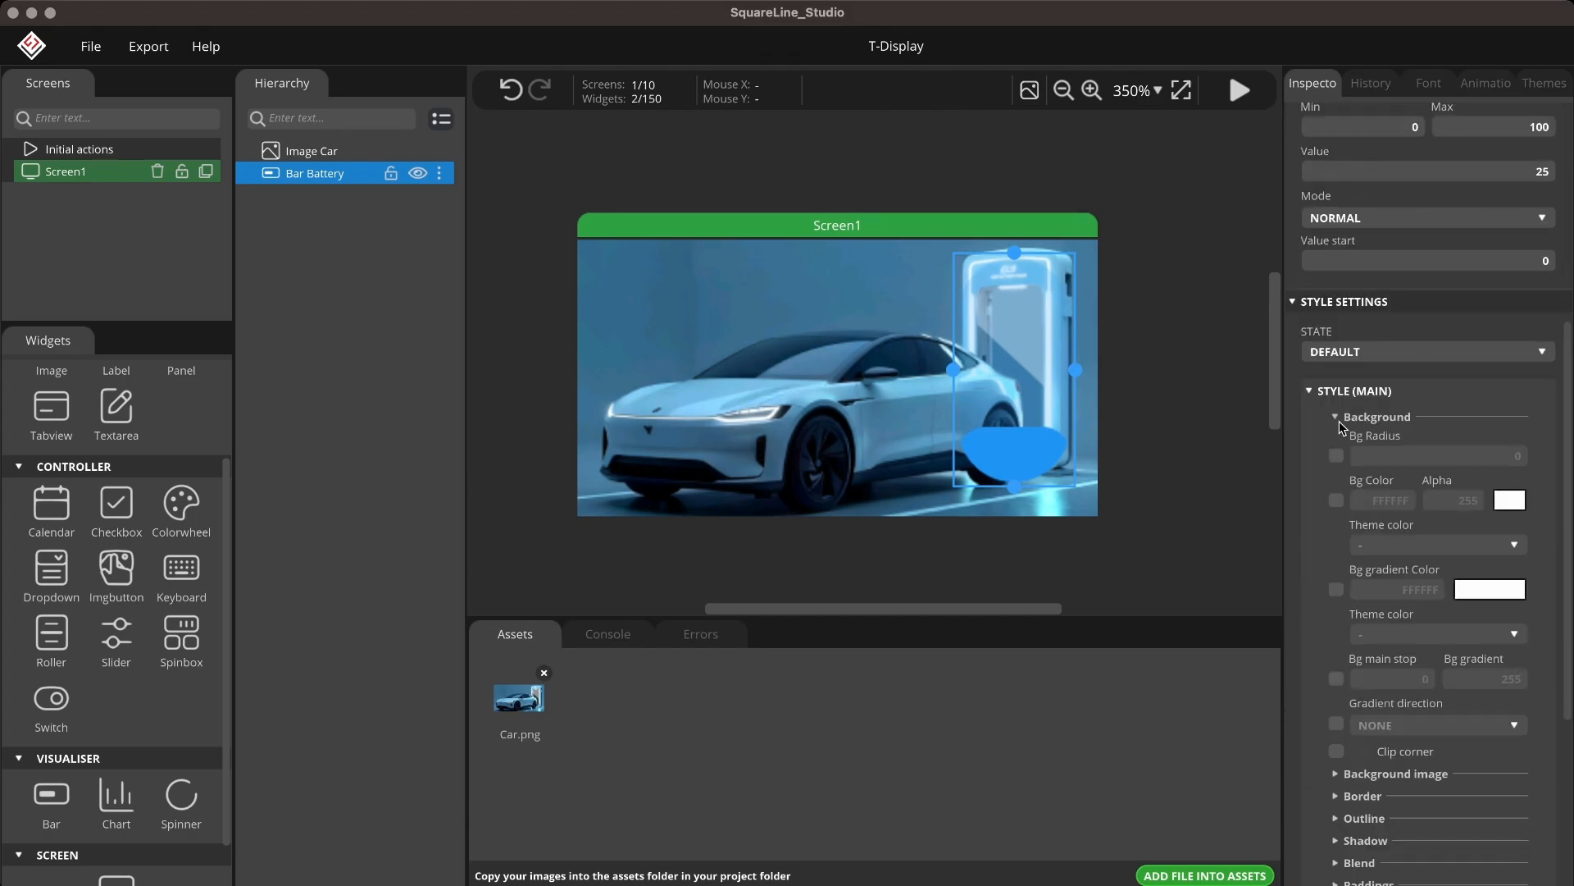
click(1336, 455)
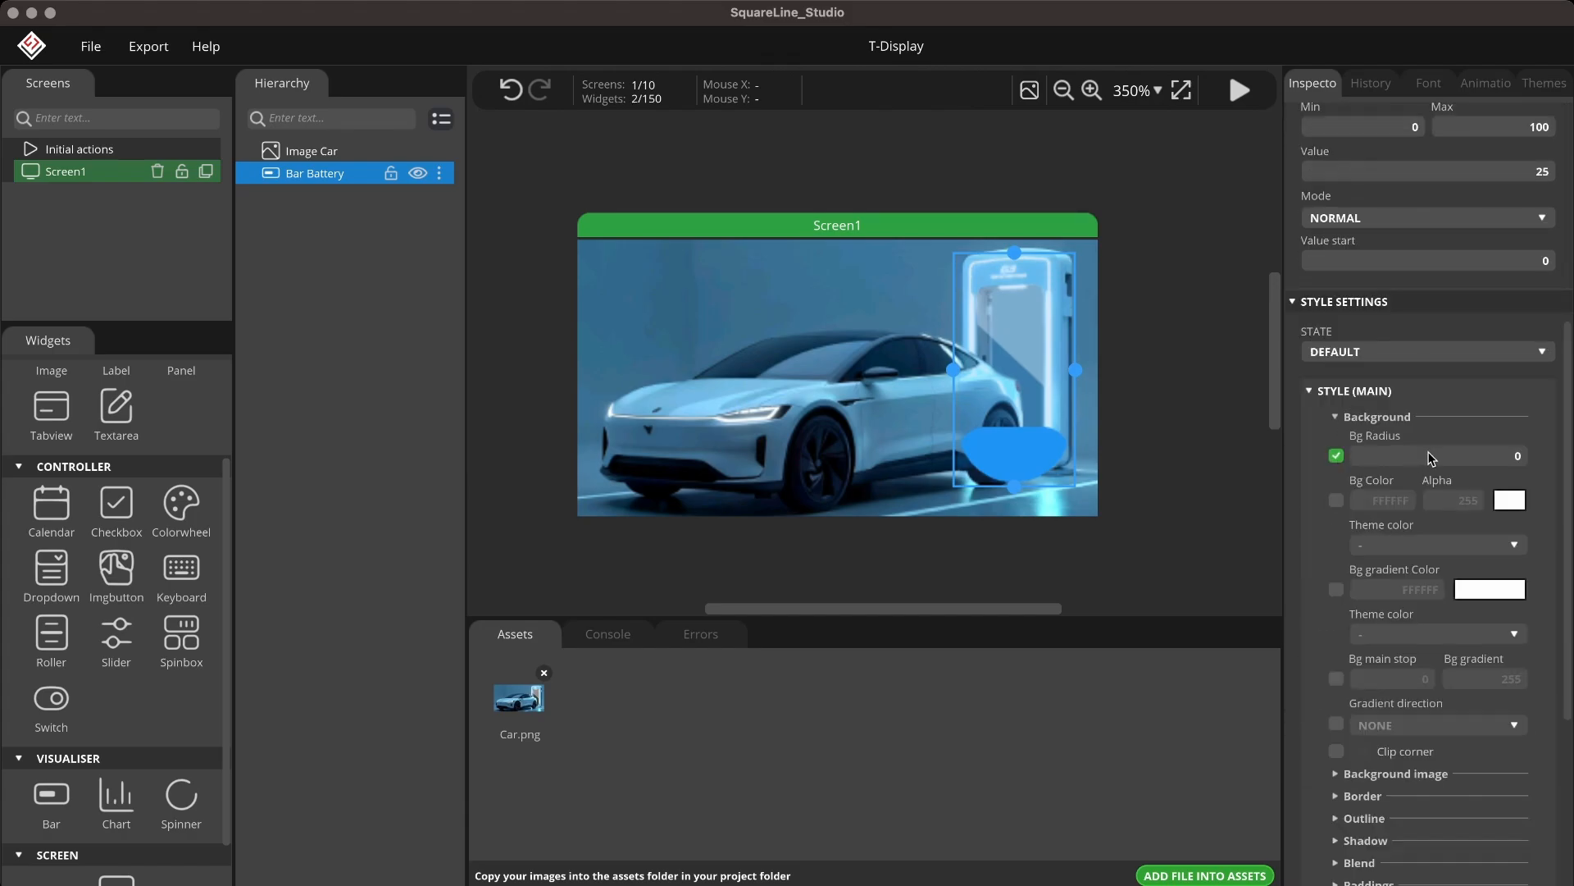
click(1336, 417)
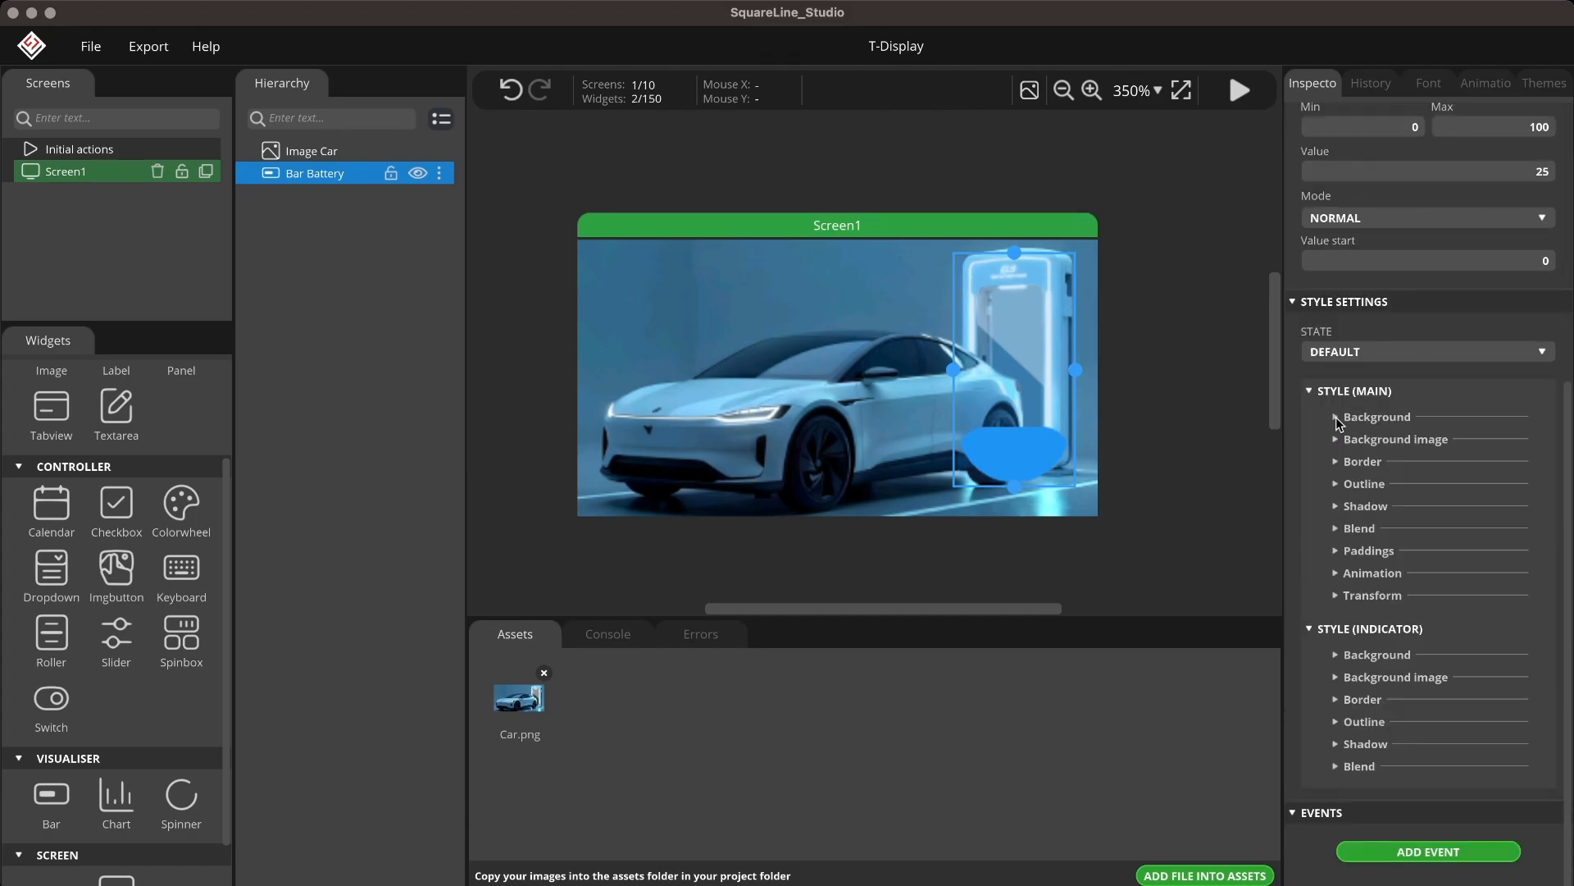
click(1336, 655)
click(1337, 693)
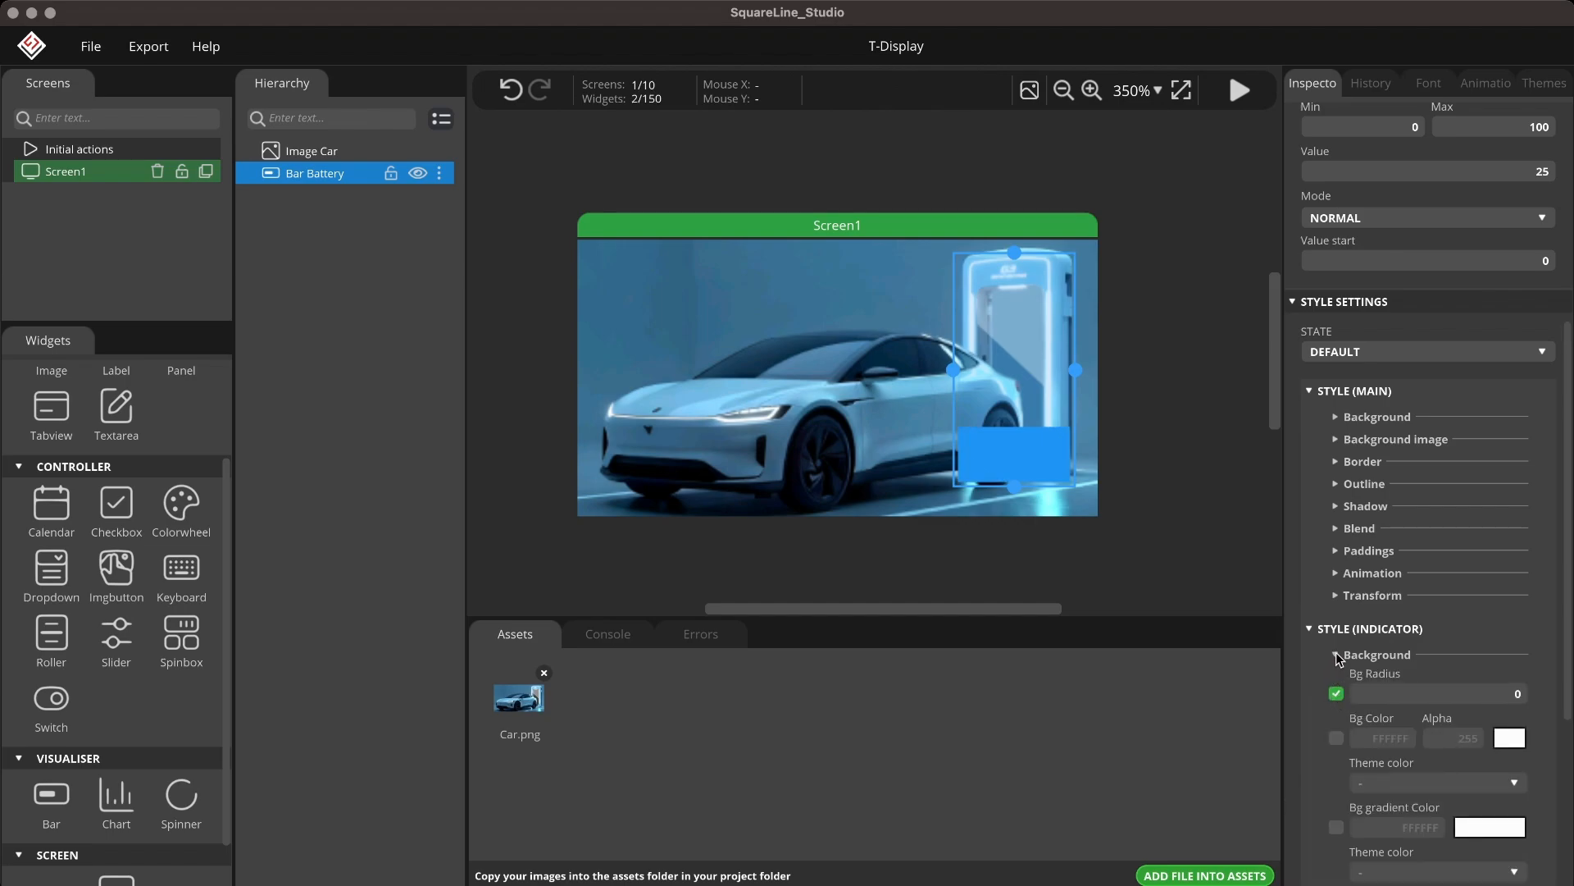
- Enable Bar Battery's indicator background color and set it to green 19E500 at alpha 255
click(1338, 739)
click(1519, 742)
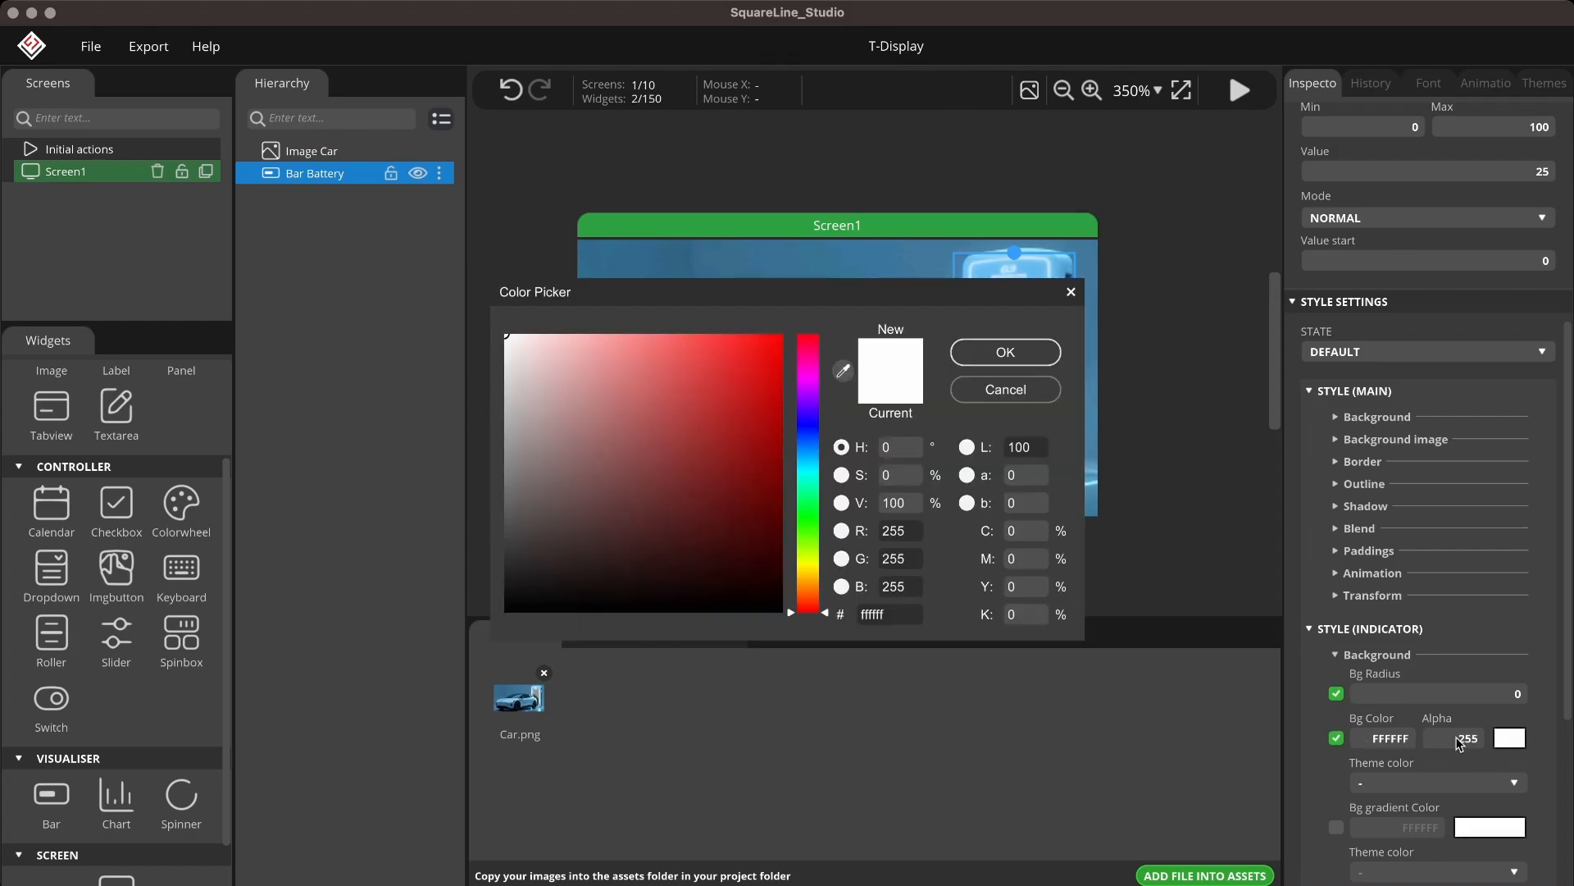
click(809, 525)
drag(742, 423, 795, 368)
click(991, 358)
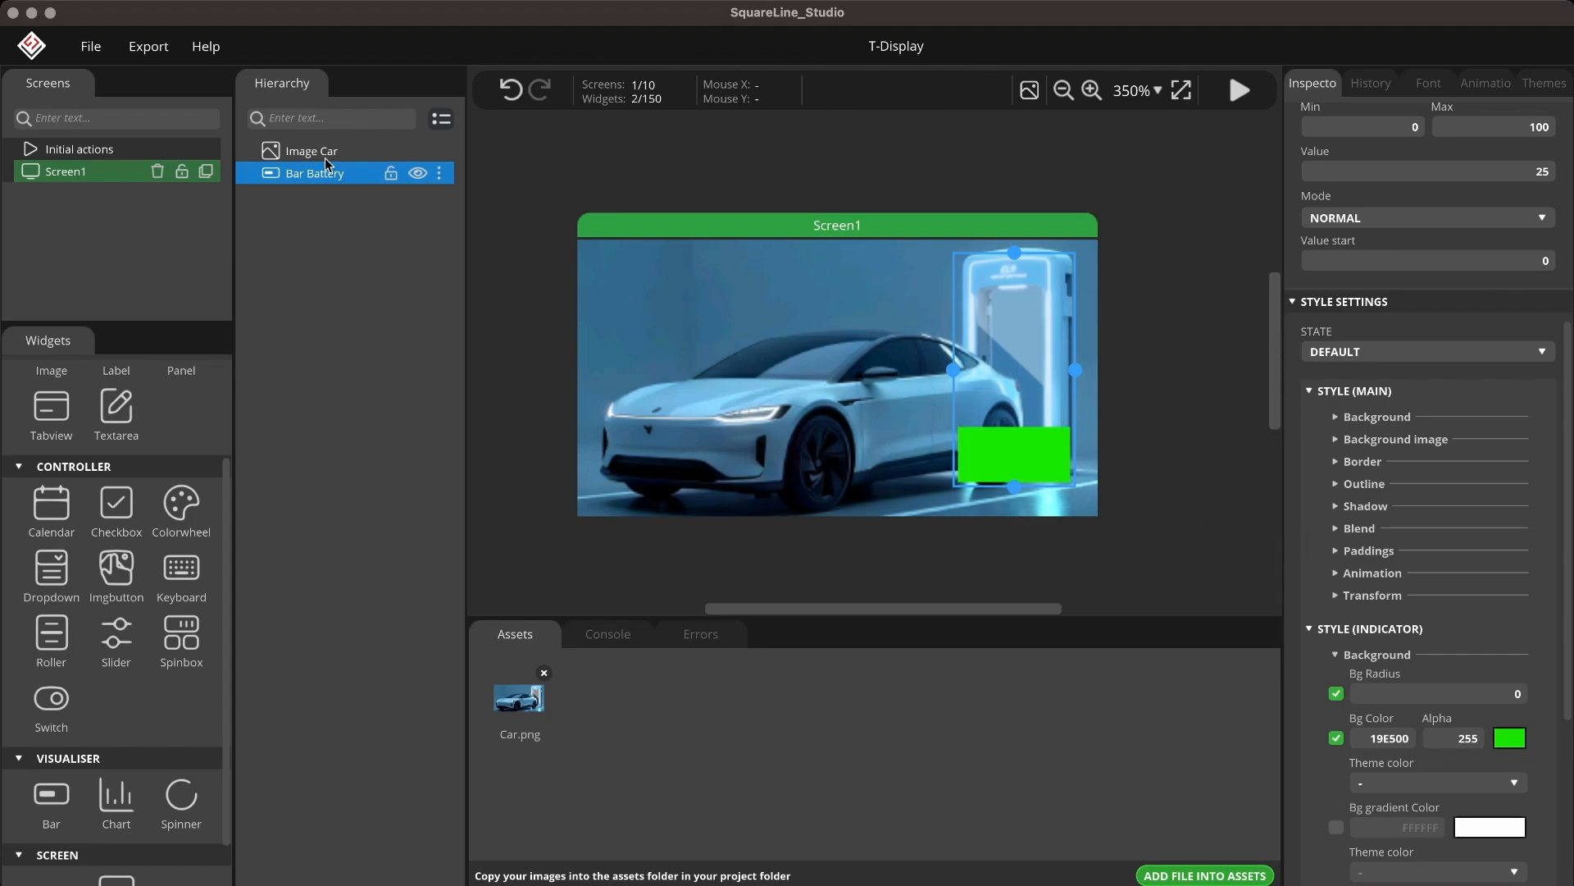
- Place Bar Battery behind Image Car and shrink it to about 42 × 112 px at X 108, Y -3 to fit the charger's window
drag(326, 179, 328, 146)
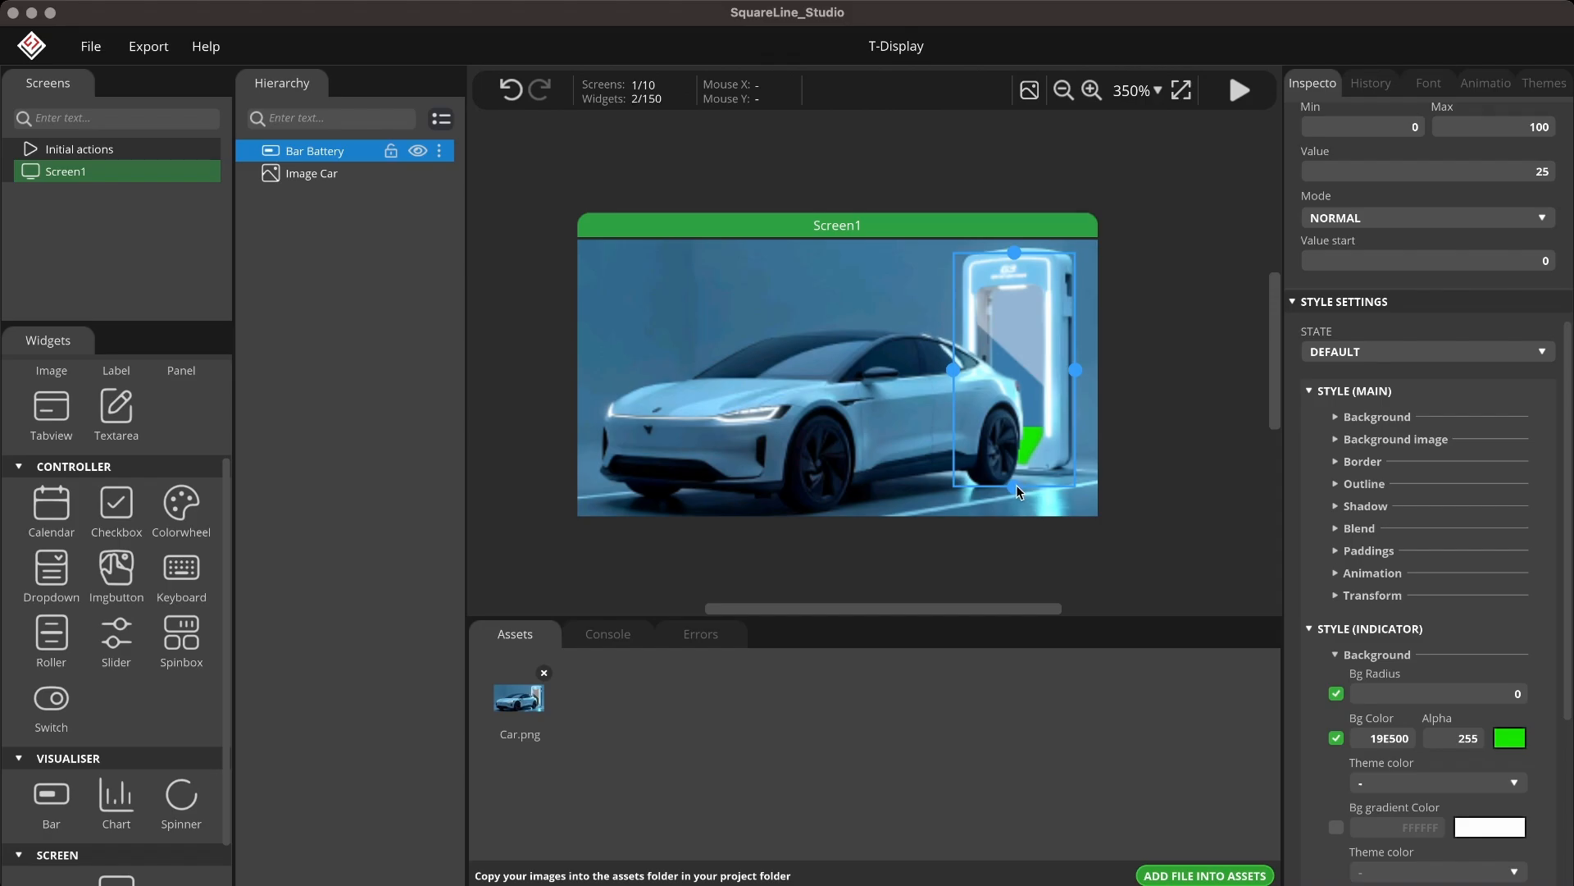
drag(1016, 484, 1020, 469)
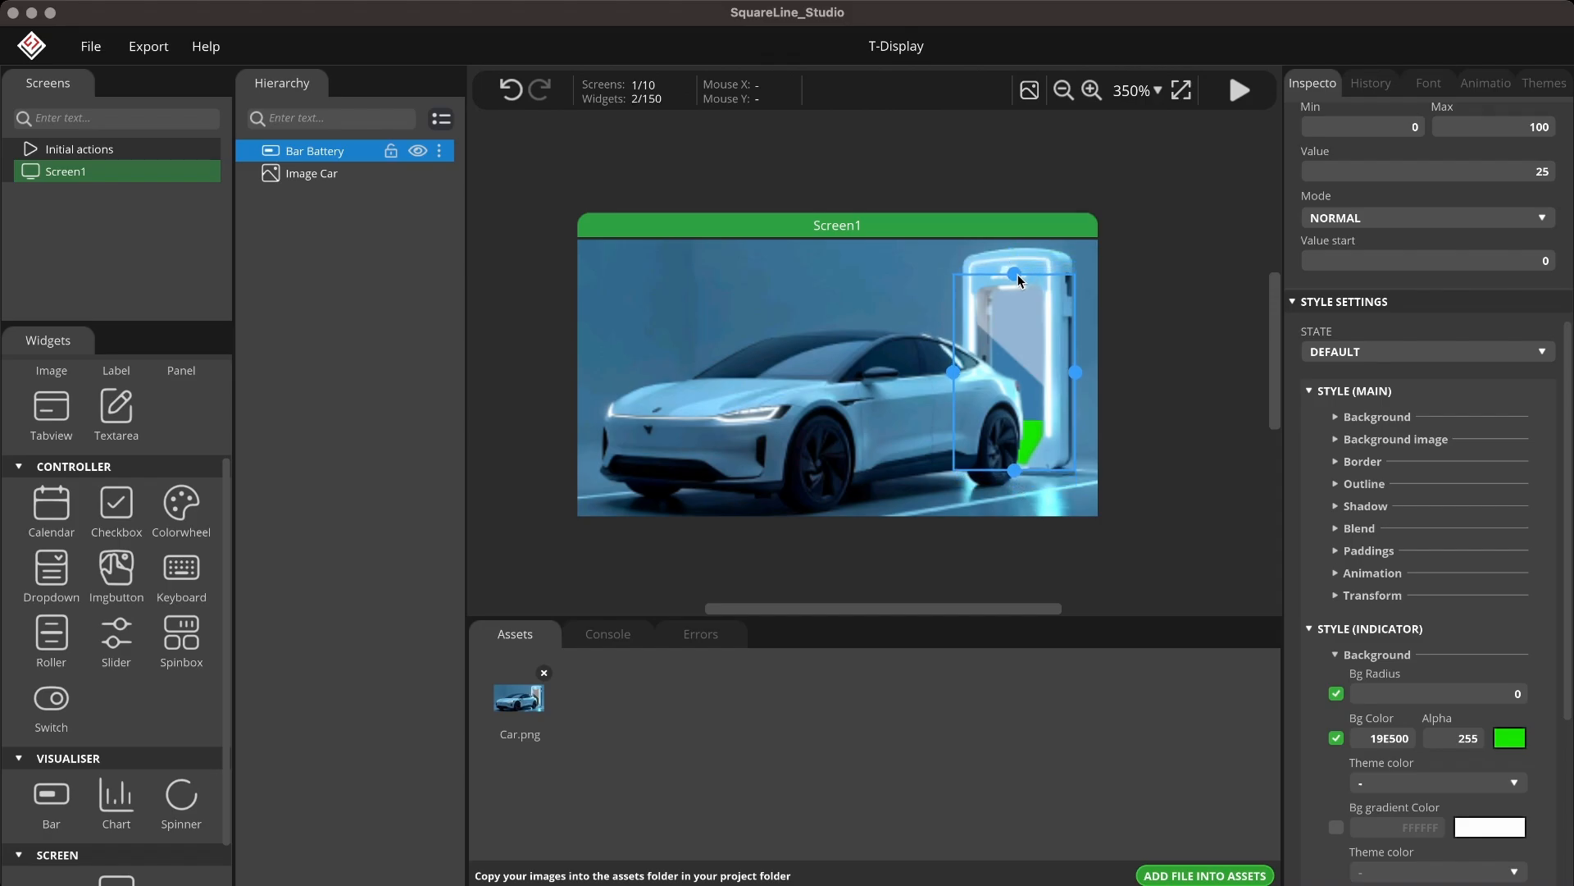
drag(1075, 372, 1025, 302)
- Test Bar Battery at values 50, 90 and 100, and set its value to 0
scroll(1537, 540, up, 5)
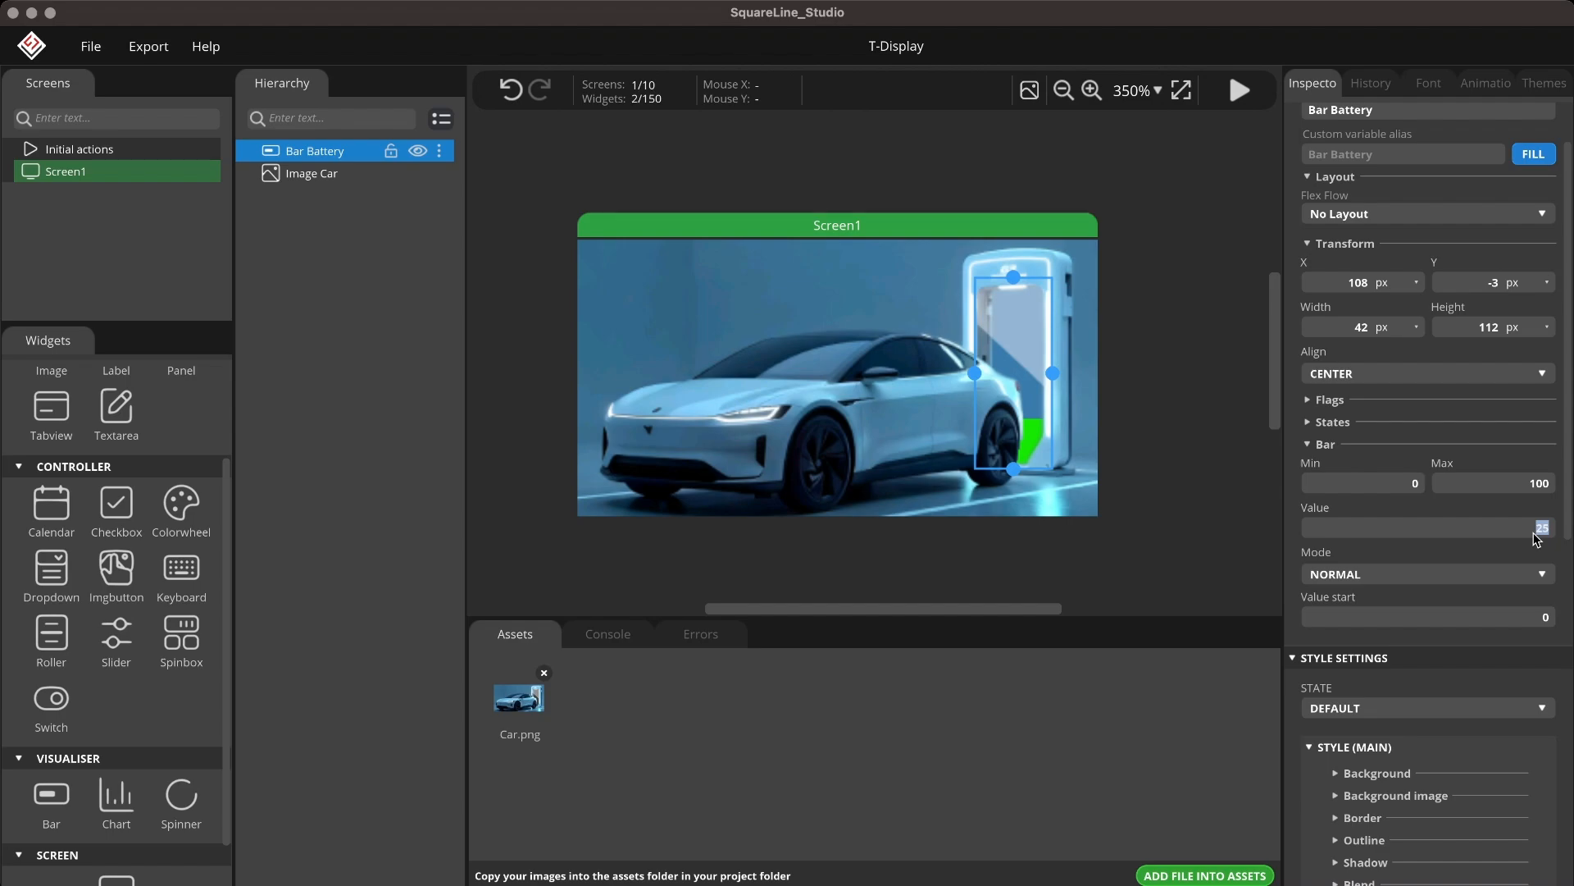
text(50)
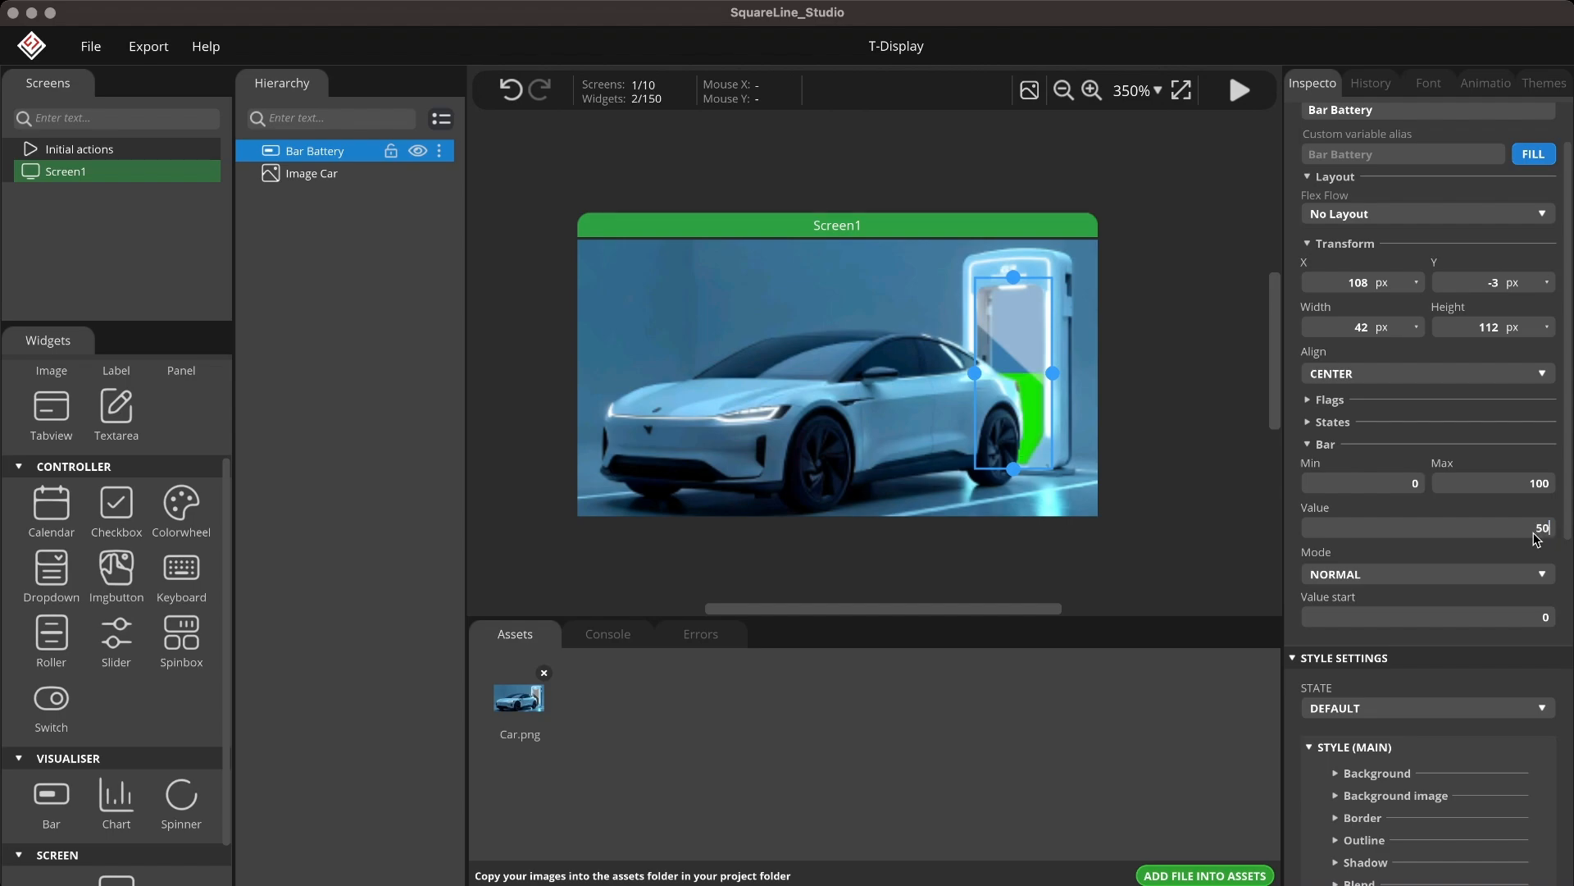
text(90)
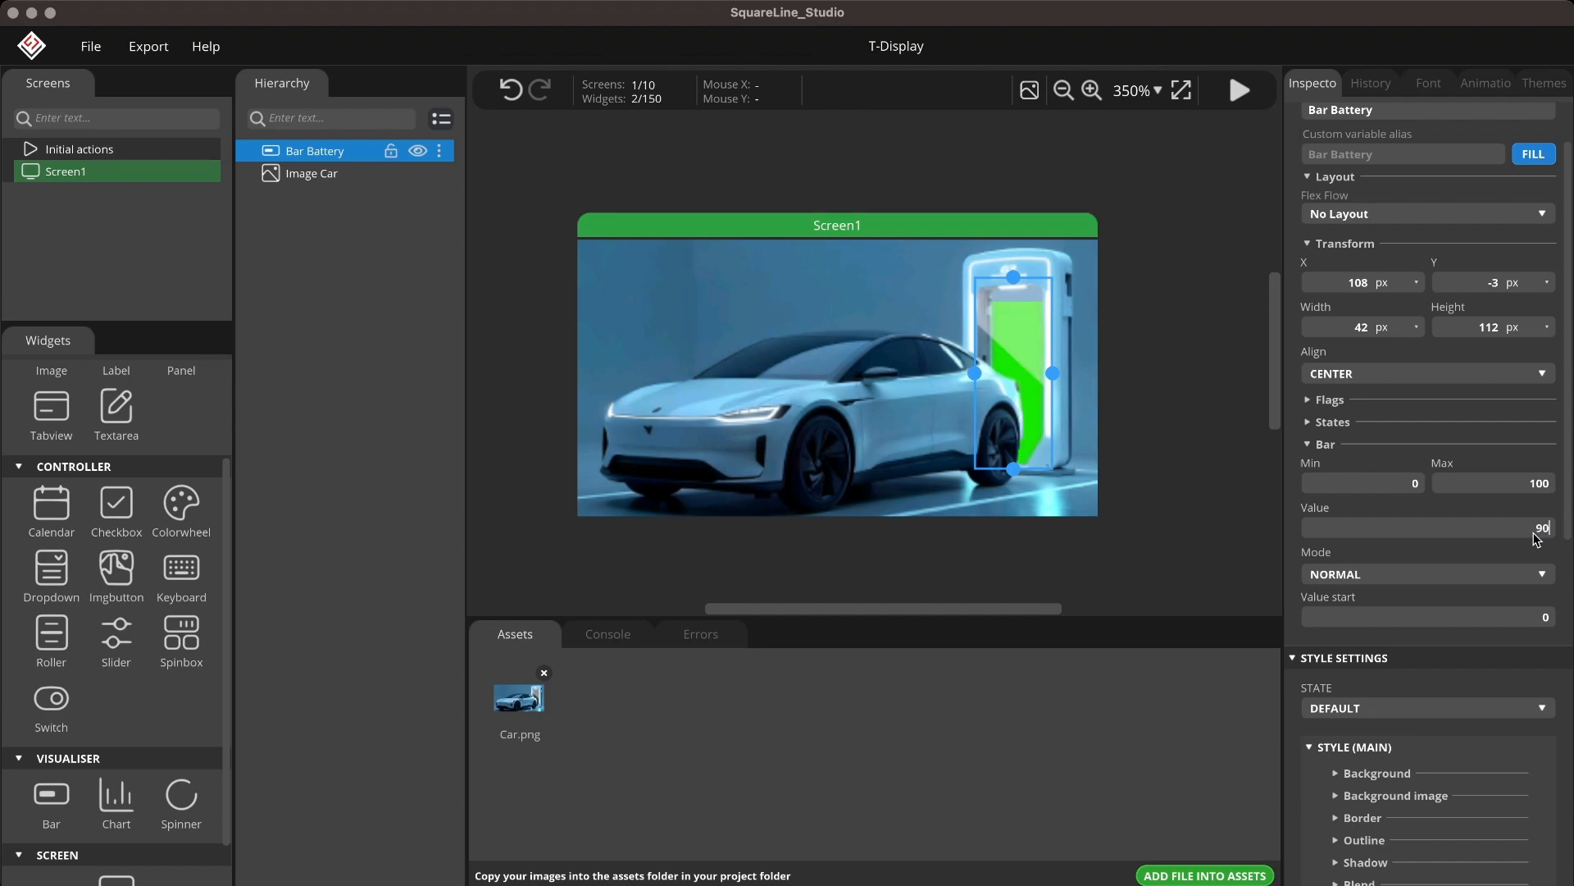
double_click(1537, 529)
text(100)
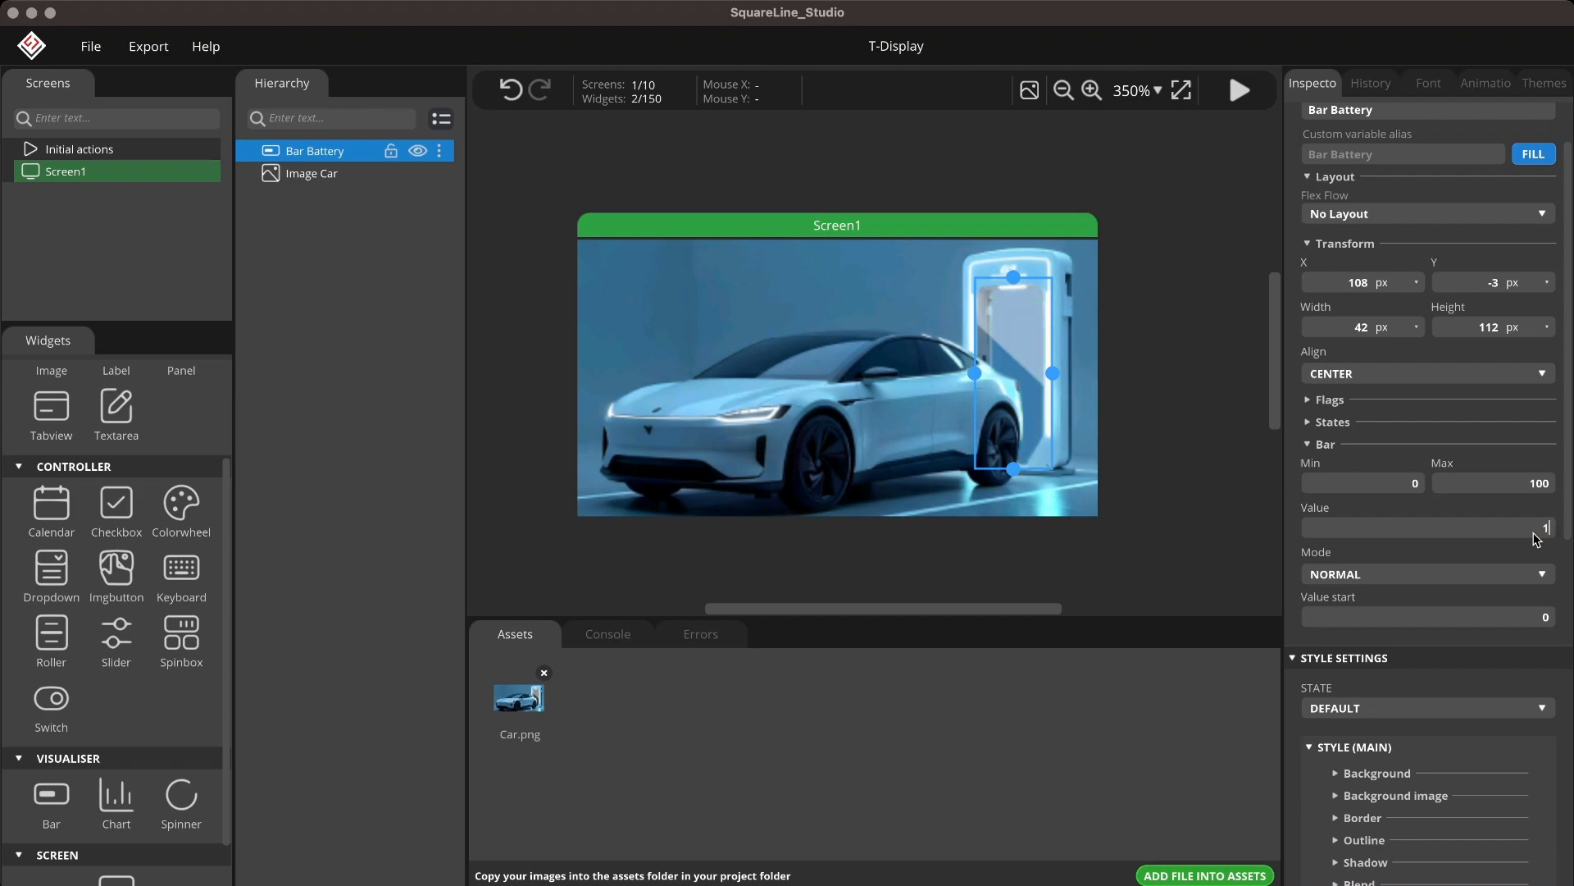
double_click(1535, 533)
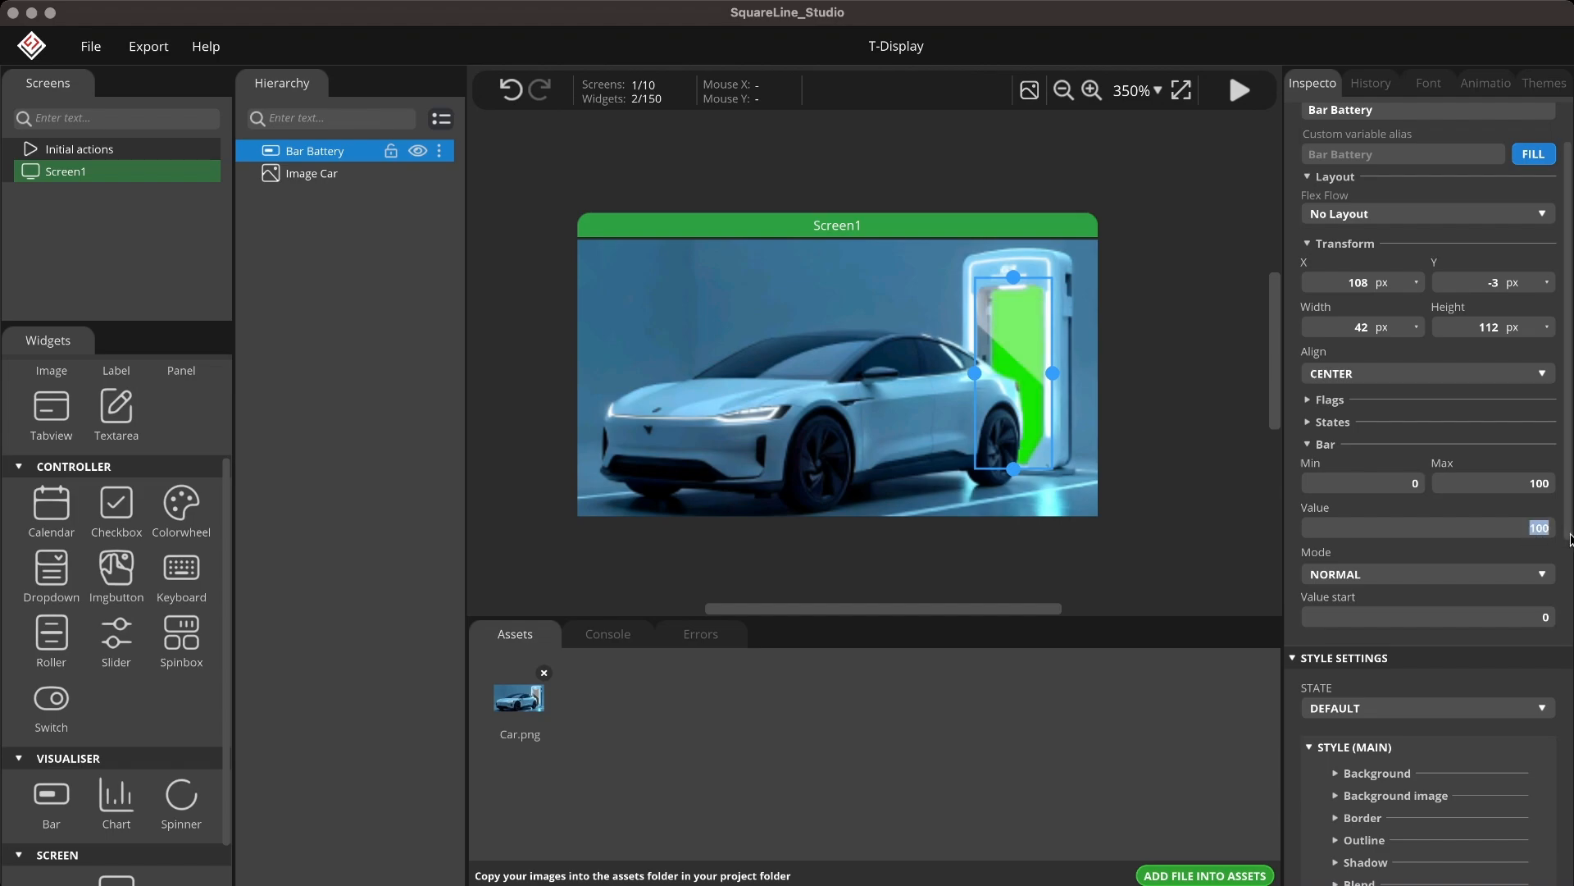
text(0)
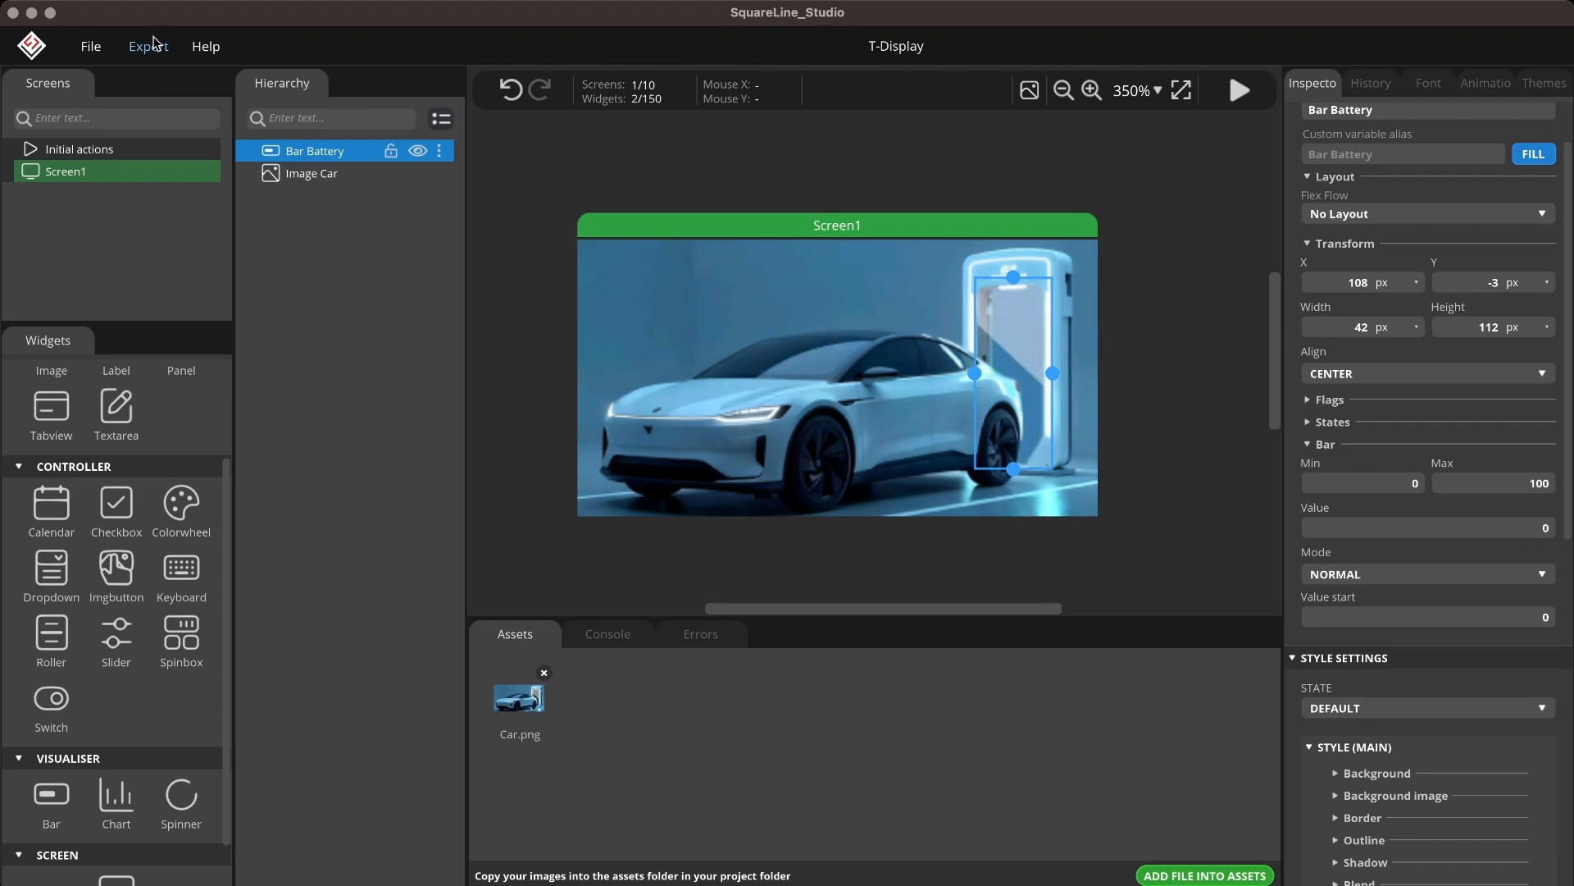
- Create the template project and move the generated T-Display folder out of SLS/Template into the T-Display-Test folder
click(149, 46)
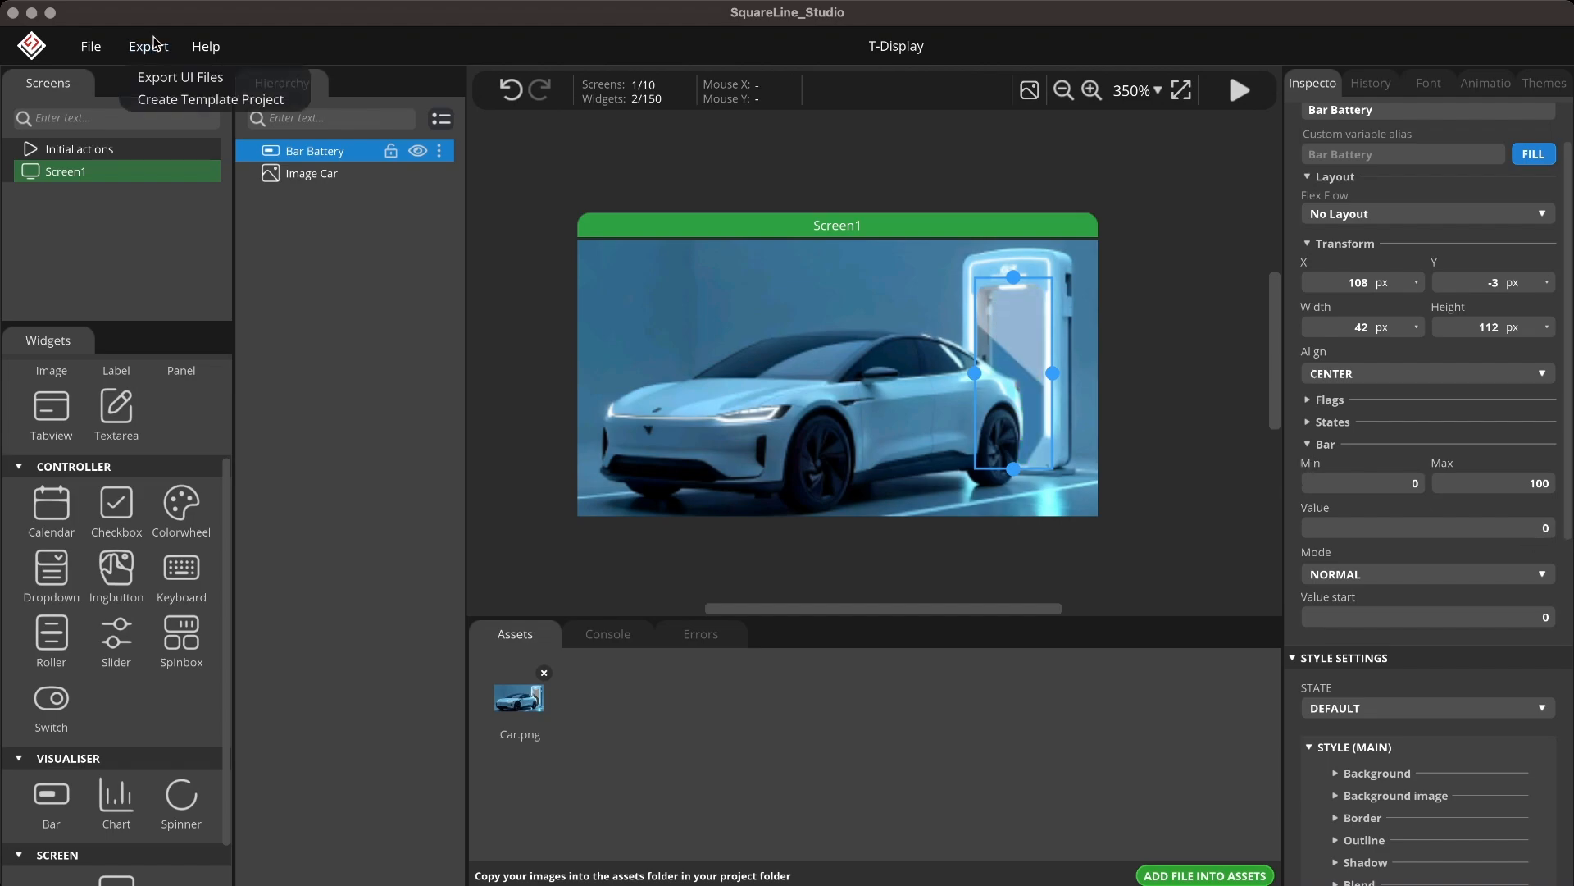
click(187, 99)
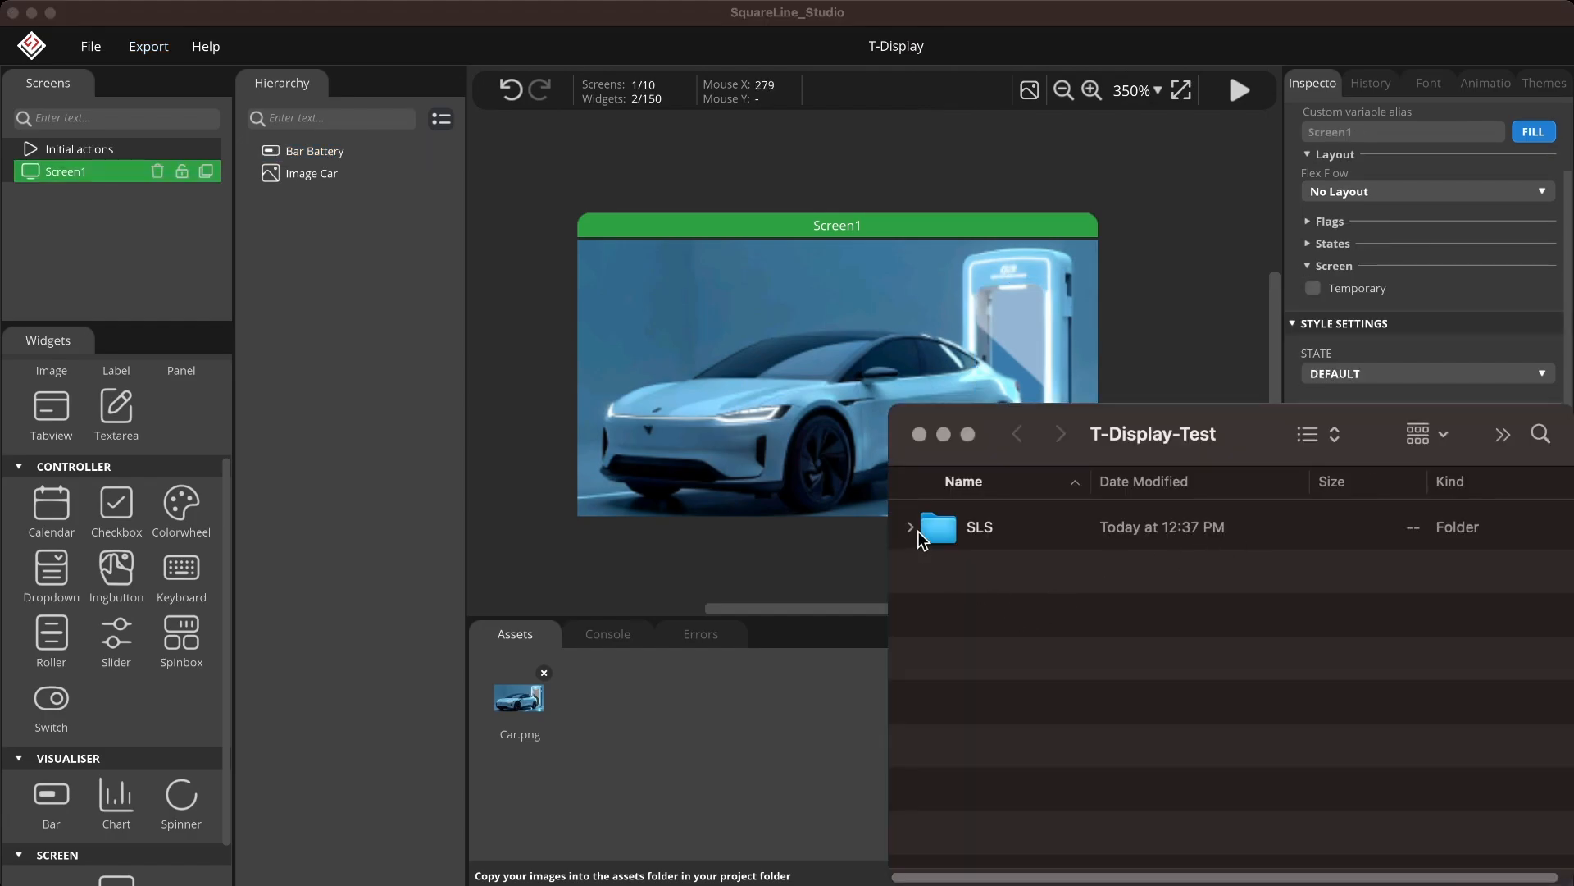
click(913, 530)
scroll(984, 681, down, 1)
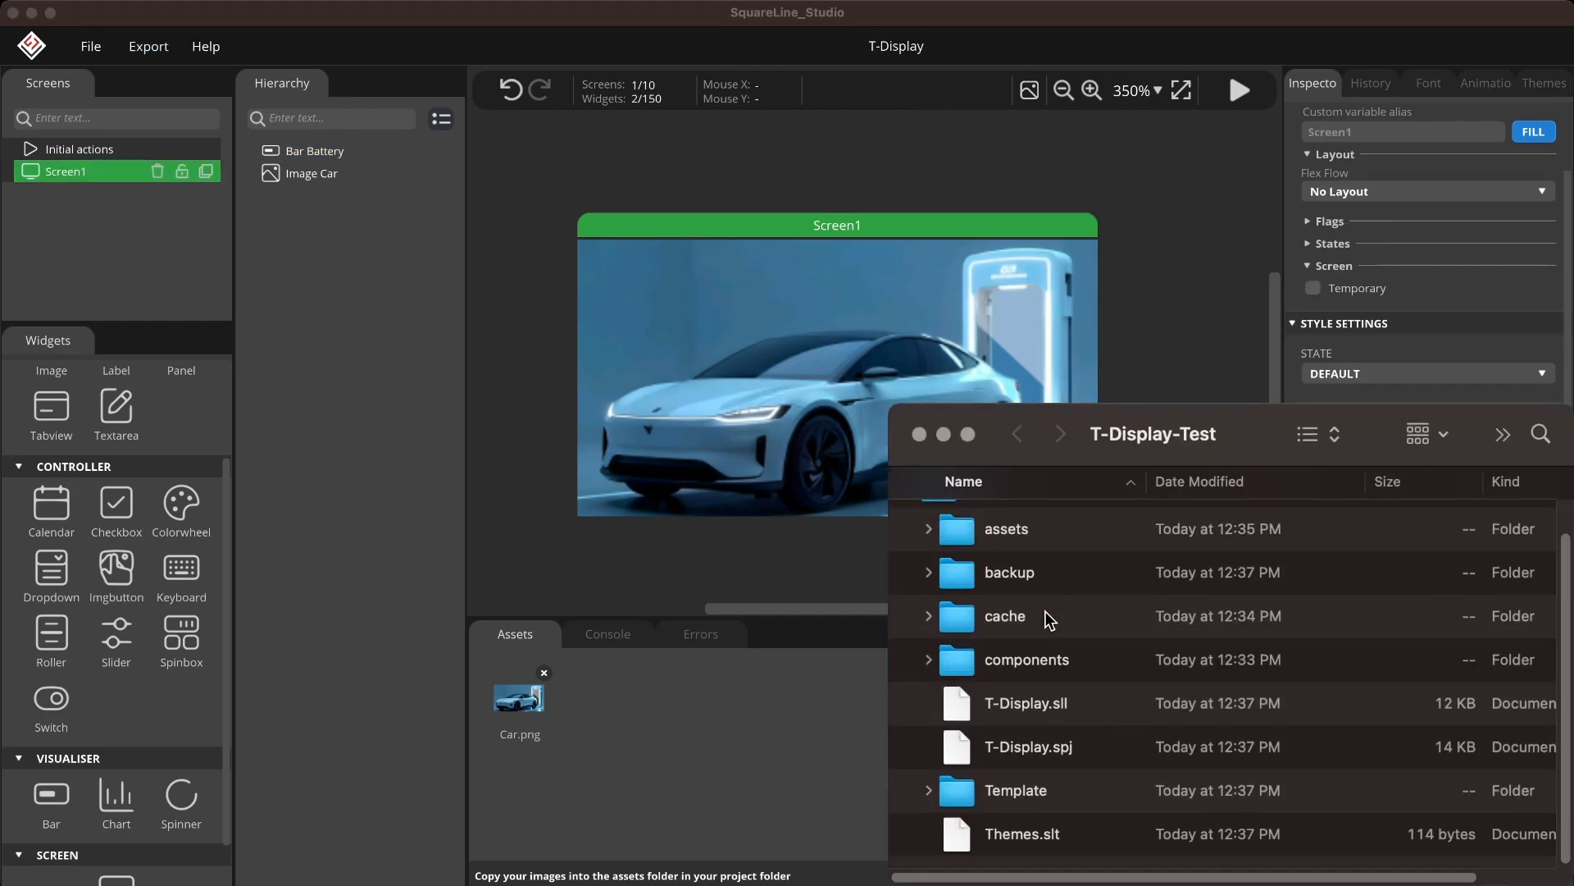
click(929, 790)
scroll(1017, 799, down, 2)
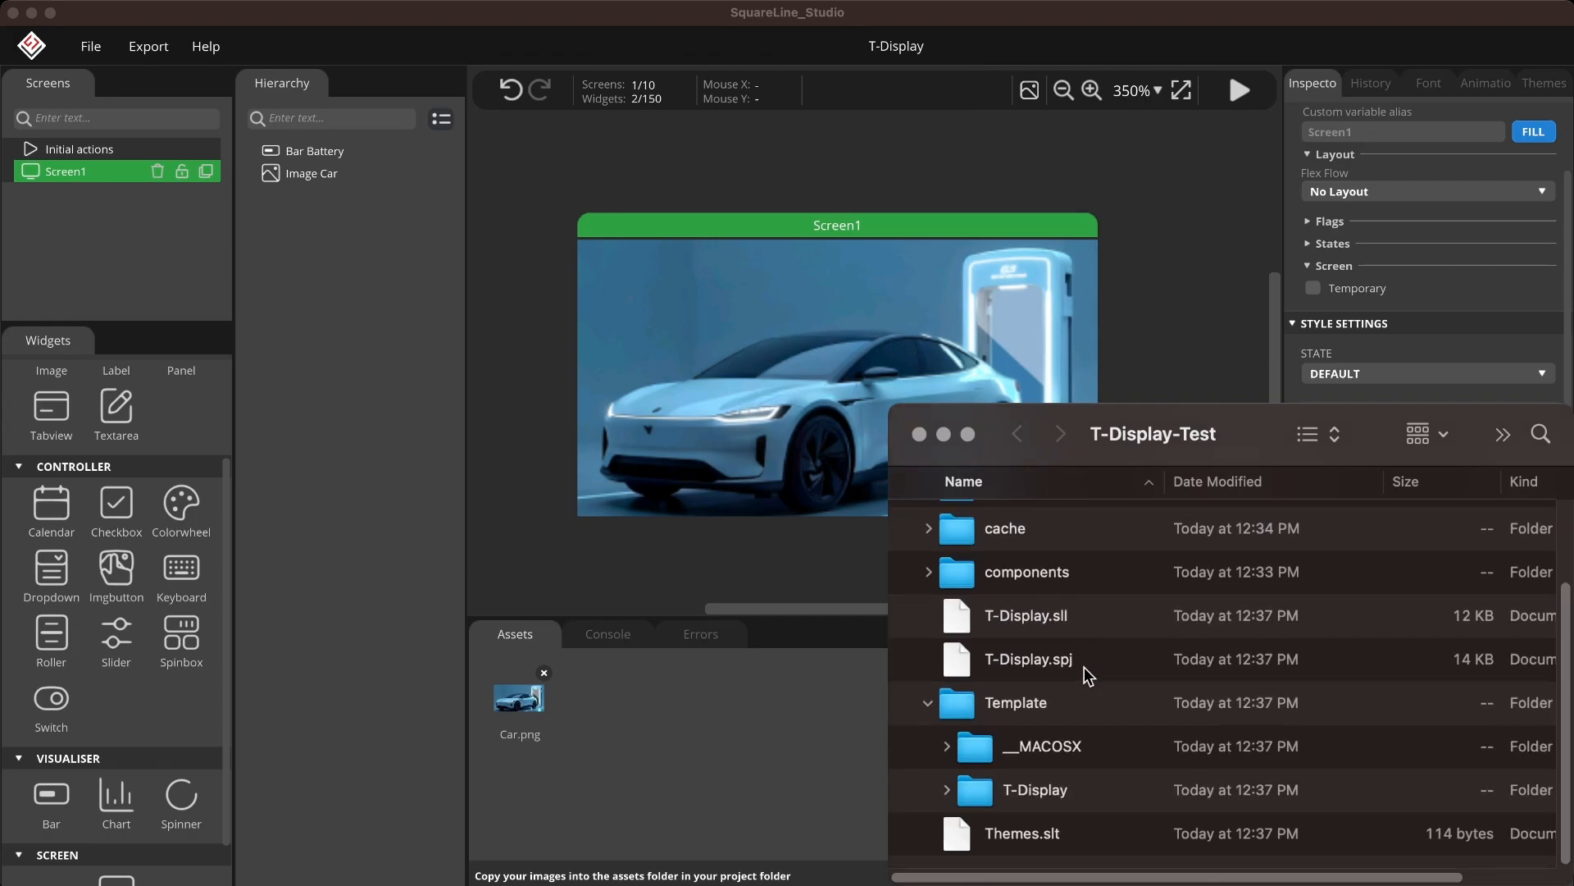
click(1021, 799)
scroll(1157, 722, up, 3)
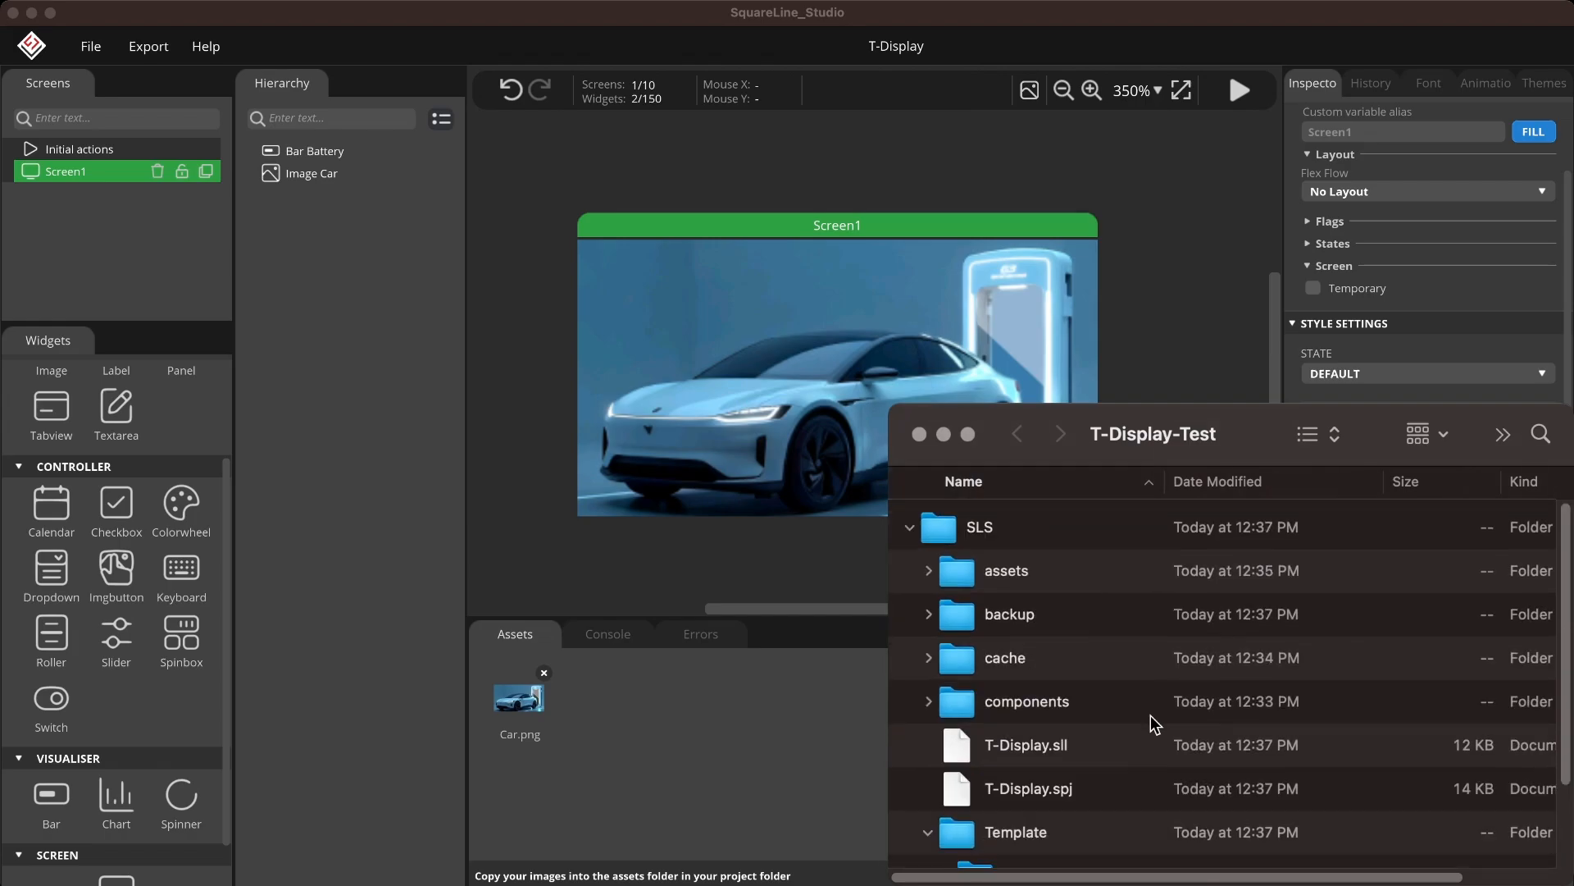
click(910, 528)
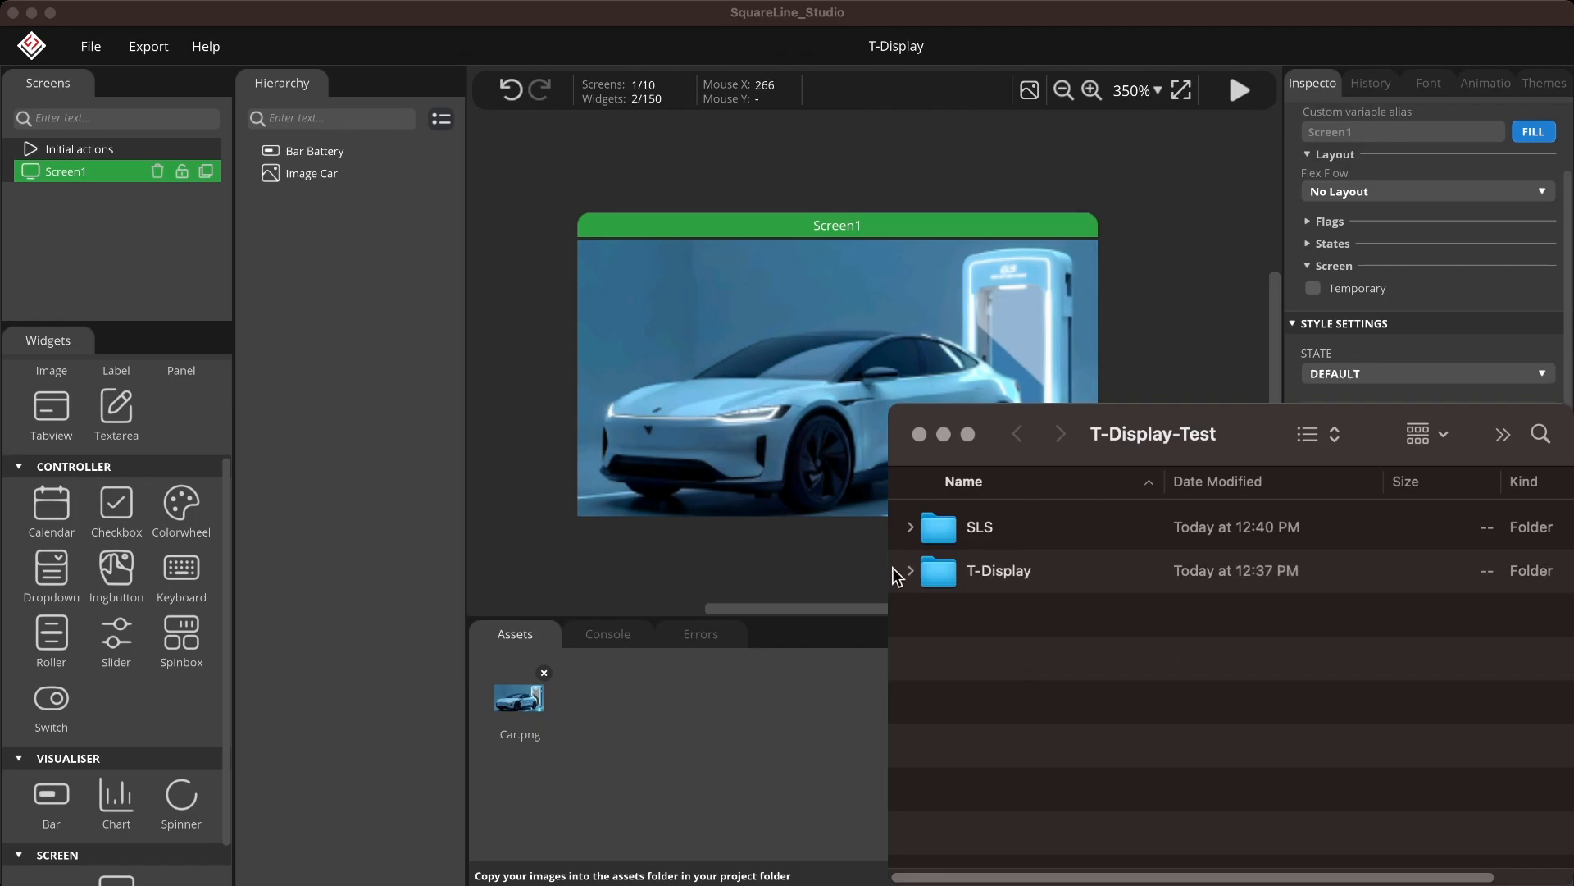
- In the T-Display folder, rename libraries to lib, ui to src, and ui.ino to main.cpp
click(909, 571)
click(1025, 619)
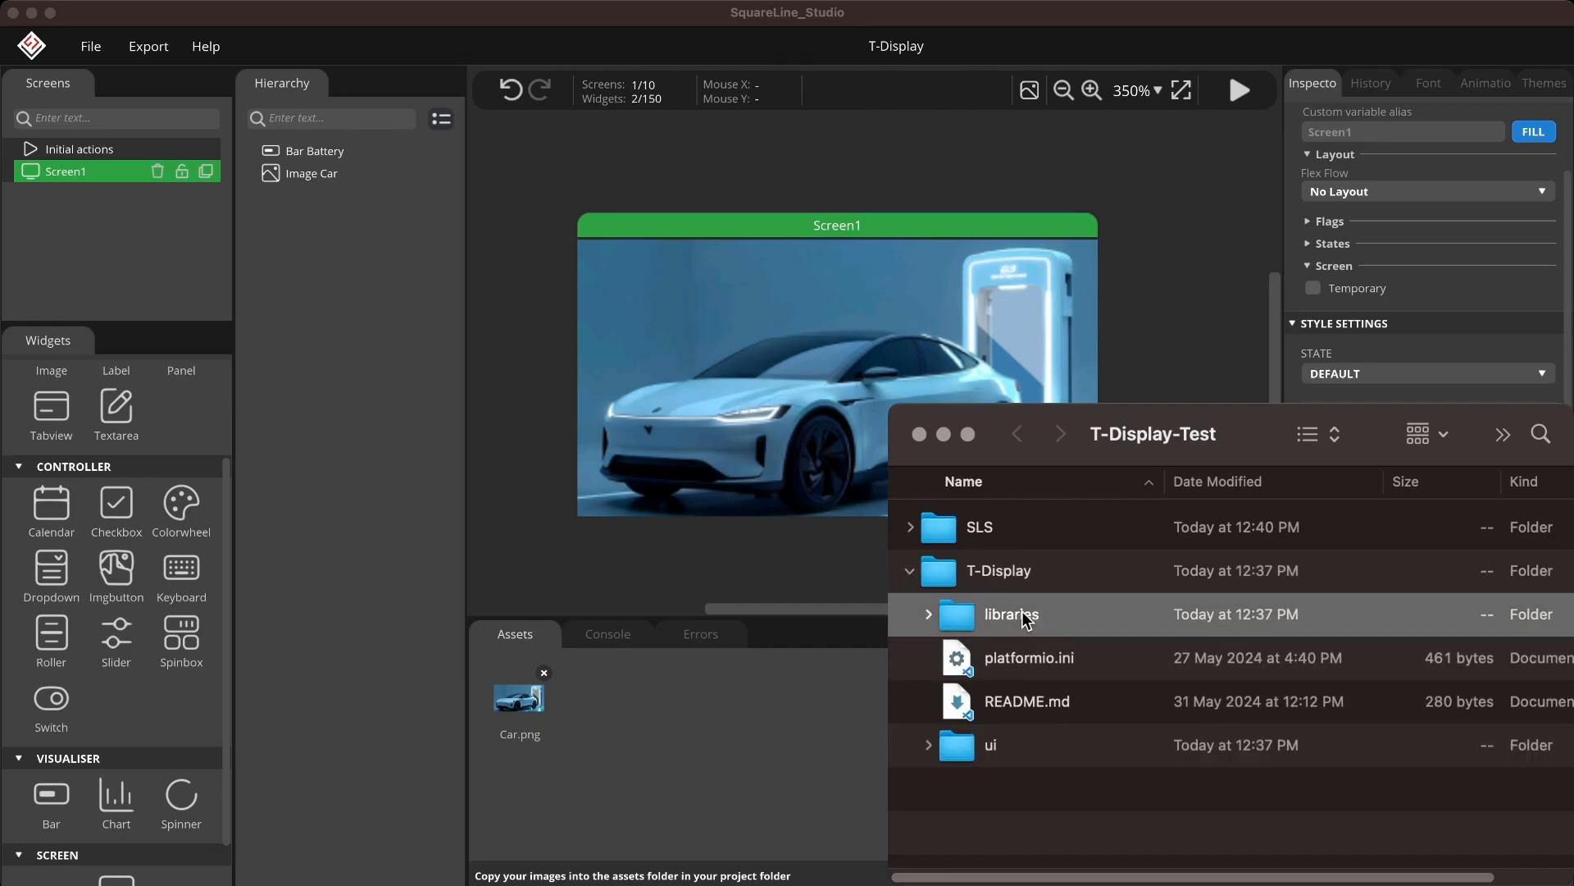
click(1023, 615)
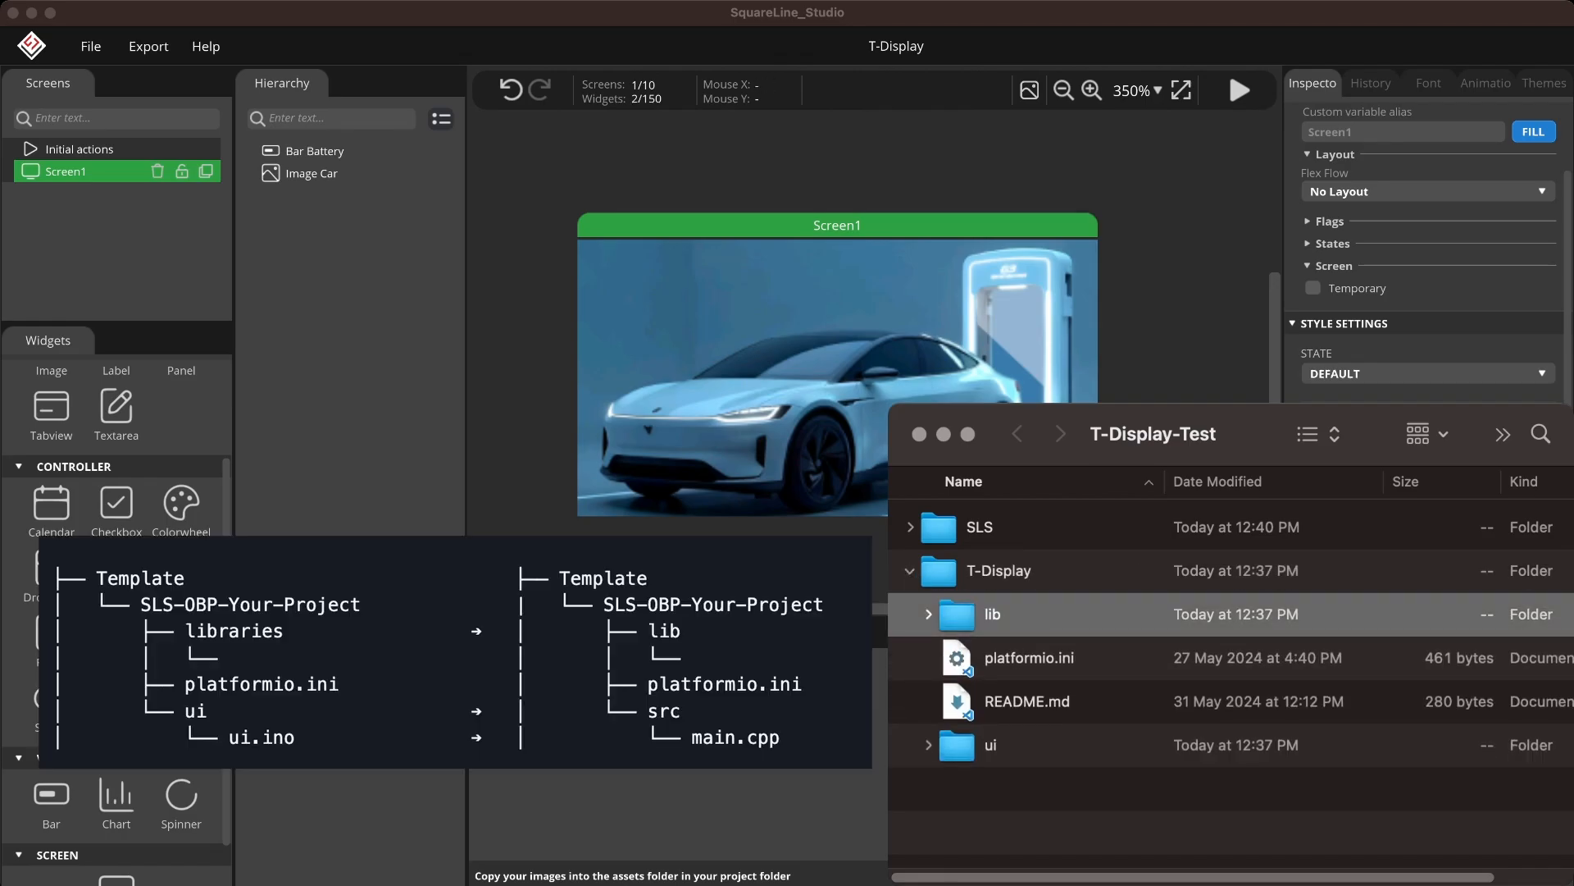
click(994, 743)
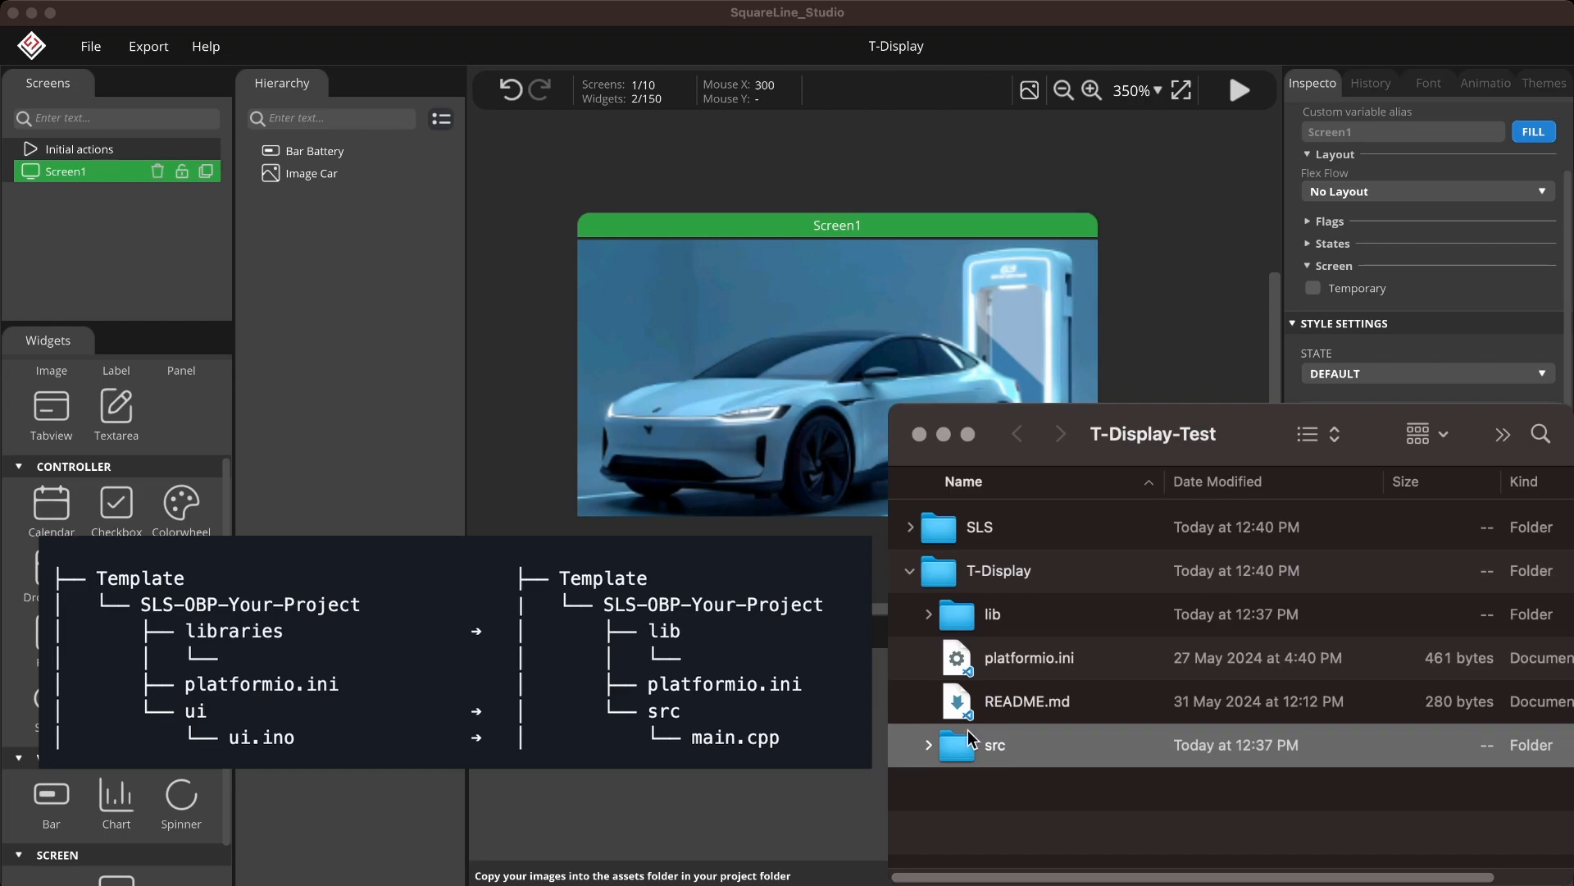
click(928, 745)
click(1014, 793)
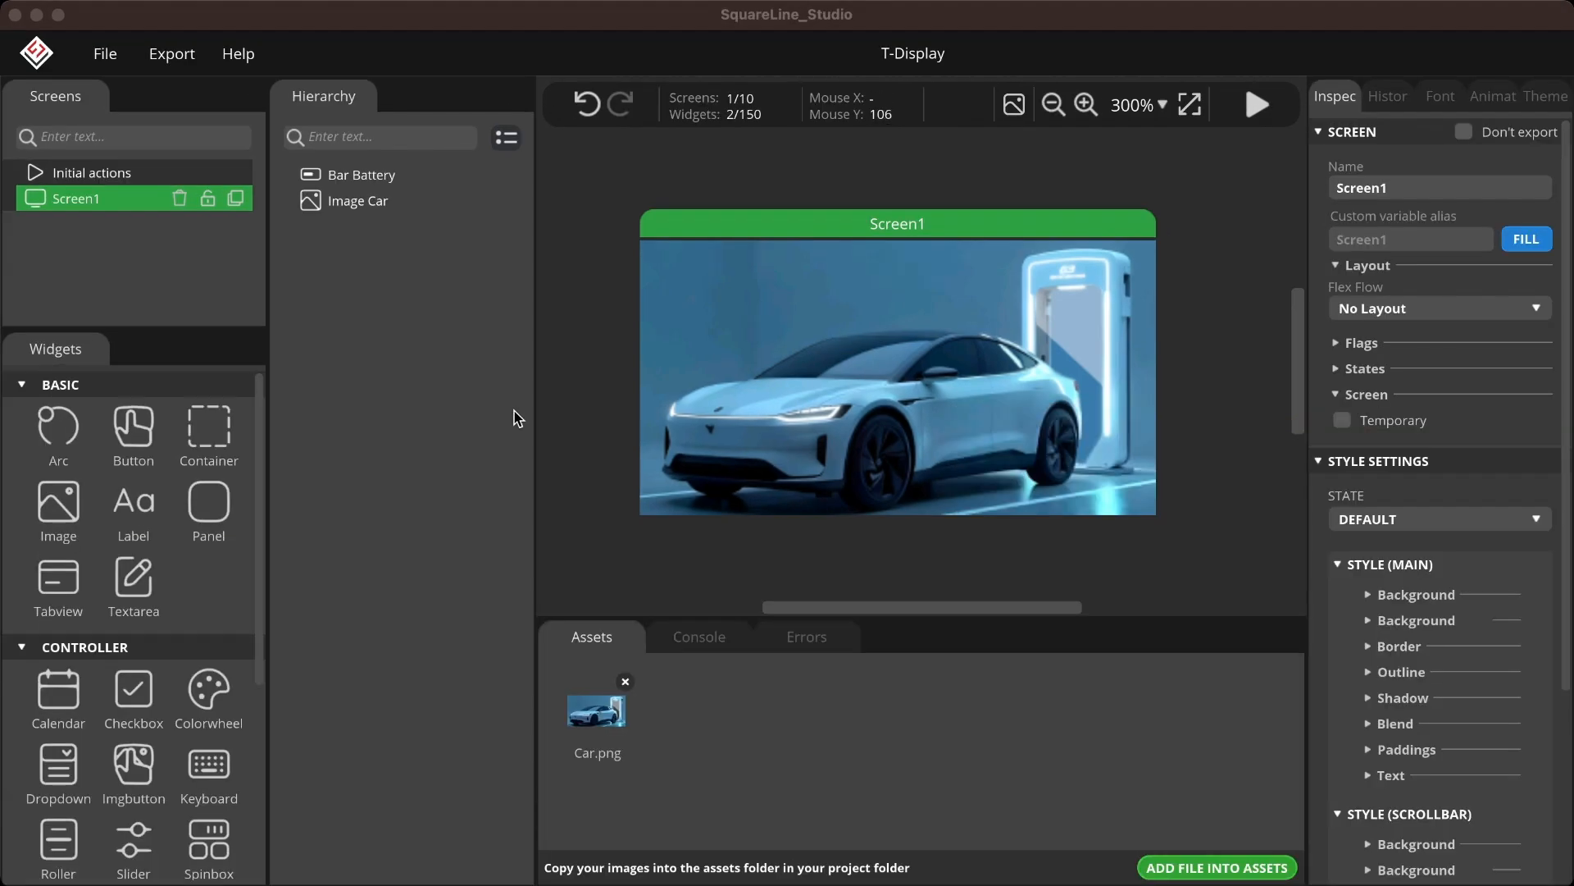
- In SquareLine Studio's project settings, point the UI Files Export Path to T-Display-Test/T-Display-pio/lib/ui/src
click(105, 54)
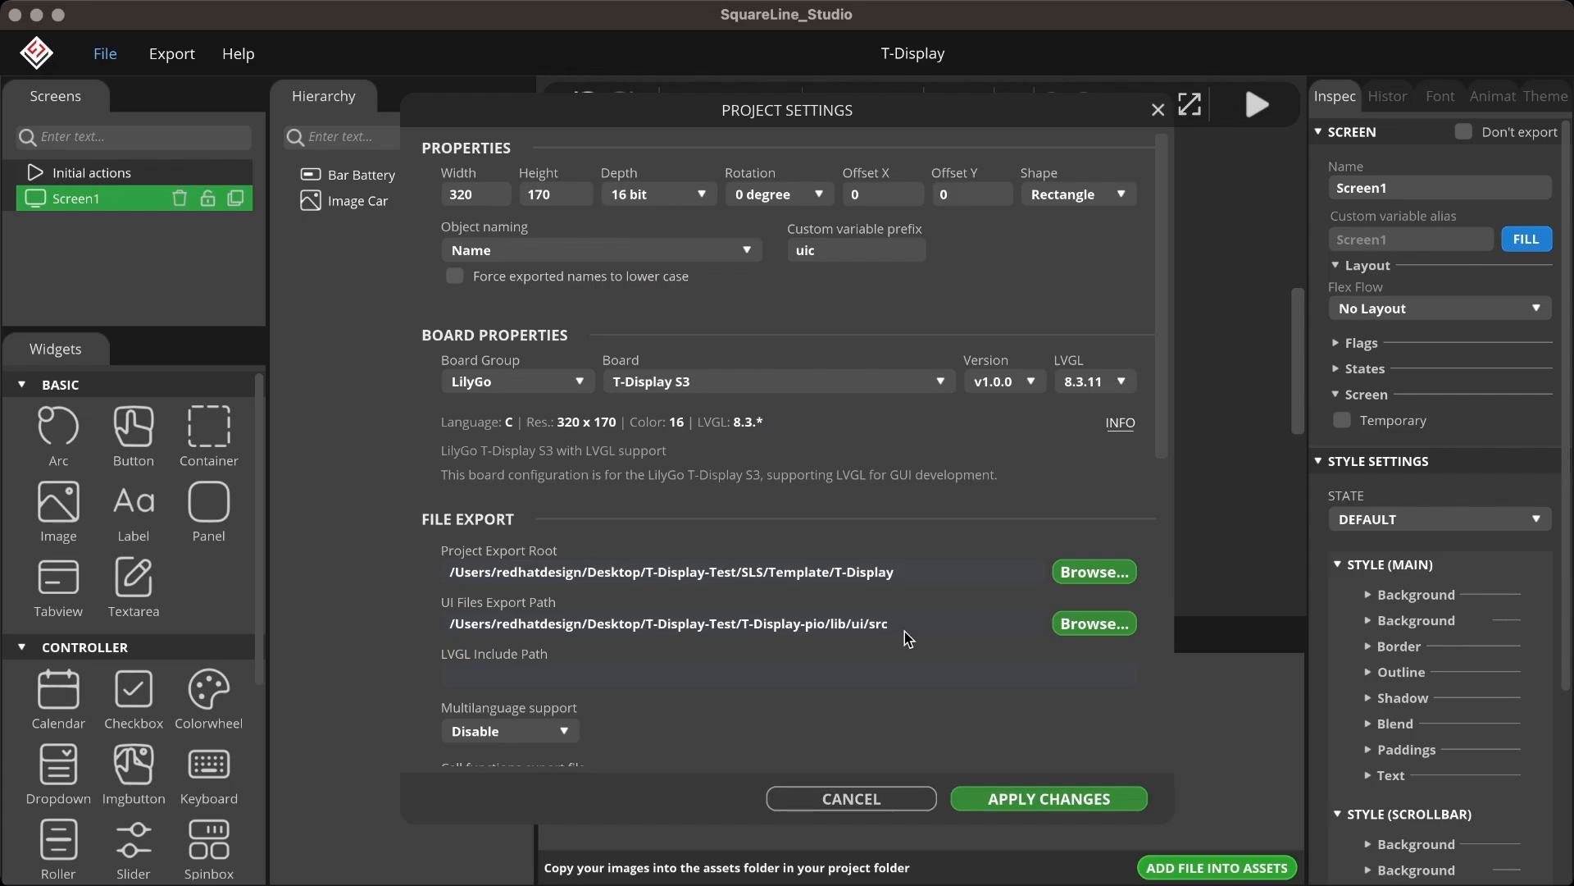
click(928, 623)
click(1094, 623)
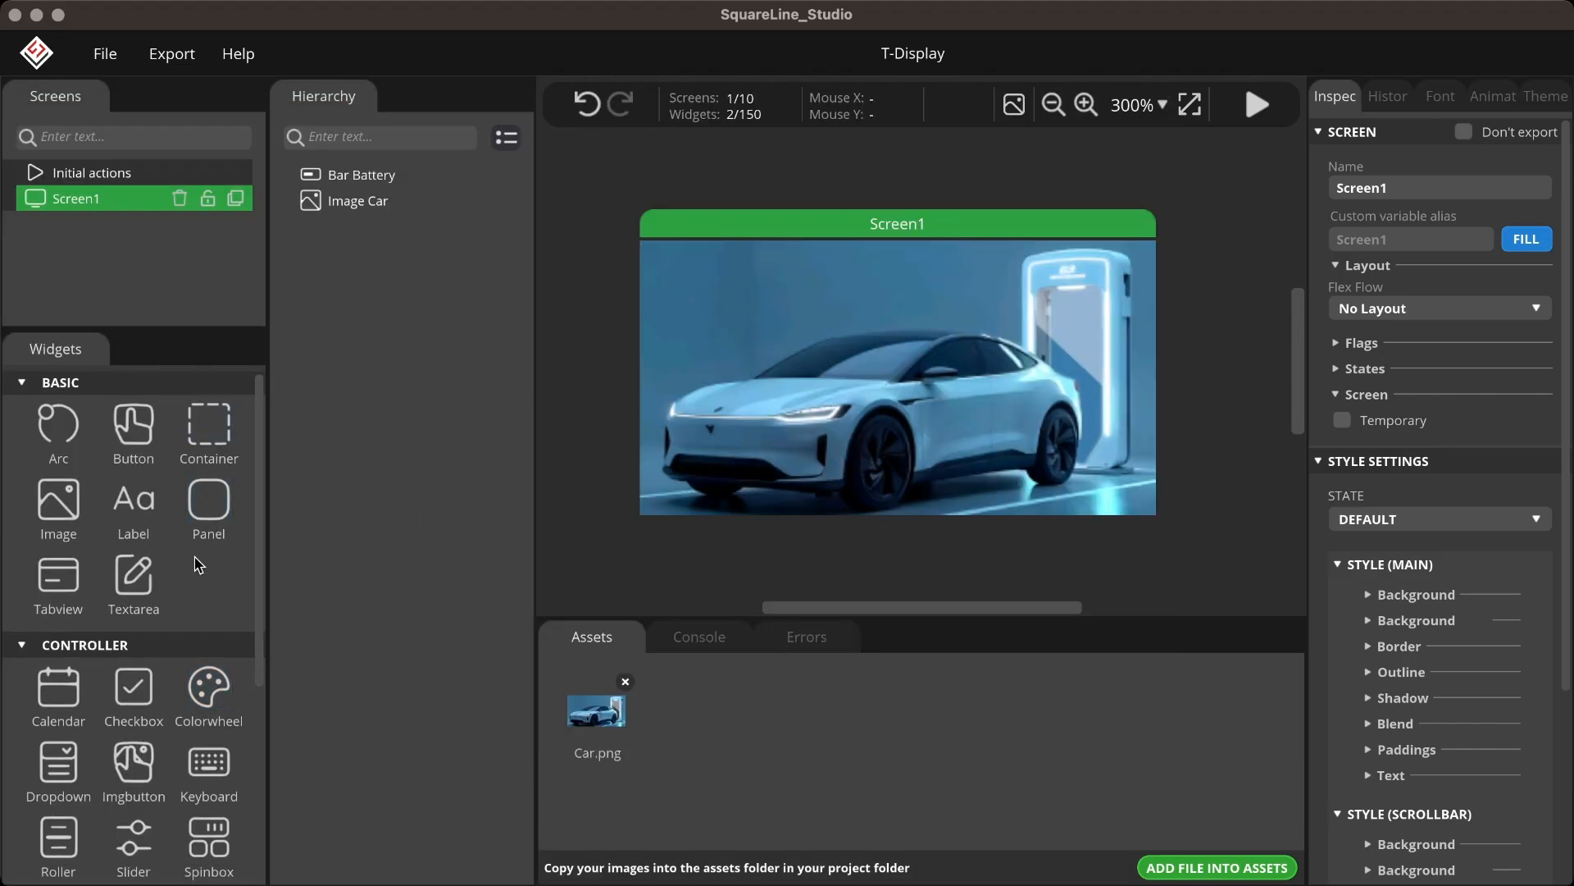
- Add a Label widget in Screen1's upper-left area at about X -129, Y -62 and export the UI files
click(133, 502)
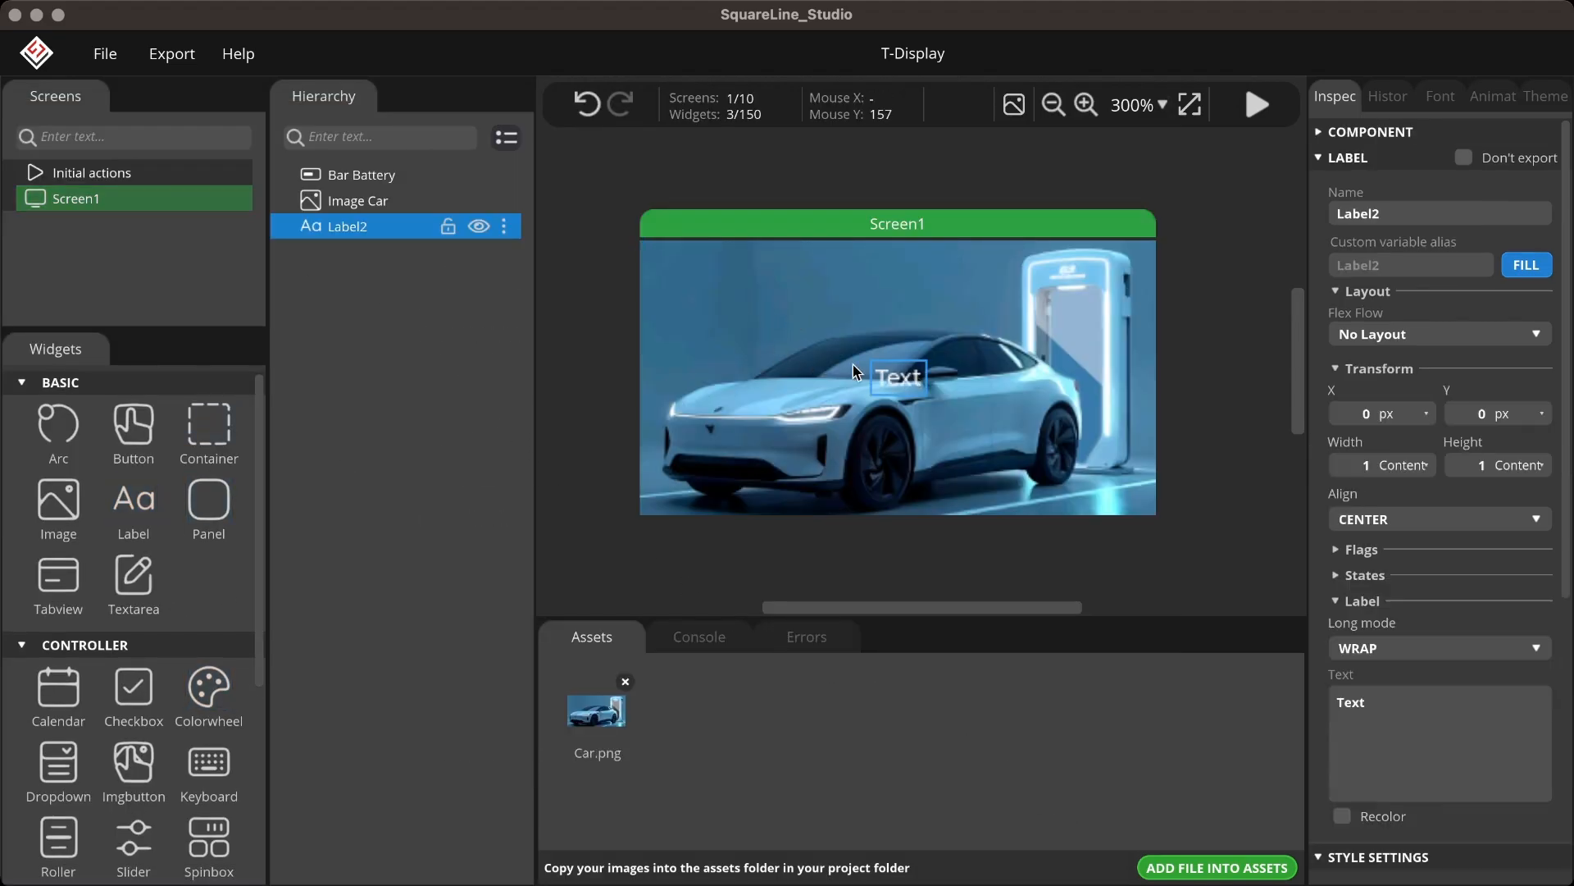
drag(854, 371, 697, 272)
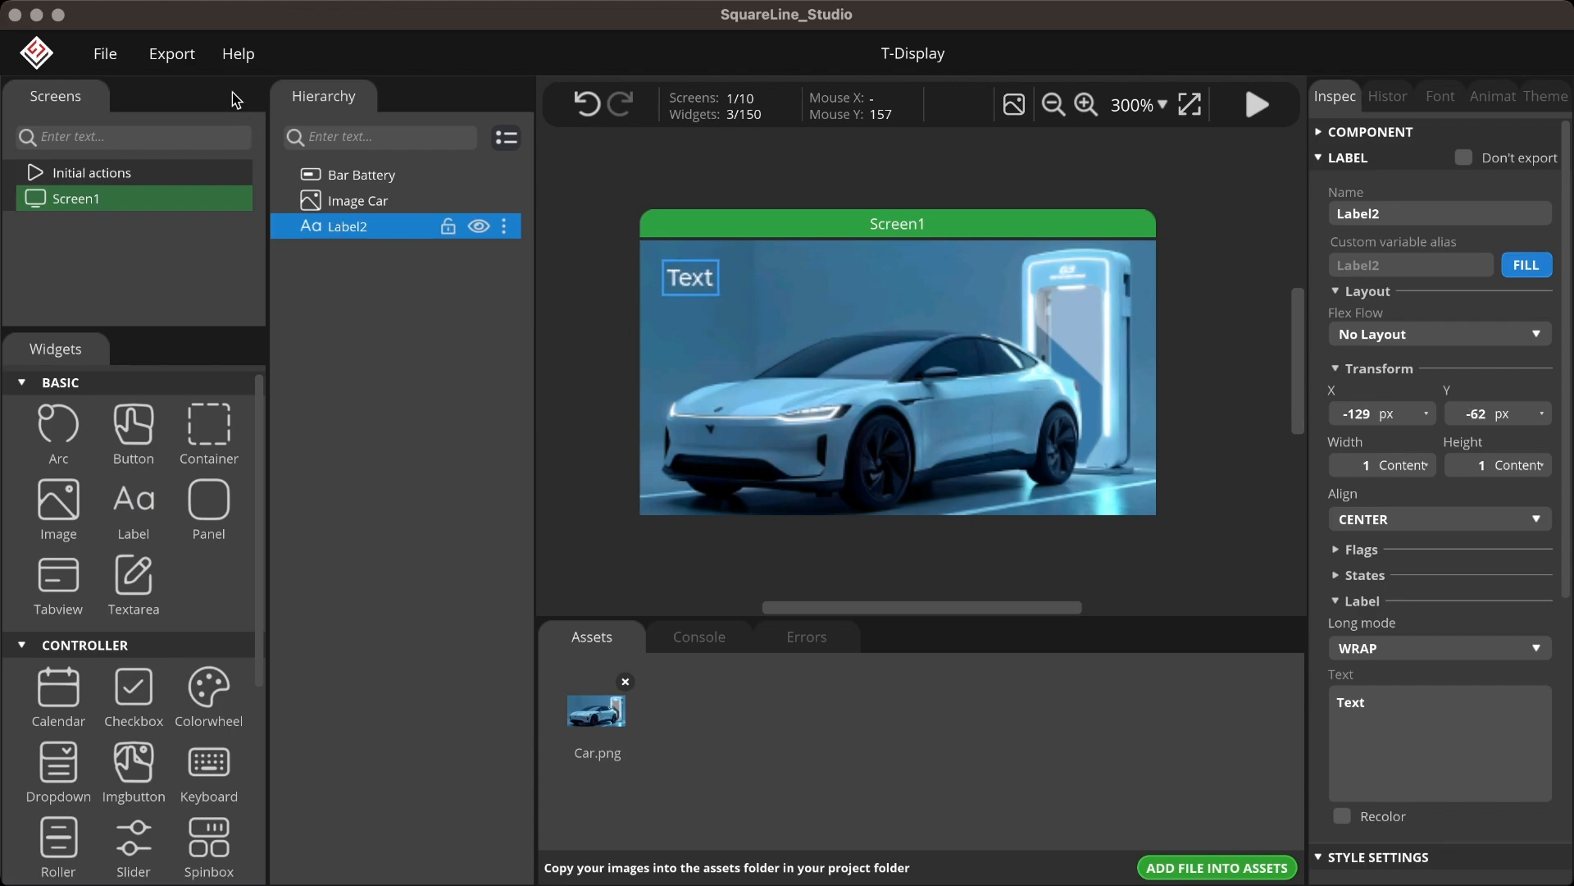
click(171, 53)
click(243, 95)
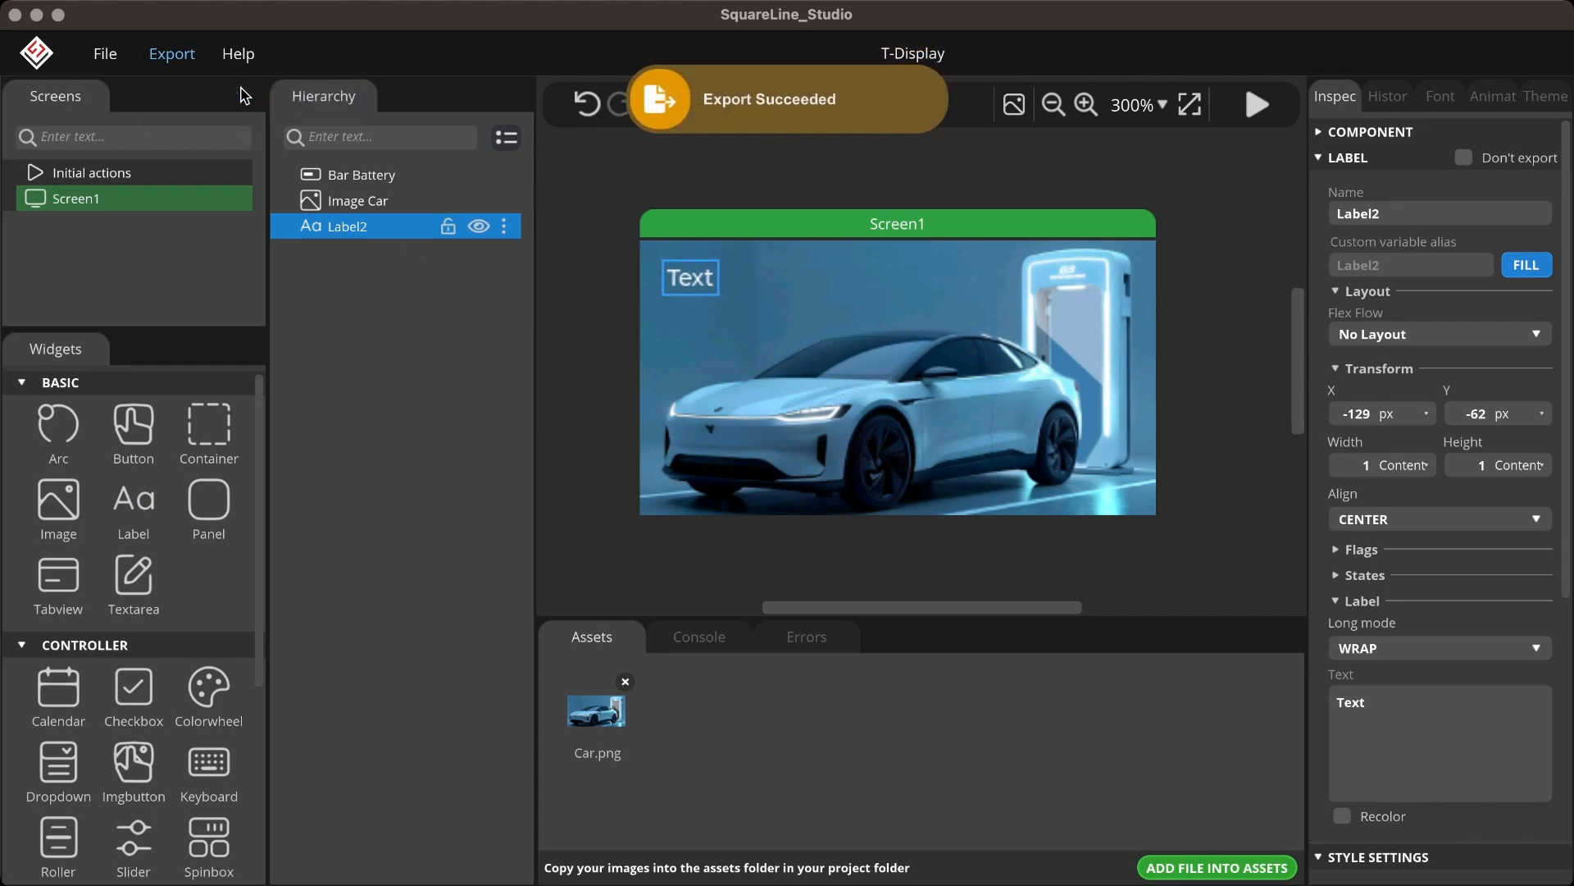
- Delete the label from Screen1 and export the UI files again
click(505, 232)
click(511, 363)
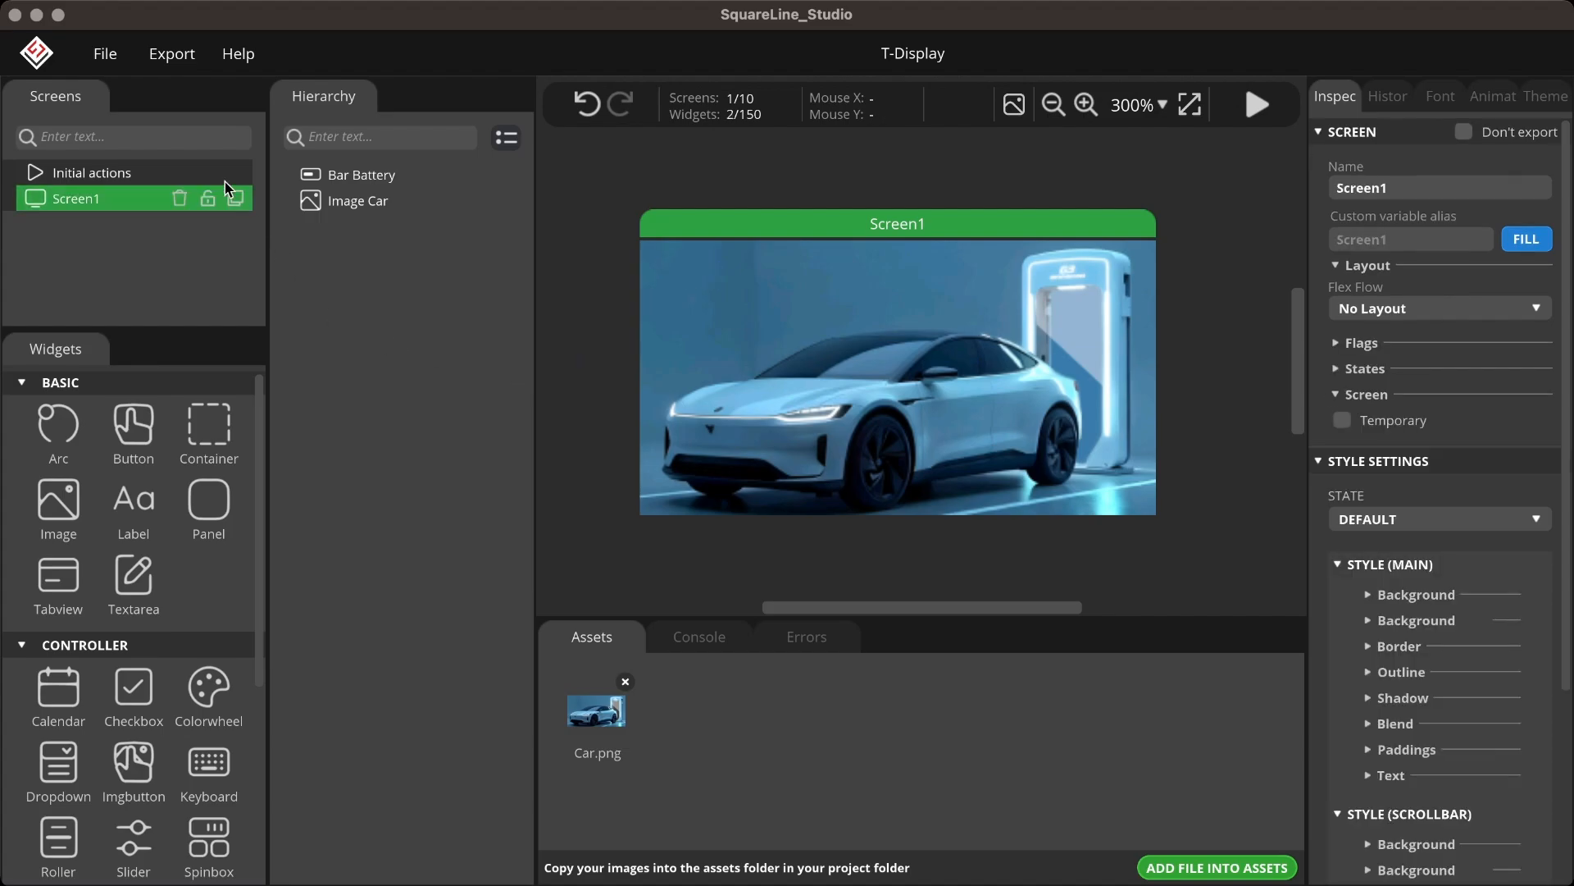
click(174, 55)
click(201, 91)
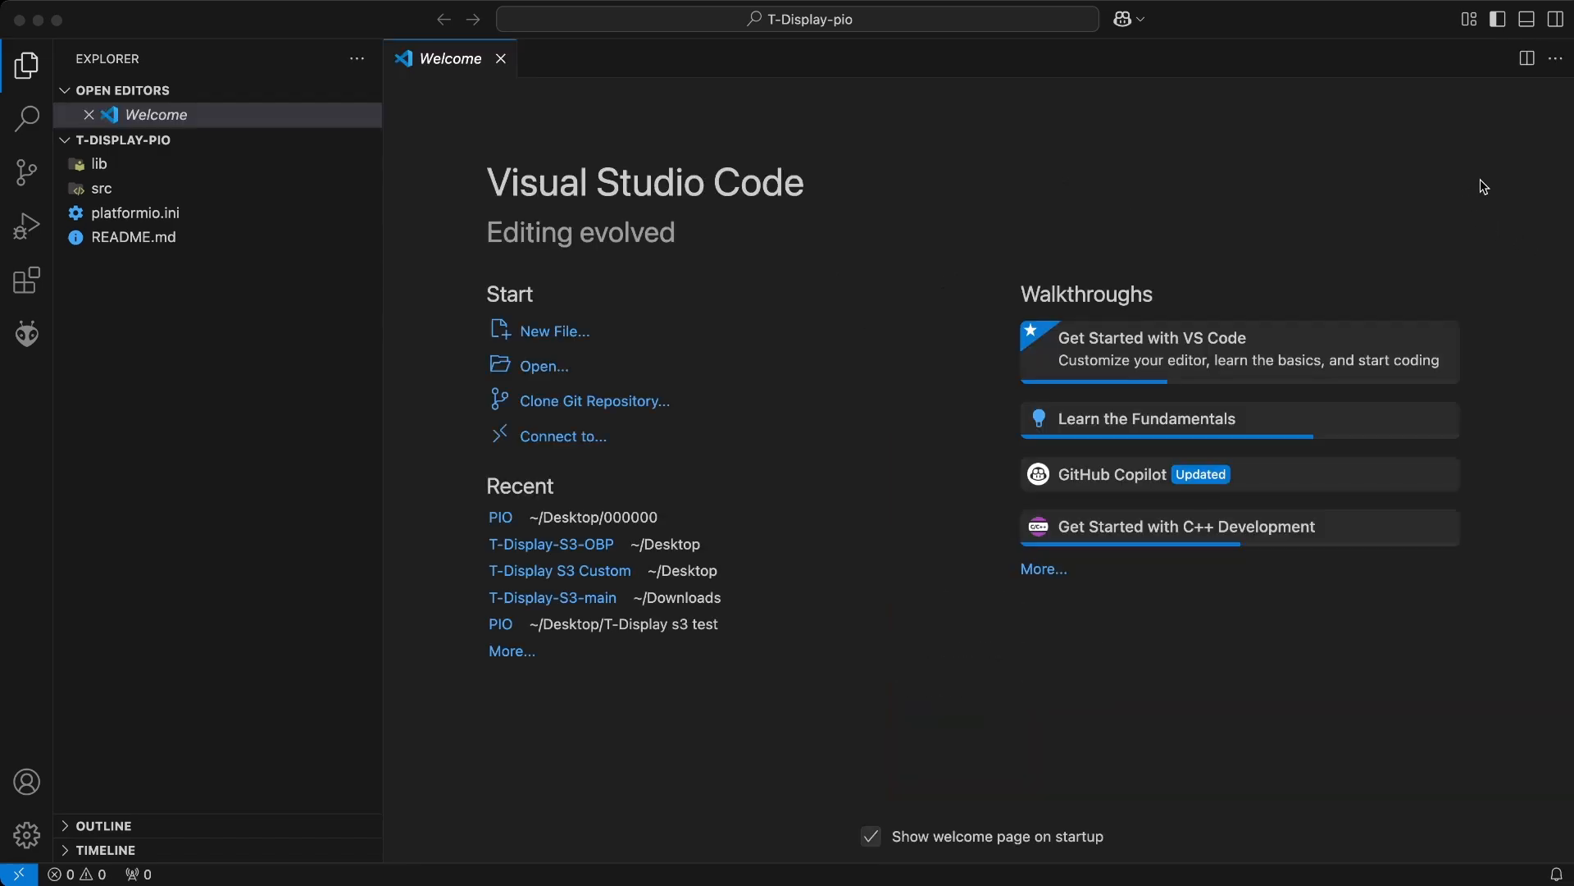
- Switch to Visual Studio Code and examine src/main.cpp in the T-Display-pio project, including the ui.h include, screen resolution and setup code
click(233, 487)
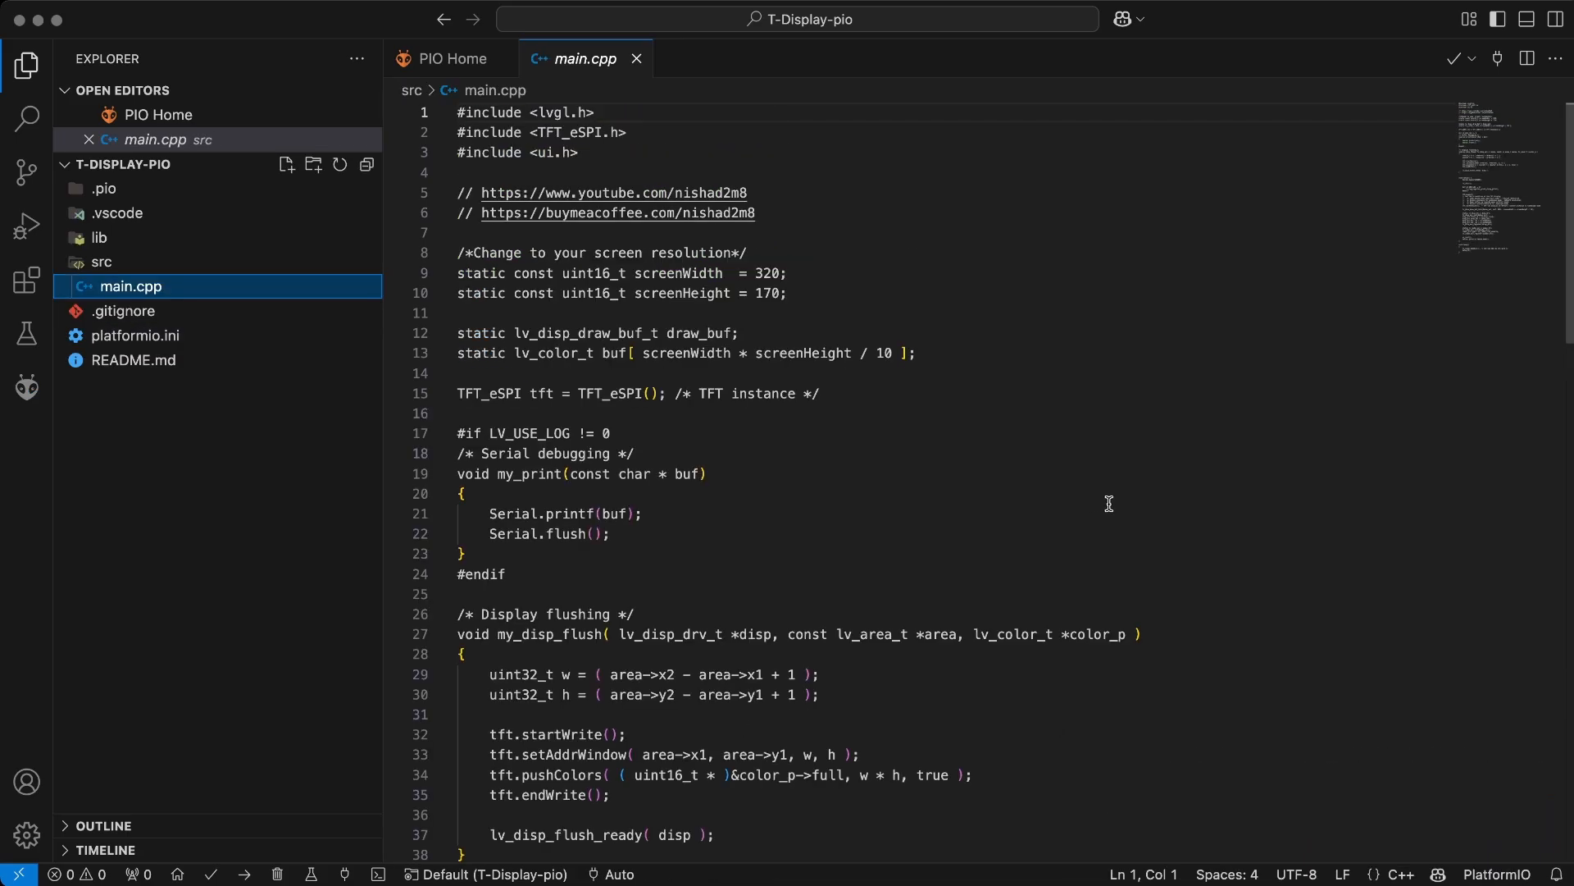
scroll(1040, 450, down, 1)
drag(1039, 450, 1041, 449)
scroll(1041, 448, up, 1)
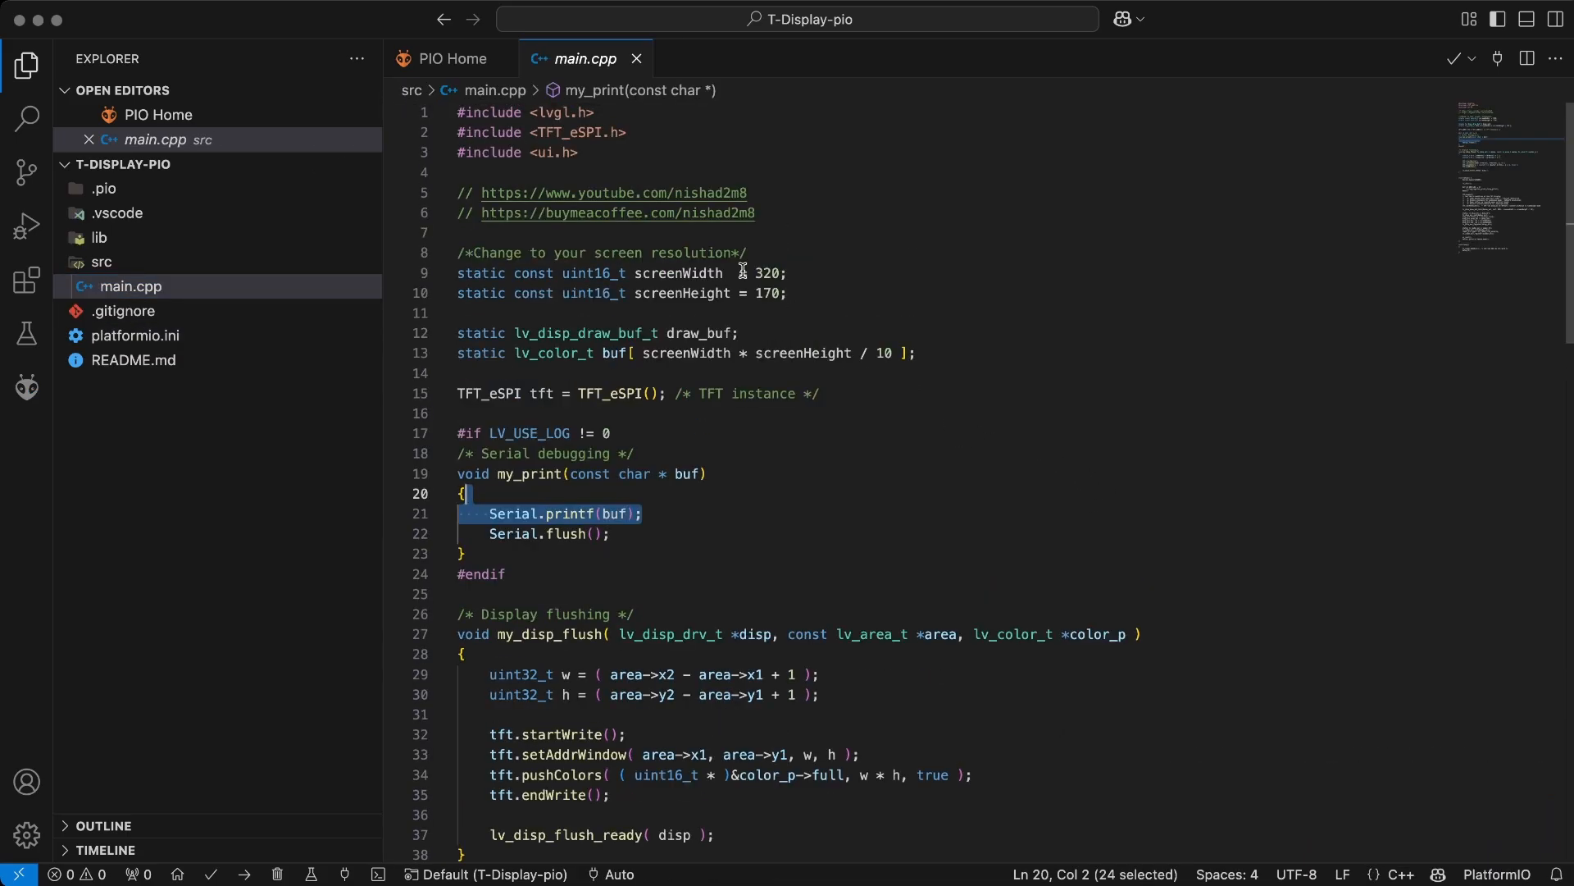
drag(670, 159, 503, 152)
scroll(862, 379, down, 2)
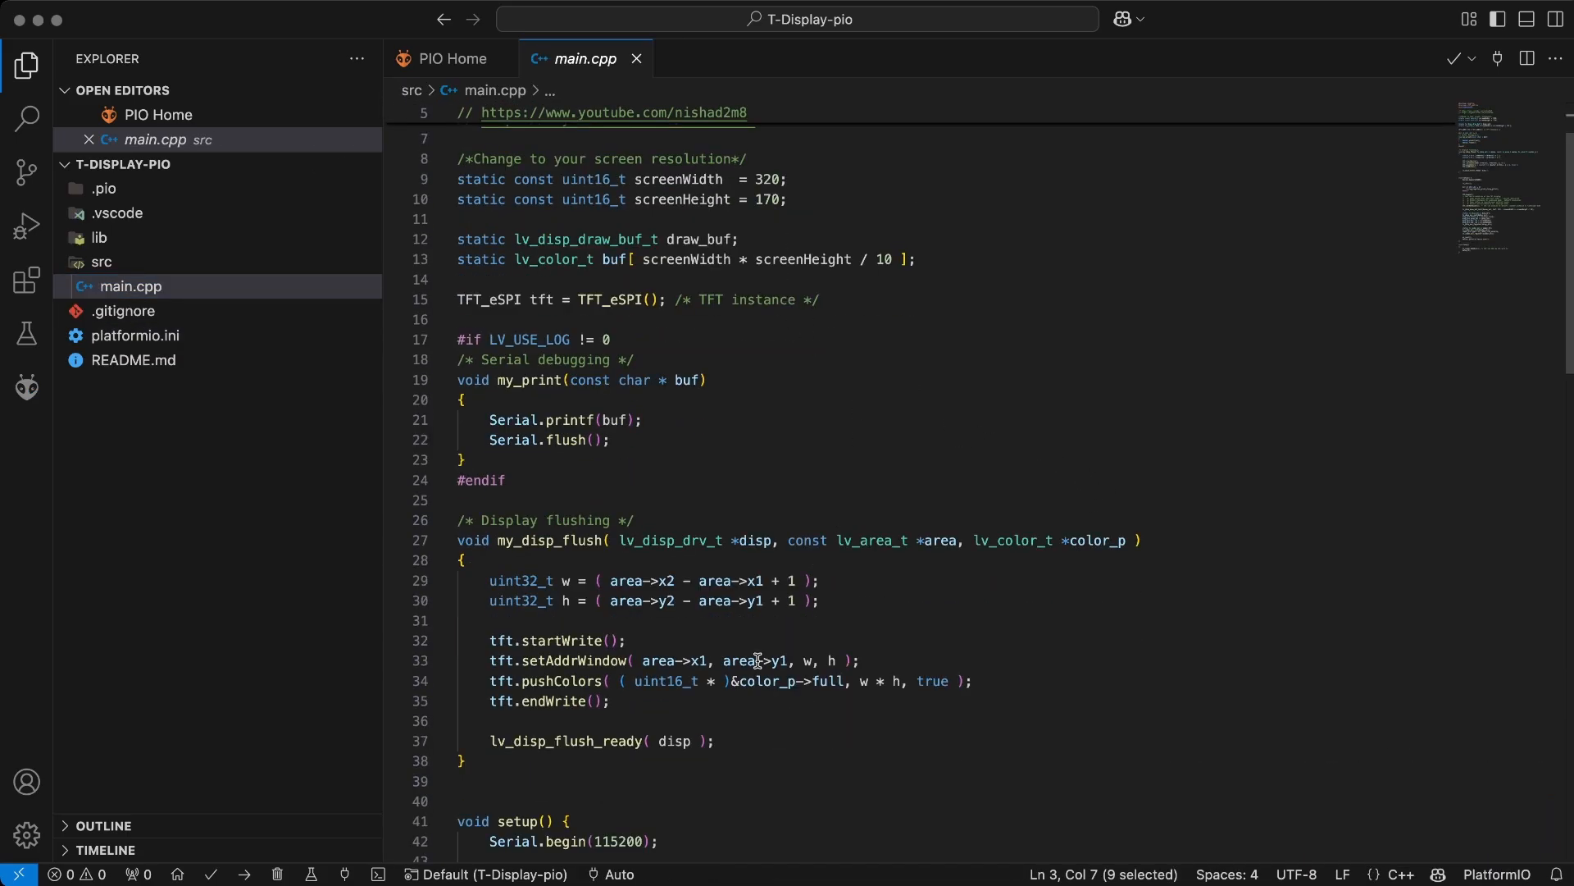
scroll(758, 660, down, 12)
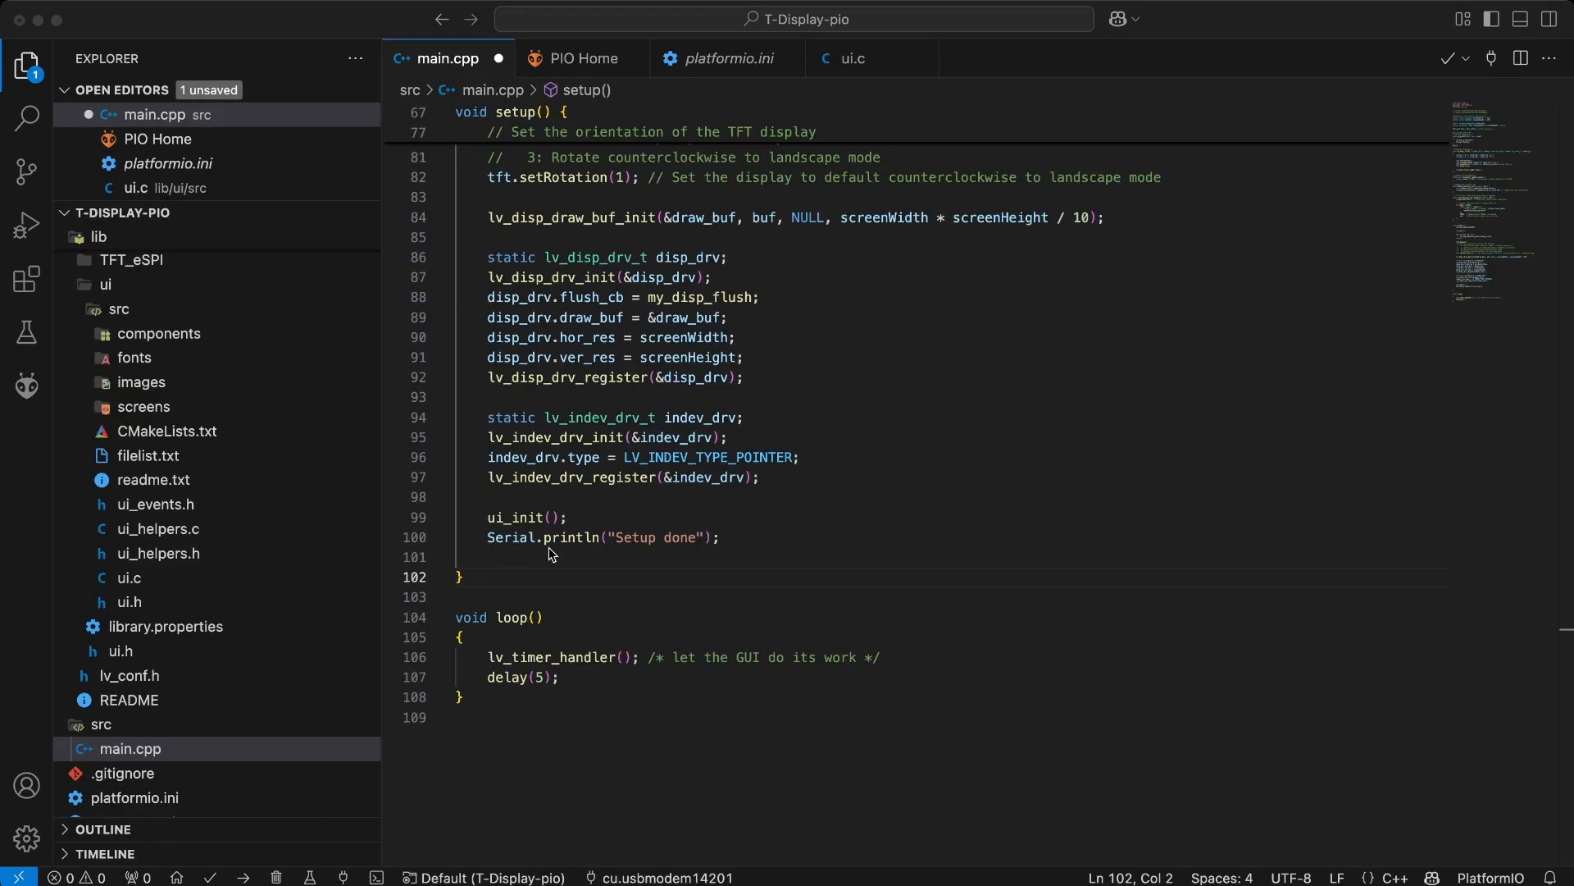
- Examine the ui_init() call in setup() and set the PlatformIO serial port to /dev/cu.usbmodem14201
drag(618, 517, 483, 517)
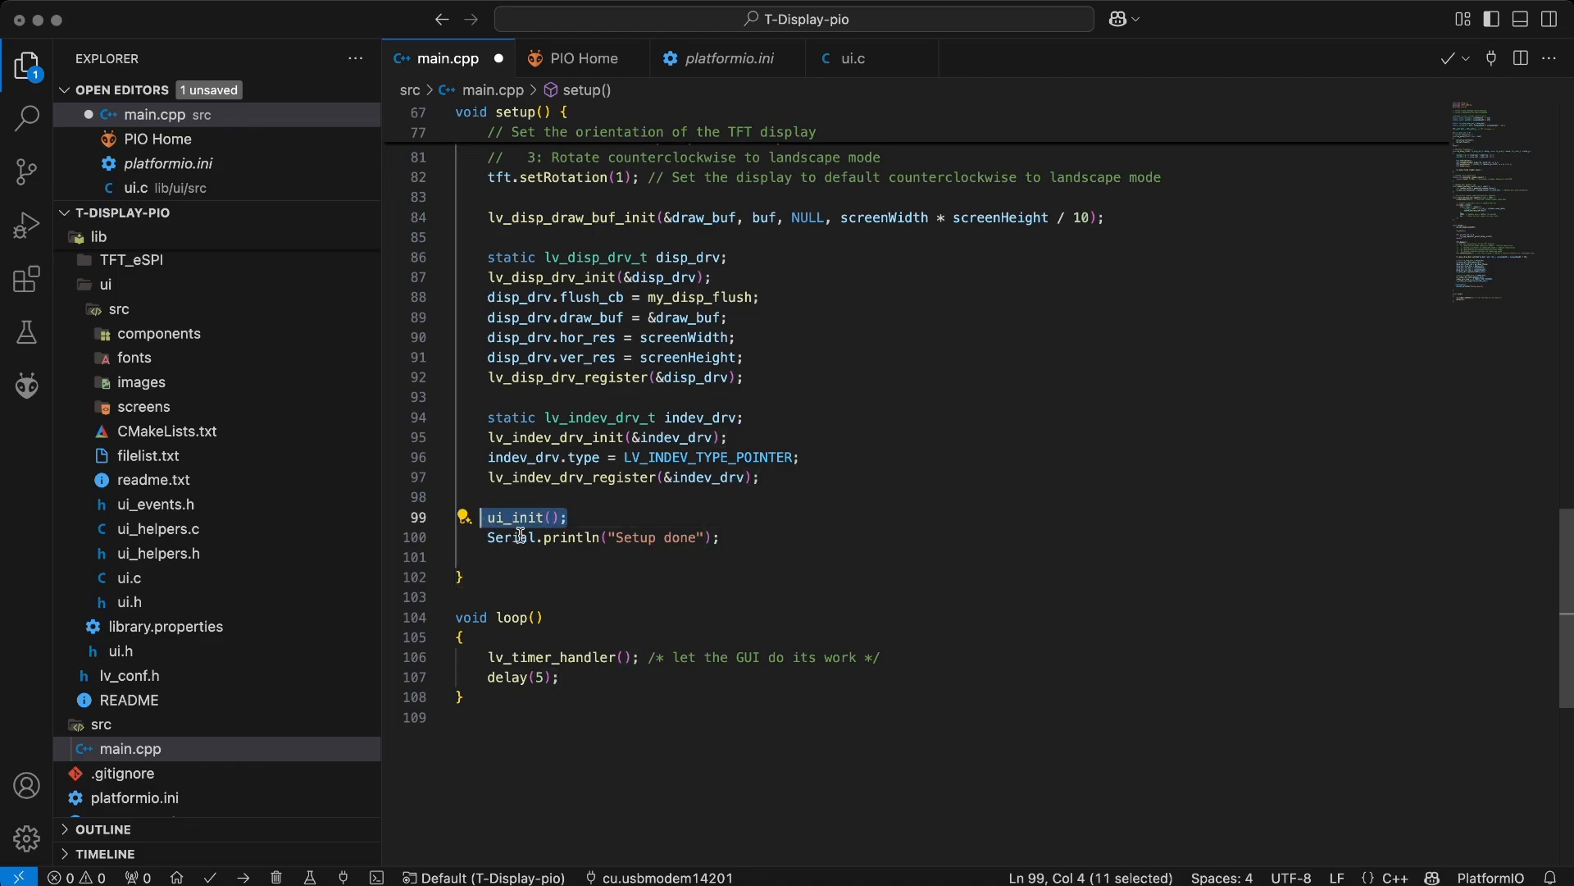
click(621, 598)
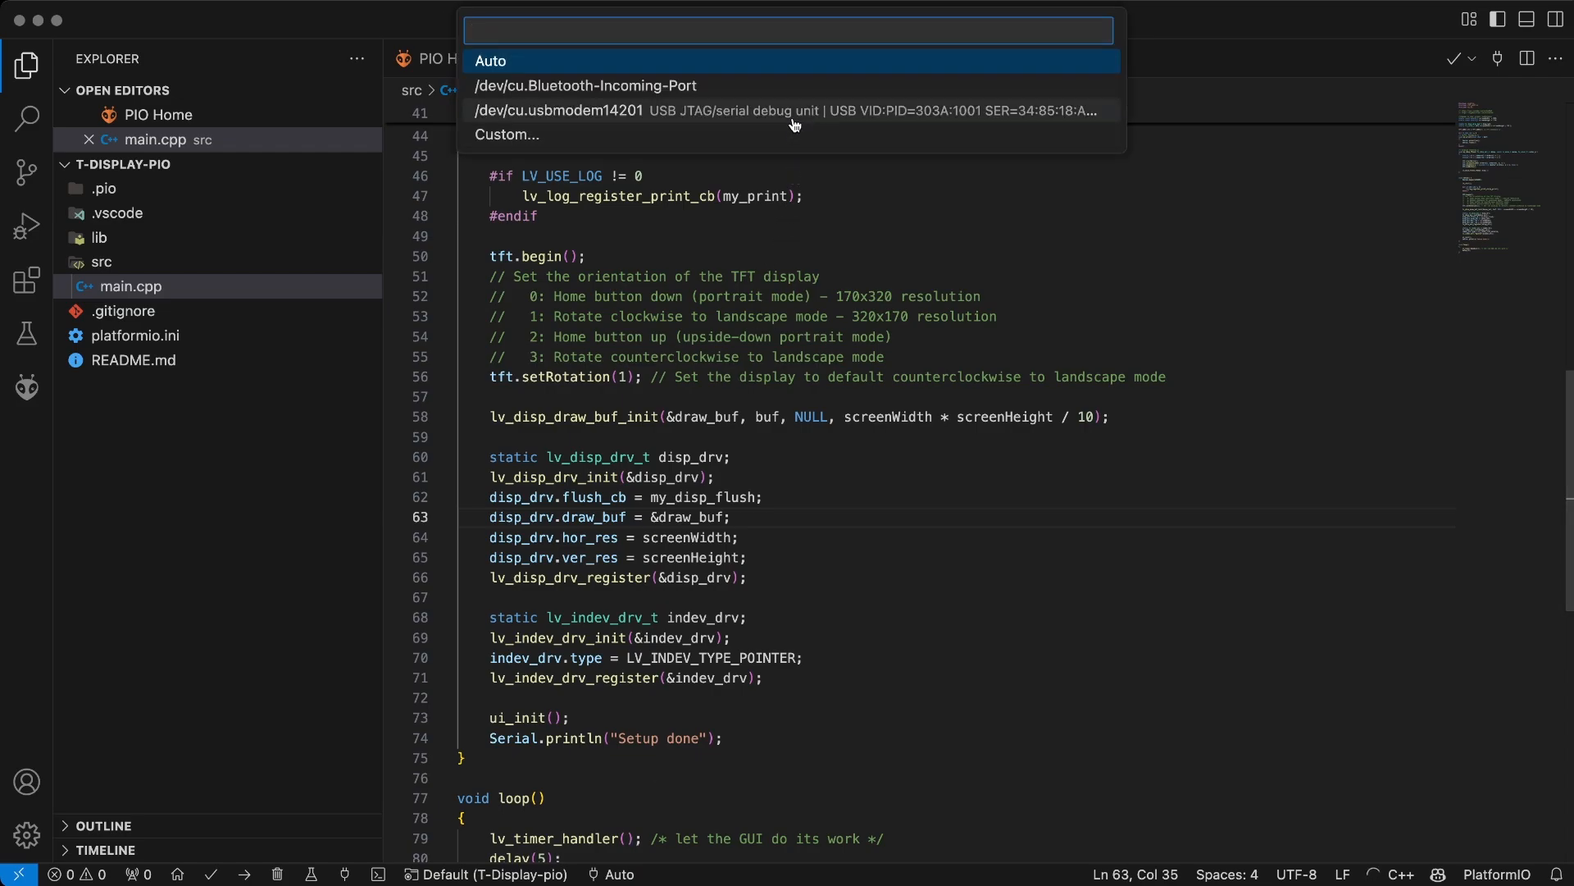
click(793, 115)
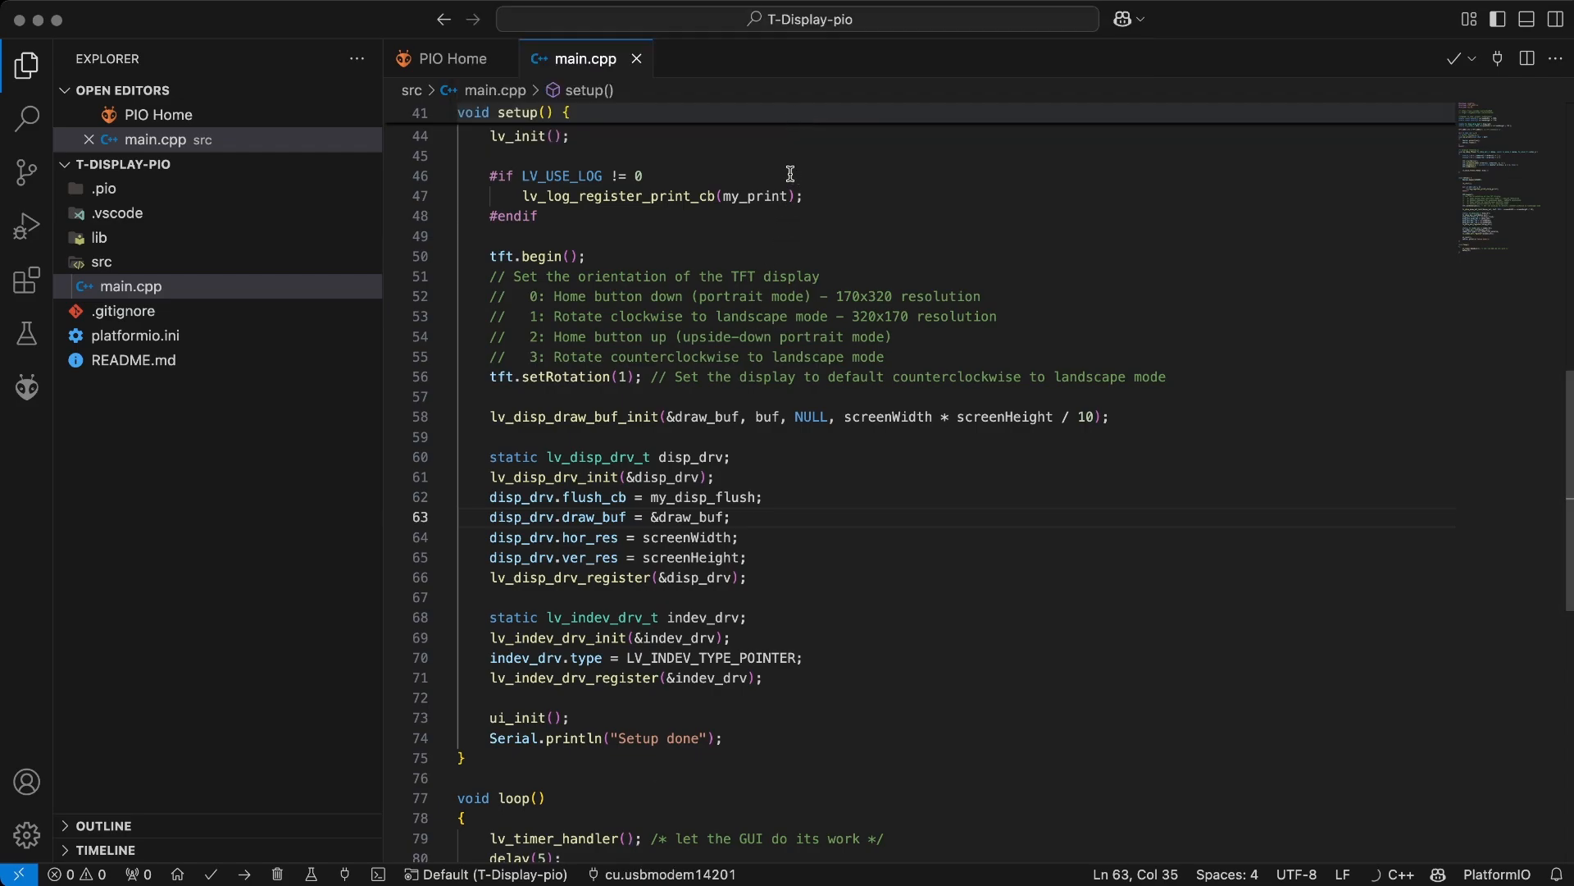
click(750, 617)
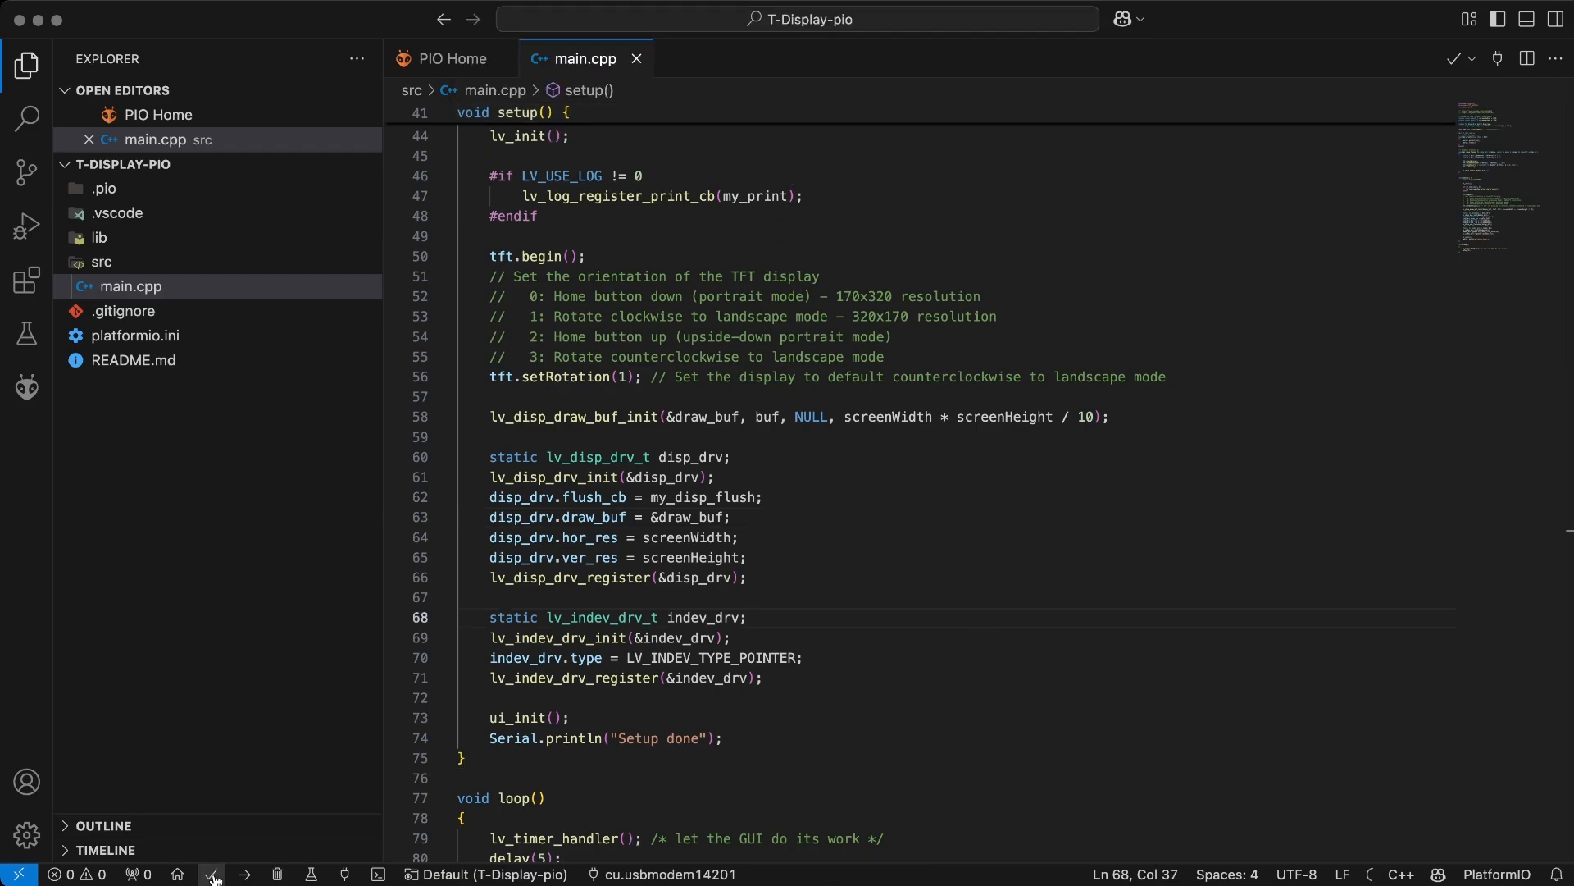
- Build the T-Display-pio project and upload the firmware to the board
click(213, 876)
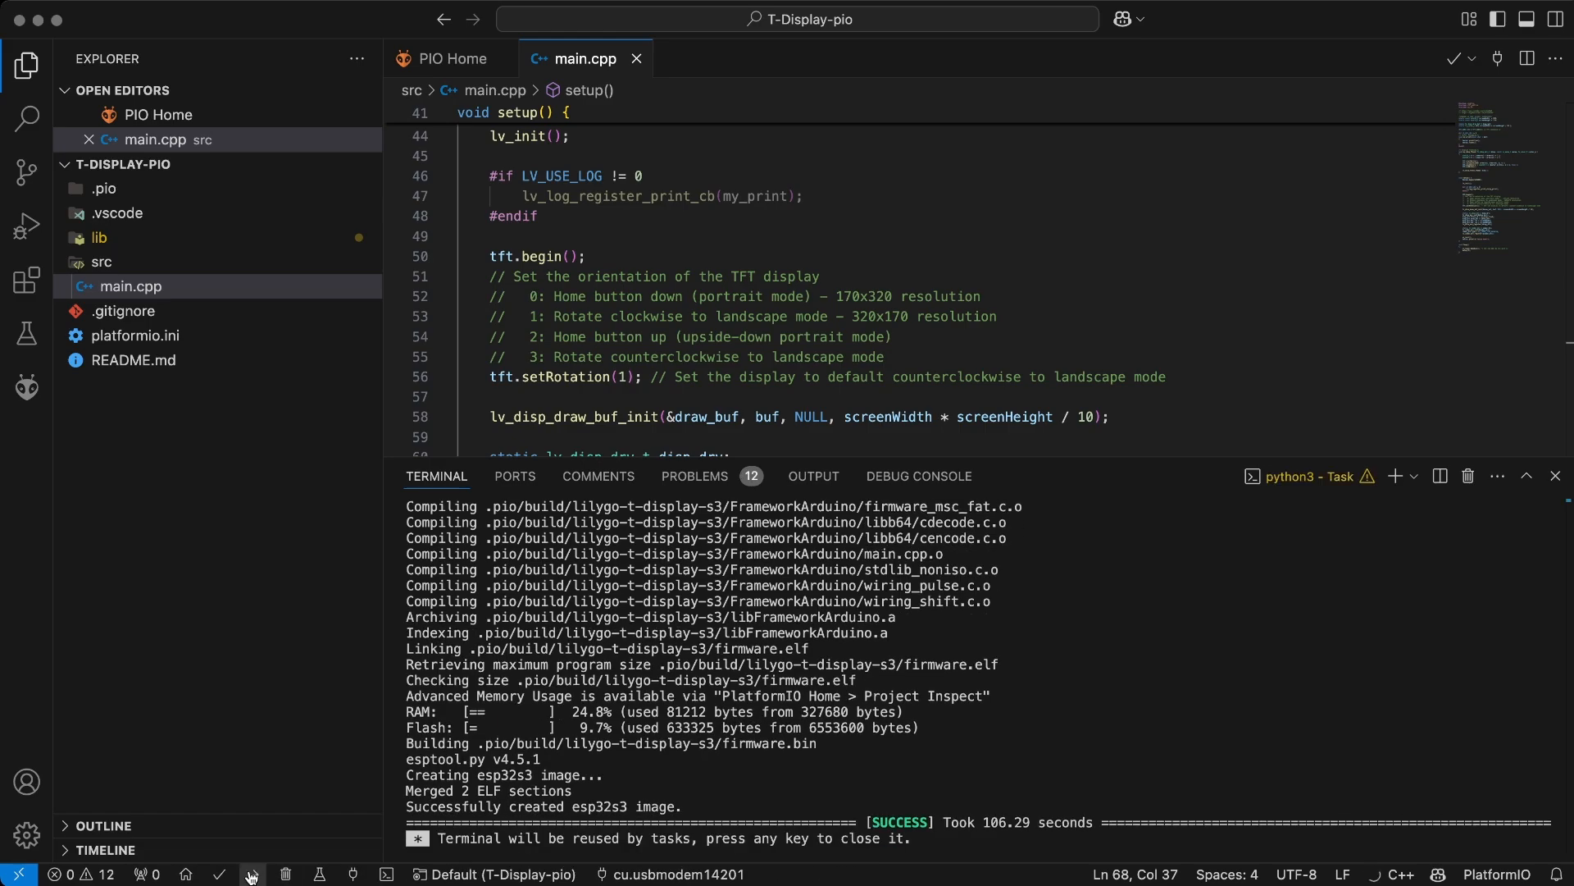
click(254, 874)
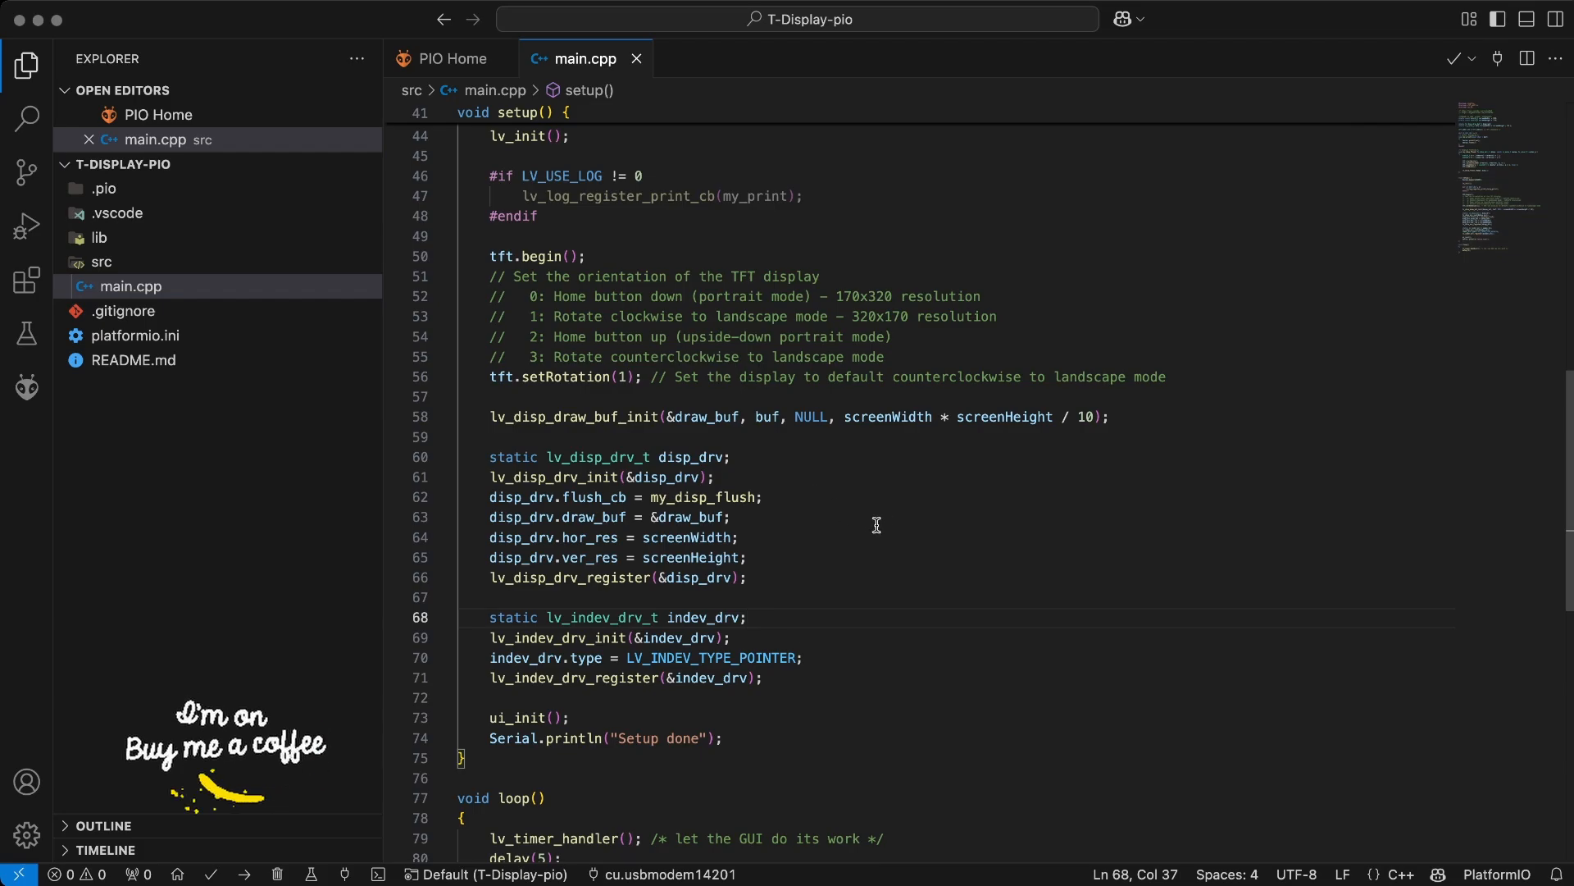
- Open lib/ui/src/ui.c and copy the variable name ui_Bar_Battery from the Screen1 declarations
click(877, 521)
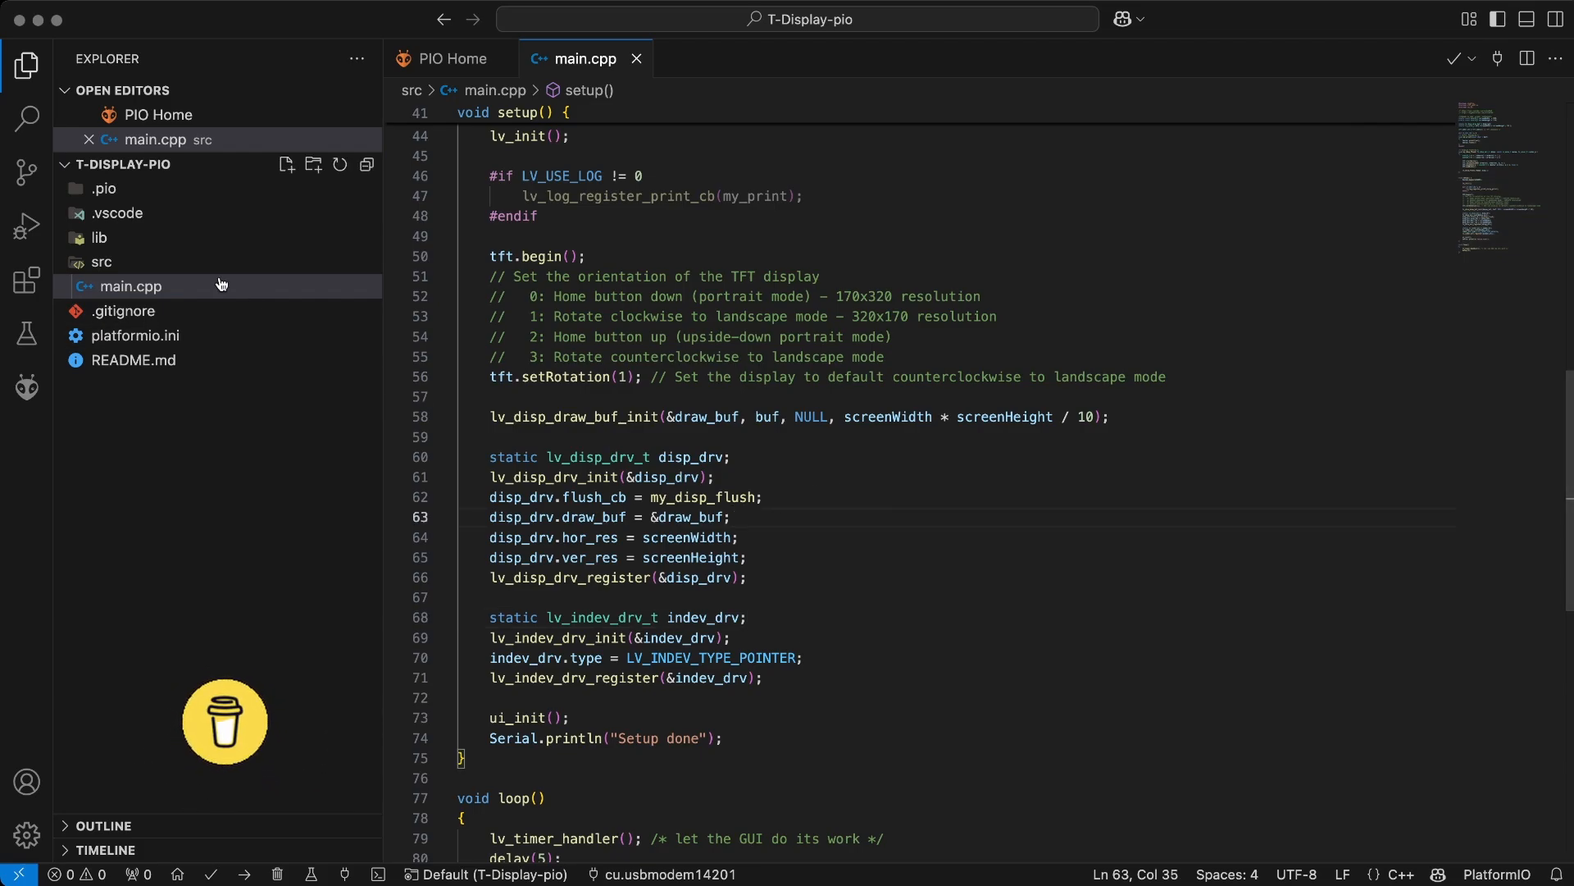
click(203, 238)
click(205, 310)
click(211, 360)
click(211, 359)
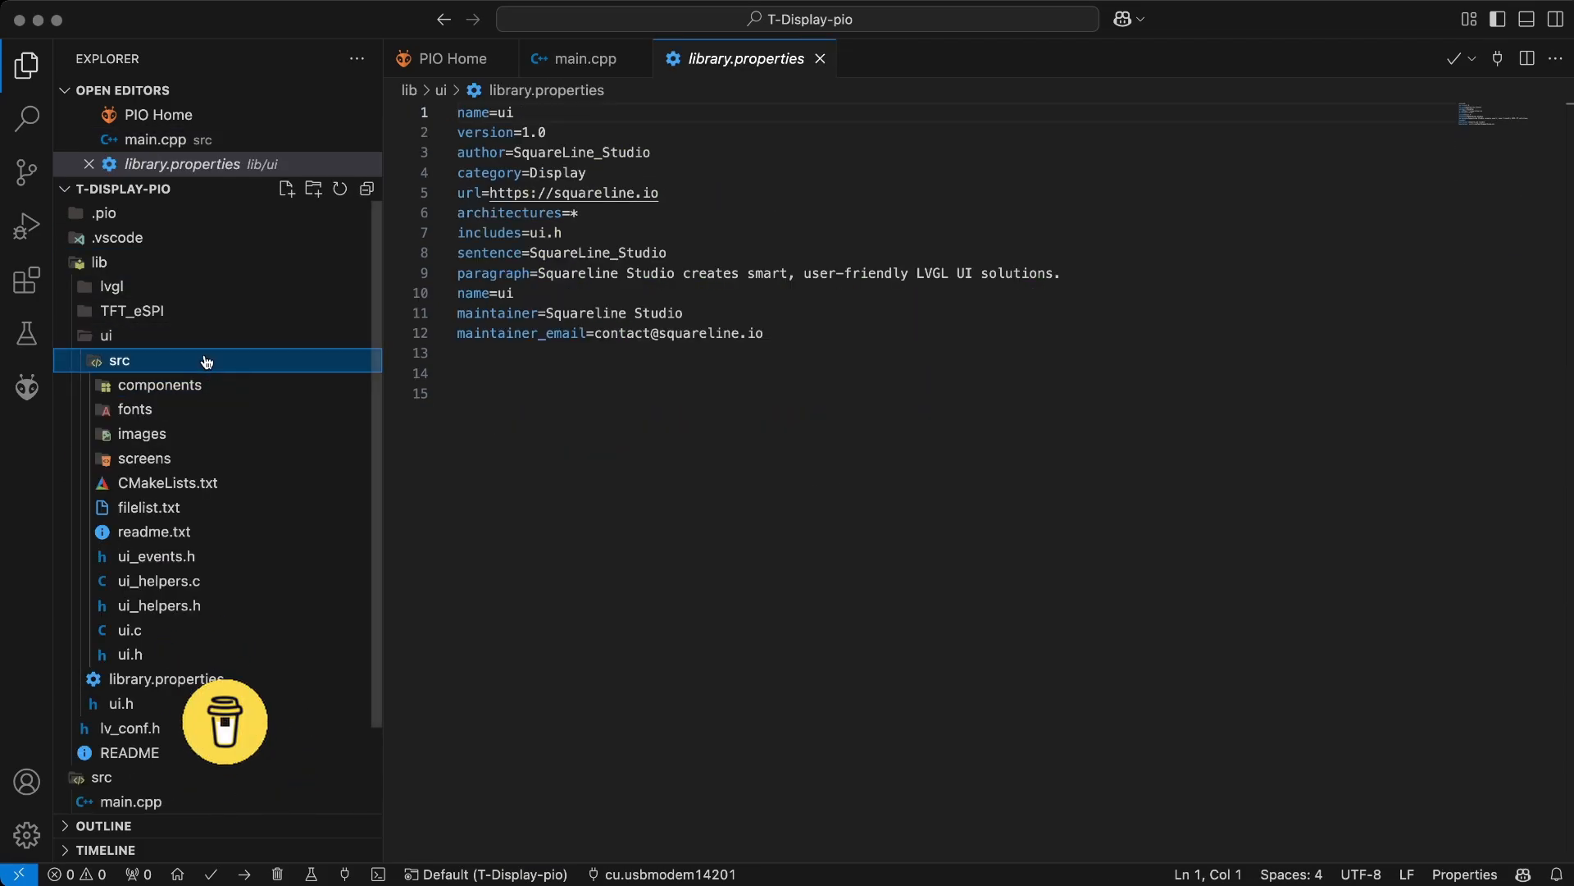
click(130, 630)
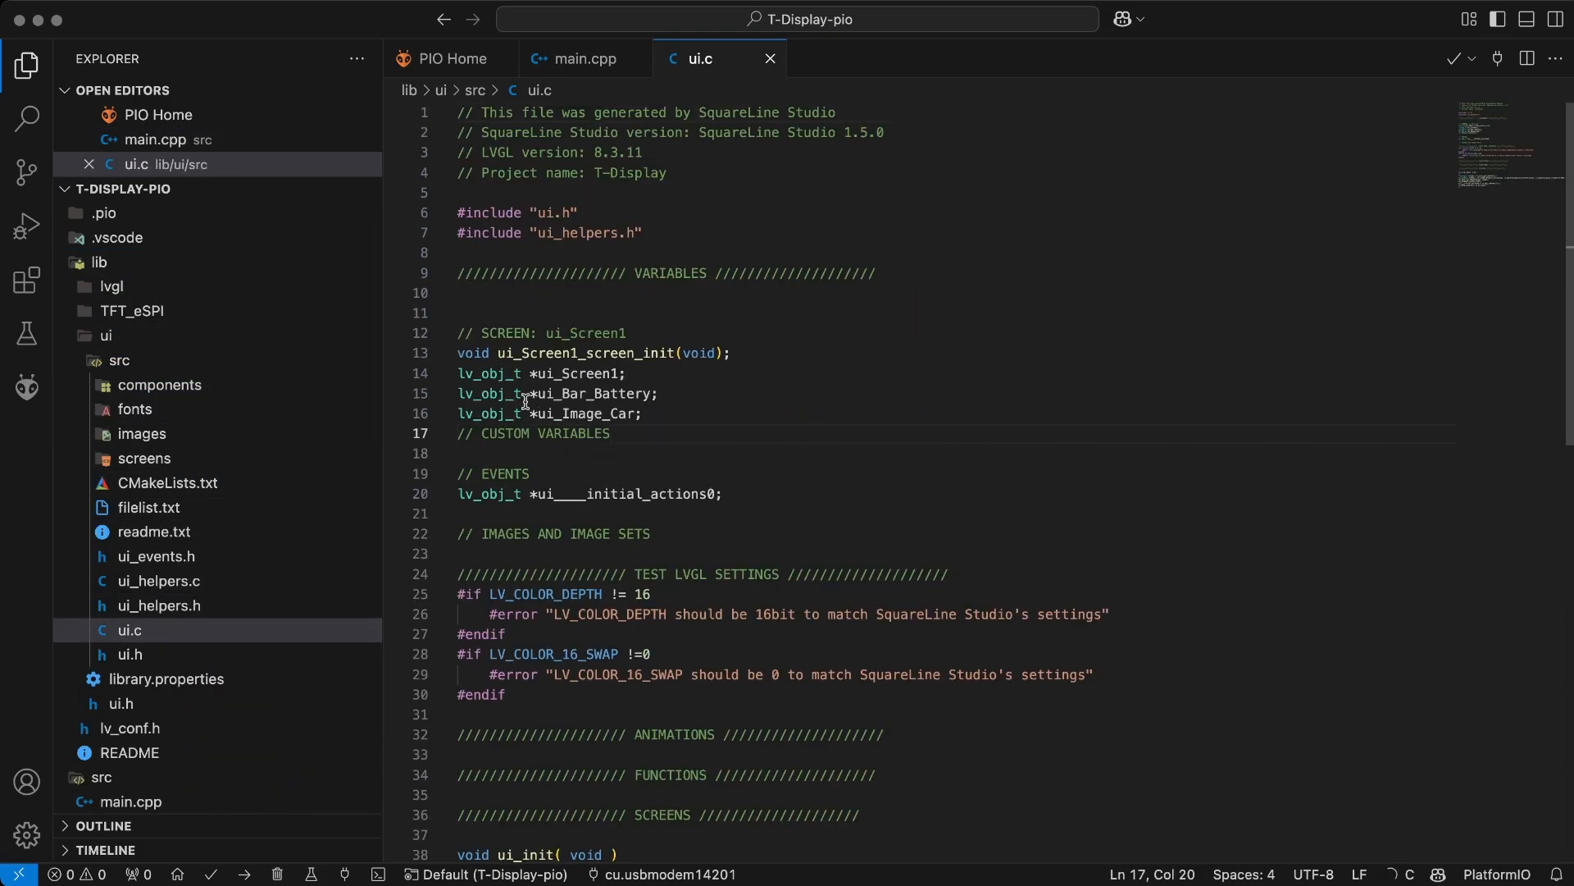
drag(538, 394, 652, 397)
key(super+c)
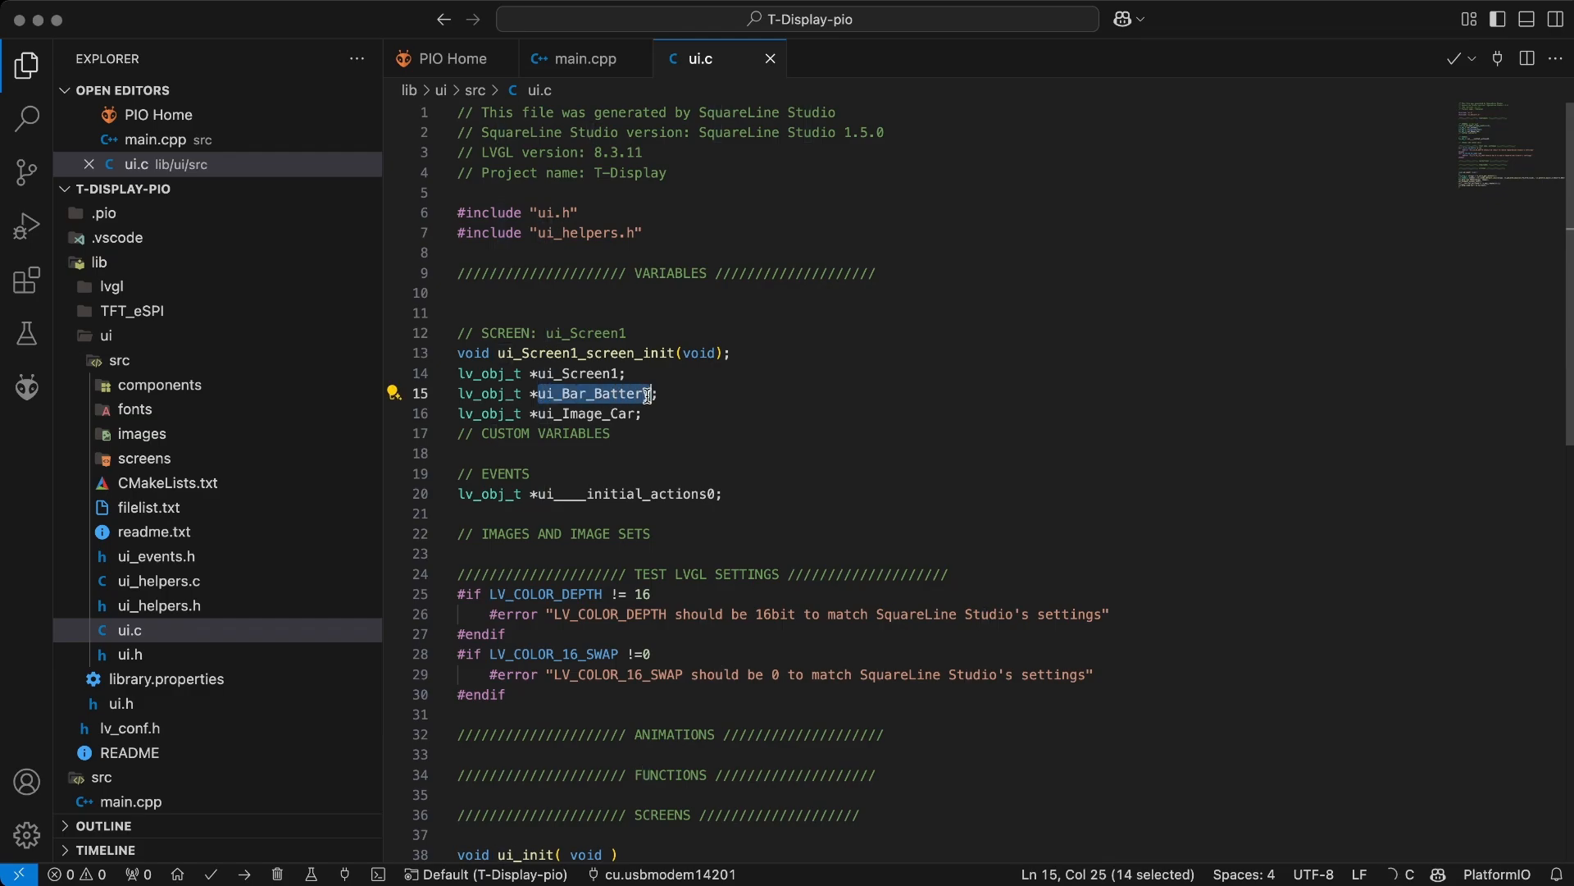
- Switch to ChatGPT and draft the prompt "write a code with lvgl to generate random value between 0-100 and update the ui_Bar_Battery"
key(alt+space)
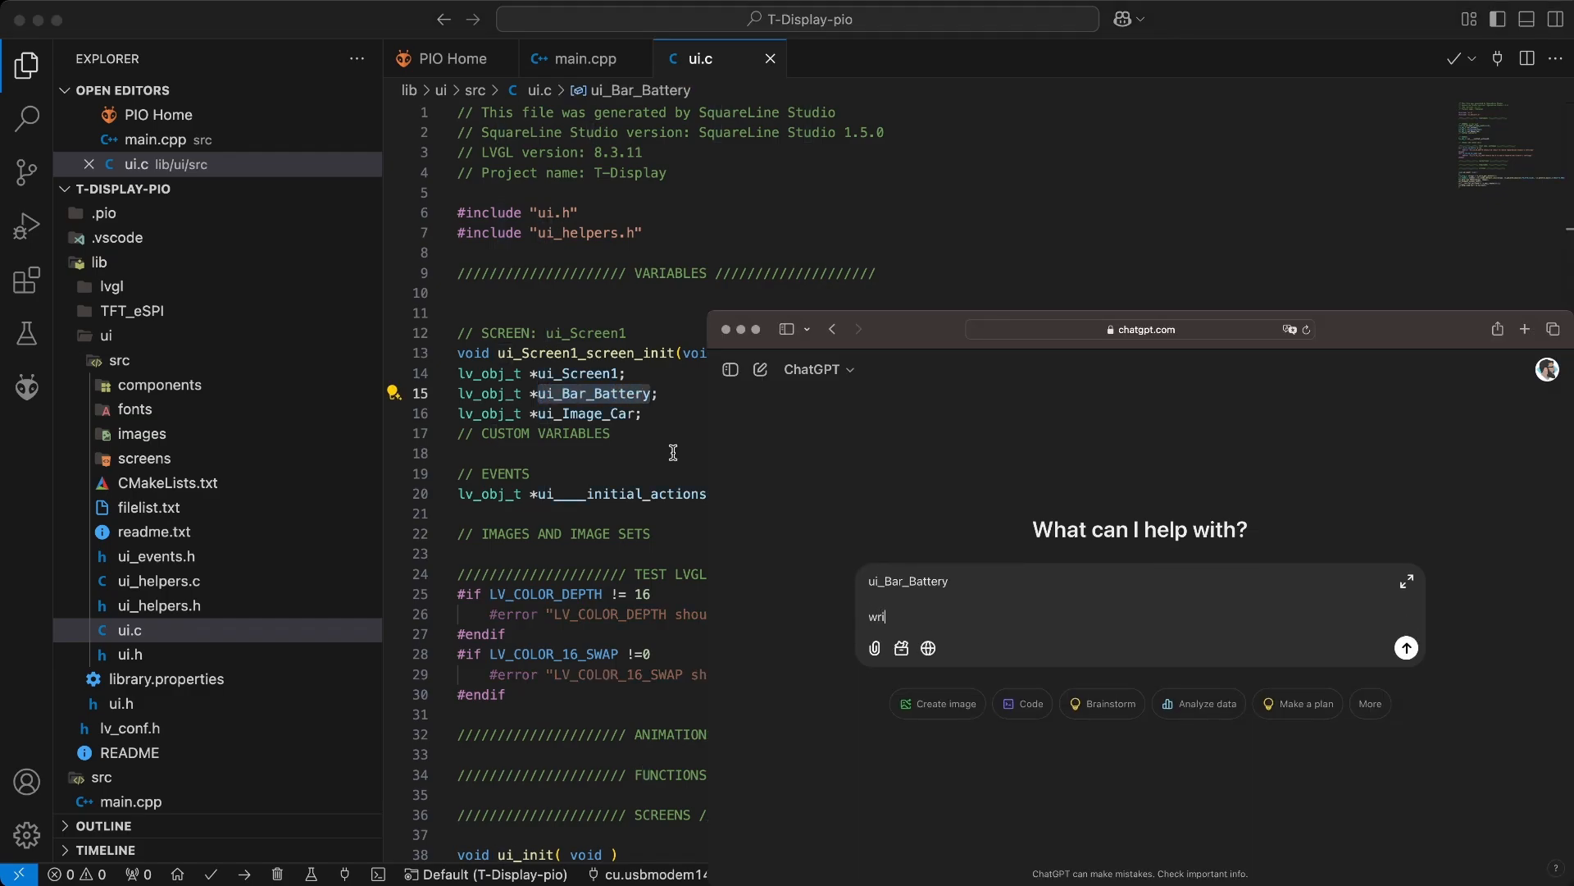
key(BackSpace)
key(BackSpace)
key(BackSpace)
key(BackSpace)
key(BackSpace)
key(BackSpace)
key(BackSpace)
key(BackSpace)
text(write a code with lvgo)
key(BackSpace)
text(l to generate random )
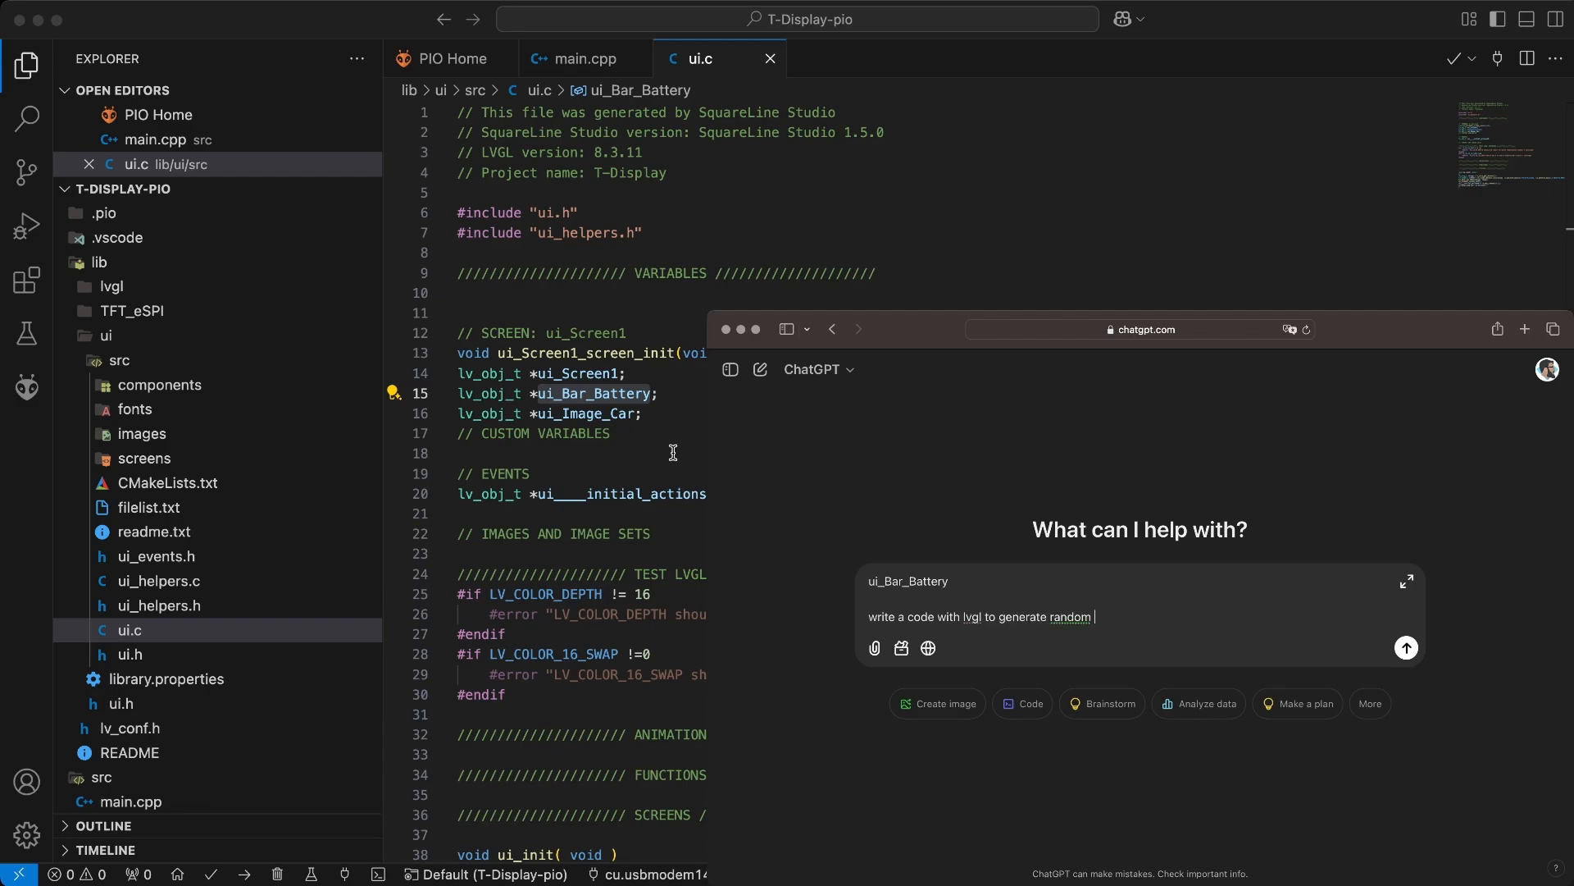
text(value between 0-100 and update the)
key(super+v)
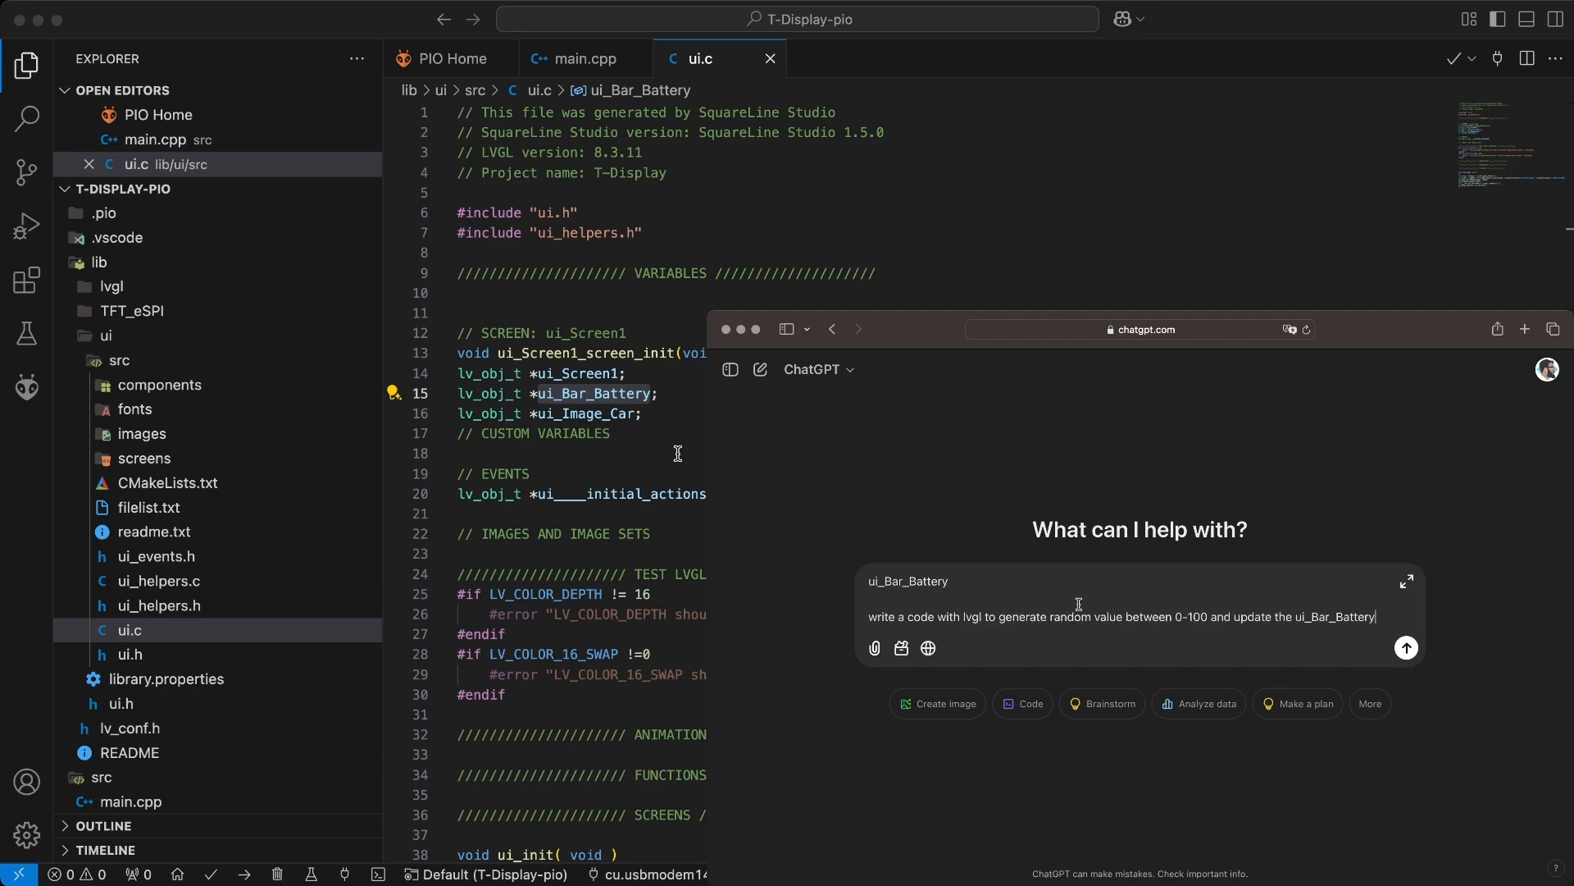
- Insert "lvl" before ui_Bar_Battery in the prompt, remove the separate first line and end the sentence with a period
click(1294, 617)
text(lvgl)
drag(871, 592, 408, 422)
key(BackSpace)
click(1408, 615)
text(.)
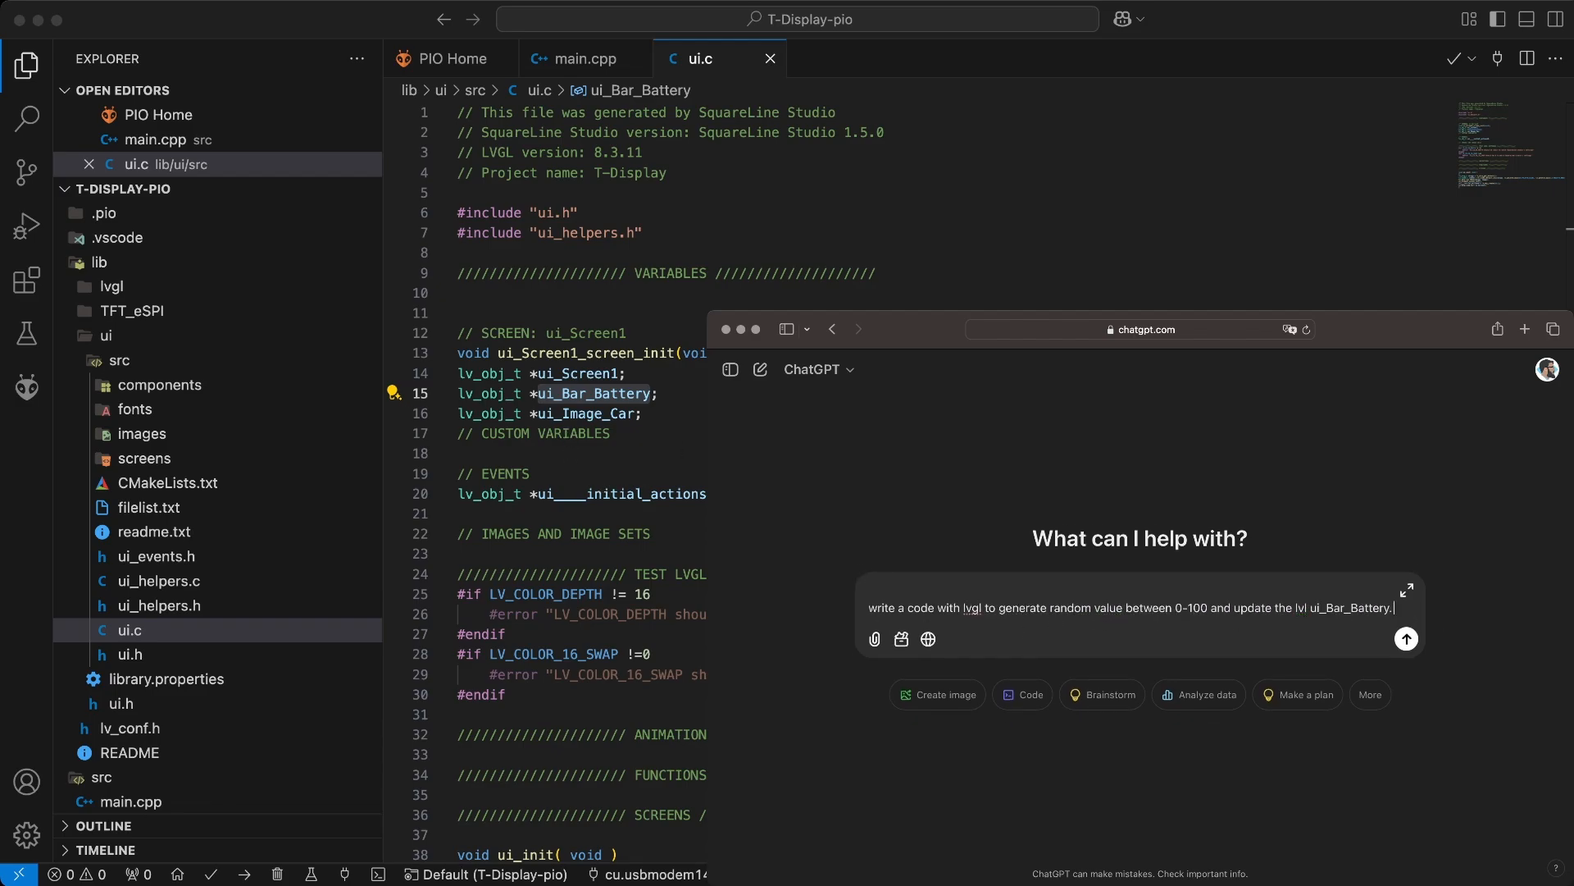
- Add "ui all generated. just write the function for random values and lvl bar update functions" to the prompt and send it
text( ui all generated. just write)
key(BackSpace)
text(st write the function for)
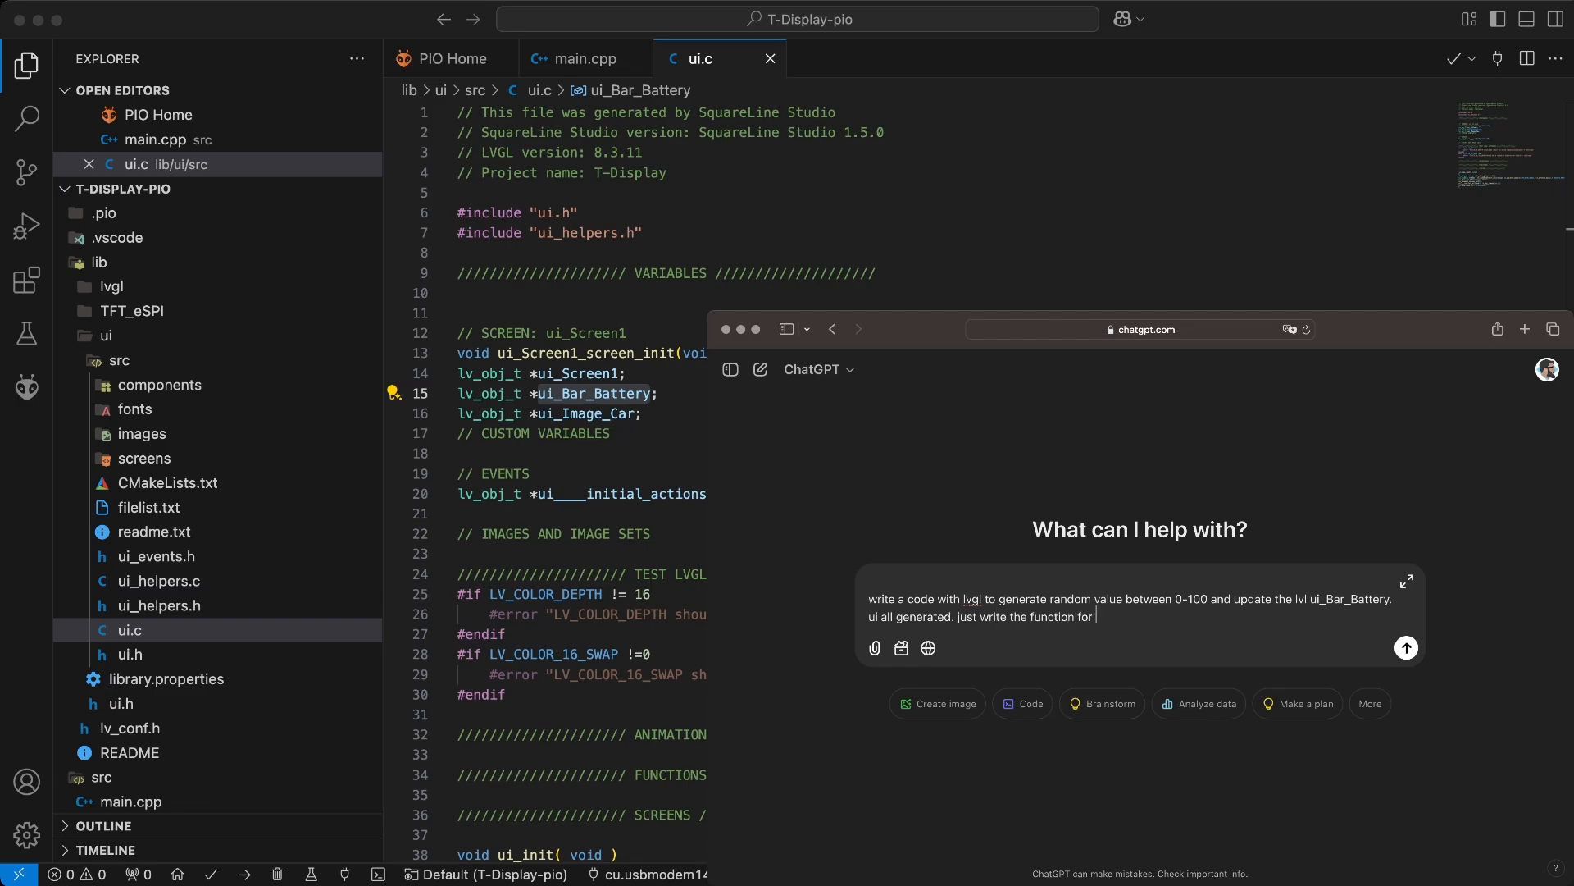
text( random values and lvl bar update functions)
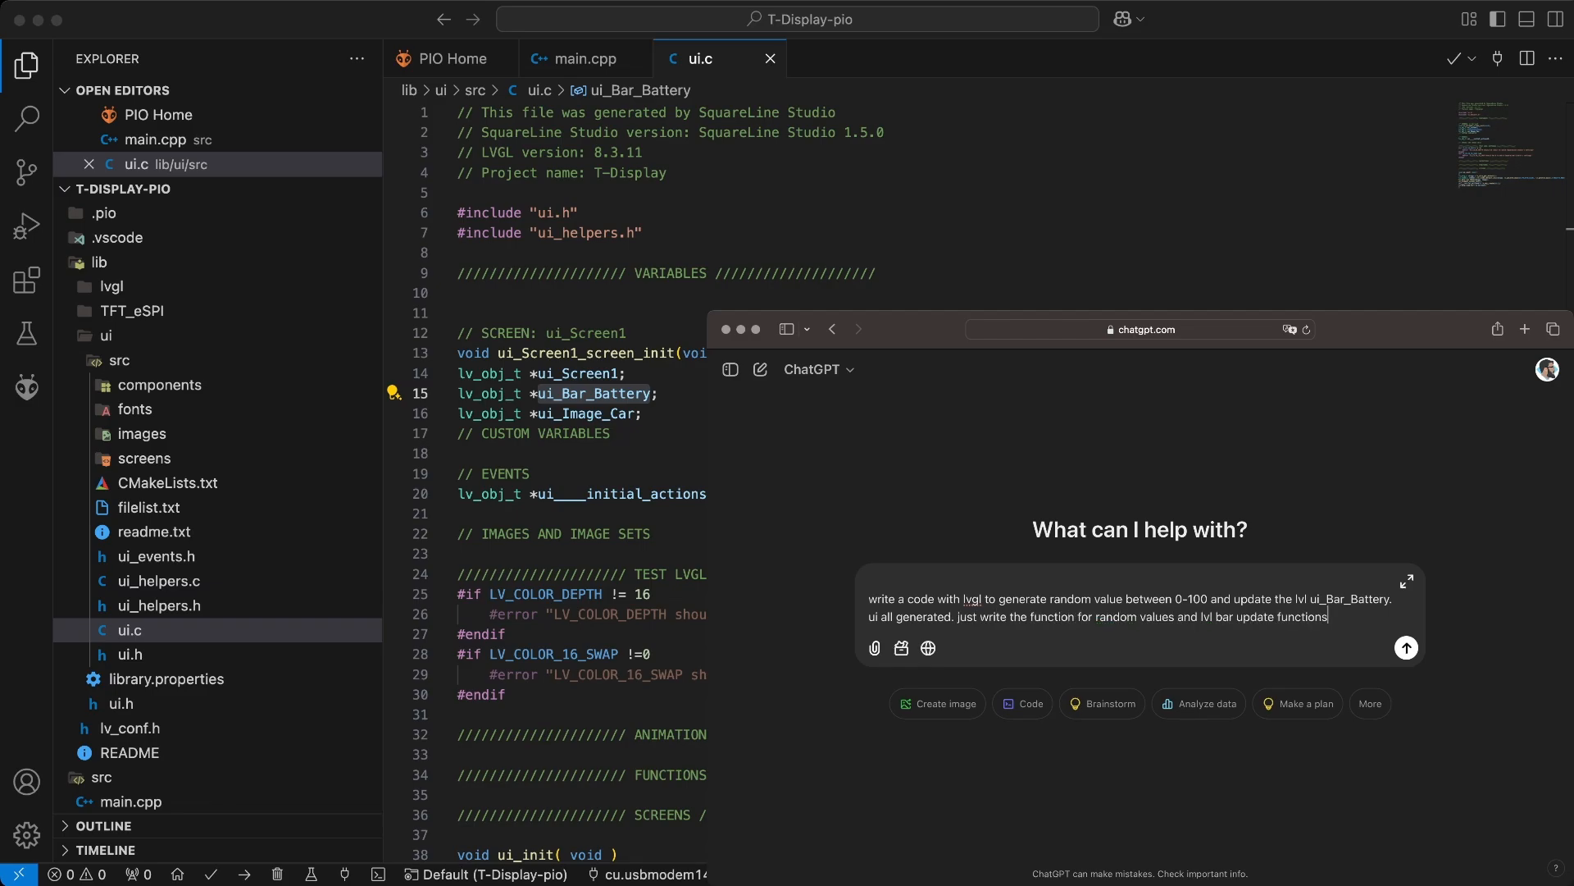
click(1405, 650)
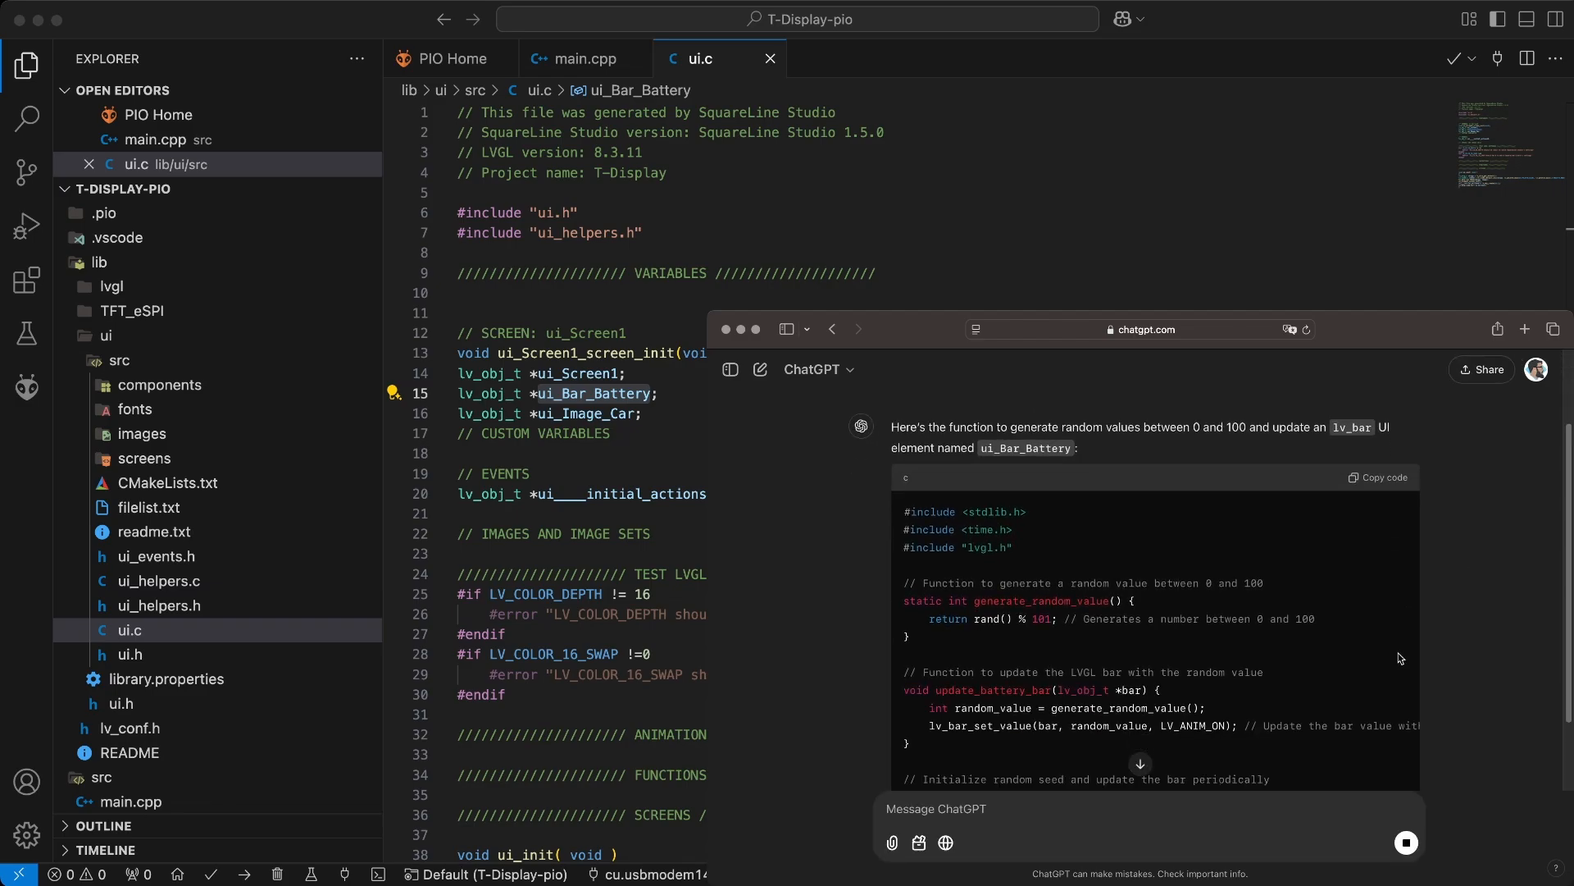
- Copy the generate_random_value() function with its comment from ChatGPT's code into main.cpp below my_disp_flush()
scroll(1400, 658, down, 1)
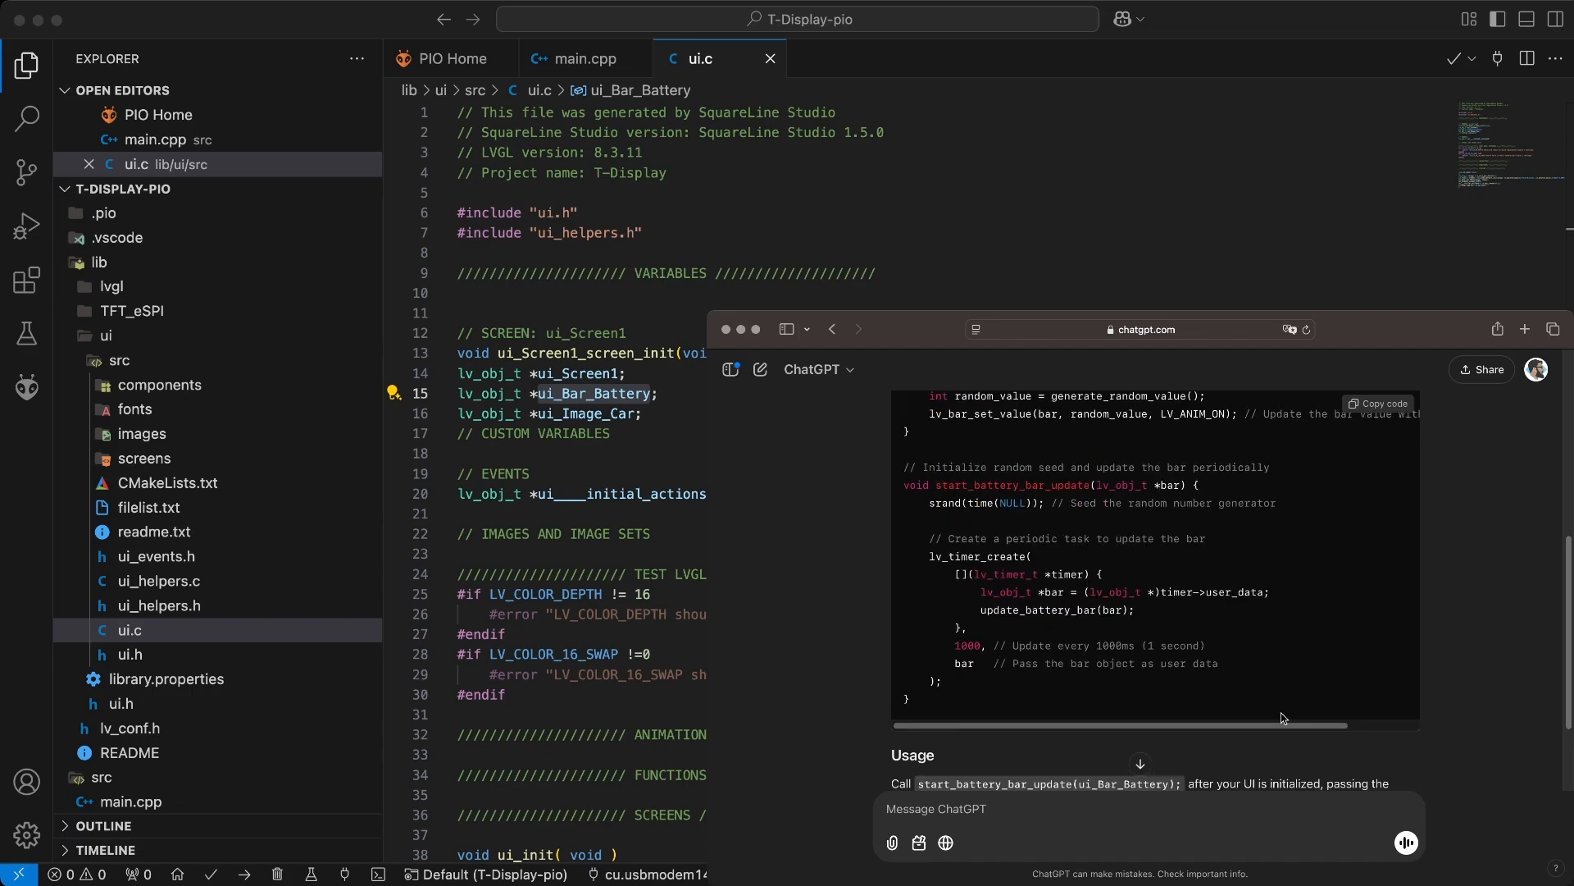
scroll(1258, 613, up, 10)
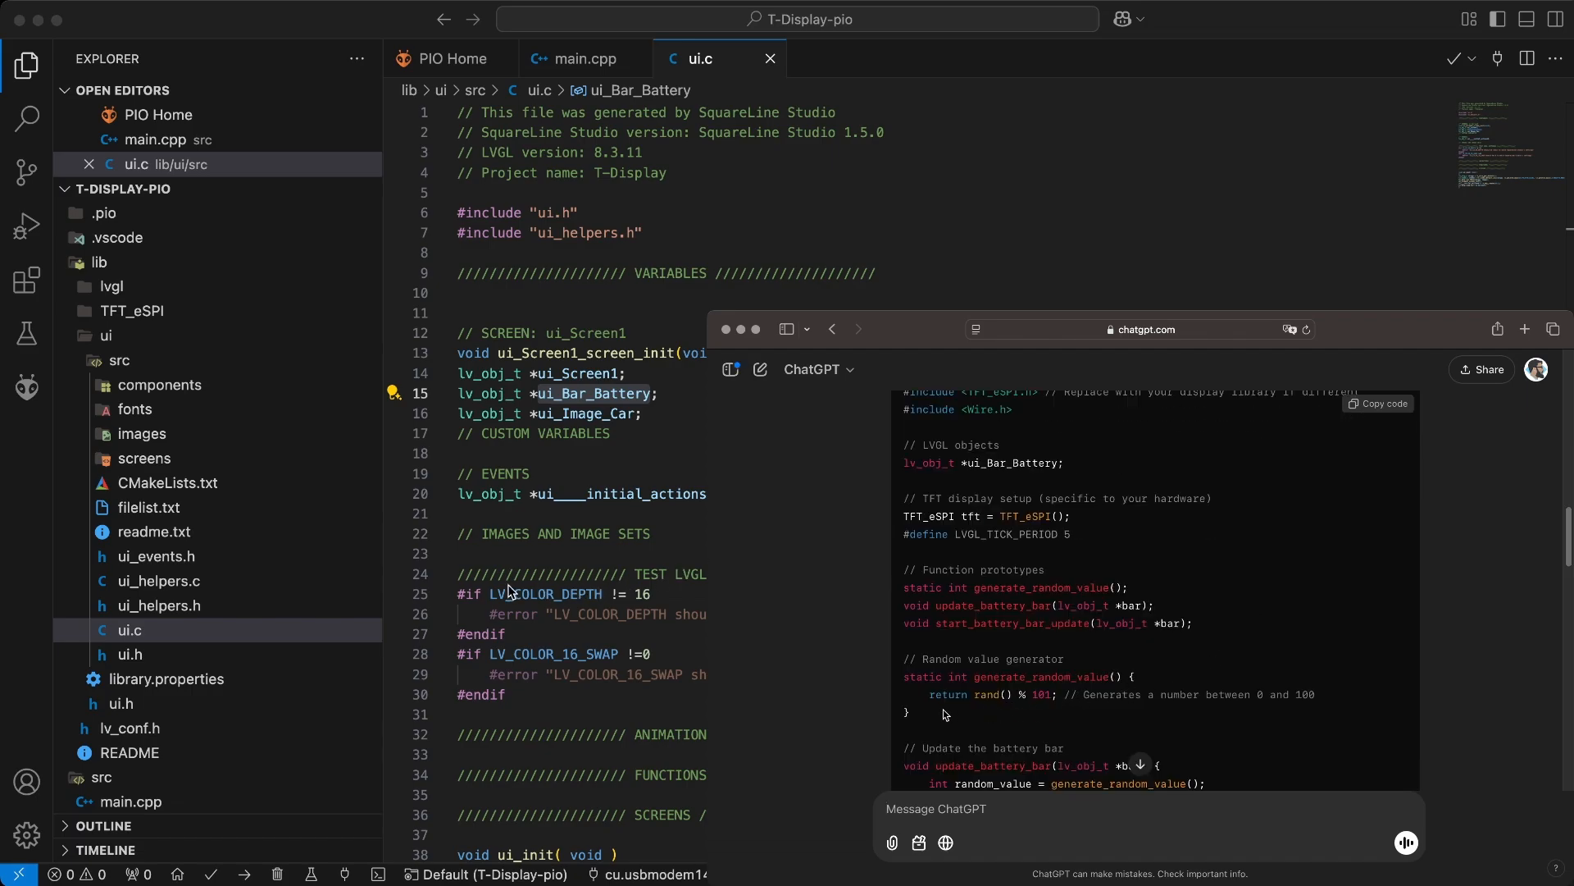
drag(918, 713, 899, 657)
key(super+c)
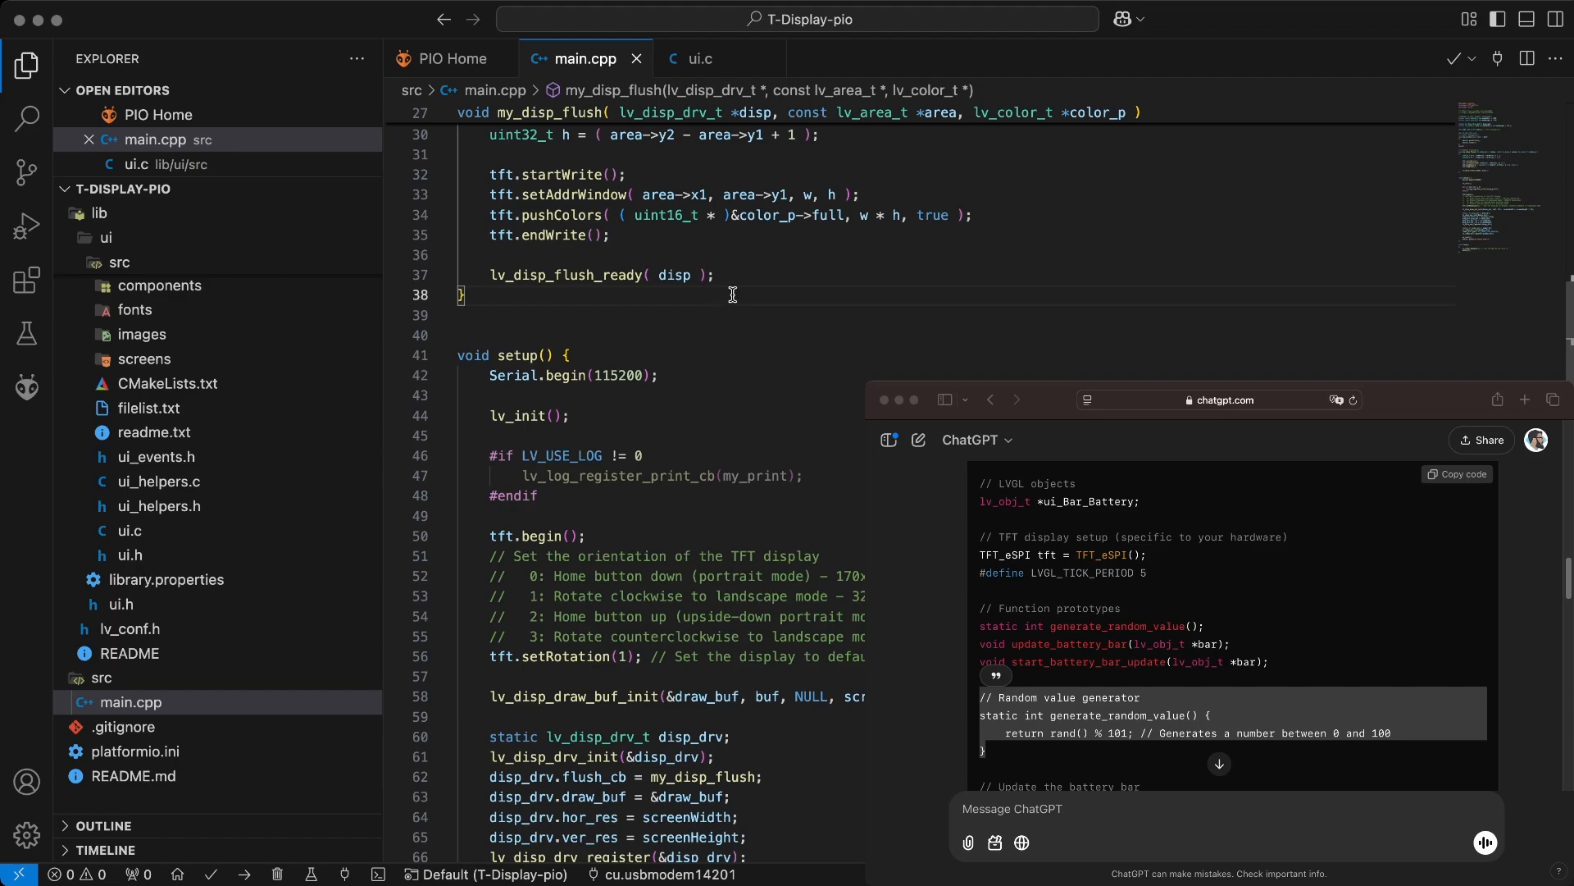
key(Return)
key(Return)
key(super+v)
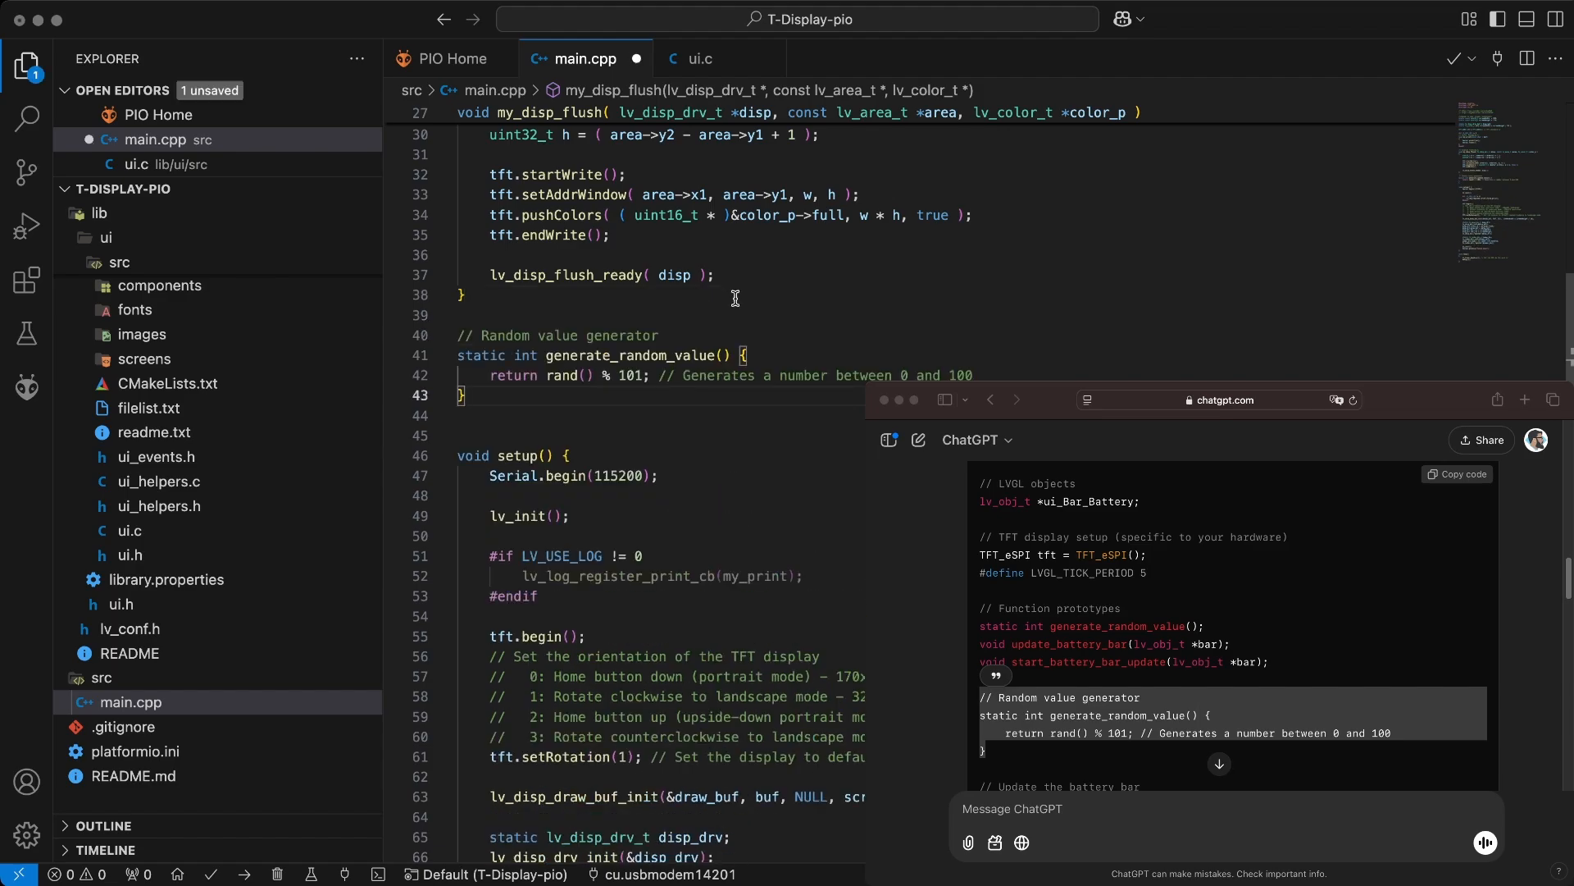
- Copy the update_battery_bar() and start_battery_bar_update() functions from ChatGPT's code into main.cpp below generate_random_value()
click(830, 460)
click(1068, 538)
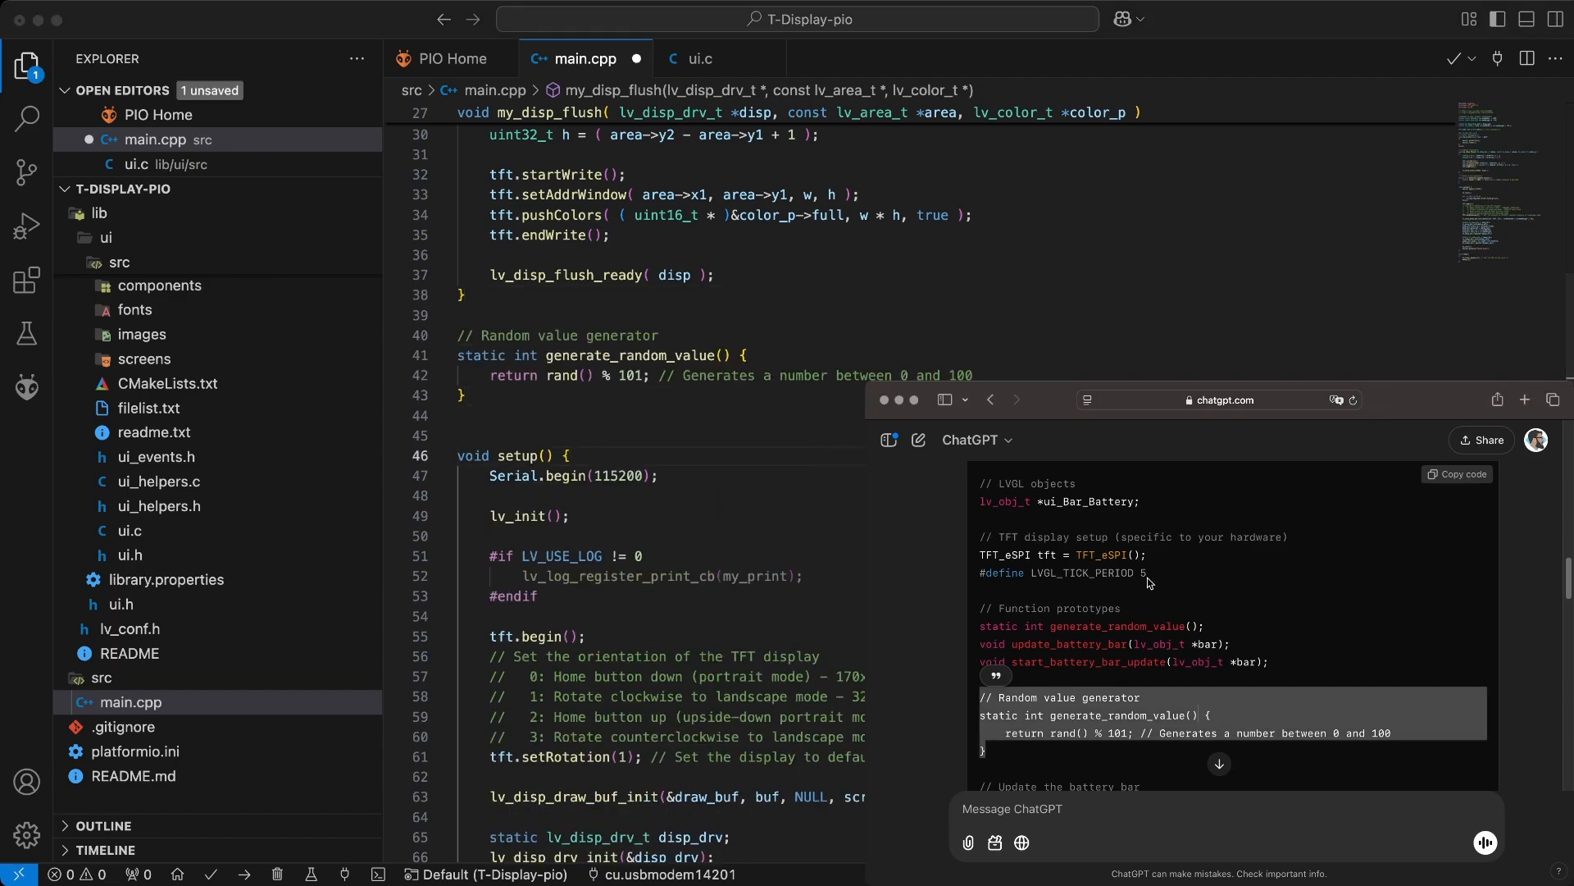
scroll(1148, 577, down, 5)
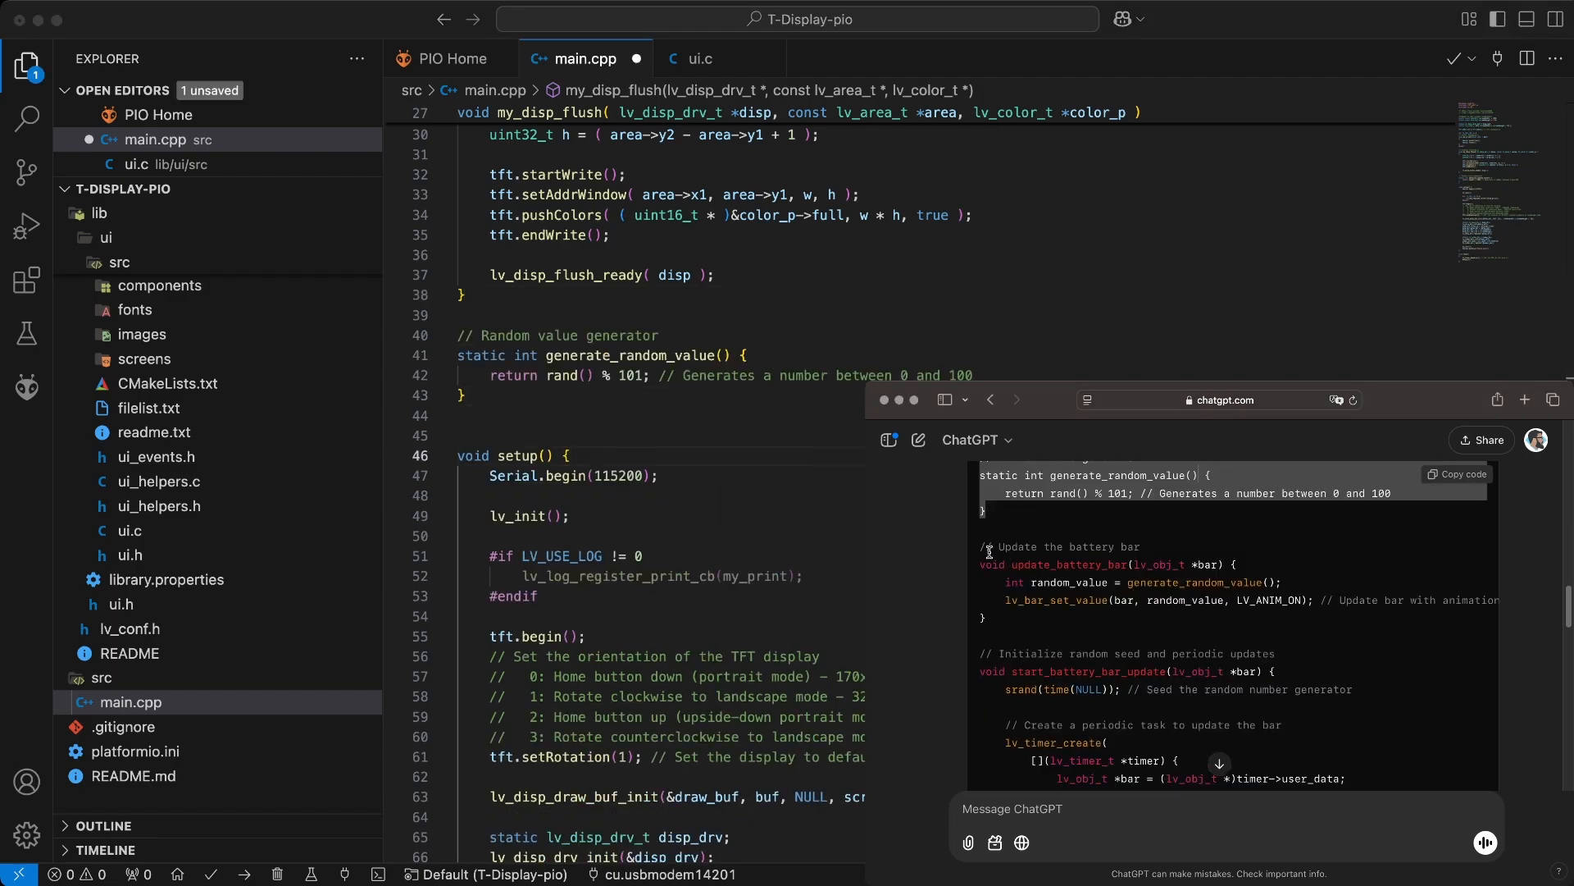
drag(982, 548, 1022, 752)
scroll(1066, 607, down, 3)
click(643, 405)
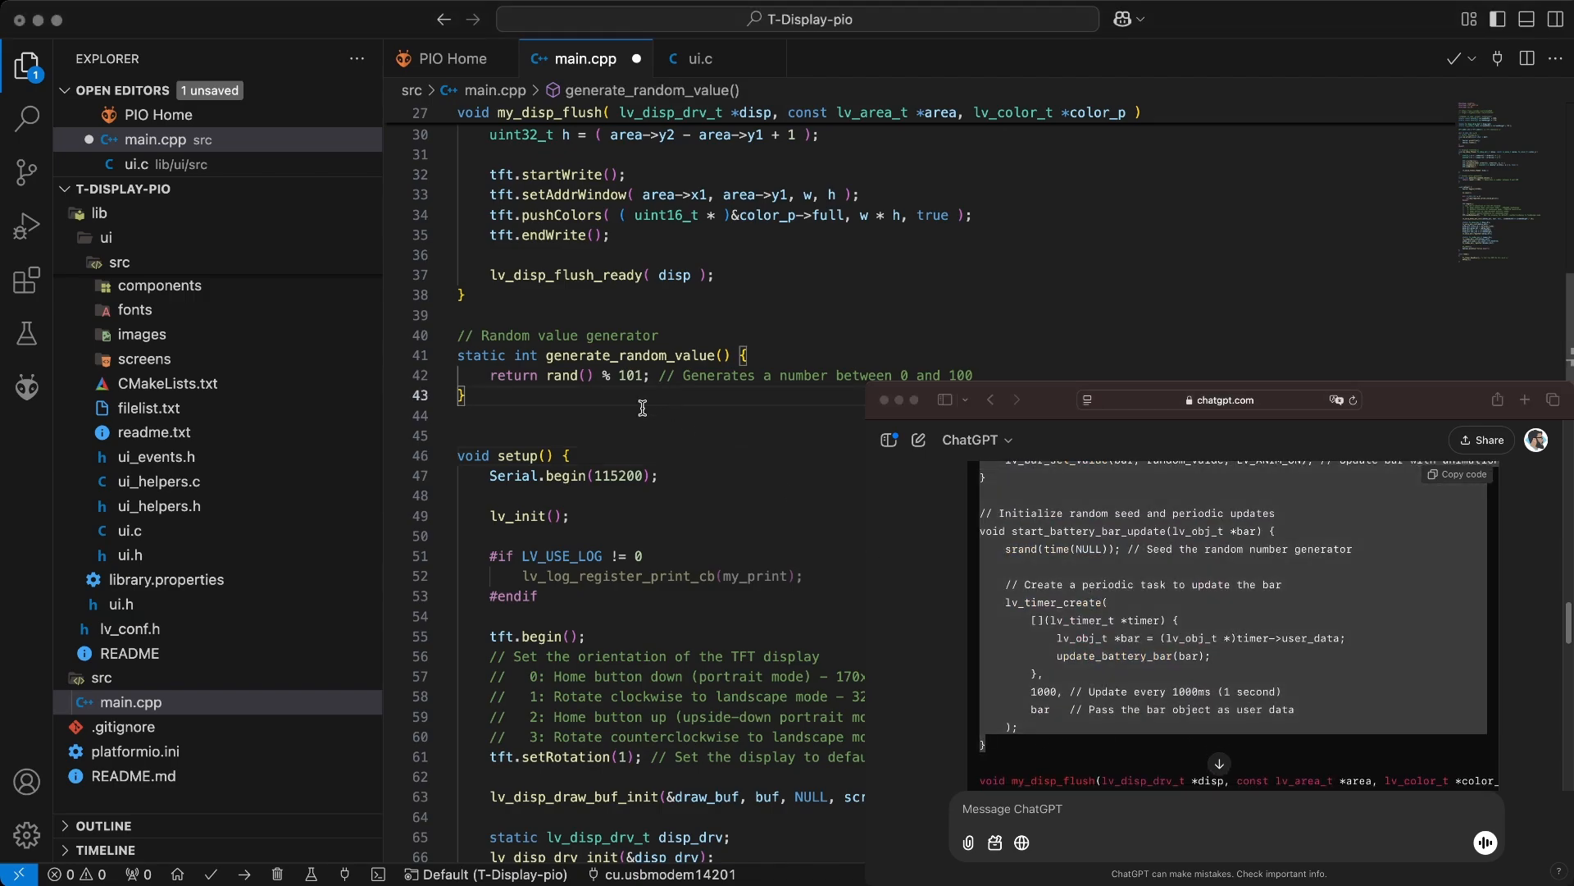
key(super+v)
- Copy the start_battery_bar_update(ui_Bar_Battery); call with its comment from ChatGPT's code to the end of setup() in main.cpp
scroll(714, 353, down, 8)
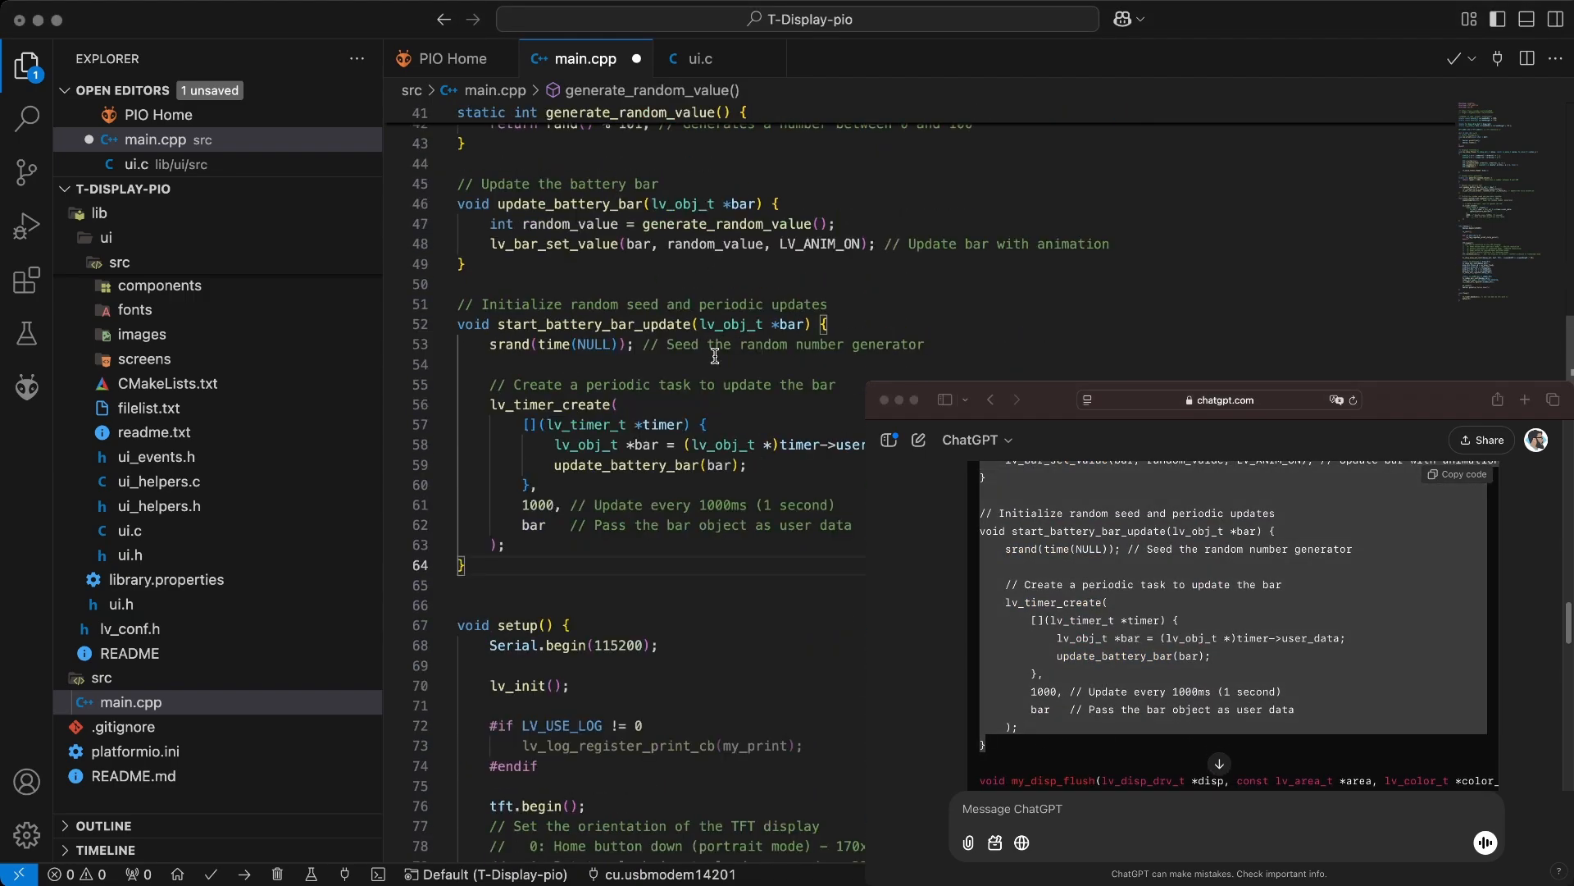
scroll(746, 346, down, 7)
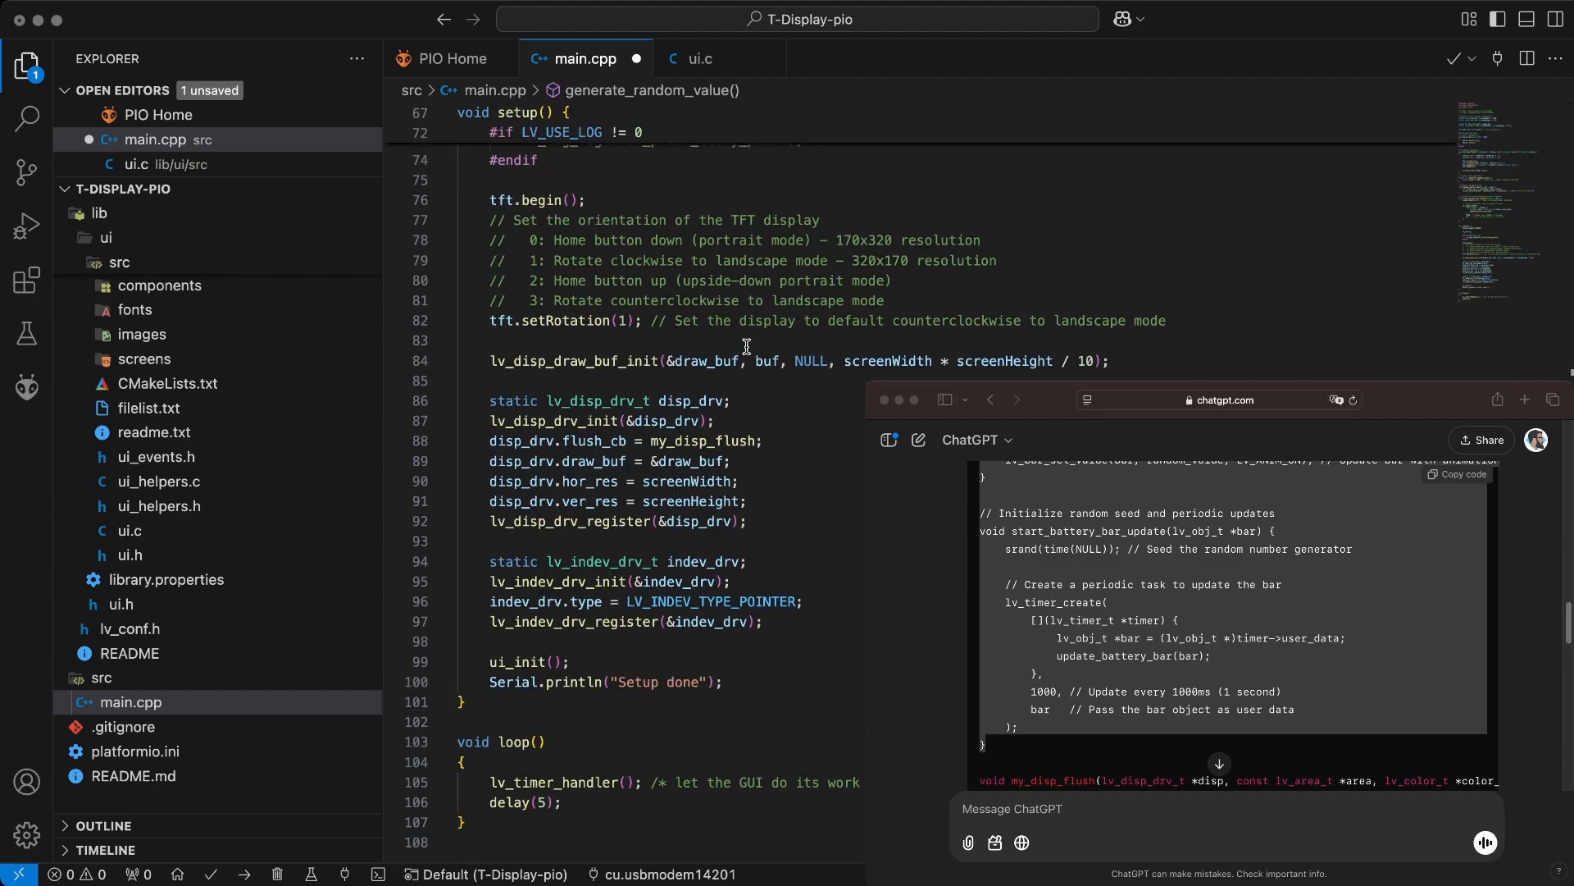
click(1209, 584)
scroll(1209, 584, down, 10)
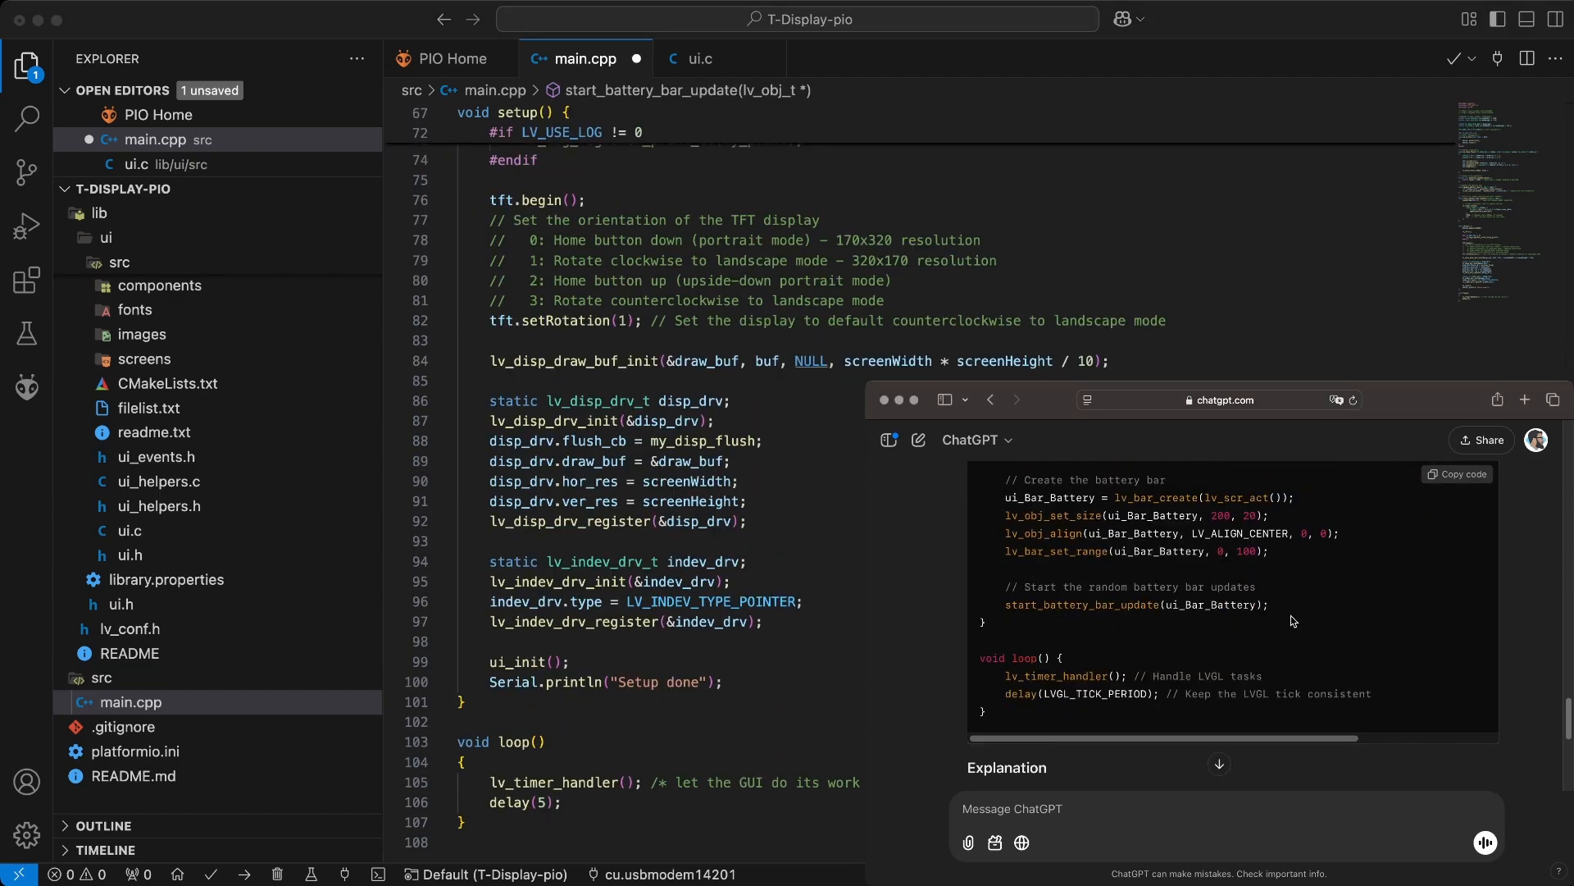
drag(1280, 605, 960, 591)
click(1175, 605)
drag(1279, 605, 973, 592)
key(super+c)
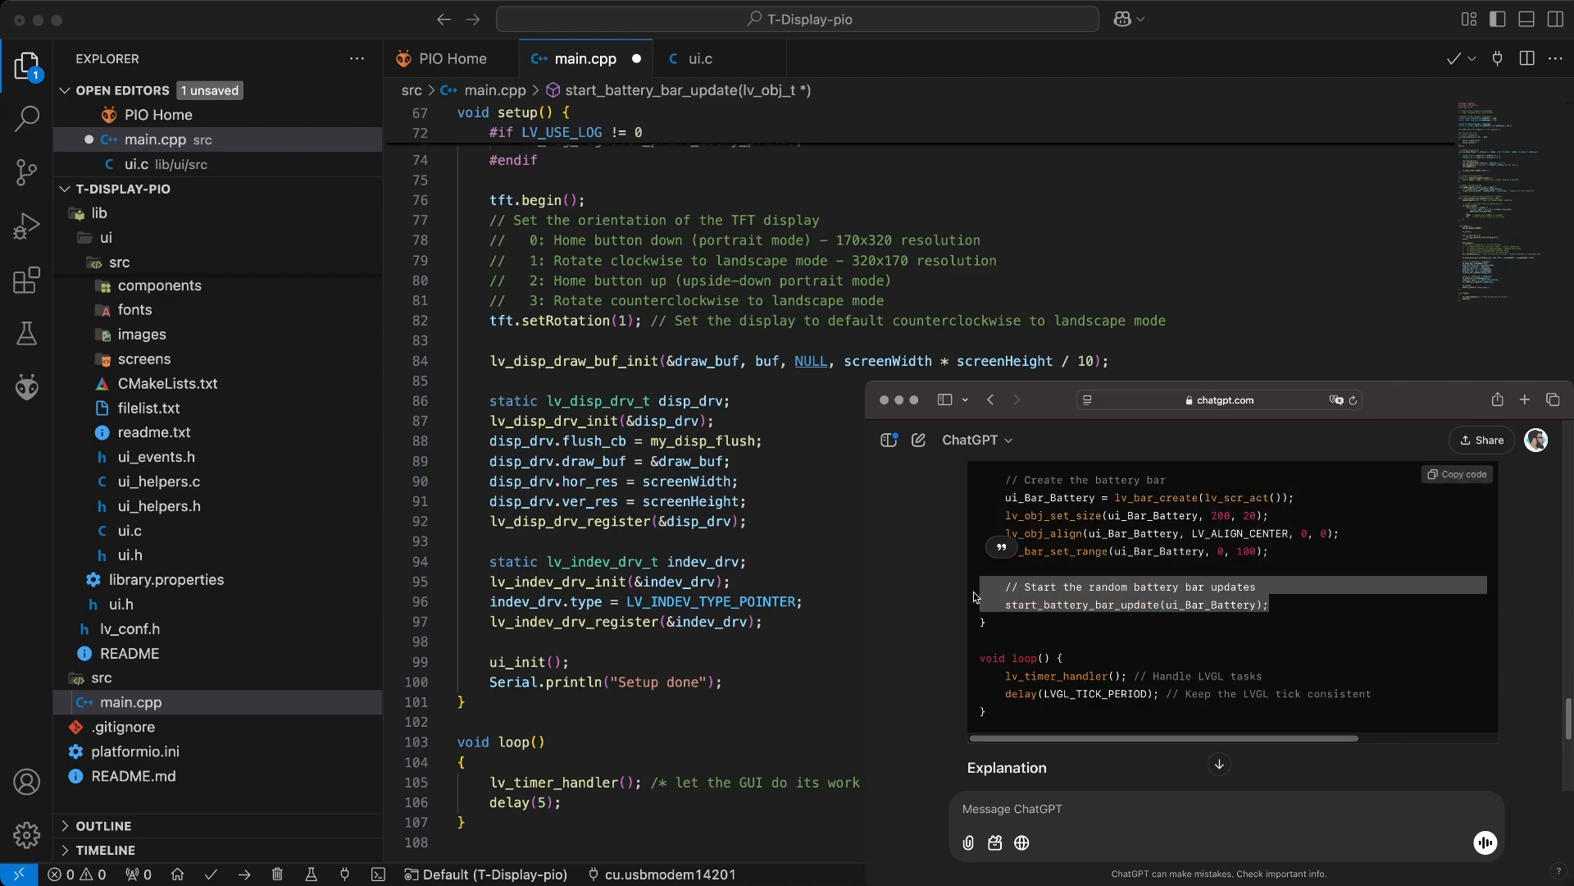
click(743, 689)
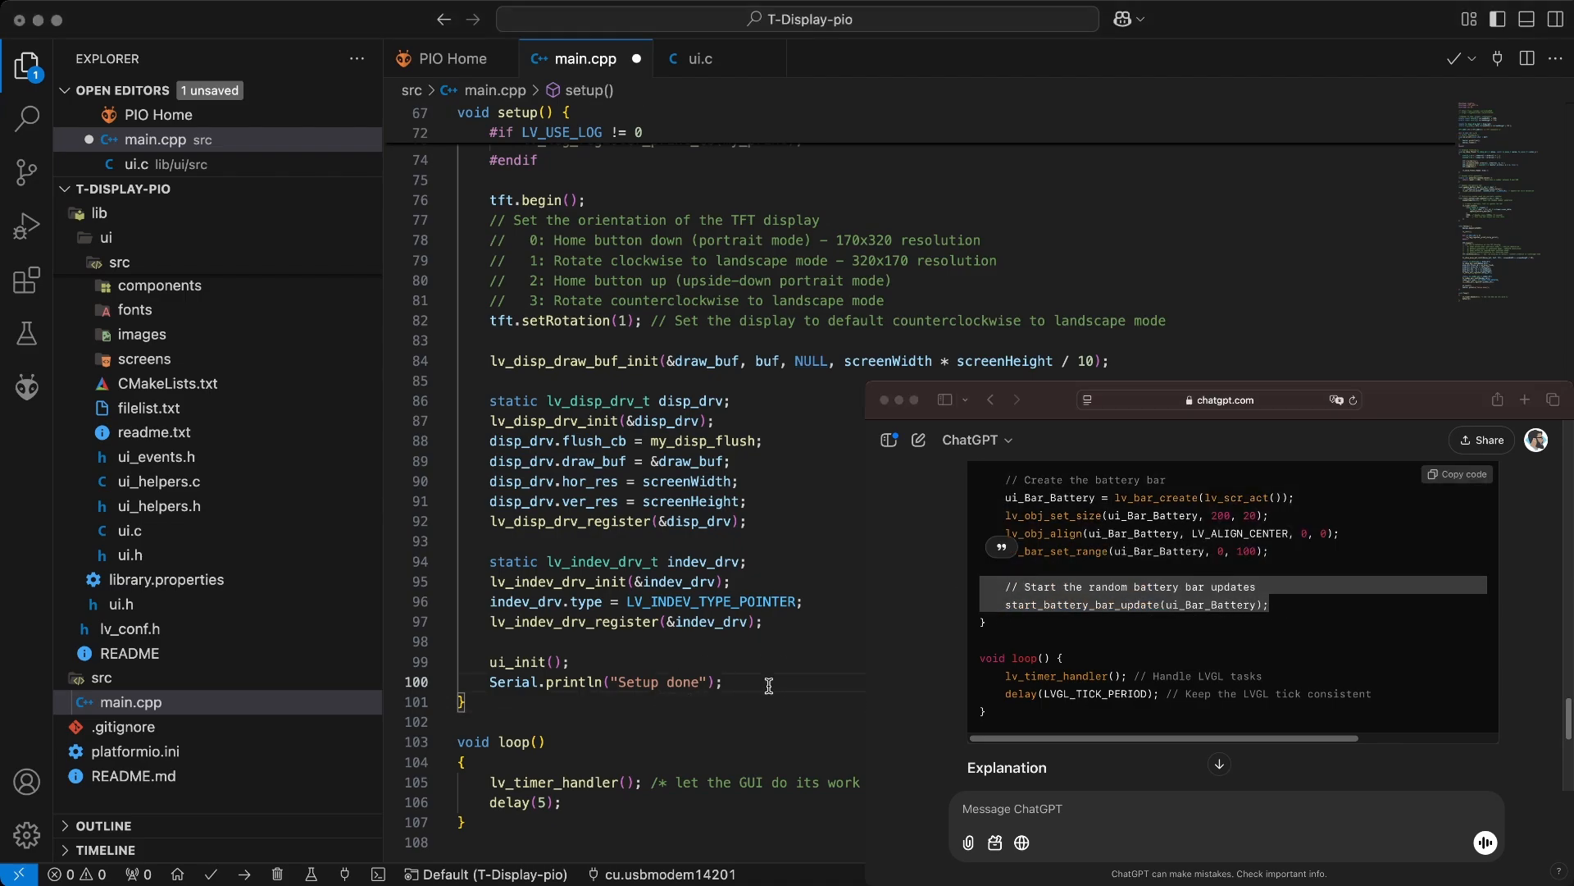
key(super+v)
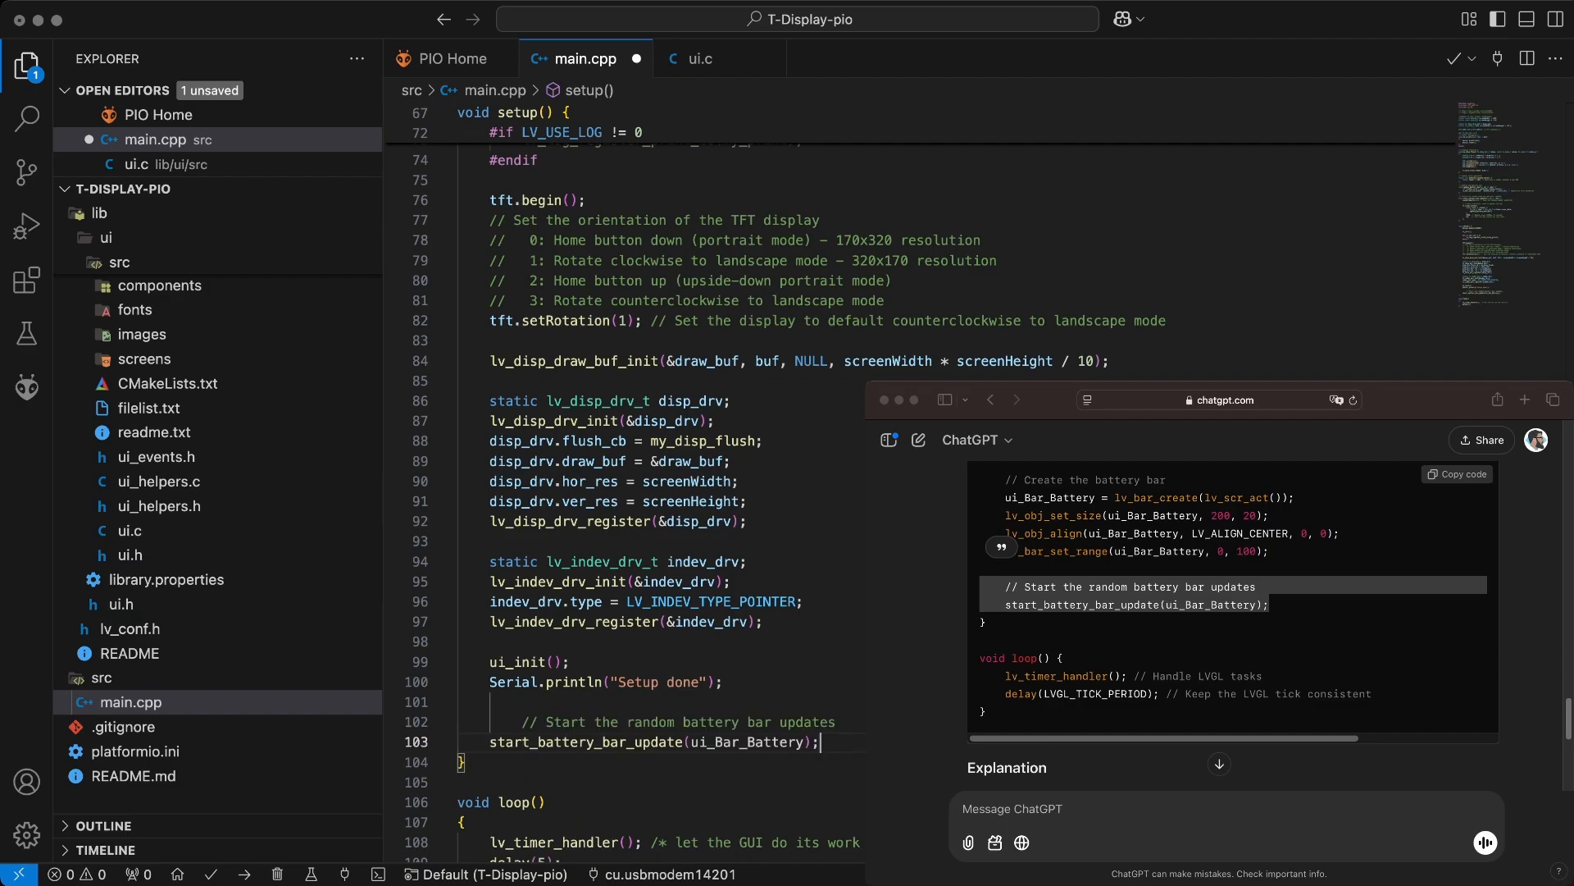
click(523, 722)
- Upload the updated firmware with the random battery bar functions to the T-Display board
scroll(797, 506, up, 10)
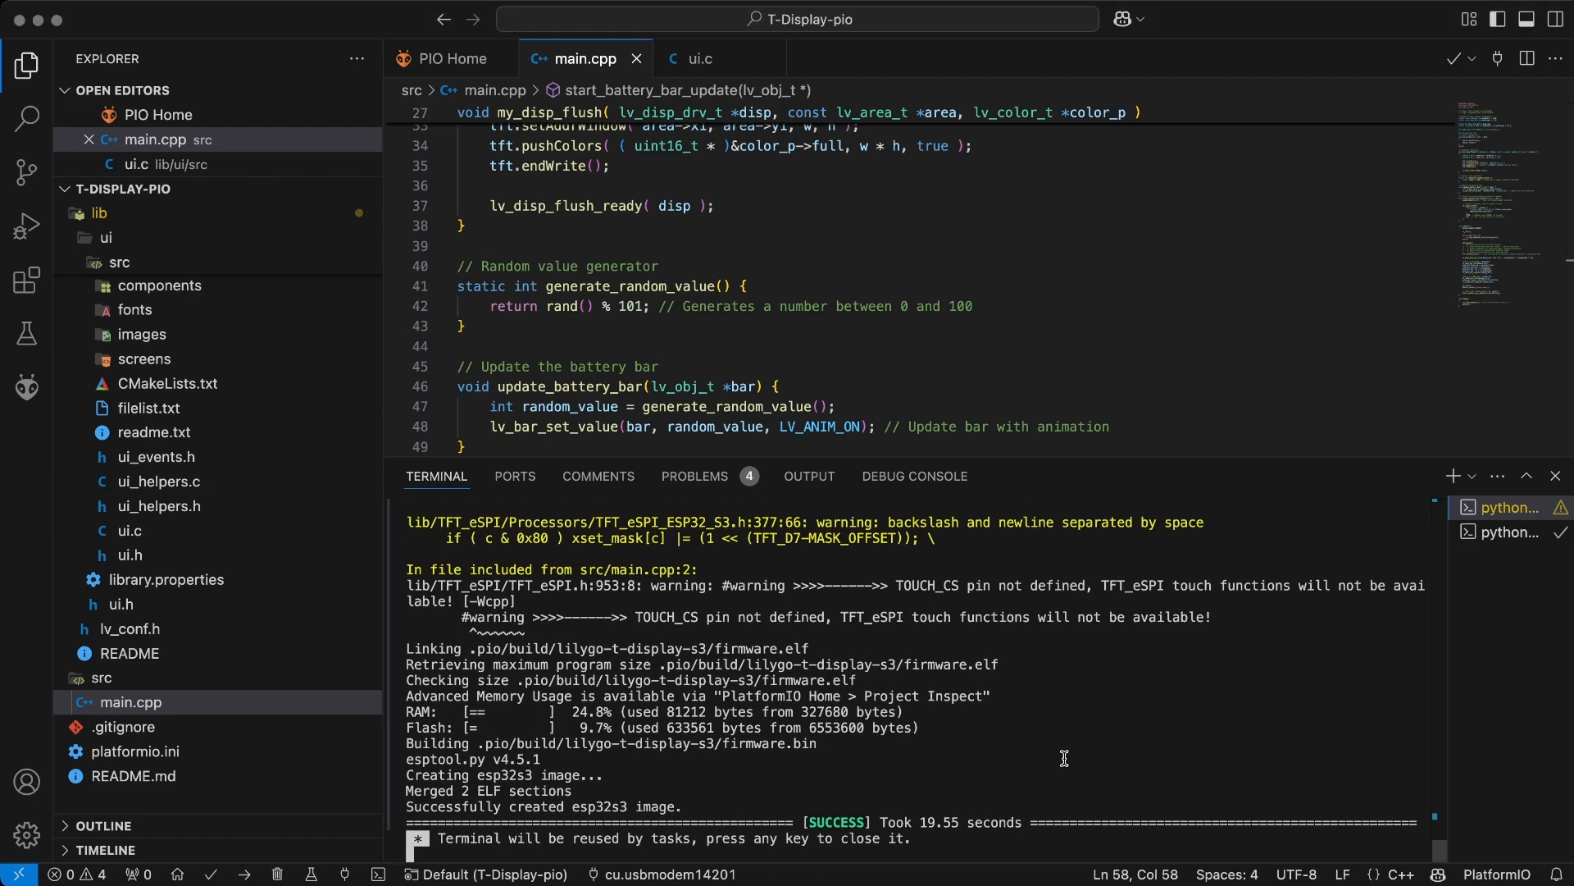
click(244, 874)
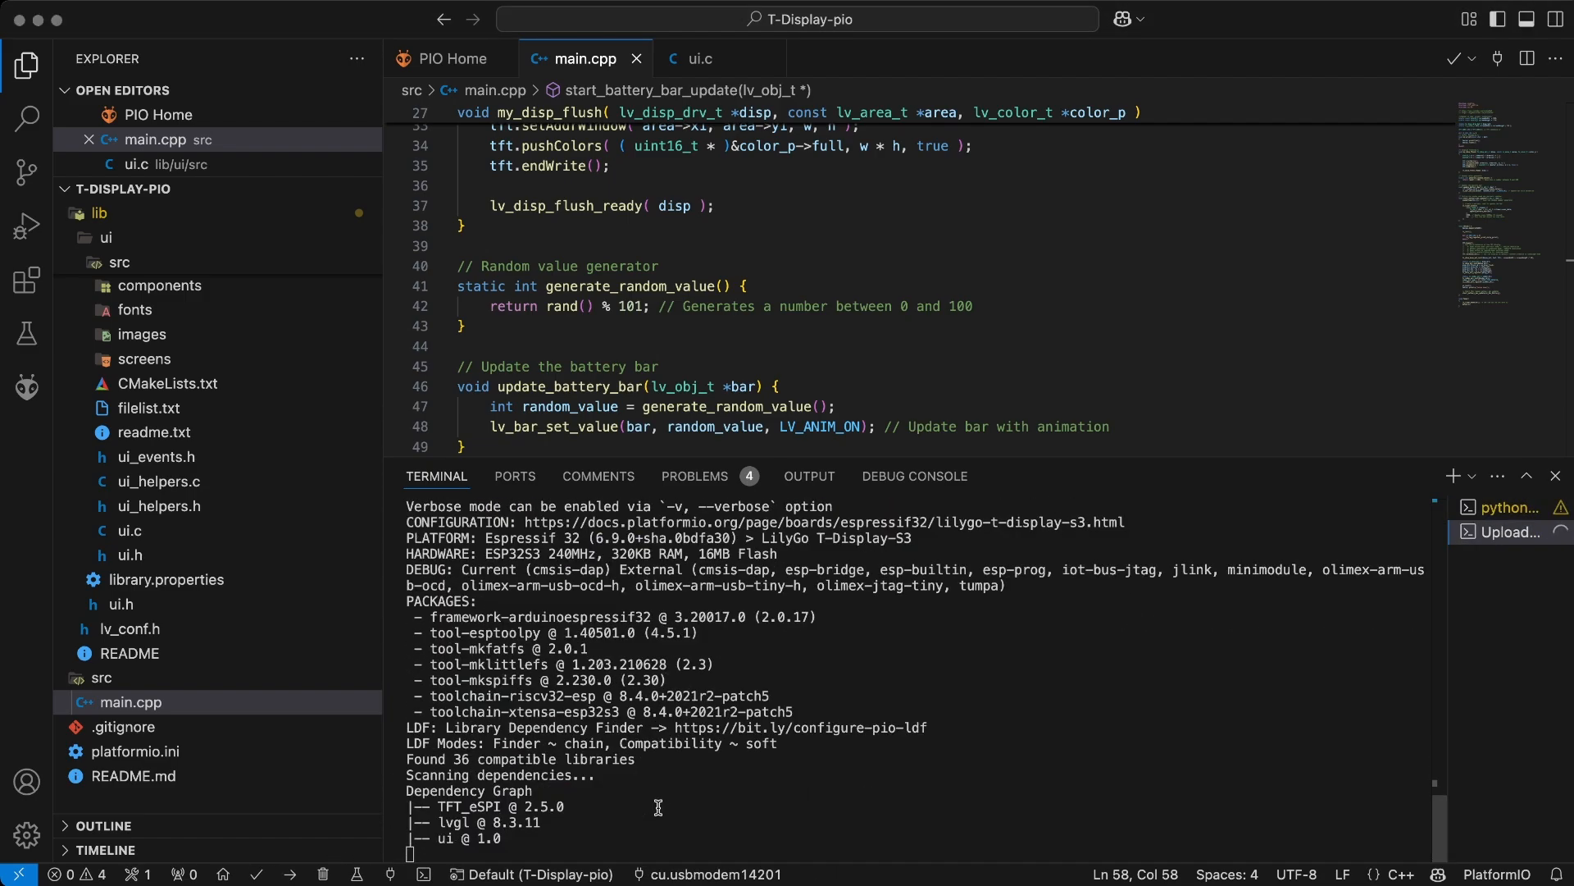